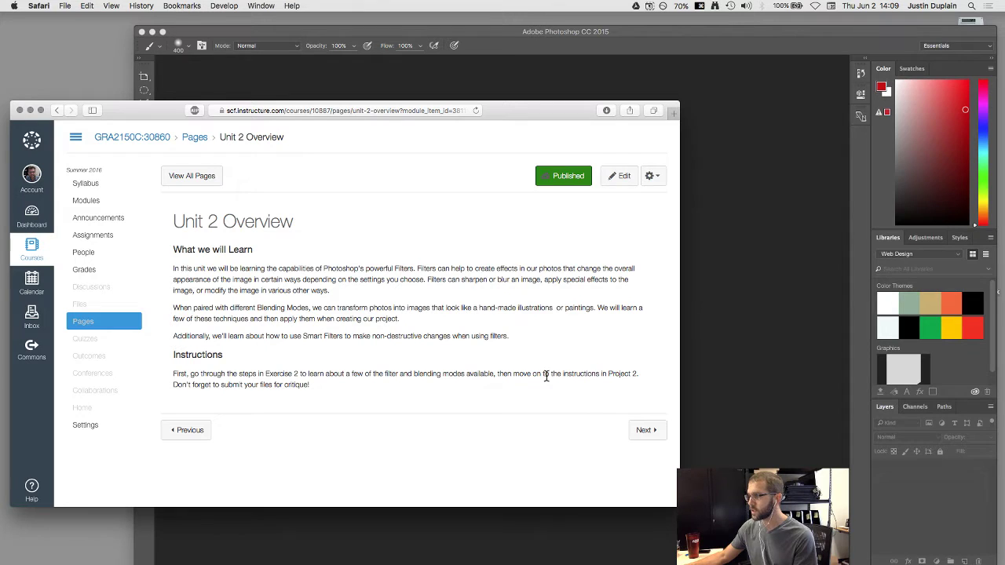
Go on from the Unit 2 Overview to the Exercise 2: Filters and Blending Modes assignment and enlarge its description box to show the directions
click(650, 434)
drag(513, 115, 507, 108)
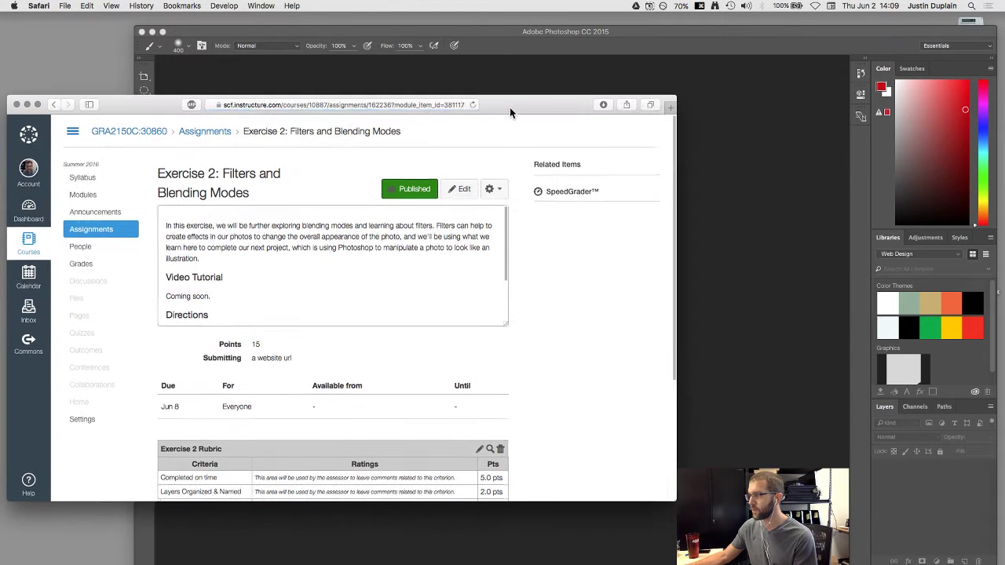
drag(505, 323, 514, 389)
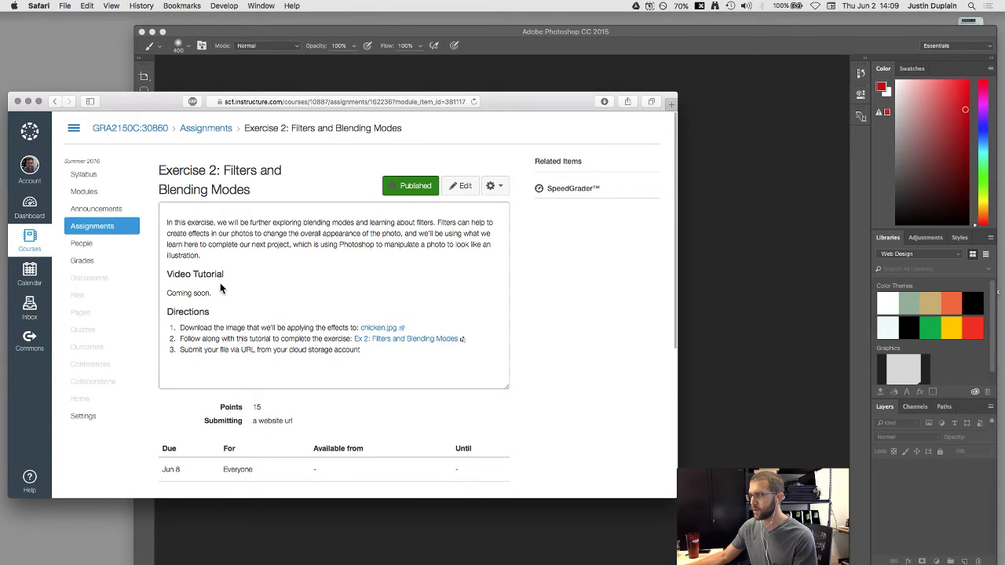
drag(220, 293, 159, 294)
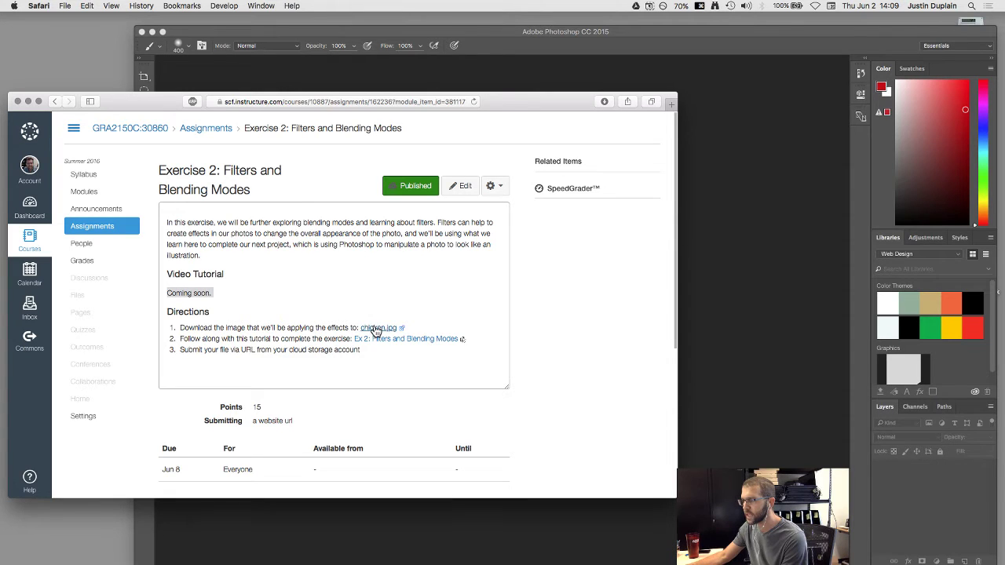
Switch to Photoshop, open chicken.jpg from the desktop and activate the Move tool
click(671, 33)
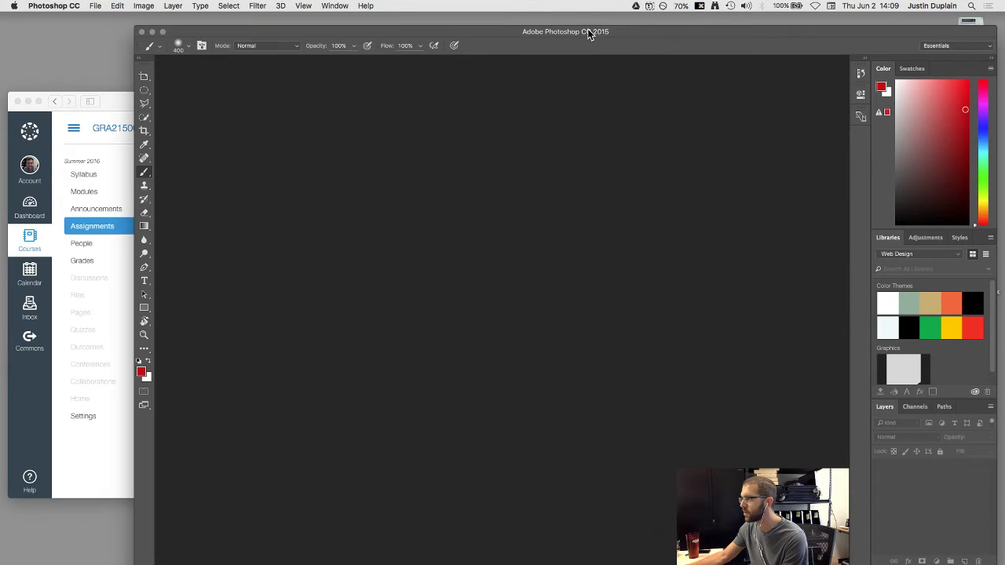
drag(663, 29, 589, 21)
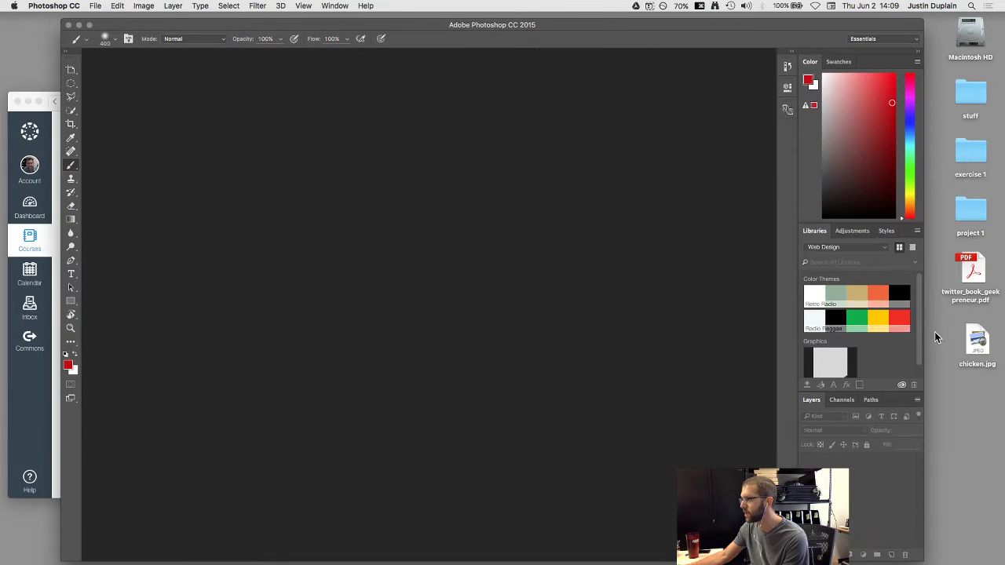
drag(978, 340, 567, 555)
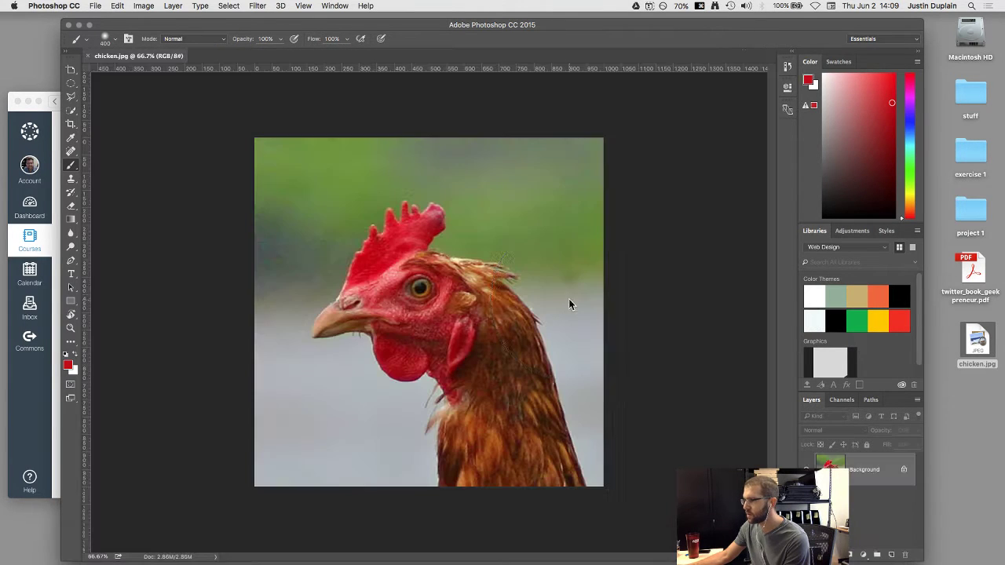
key(v)
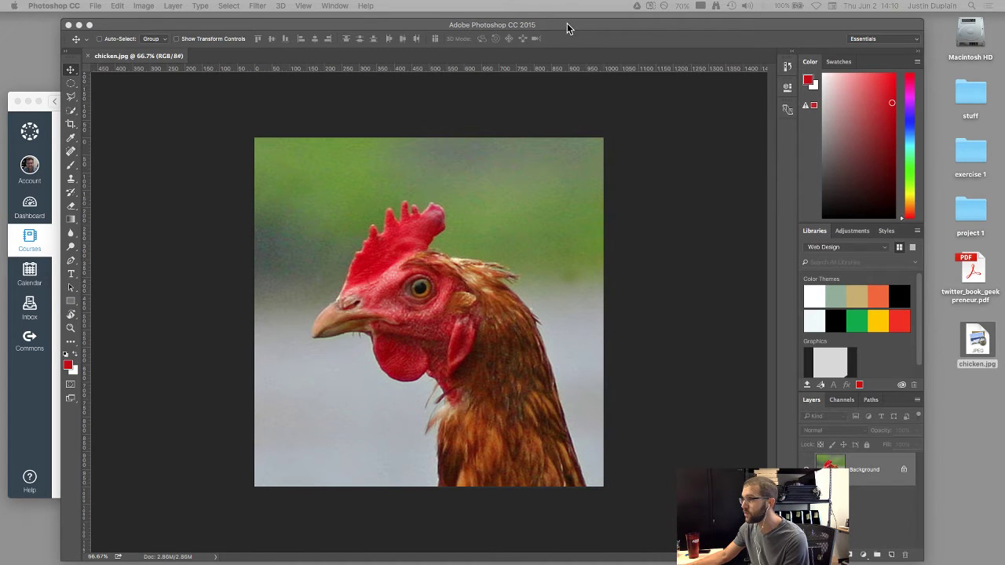
drag(553, 28, 634, 25)
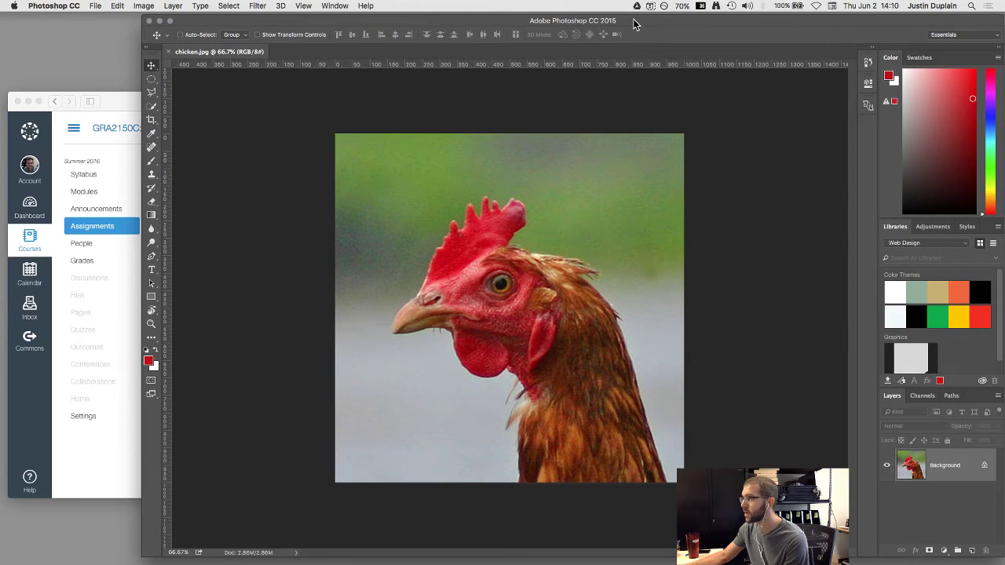
click(700, 7)
click(646, 30)
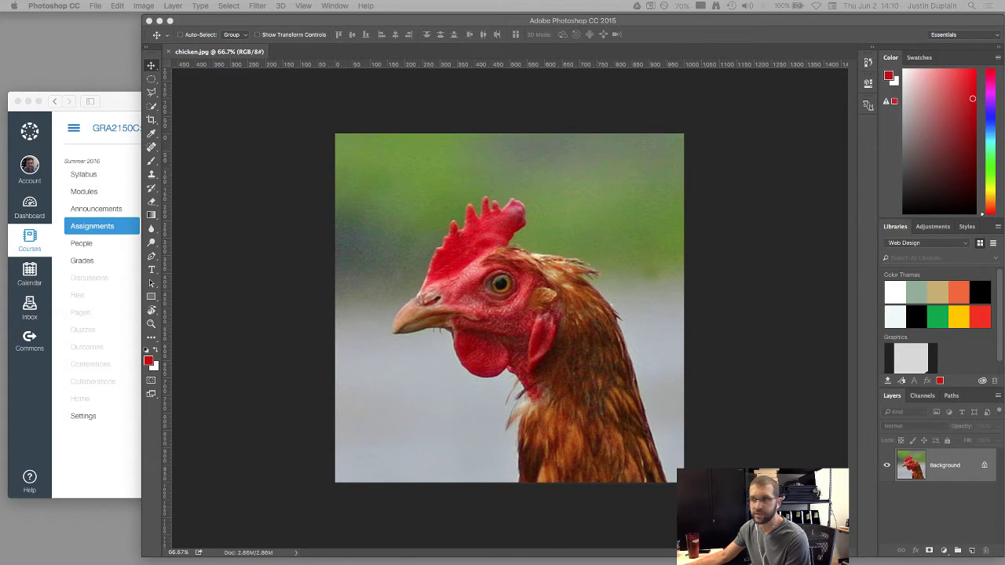
Switch back to the exercise page in Safari and open the linked tutorial Ex 2: Filters and Blending Modes
click(103, 99)
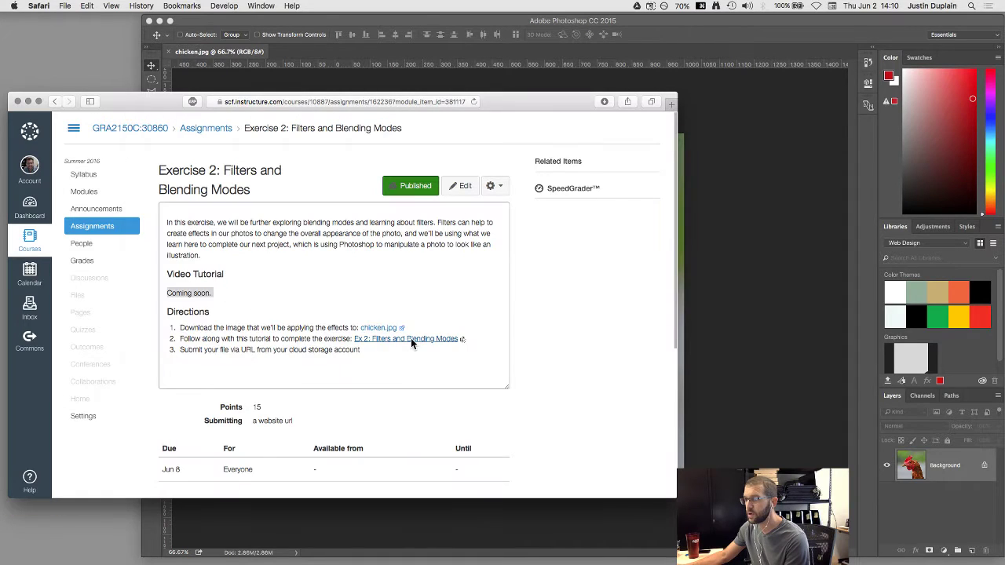
drag(206, 343, 281, 342)
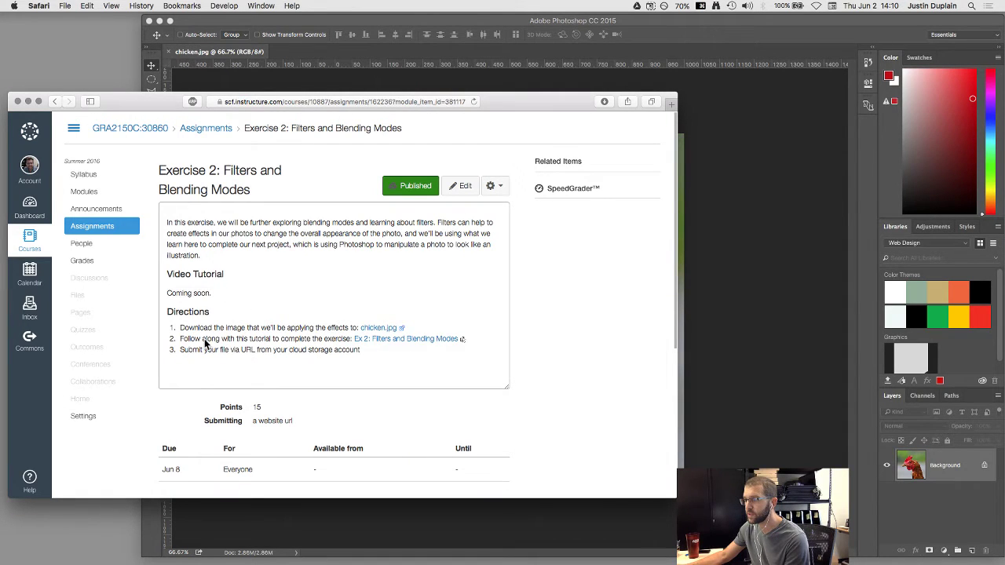
click(314, 345)
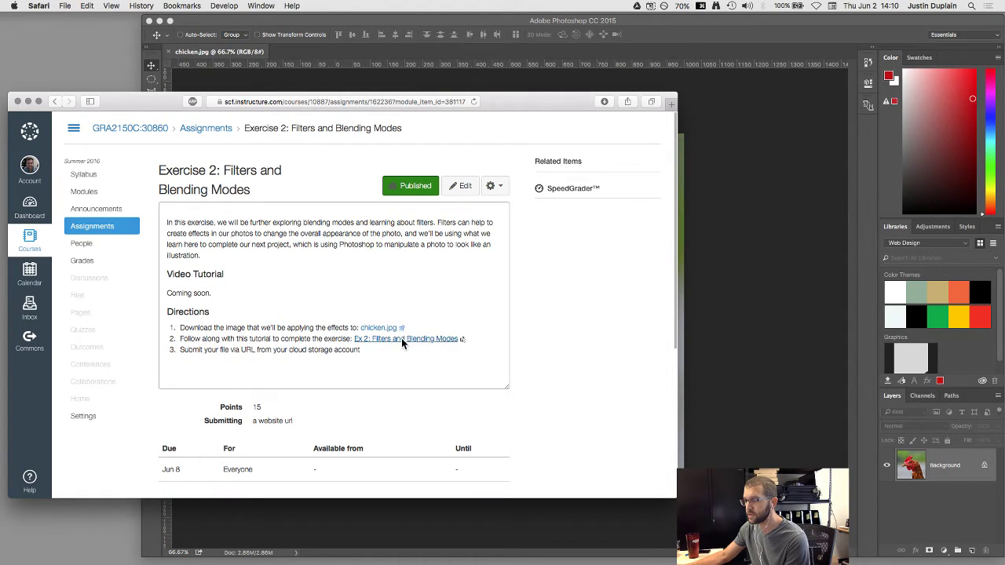
click(402, 340)
mouse_move(529, 94)
mouse_down()
mouse_move(537, 80)
mouse_move(537, 89)
mouse_up()
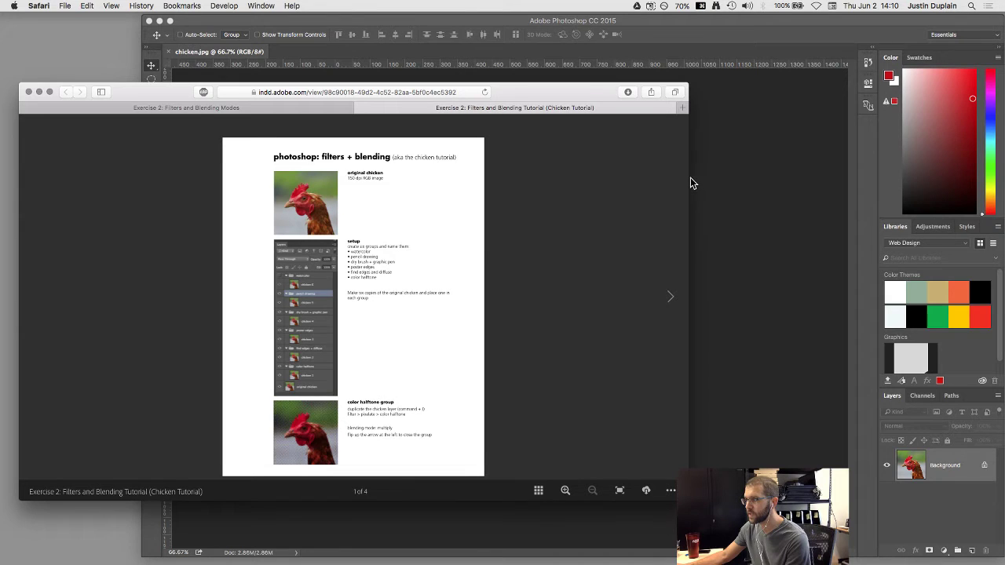
Resize the tutorial window to a narrow, tall column beside the chicken image and examine its setup instructions up close
drag(690, 180, 283, 208)
drag(216, 97, 197, 68)
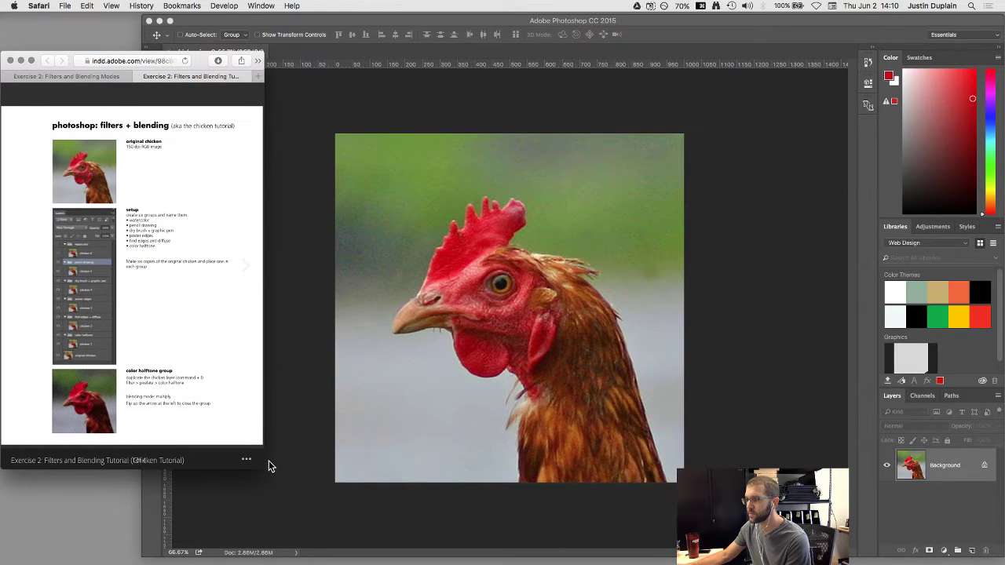
drag(264, 467, 339, 560)
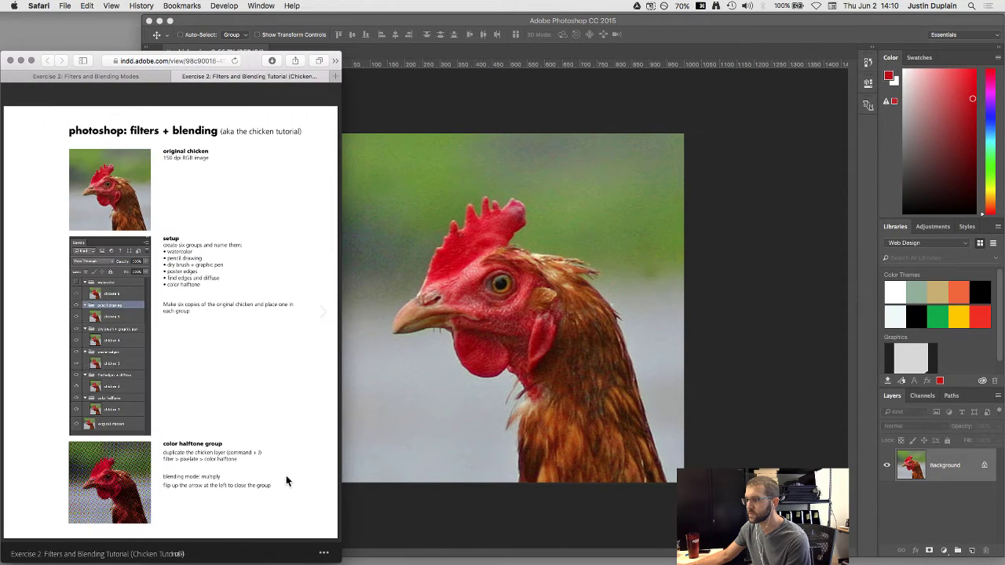
key(super+equal)
key(super+equal)
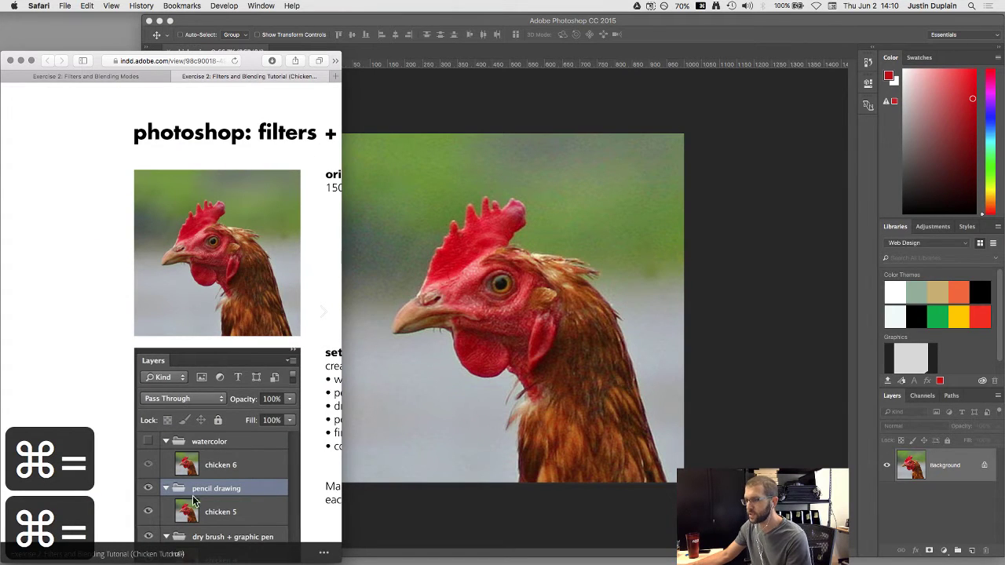
key(super+minus)
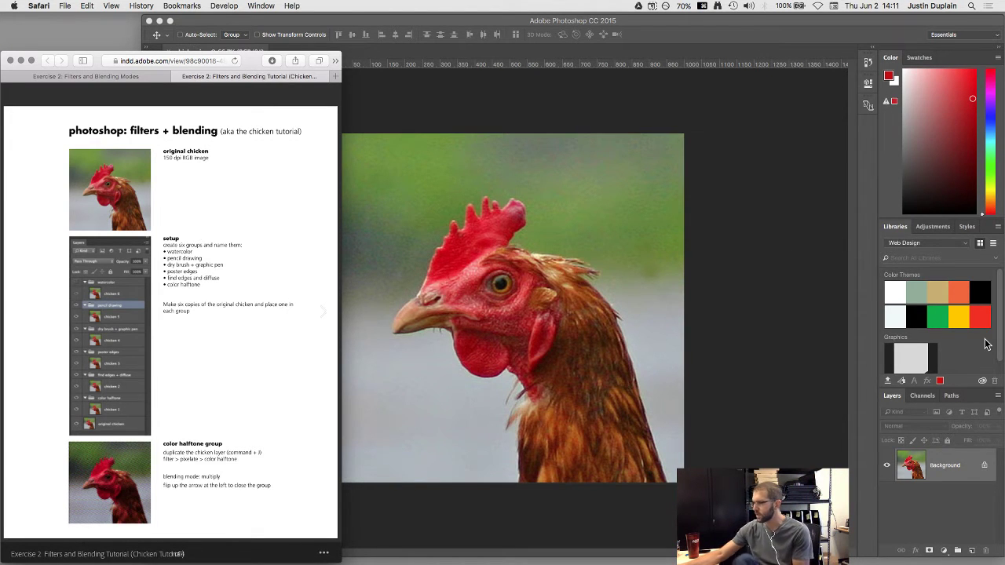
Switch to Photoshop and create six new layer groups above the Background layer
click(968, 540)
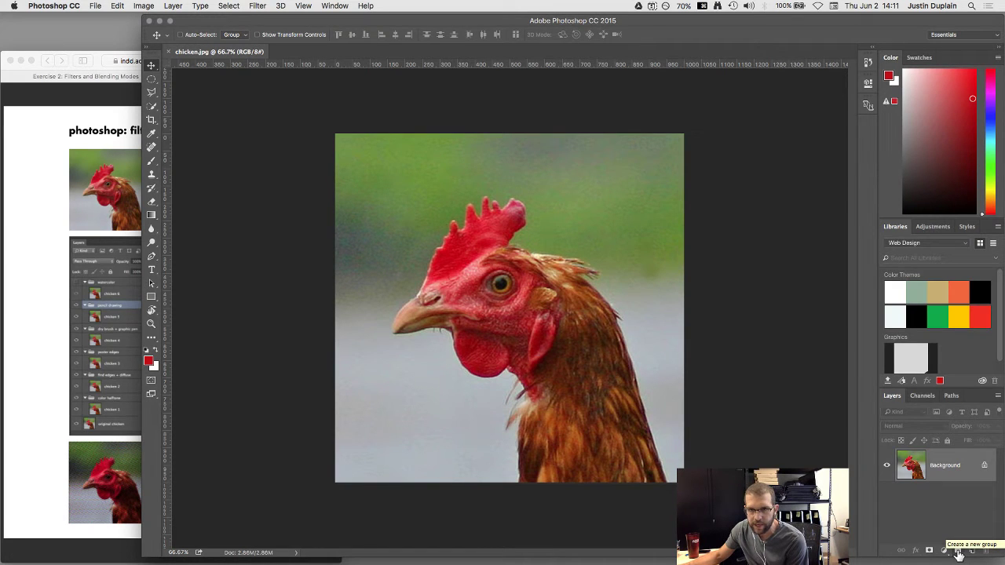
click(957, 552)
click(958, 552)
click(957, 552)
click(957, 552)
click(958, 552)
click(957, 552)
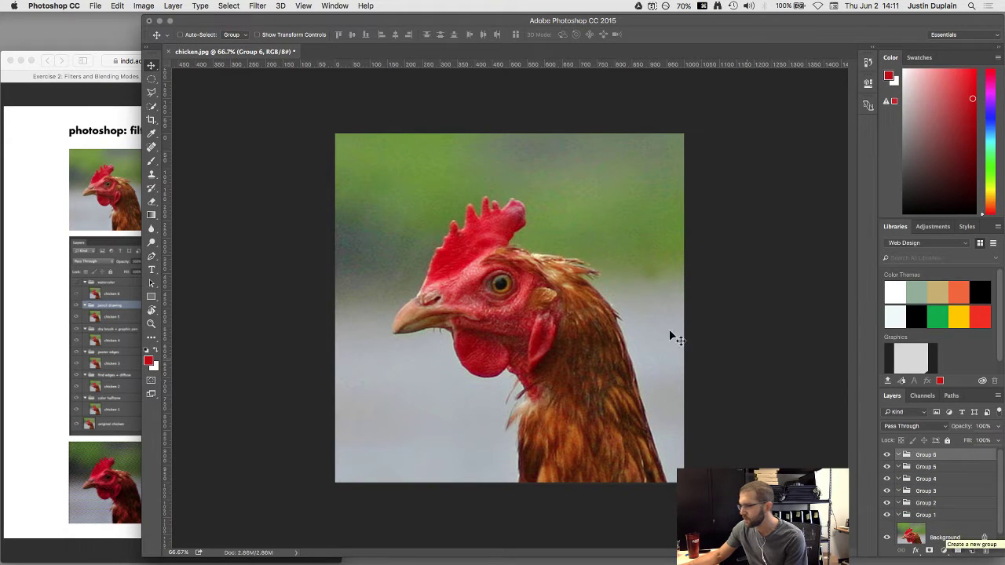
Move the tutorial window partly off screen and rename the layer group Group 6 as watercolor
click(50, 182)
drag(257, 66, 208, 53)
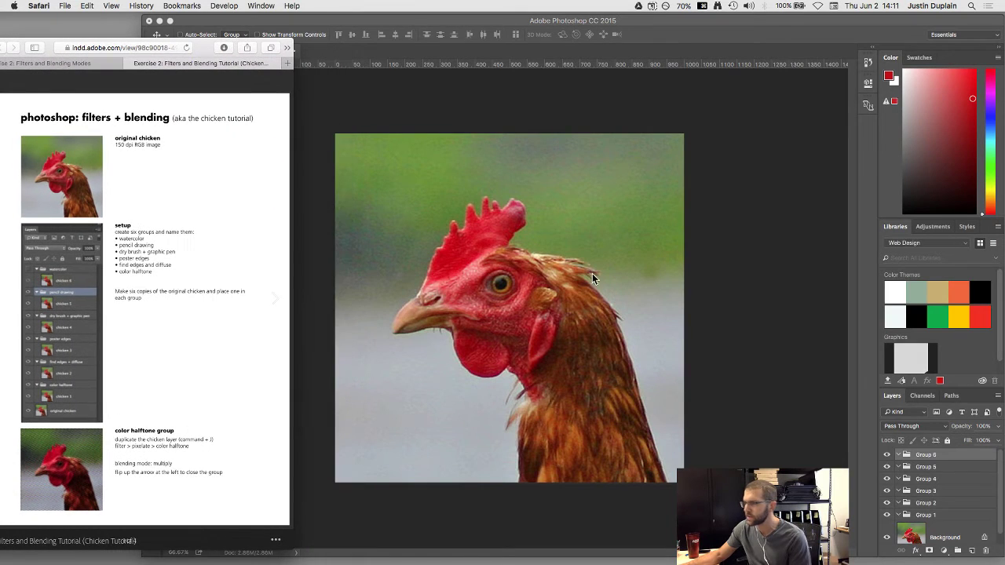
double_click(926, 455)
text(w)
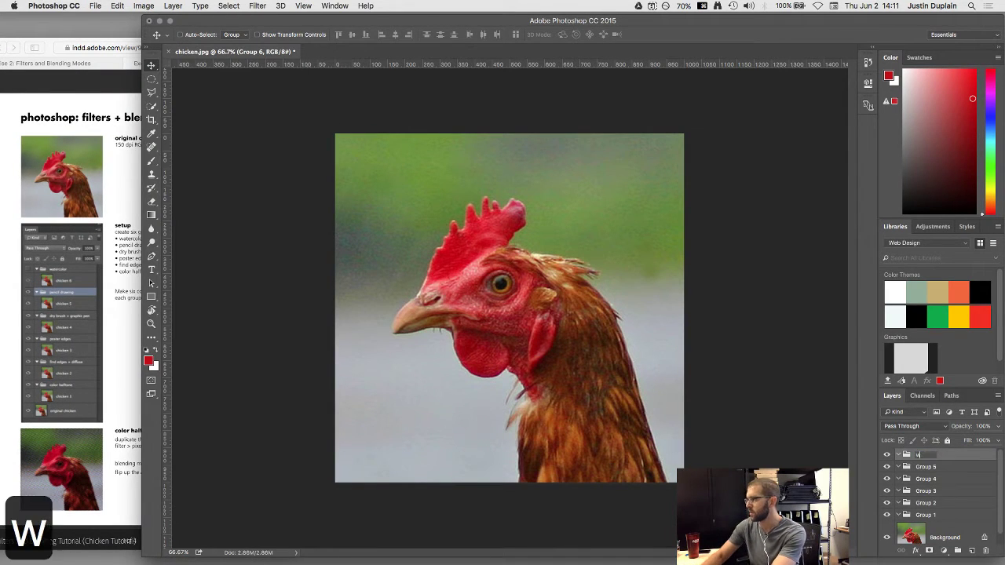
text(atercolor)
key(Return)
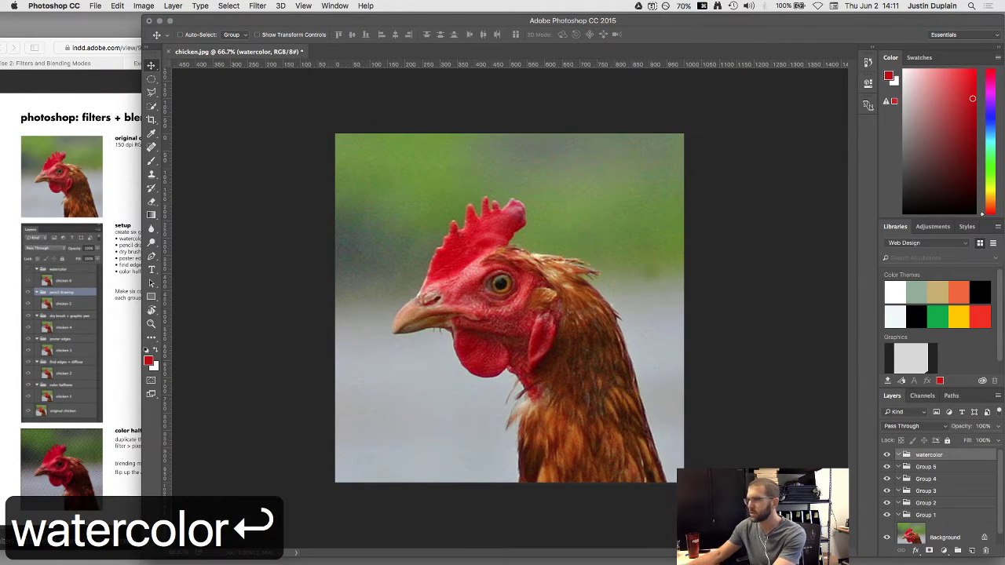
Rename the layer group Group 5 as pencil drawing
double_click(925, 466)
text(penci)
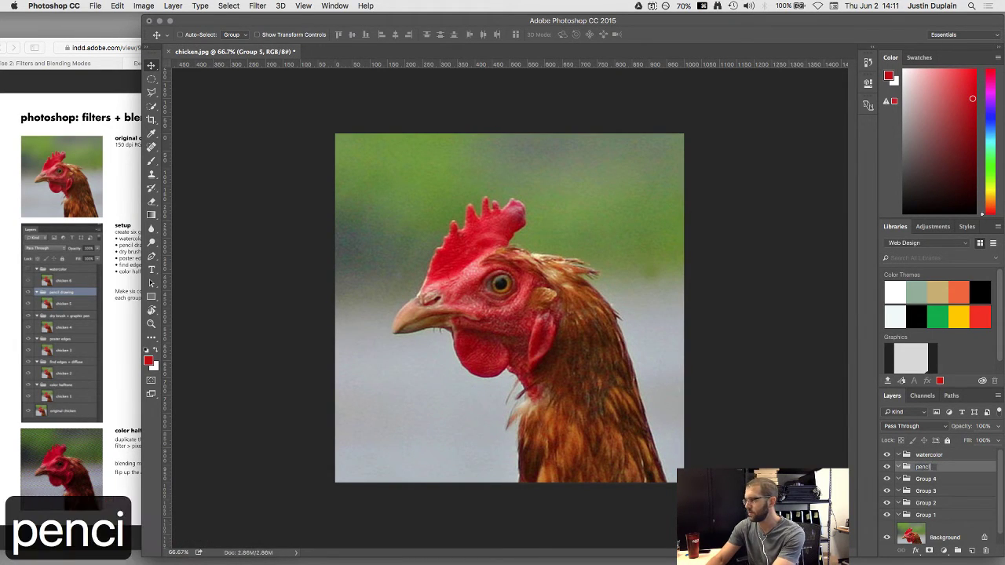
text(l drawing)
key(Return)
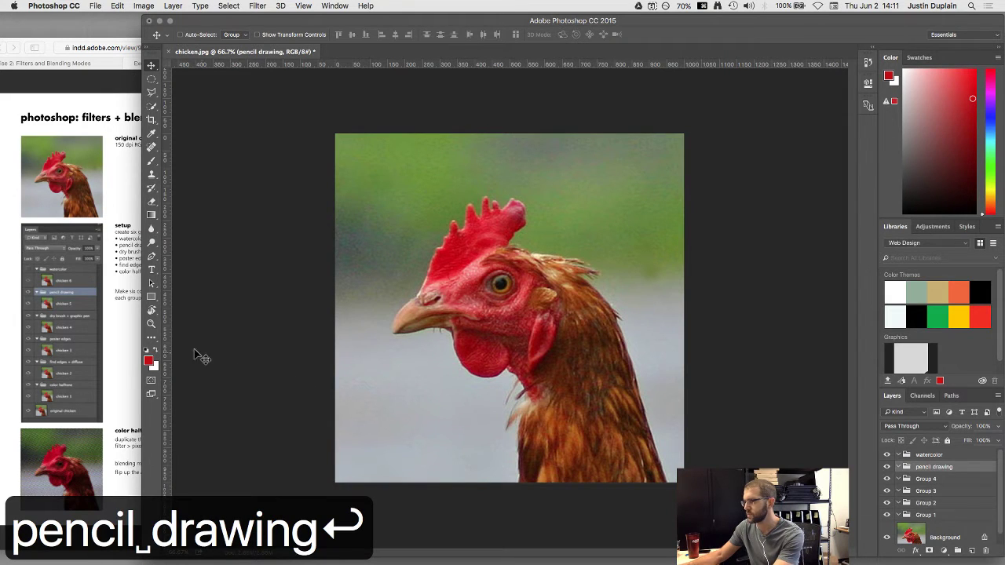
Rename the layer group Group 4 as dry brush & graphic pen, following the tutorial's list of group names
click(130, 325)
double_click(925, 479)
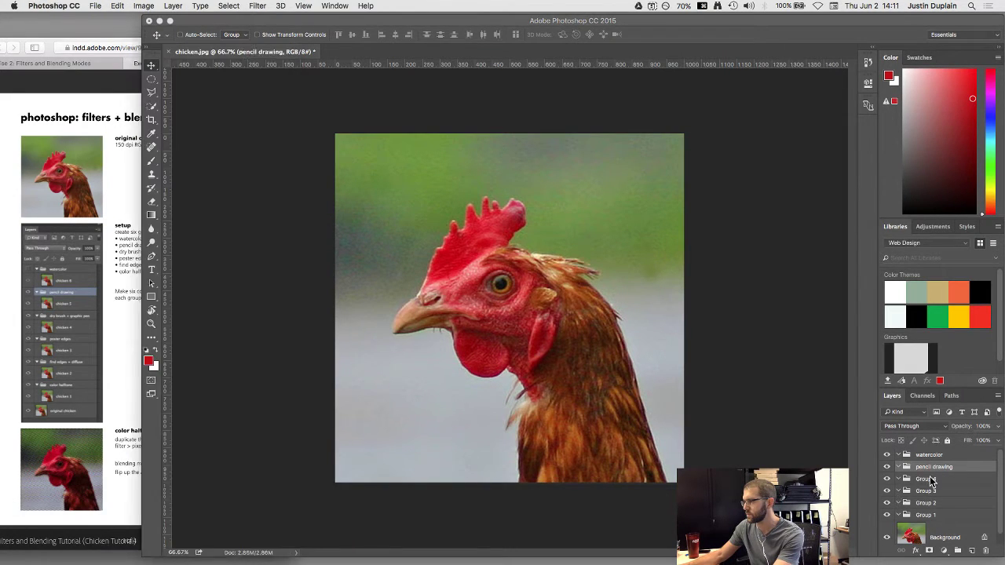
text(dry)
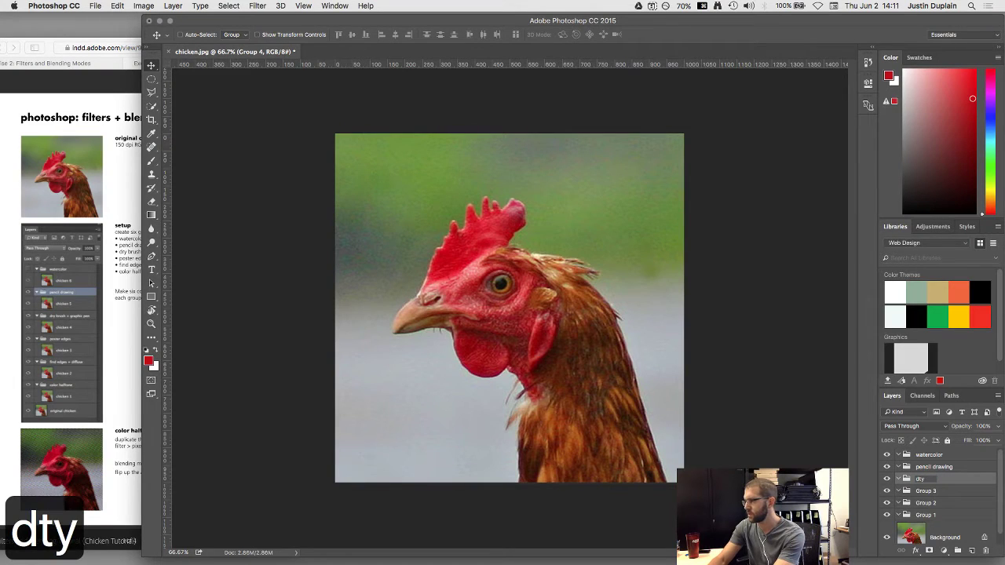
key(BackSpace)
key(BackSpace)
text(ry brush )
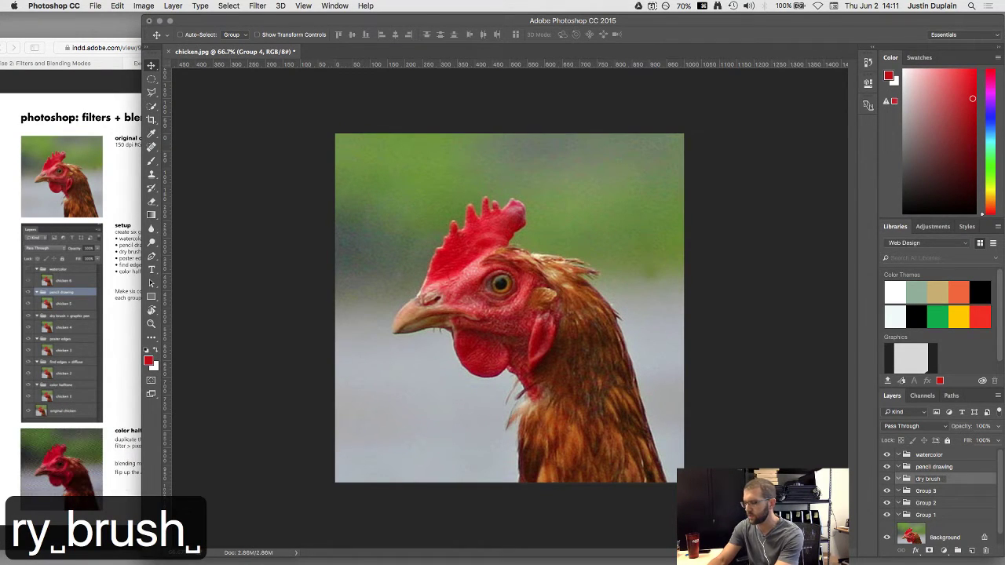
text(& g)
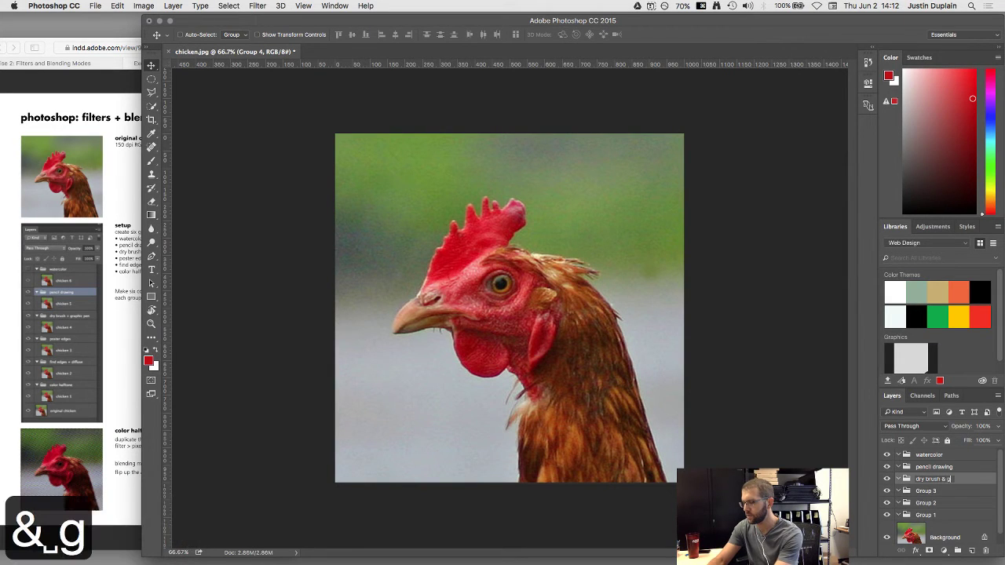
text(raphic pen)
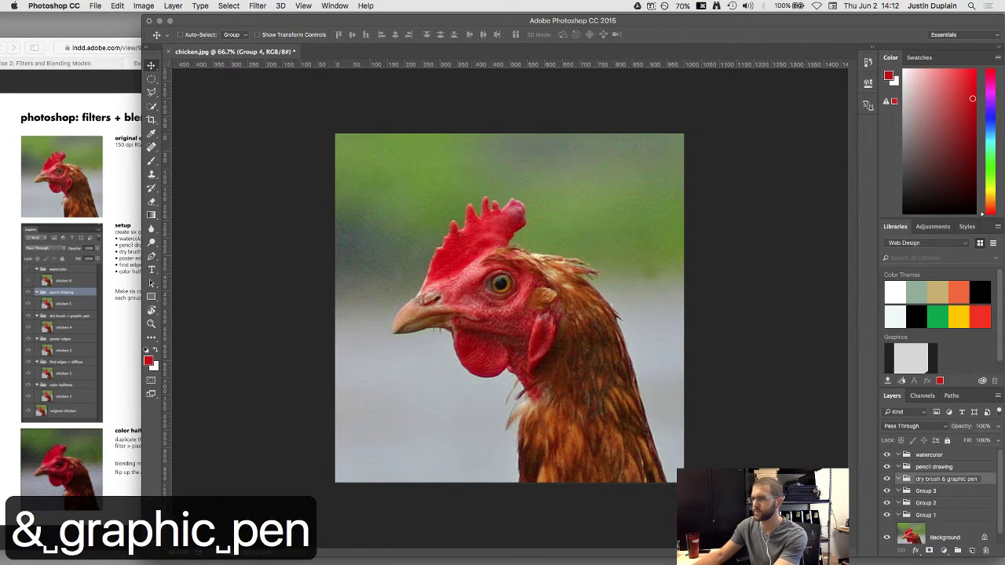
click(164, 334)
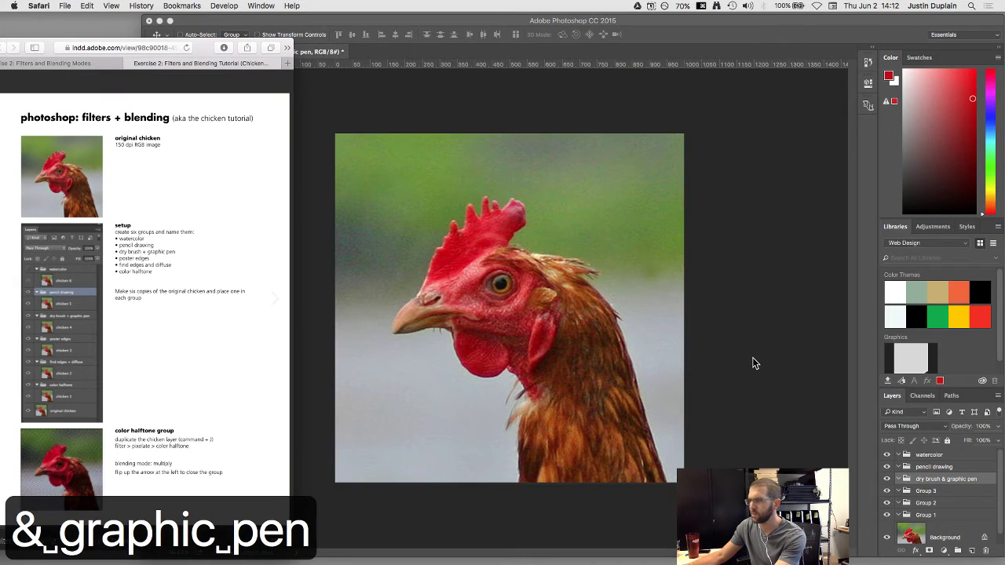
Rename the layer group Group 3 as poster edges
click(934, 497)
double_click(926, 491)
text(poster edges)
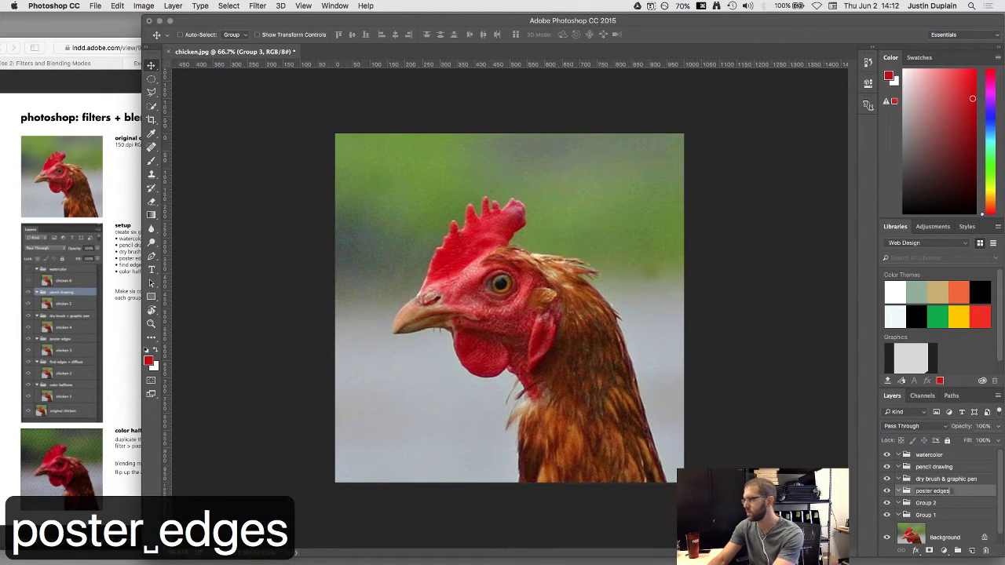
Rename the layer group Group 2 as find edges & diffuse
double_click(925, 503)
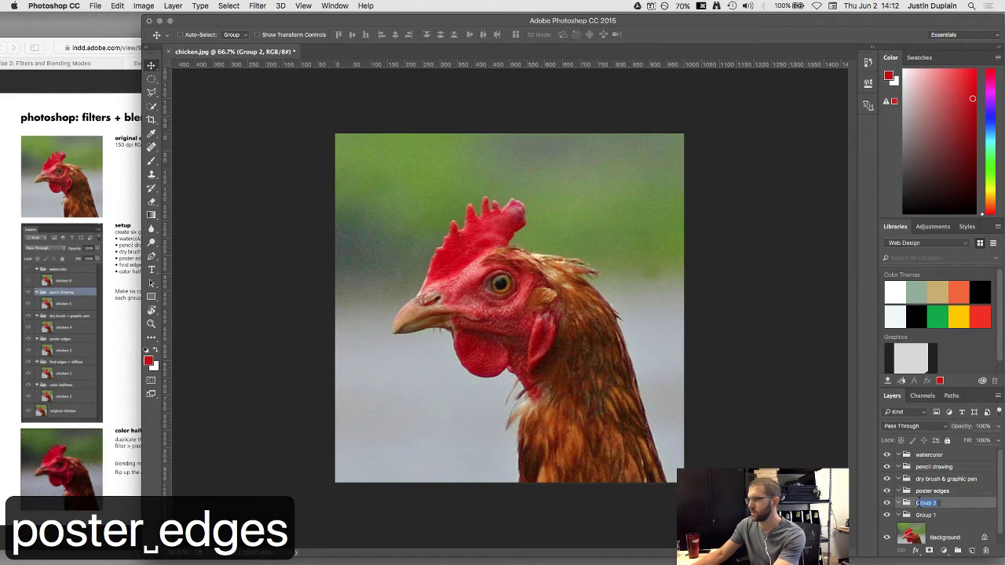
text(find e)
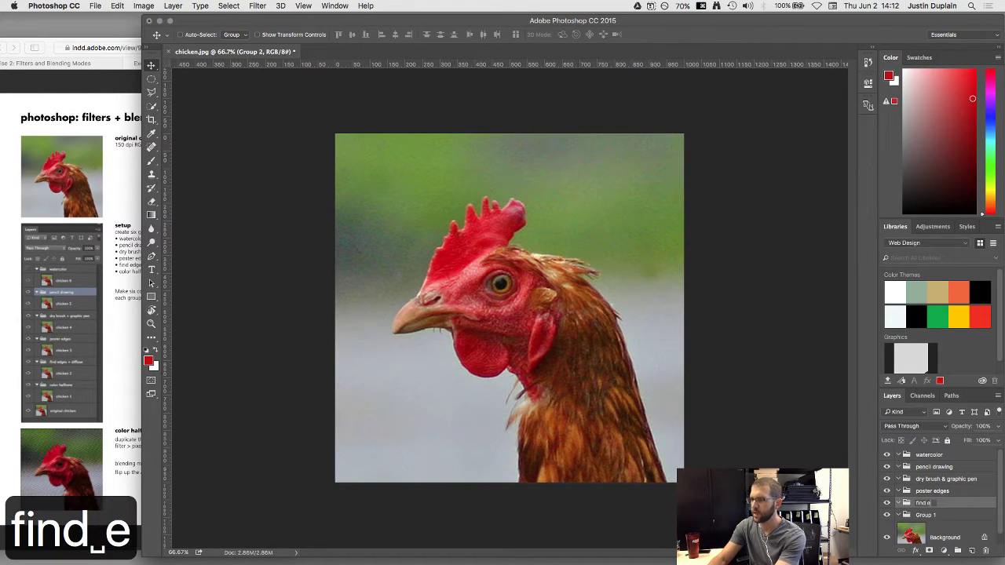
text(dges & diffuse)
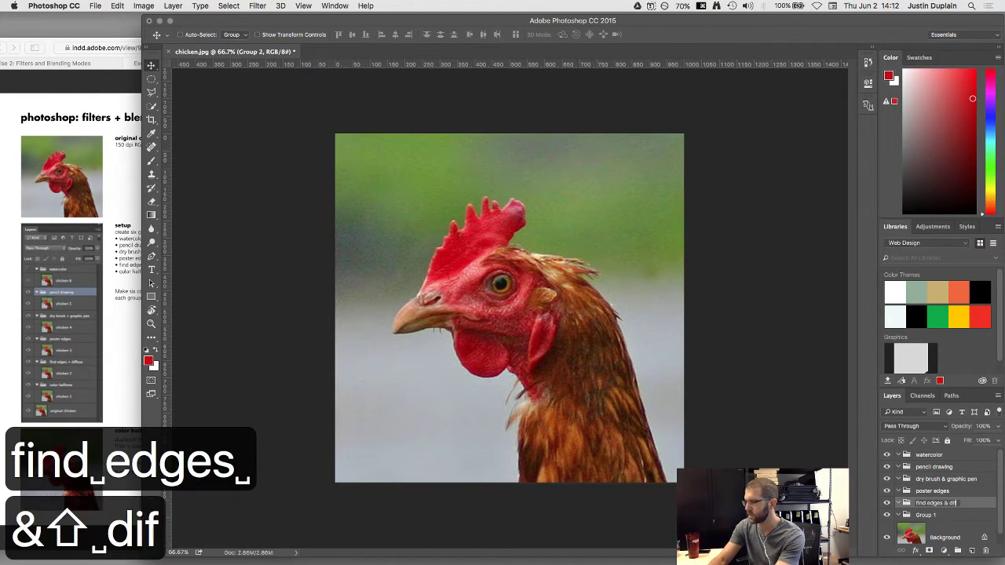
key(Return)
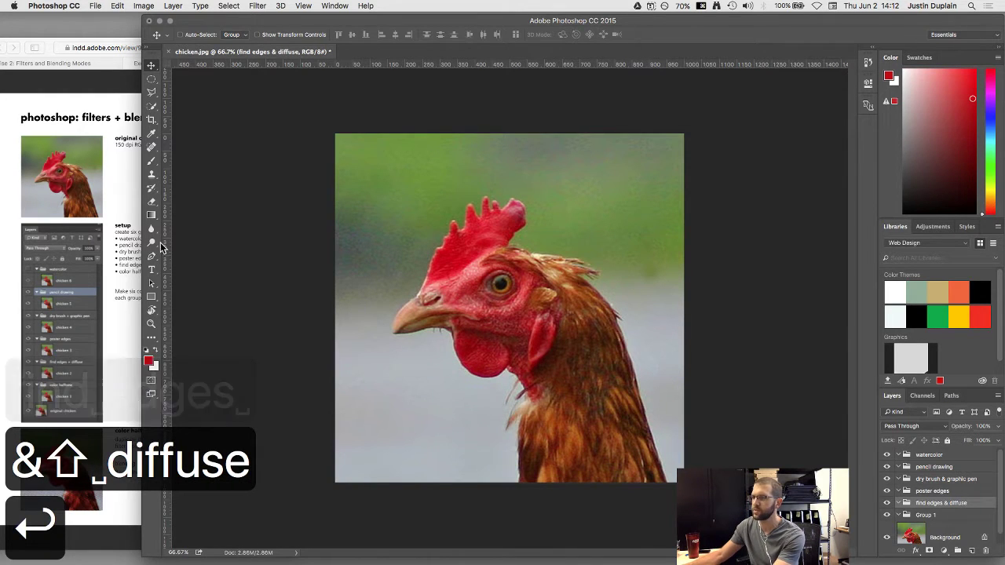
Rename the layer group Group 1 as color halftone, following the tutorial's list of group names
click(100, 243)
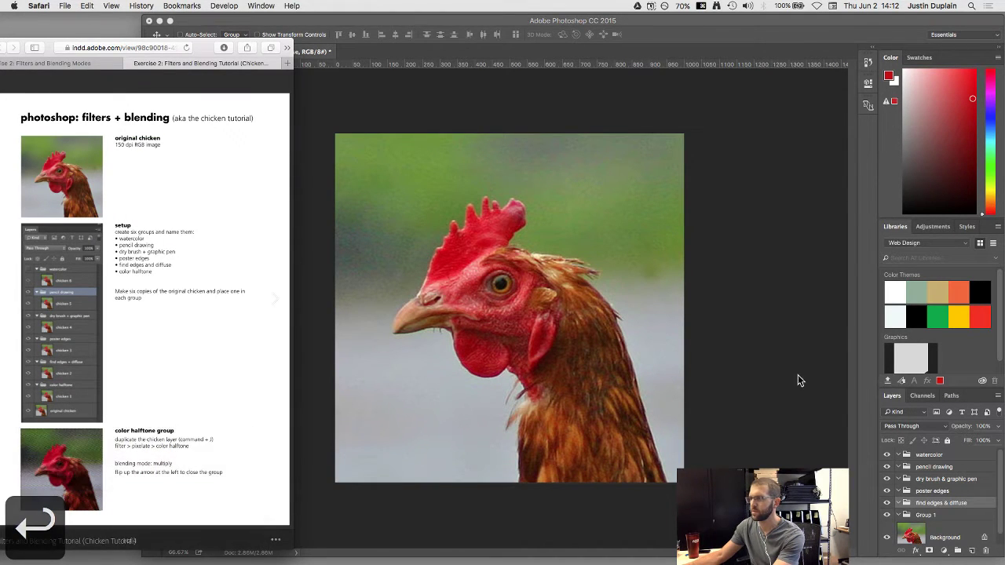
double_click(926, 515)
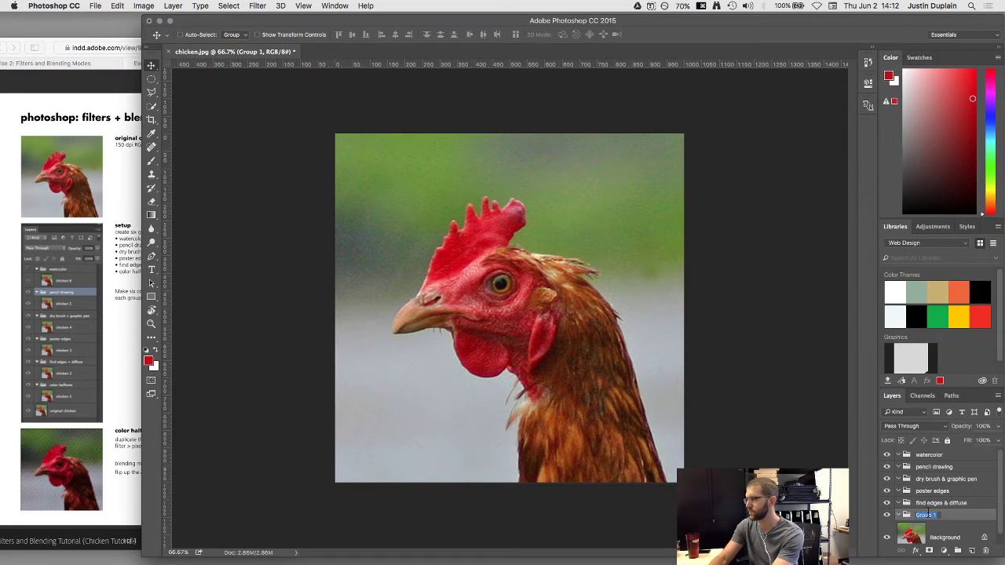
text(color half)
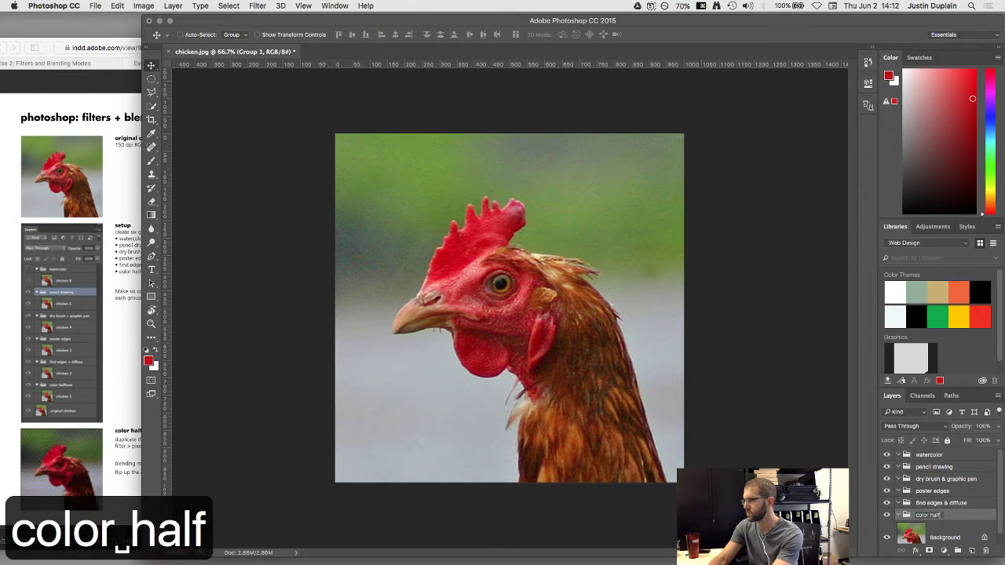
text(tone)
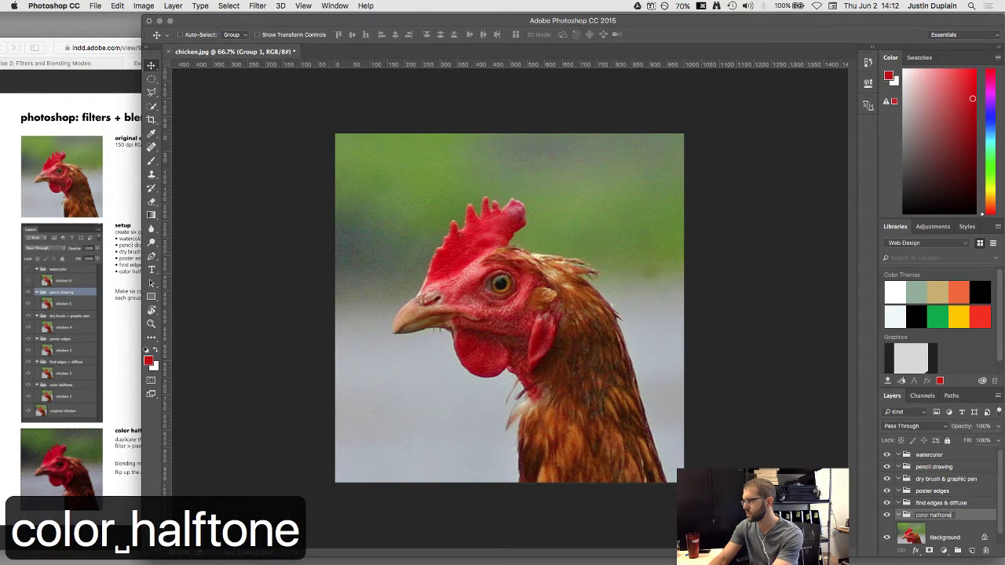
key(Return)
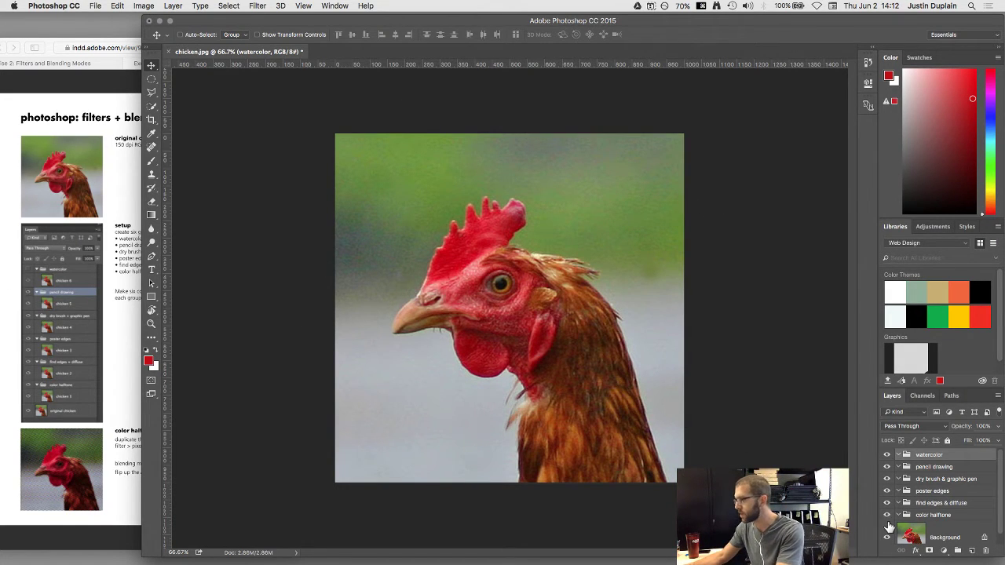
Duplicate the Background layer of the chicken image
click(913, 536)
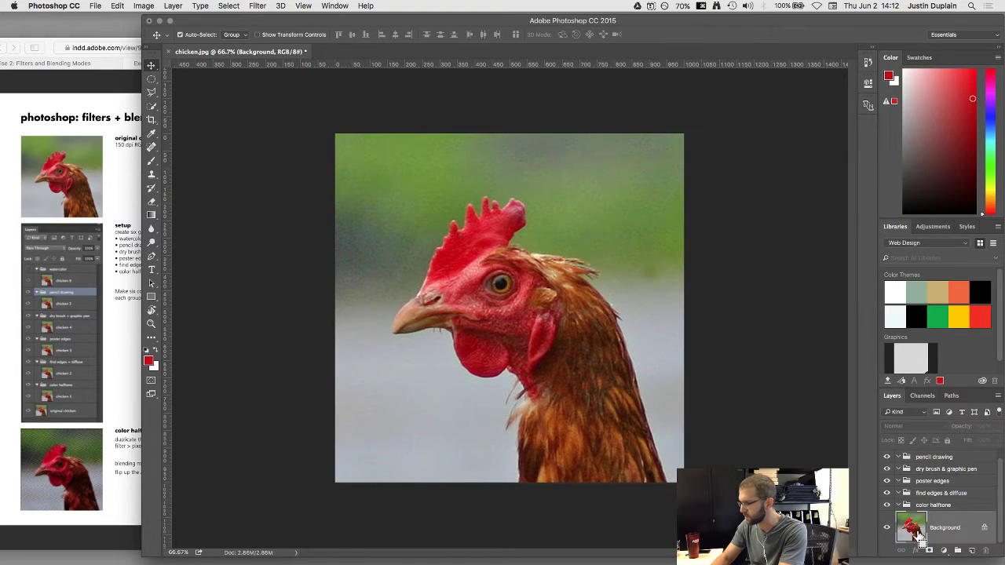
key(super+j)
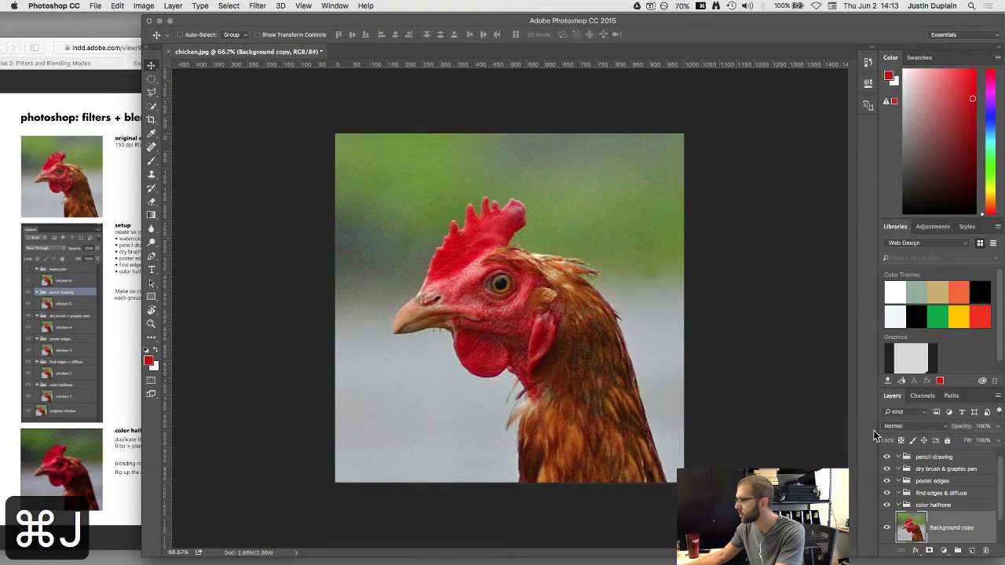
scroll(918, 494, down, 2)
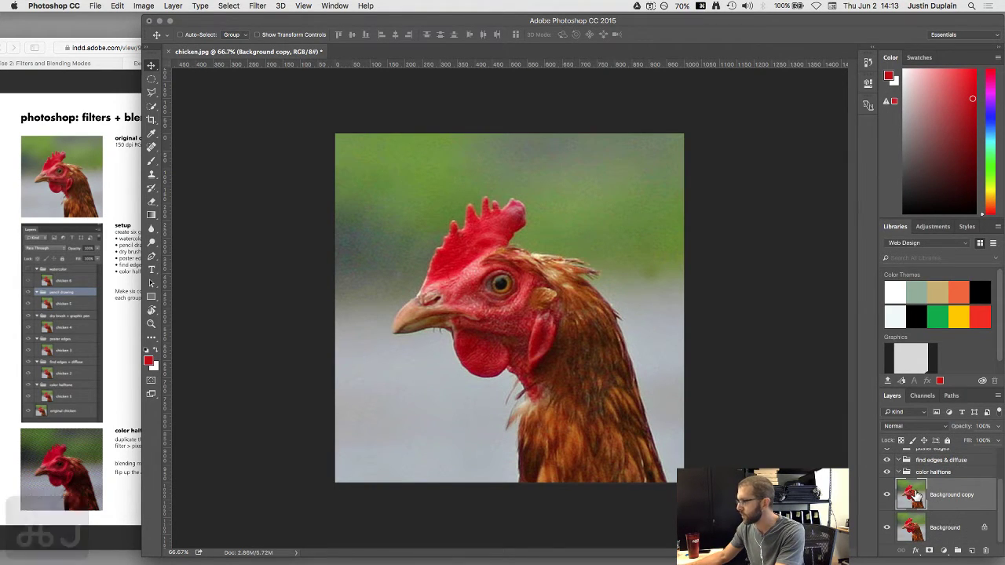
Open the Filter Gallery for the Background copy layer and expand the Artistic filters
click(257, 6)
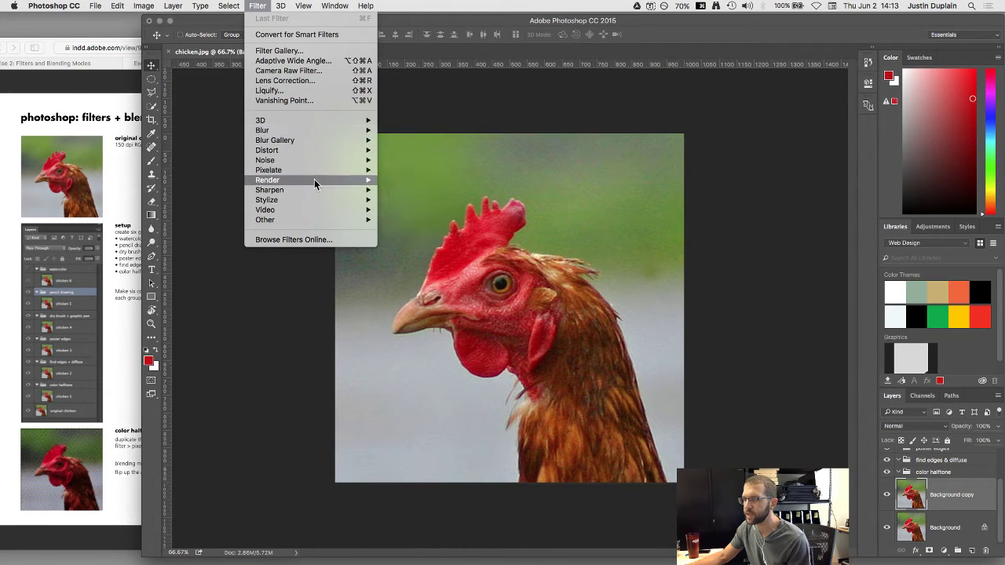
mouse_move(313, 170)
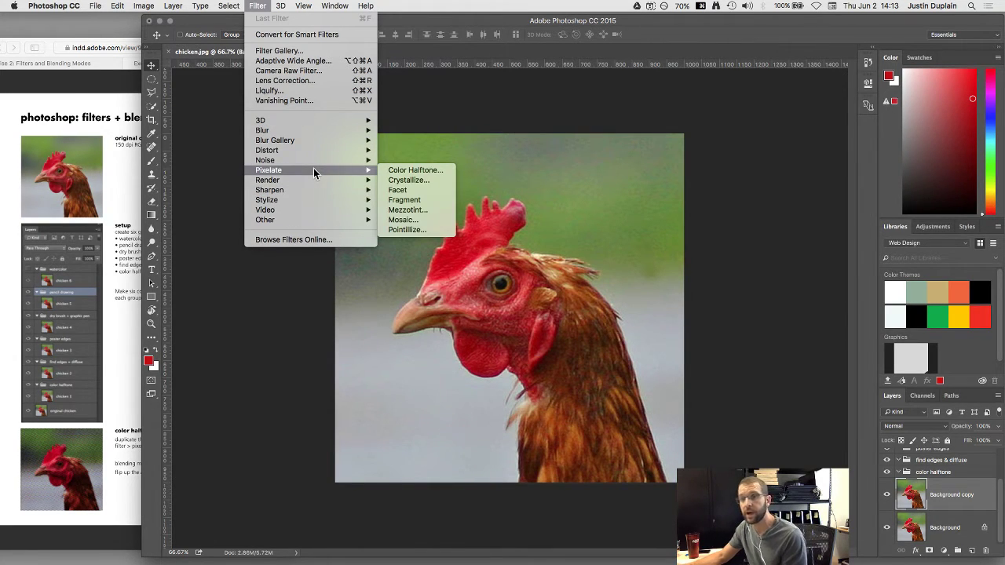
mouse_move(287, 132)
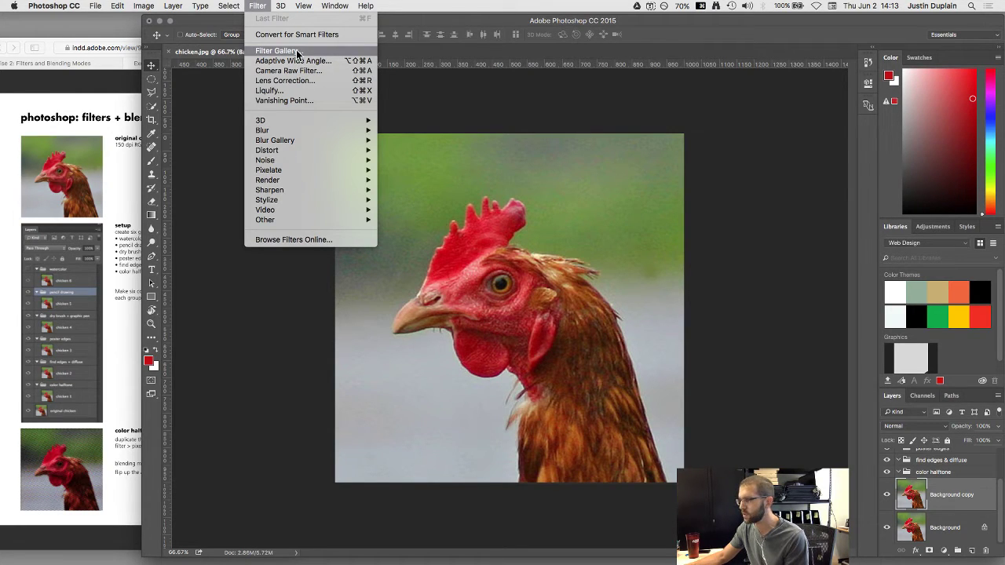
click(290, 51)
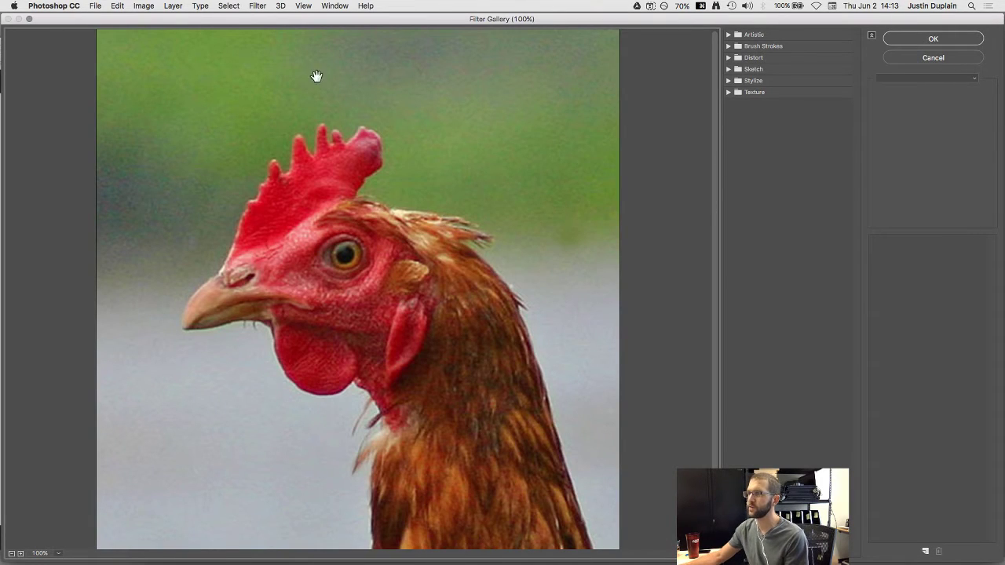
mouse_move(278, 19)
mouse_down()
mouse_move(431, 128)
mouse_move(663, 197)
mouse_move(602, 223)
mouse_move(404, 67)
mouse_move(278, 6)
mouse_up()
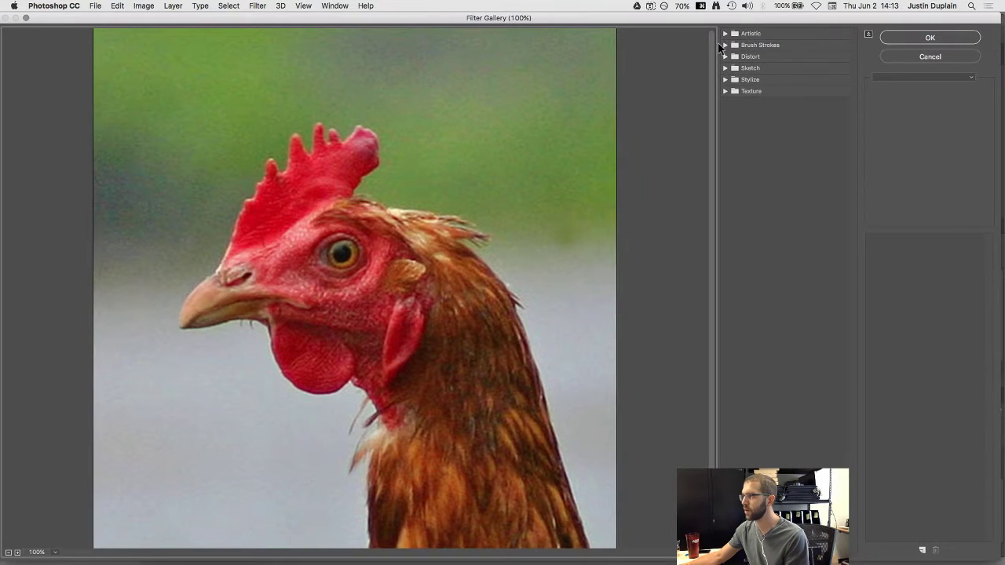
click(723, 34)
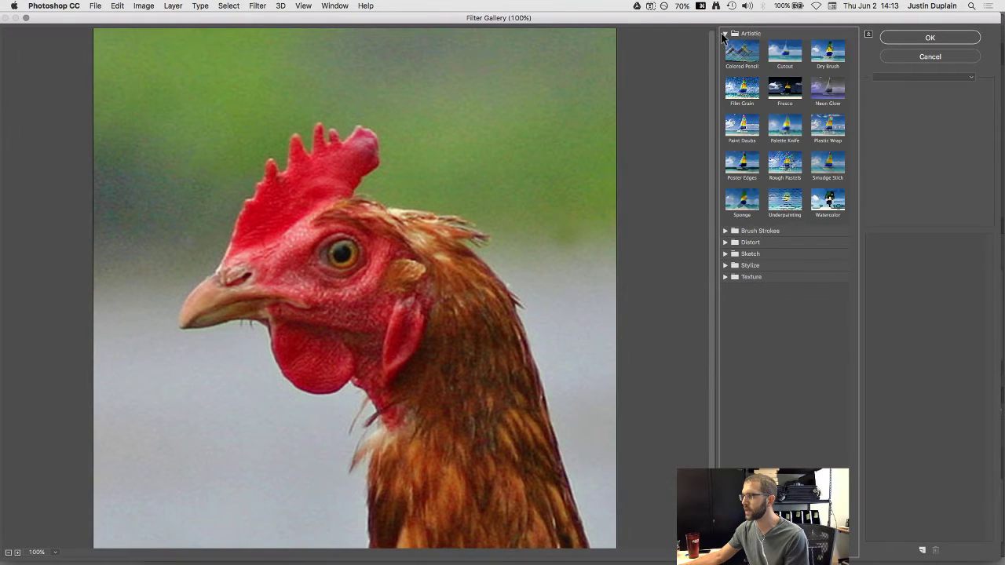
Preview the Rough Pastels filter with stroke length 20, stroke detail 20, scaling 152% and relief 16
click(786, 164)
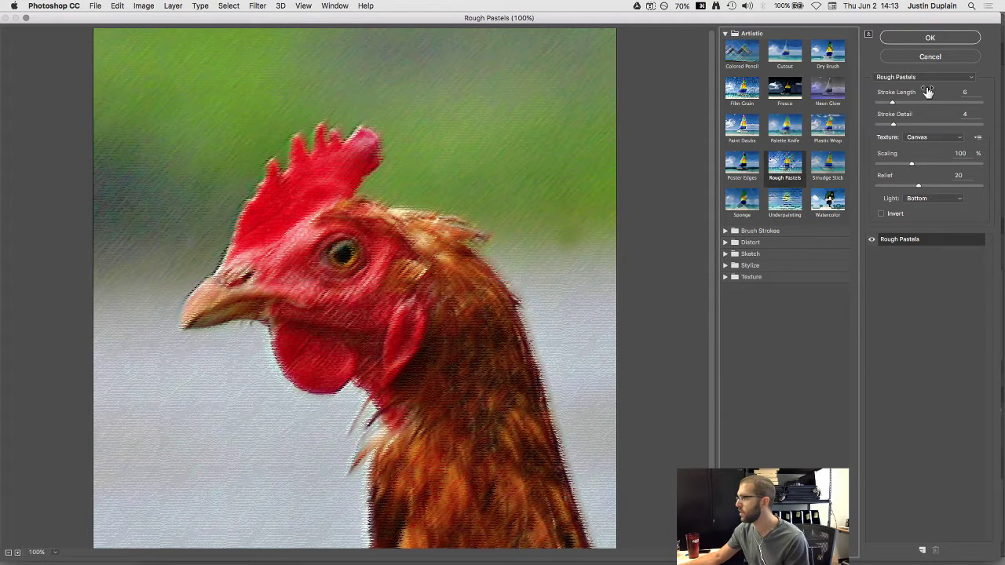
mouse_move(893, 102)
mouse_down()
mouse_move(929, 101)
mouse_move(913, 125)
mouse_move(992, 127)
mouse_move(981, 128)
mouse_up()
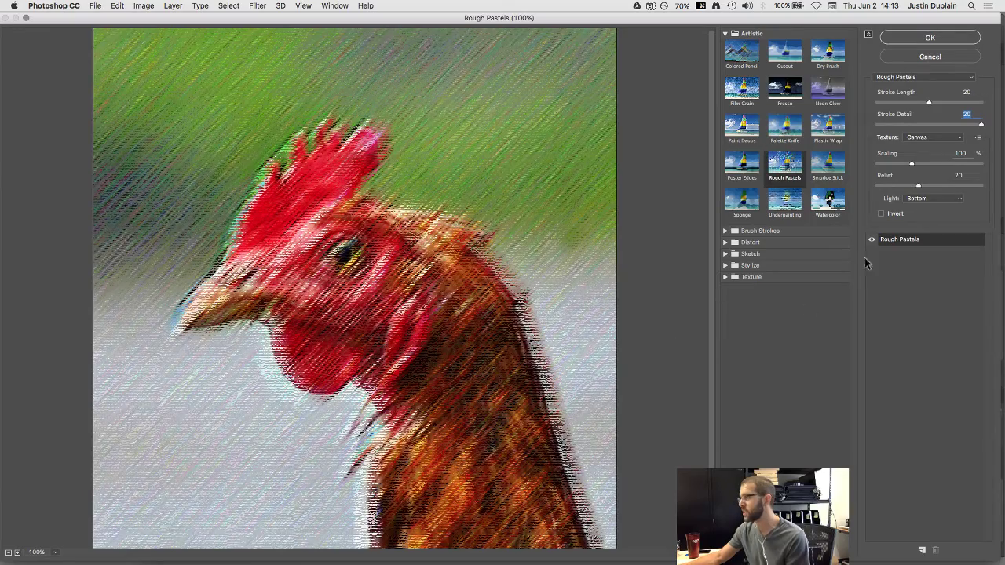
drag(910, 163, 909, 187)
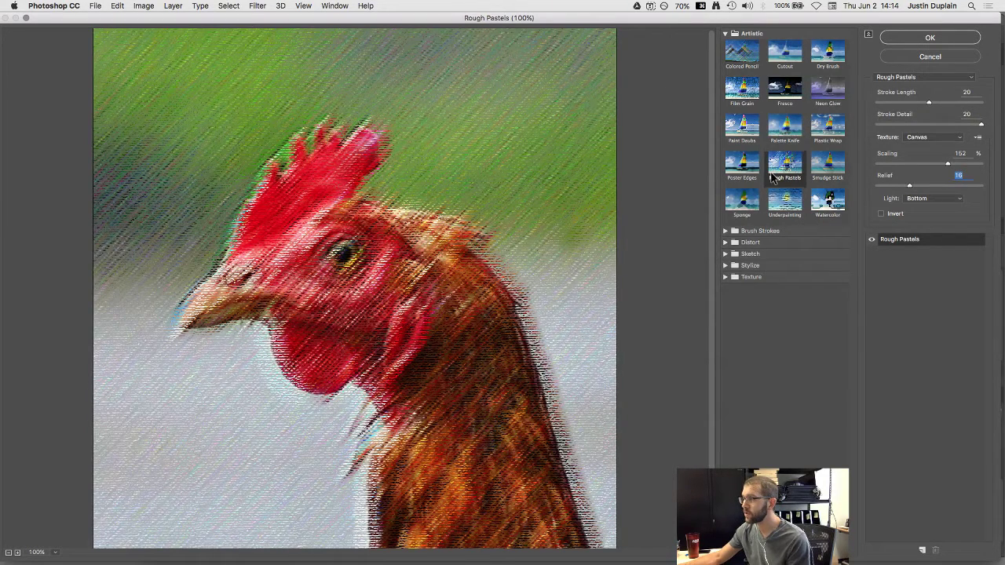
click(912, 79)
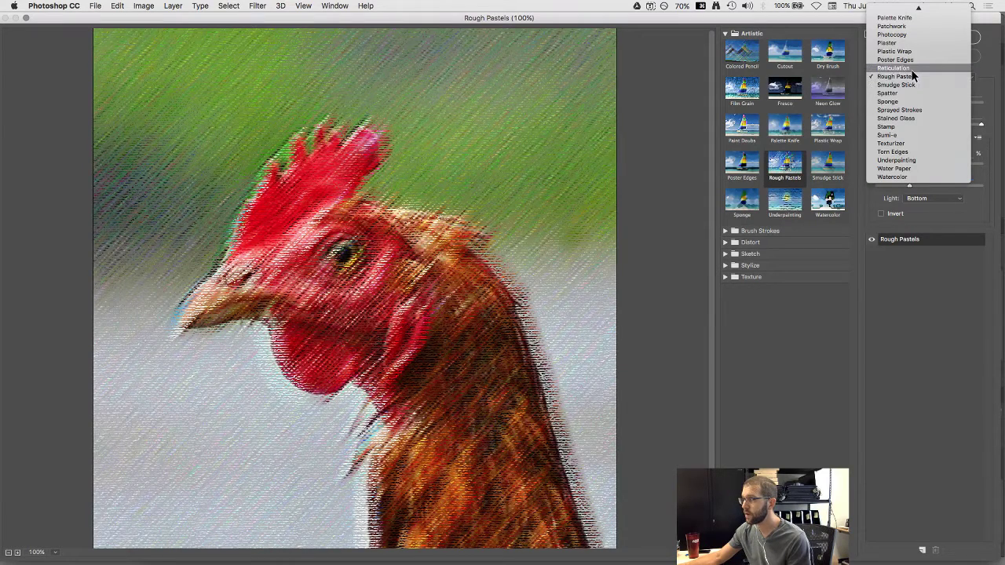
click(675, 101)
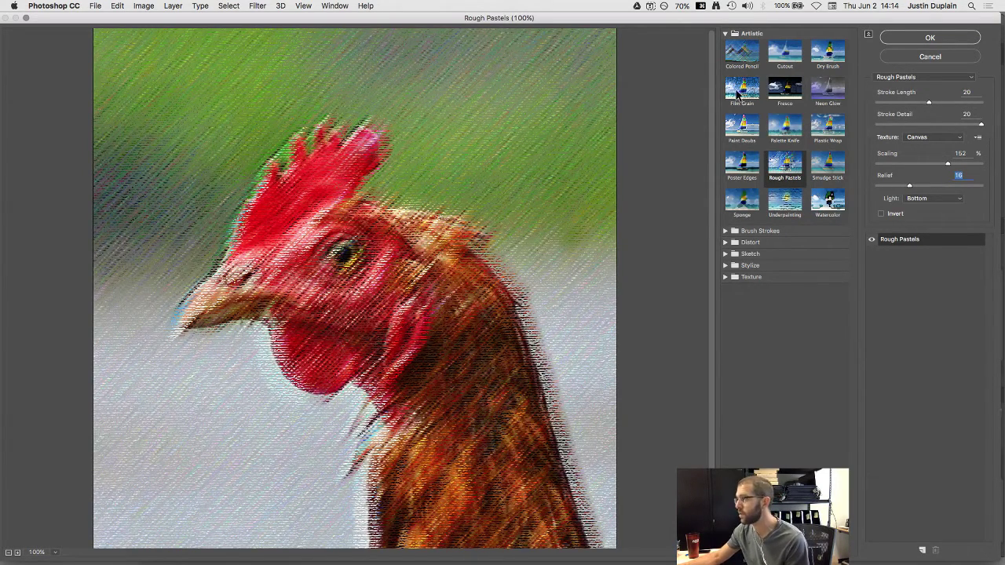
Preview the Colored Pencil filter and the Paint Daubs filter, setting Paint Daubs to brush size 50 and sharpness 40
click(744, 55)
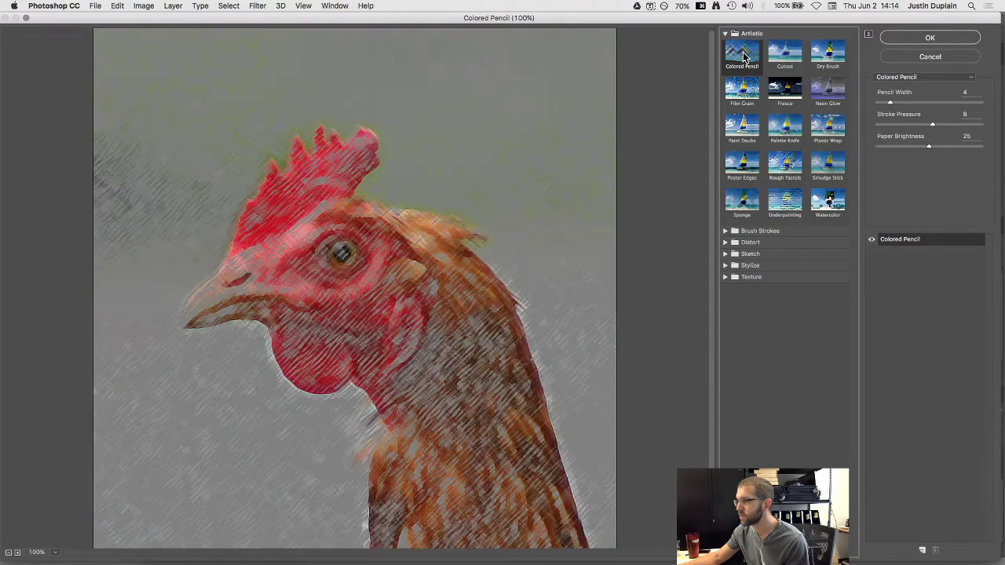
click(741, 132)
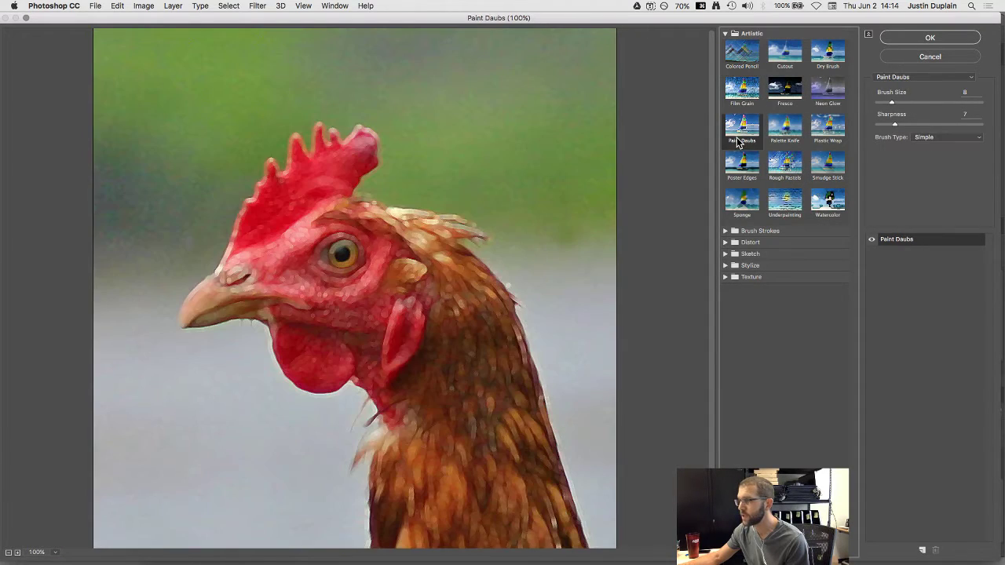
mouse_move(895, 104)
mouse_down()
mouse_move(920, 103)
mouse_move(868, 101)
mouse_move(992, 106)
mouse_up()
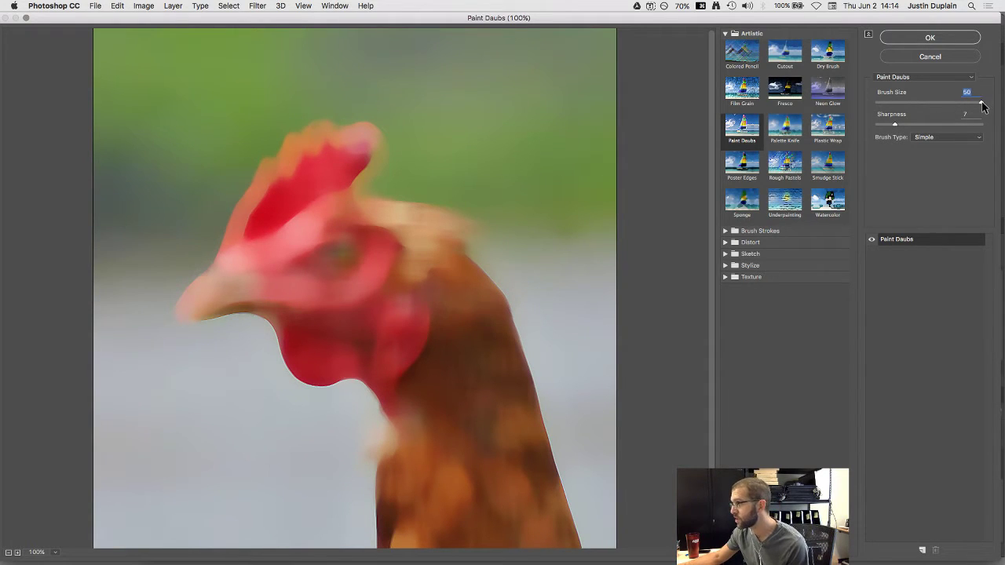
mouse_move(983, 104)
mouse_down()
mouse_move(896, 102)
mouse_move(983, 125)
mouse_up()
click(894, 125)
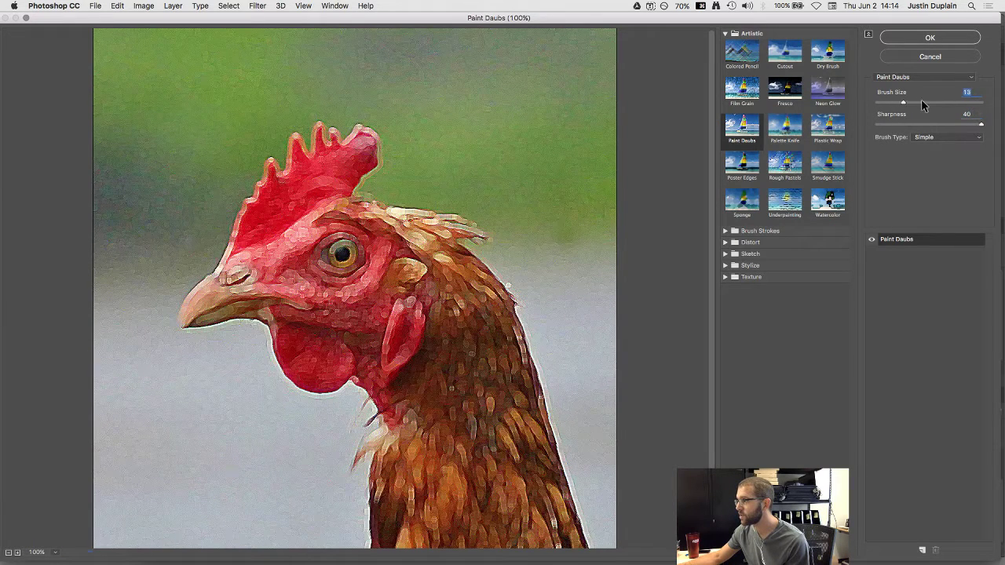
drag(903, 102, 987, 103)
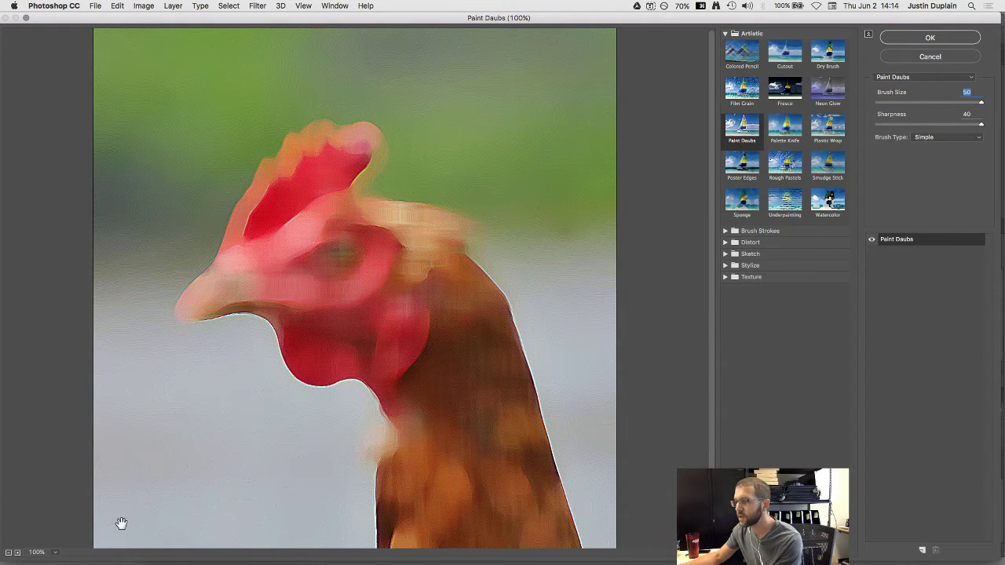
Inspect the Paint Daubs preview up close at 400%, and return the preview to 66.7%
click(17, 552)
click(17, 553)
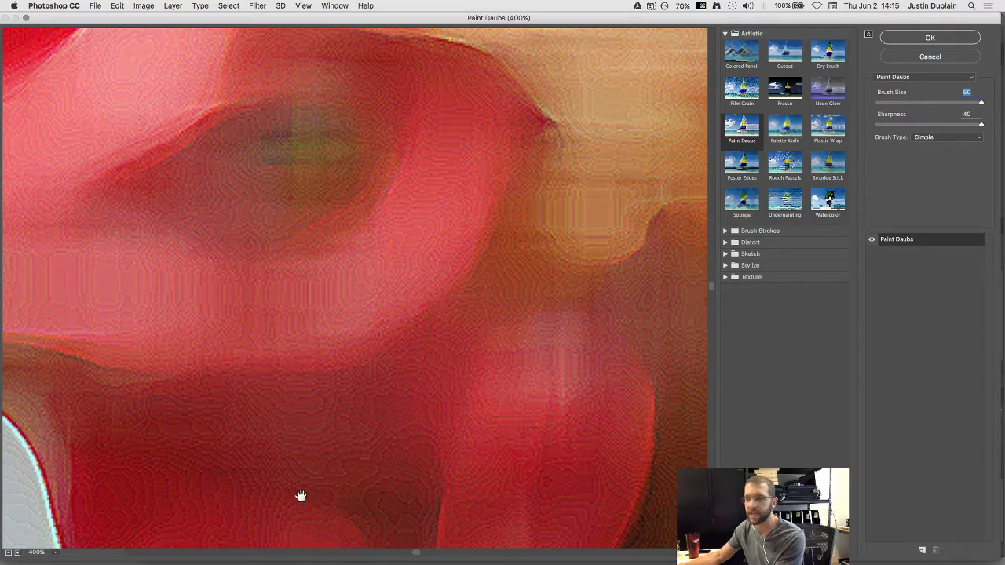
click(9, 553)
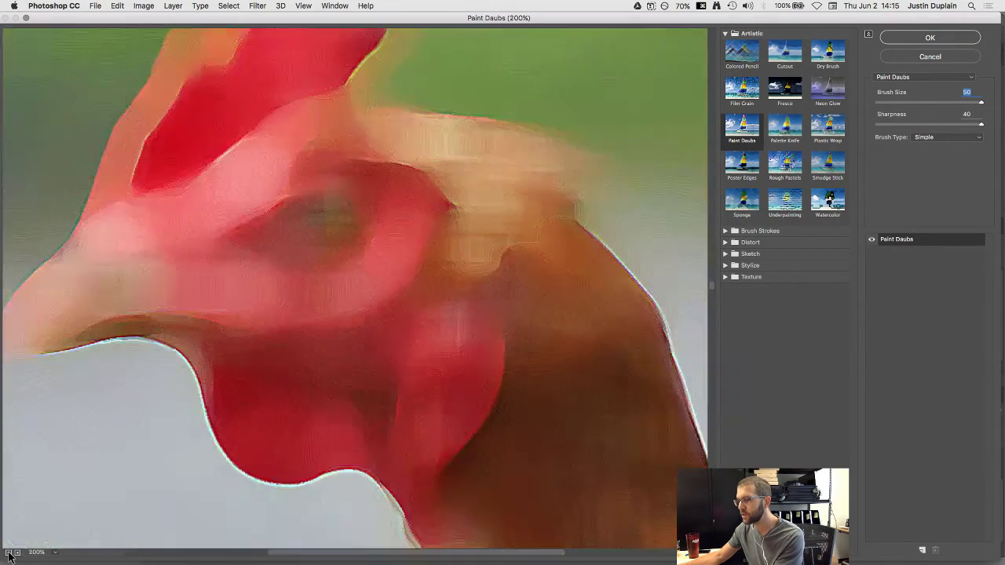
click(10, 553)
click(10, 553)
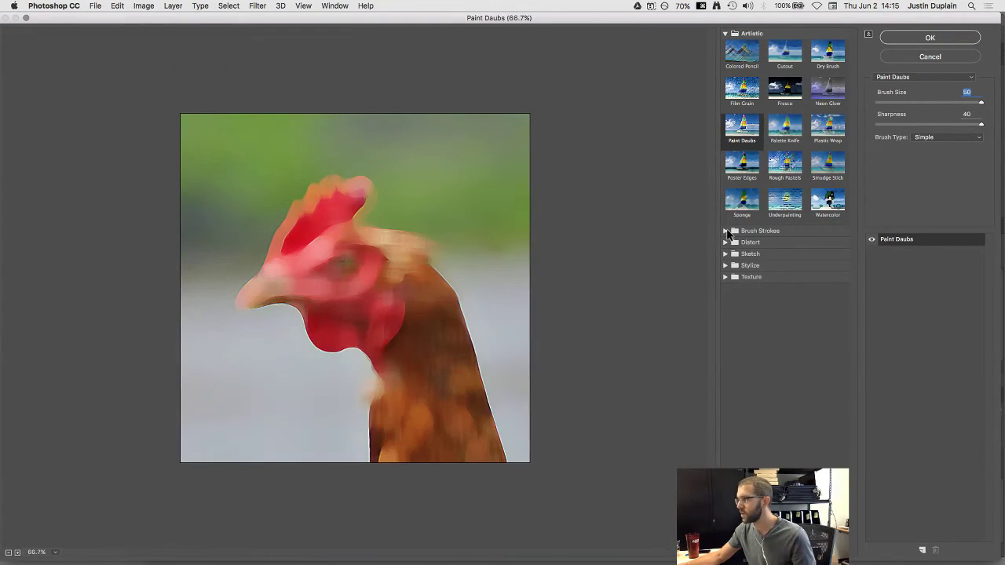
Expand the Brush Strokes, Distort, Sketch, Stylize and Texture categories to browse their filters
click(726, 231)
click(727, 353)
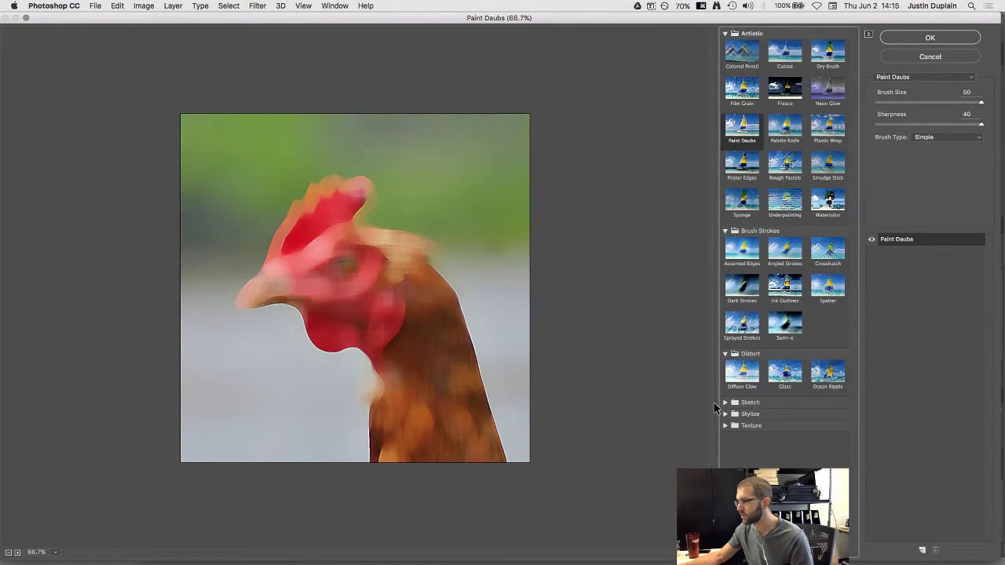
click(725, 402)
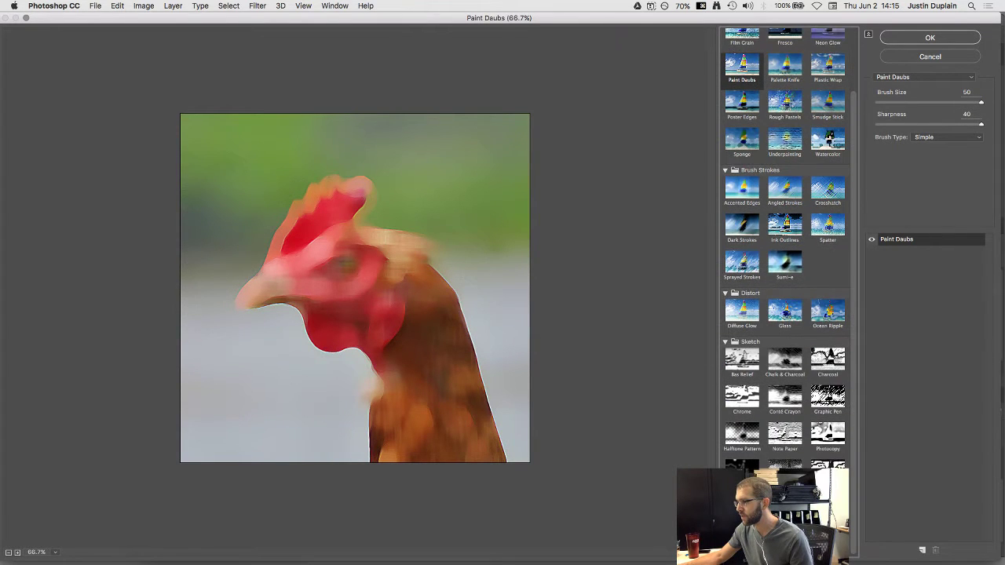
scroll(779, 446, down, 2)
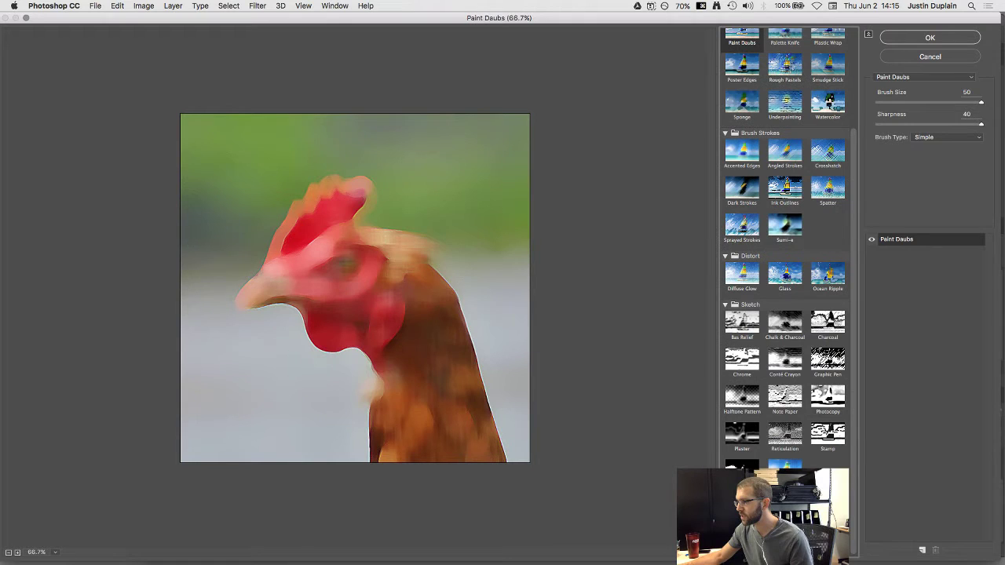
scroll(803, 456, down, 4)
Preview the Stained Glass, Texturizer and Patchwork texture filters on the chicken image
click(785, 528)
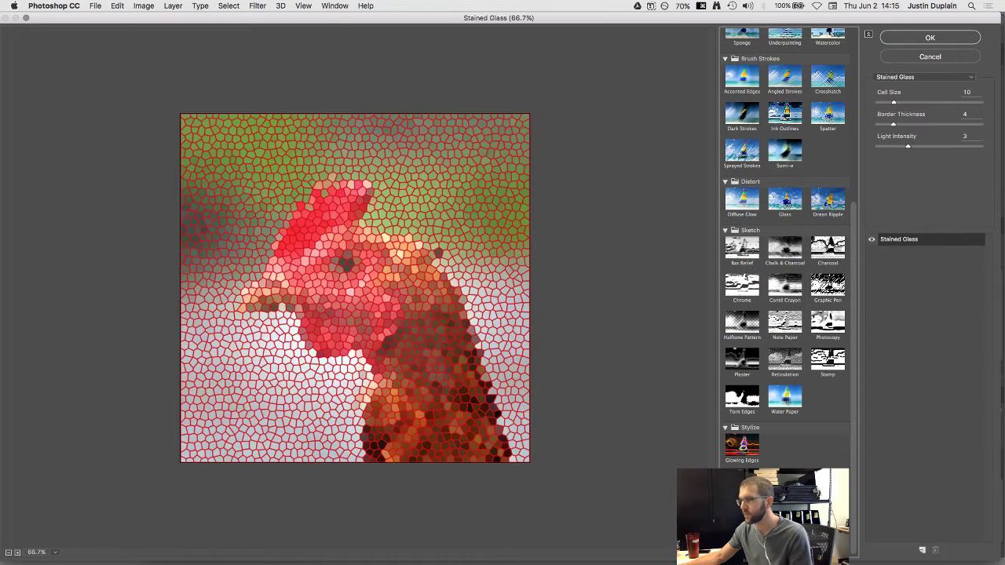
click(827, 527)
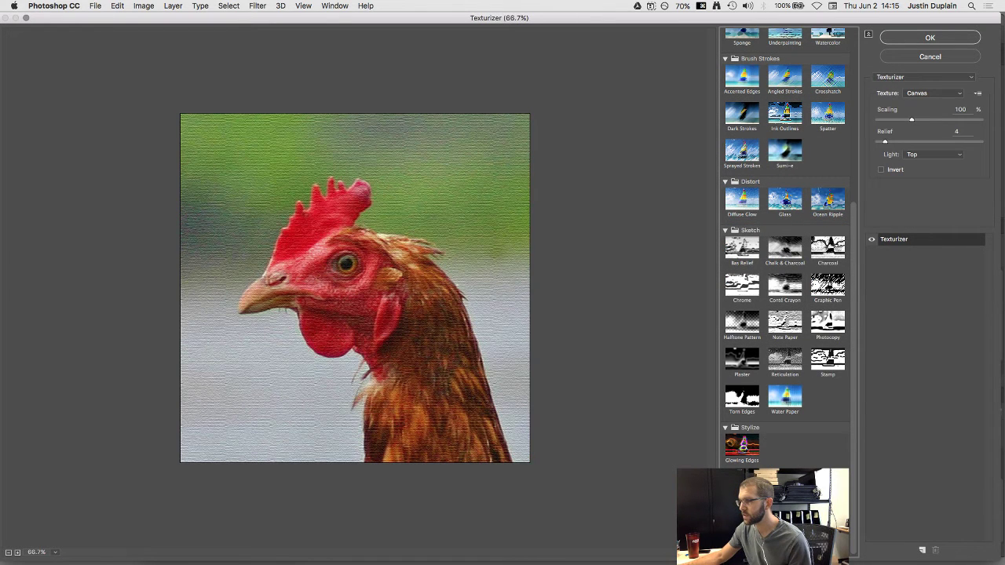
click(827, 490)
click(742, 527)
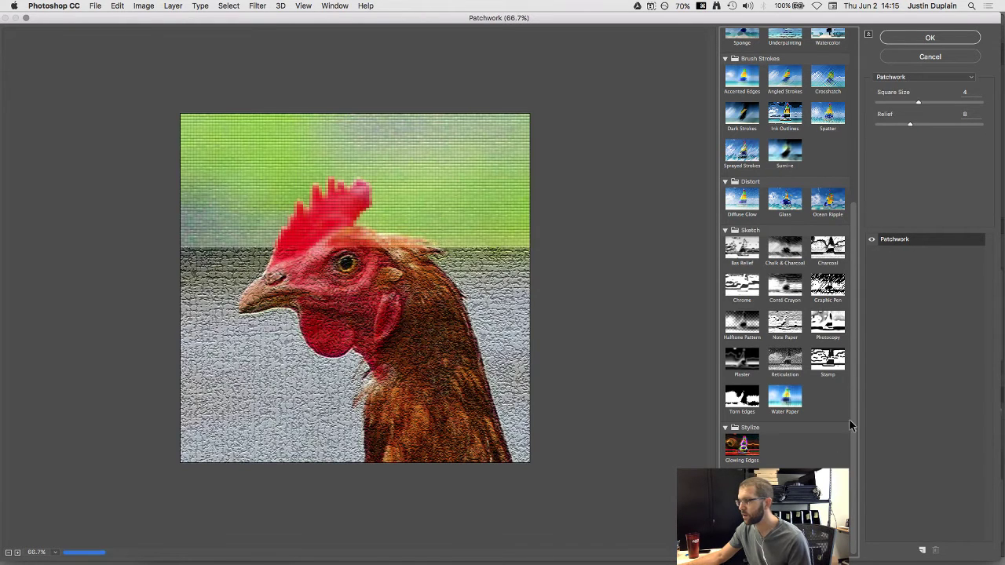
Preview the Diffuse Glow, Glass and Ocean Ripple distort filters on the chicken image
click(750, 205)
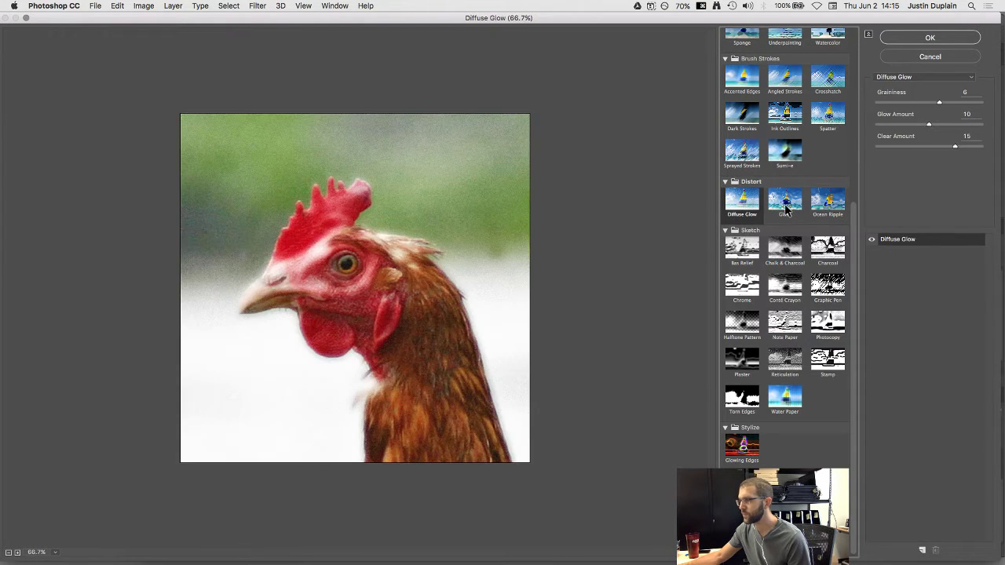
click(785, 206)
click(821, 206)
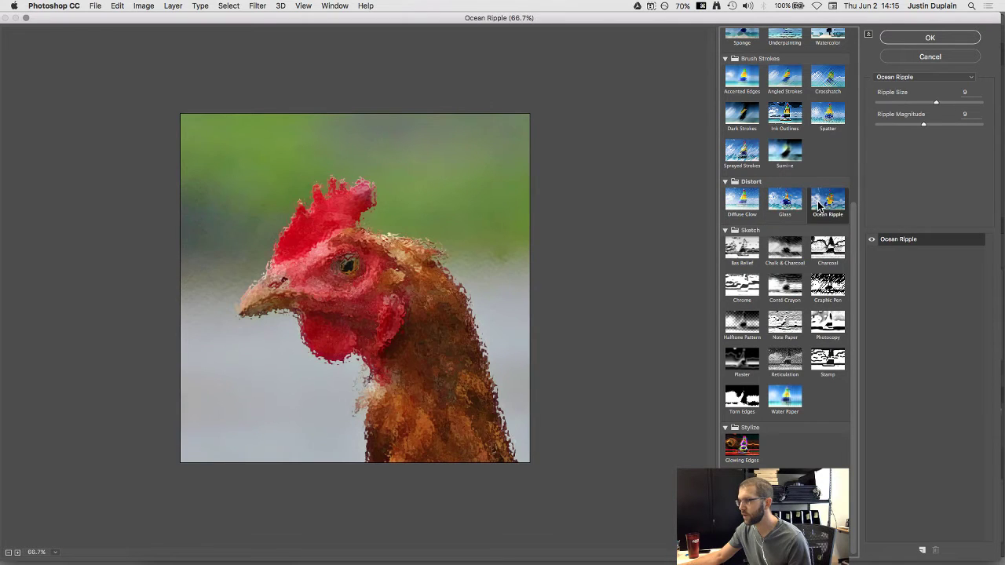
Preview the Ink Outlines and Dark Strokes filters, and apply the Palette Knife filter to the Background copy layer
click(783, 116)
click(741, 116)
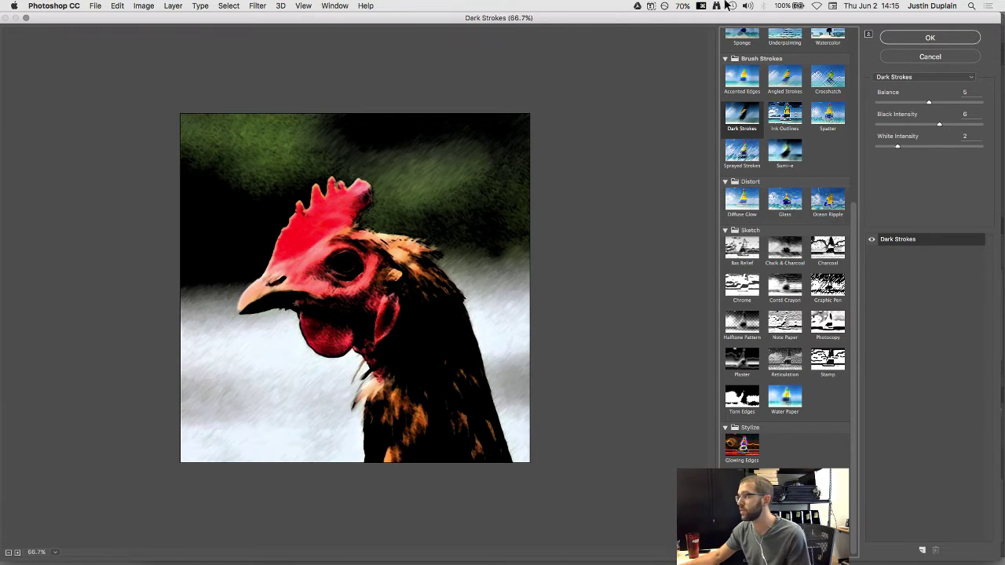
scroll(825, 138, up, 5)
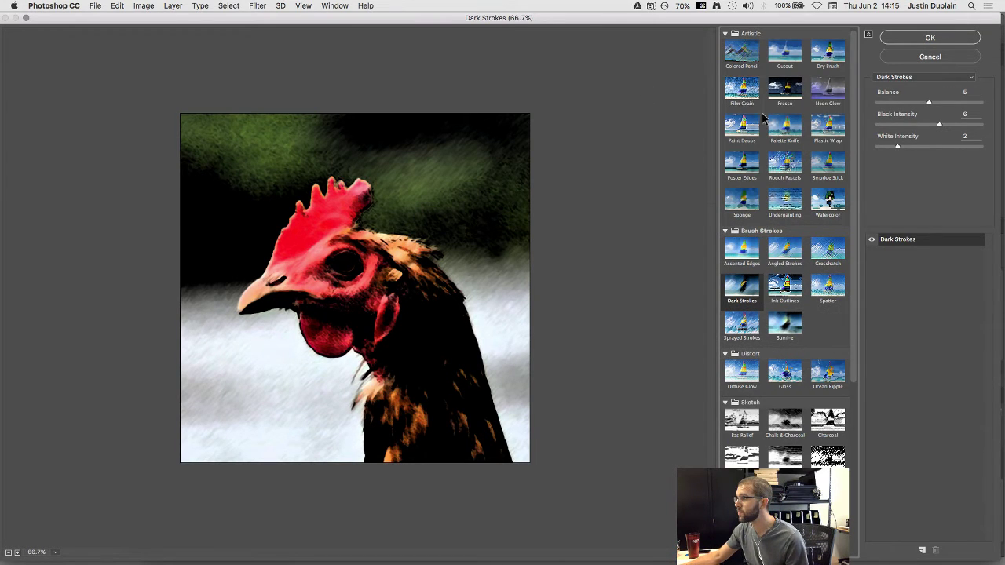
click(785, 126)
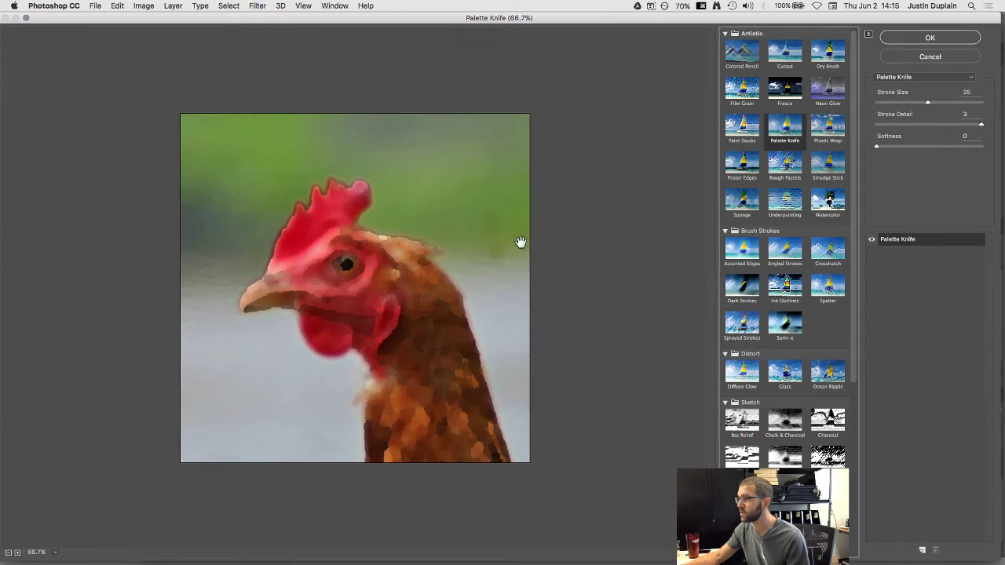
click(931, 39)
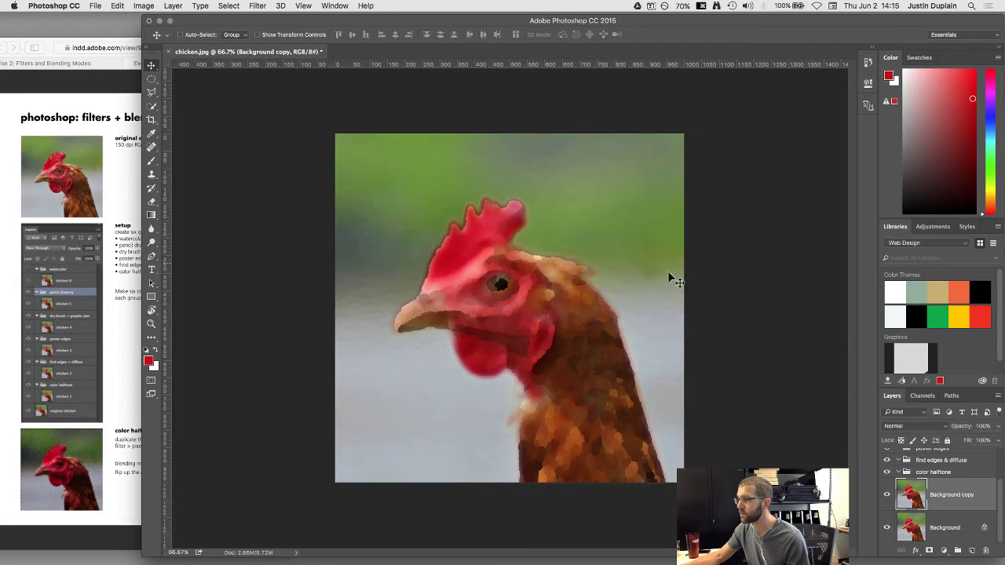
Toggle the Background copy layer's visibility to compare it with the original, and undo the Palette Knife filter
click(888, 495)
click(887, 495)
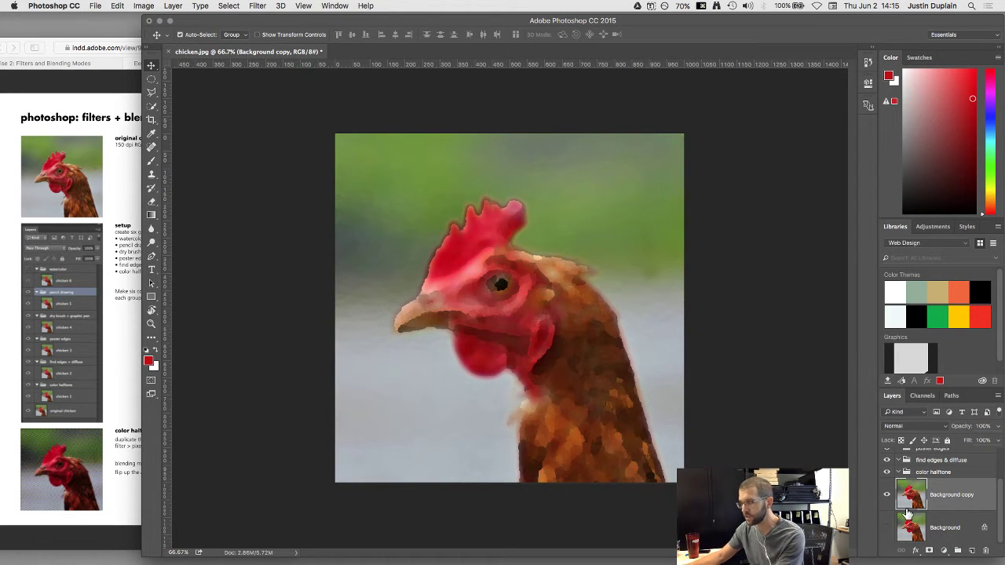
key(super+z)
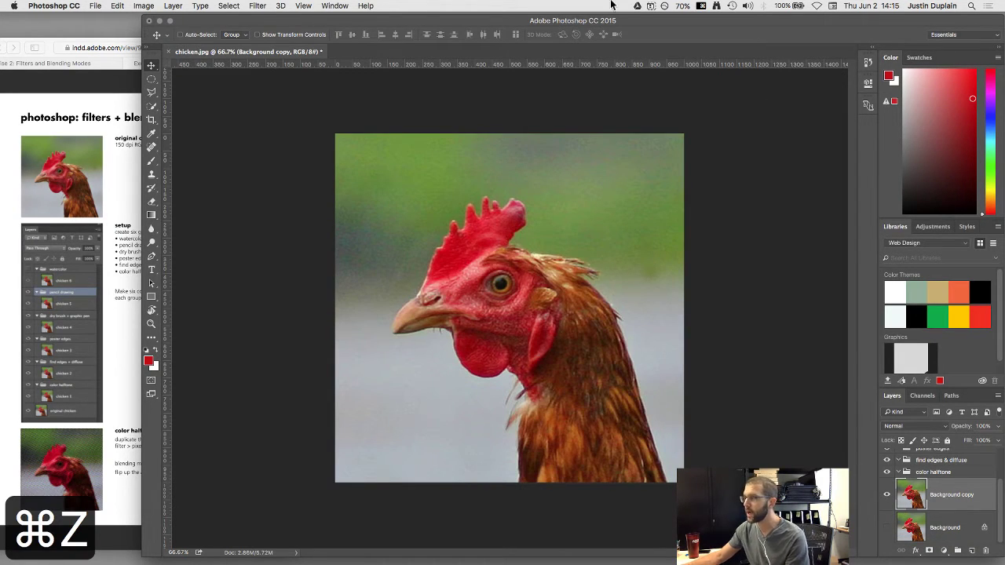
click(264, 7)
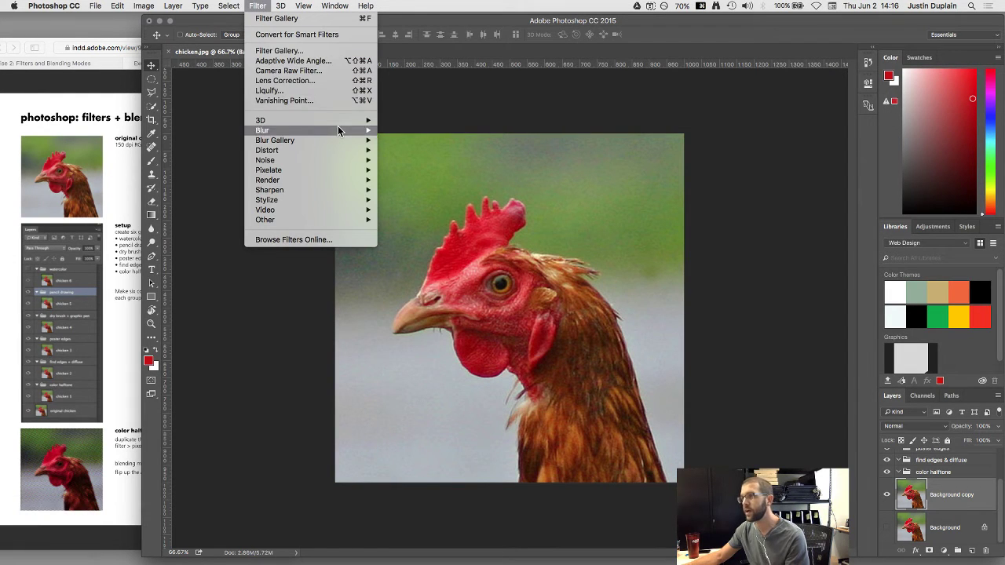
click(318, 50)
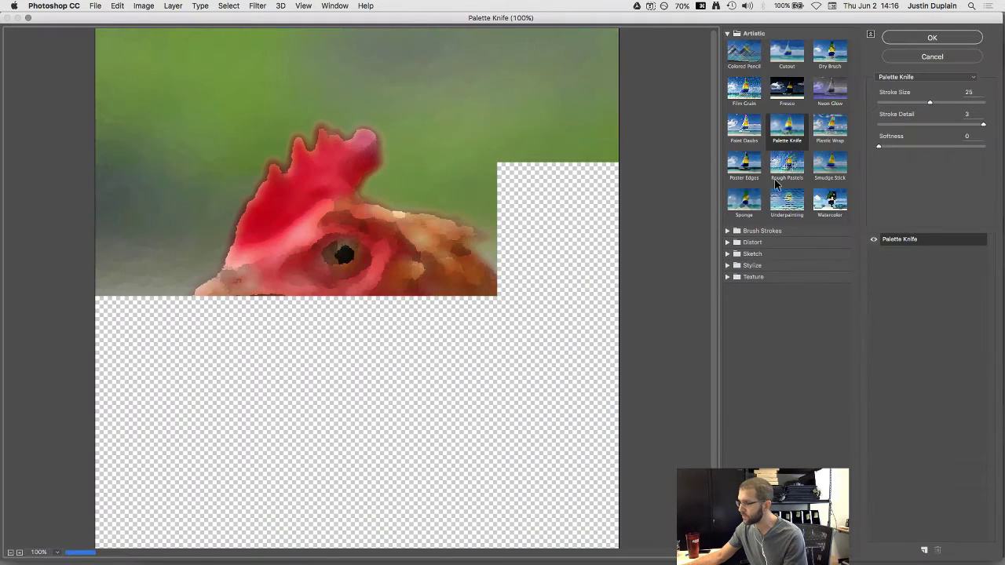
click(923, 60)
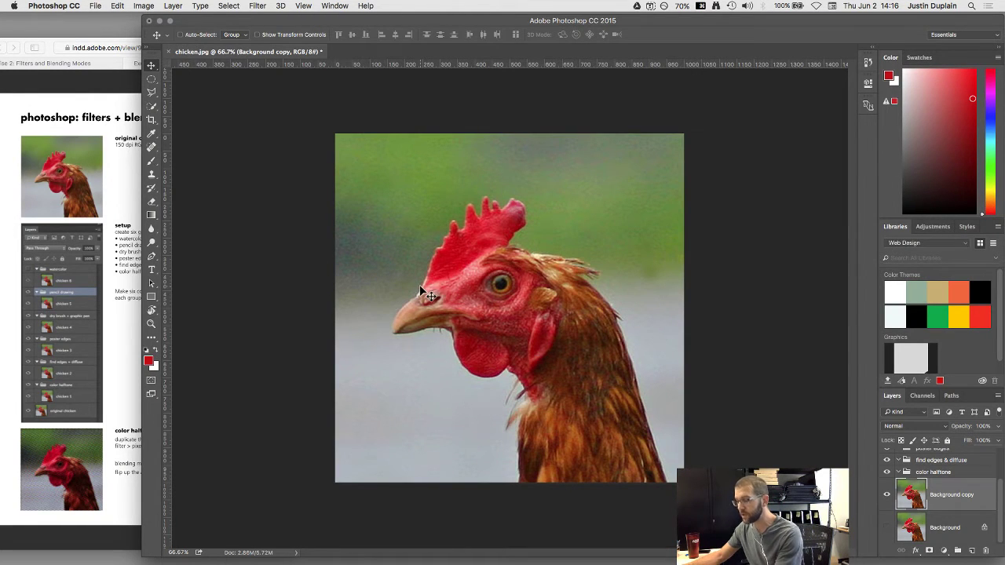
Check the exercise's setup instructions in Safari, and return to Photoshop
scroll(421, 292, down, 1)
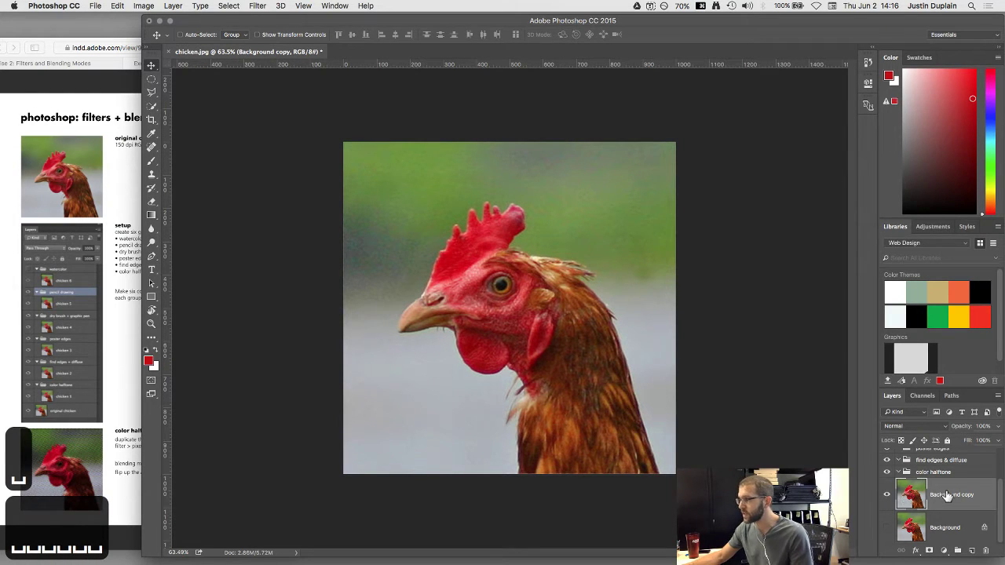
click(914, 524)
click(918, 493)
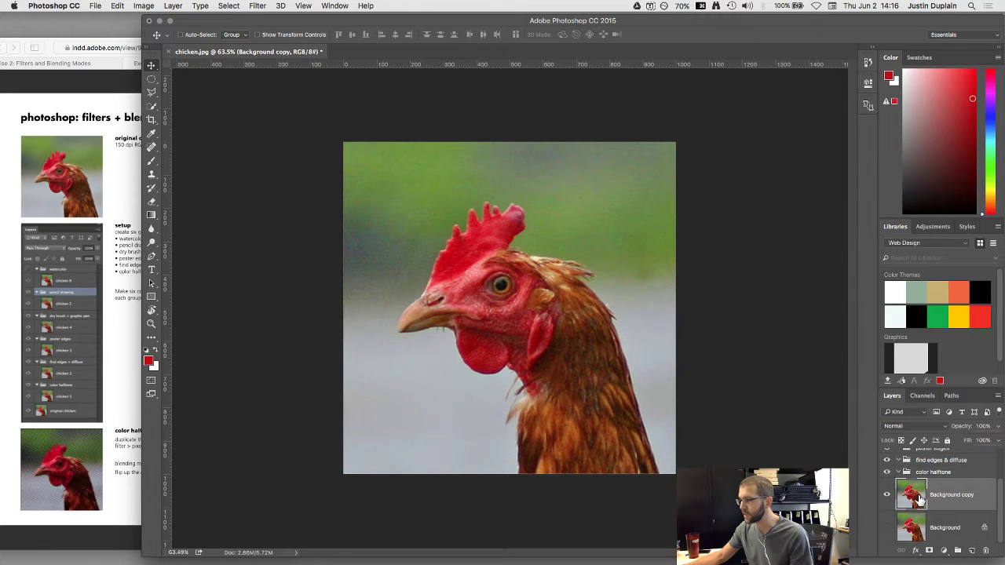
drag(920, 499, 918, 461)
click(109, 288)
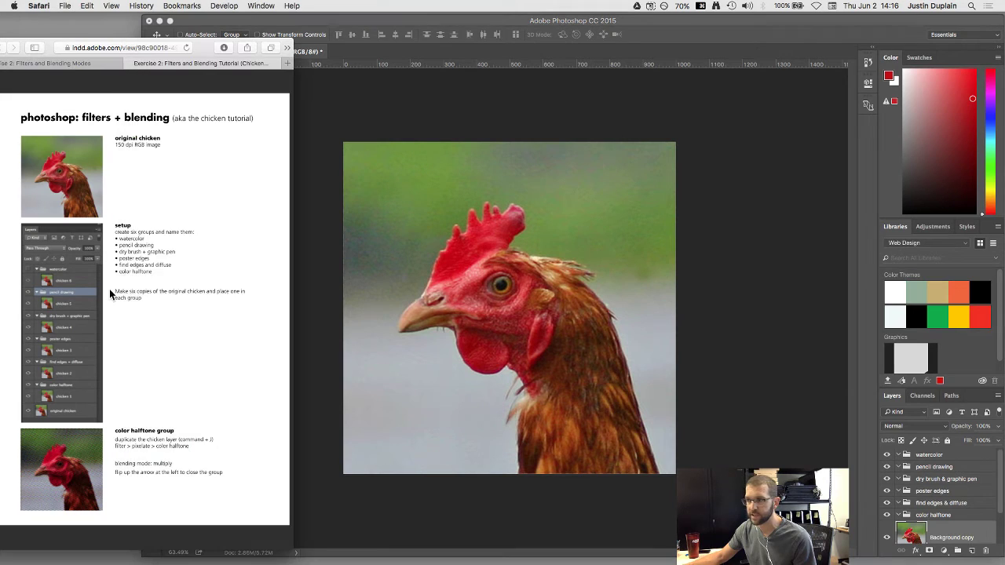
click(731, 353)
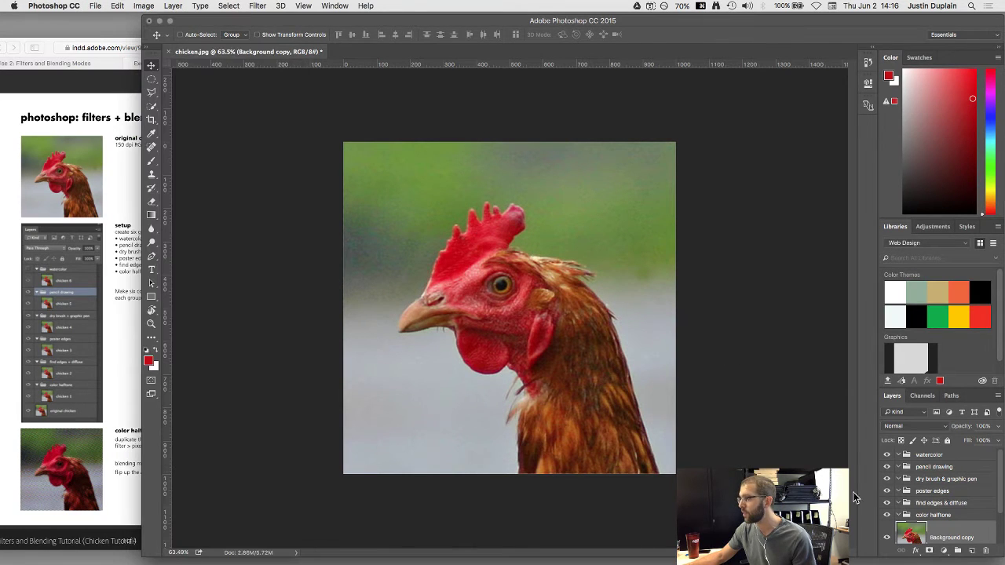
Convert the Background copy layer in the color halftone group to a Smart Object
scroll(926, 522, down, 1)
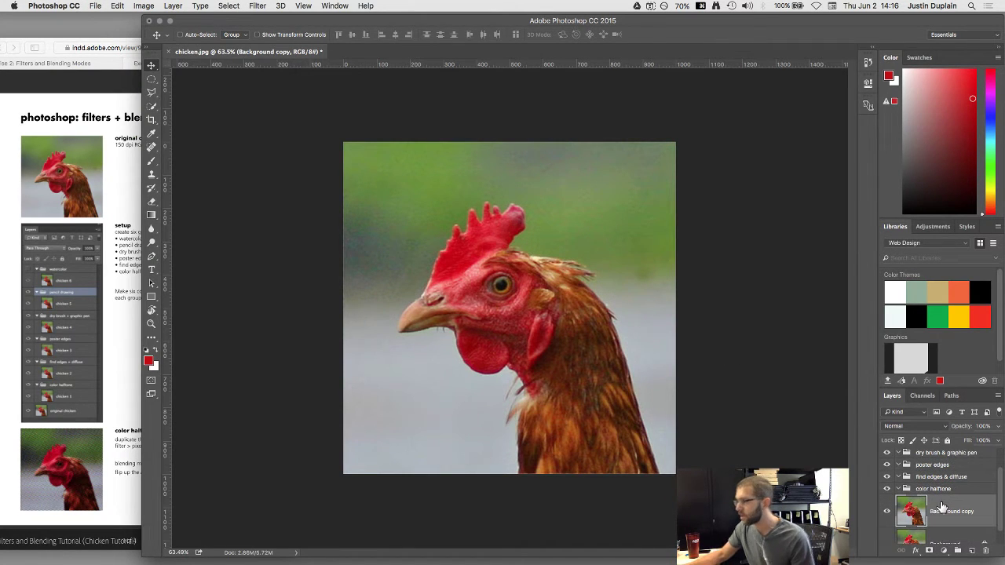
right_click(945, 511)
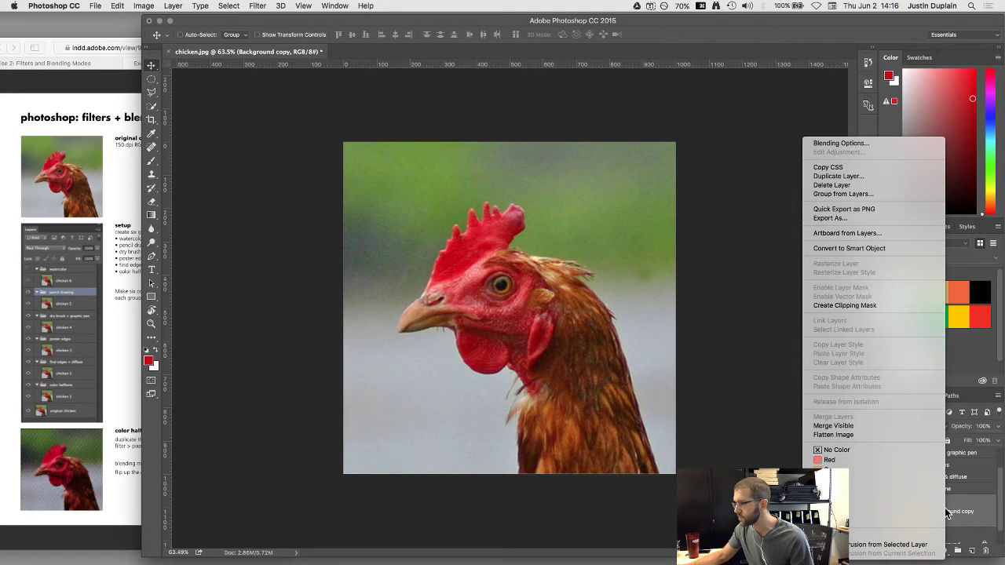
click(880, 249)
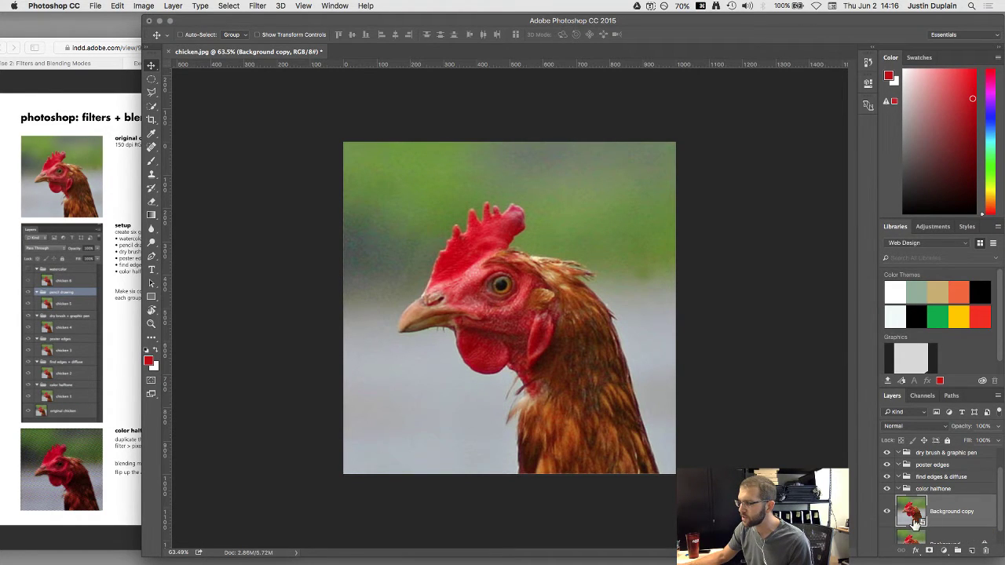
Apply the Filter Gallery's Palette Knife to the smart object with Stroke Size 25, Stroke Detail 3 and Softness 0
click(257, 6)
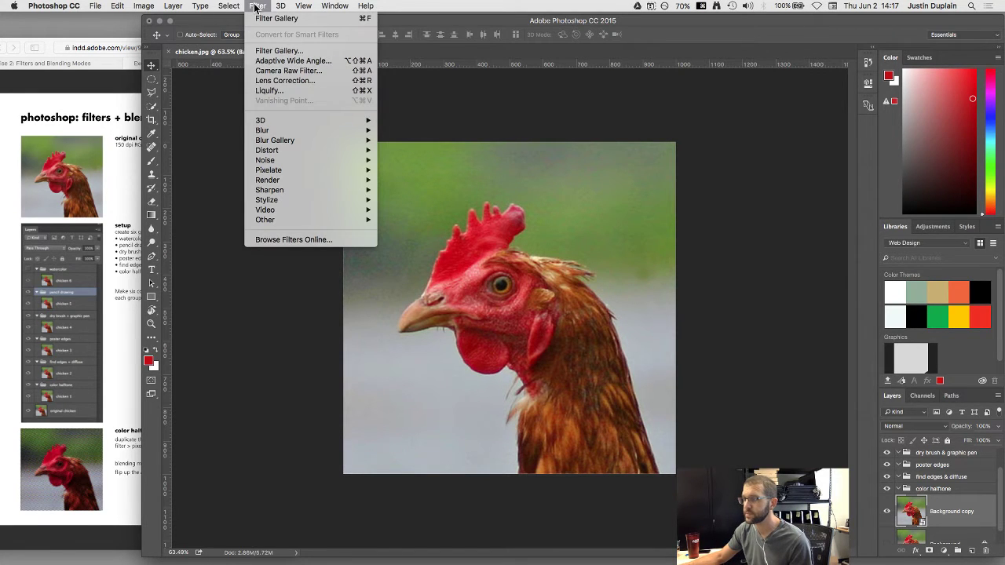
click(291, 52)
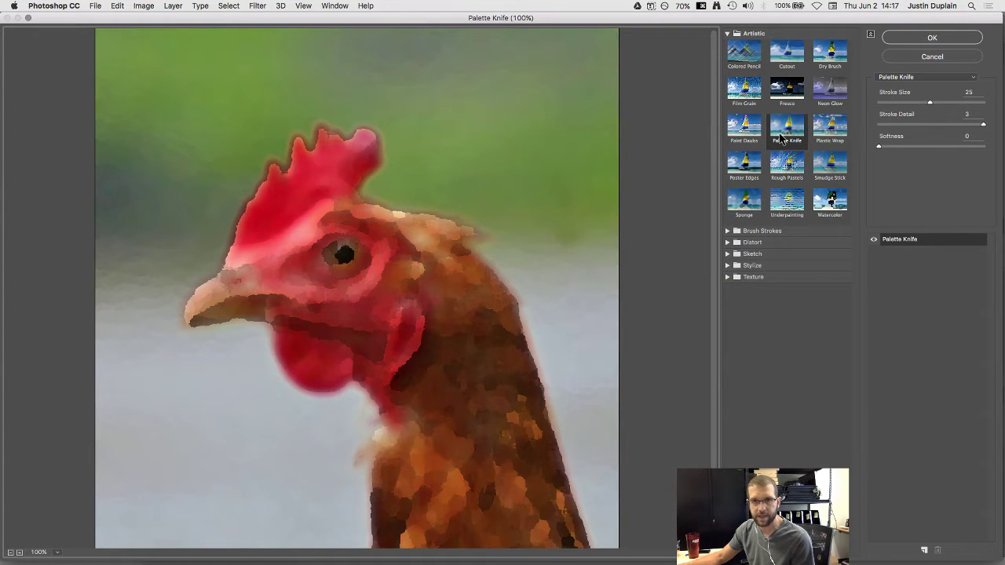
click(932, 38)
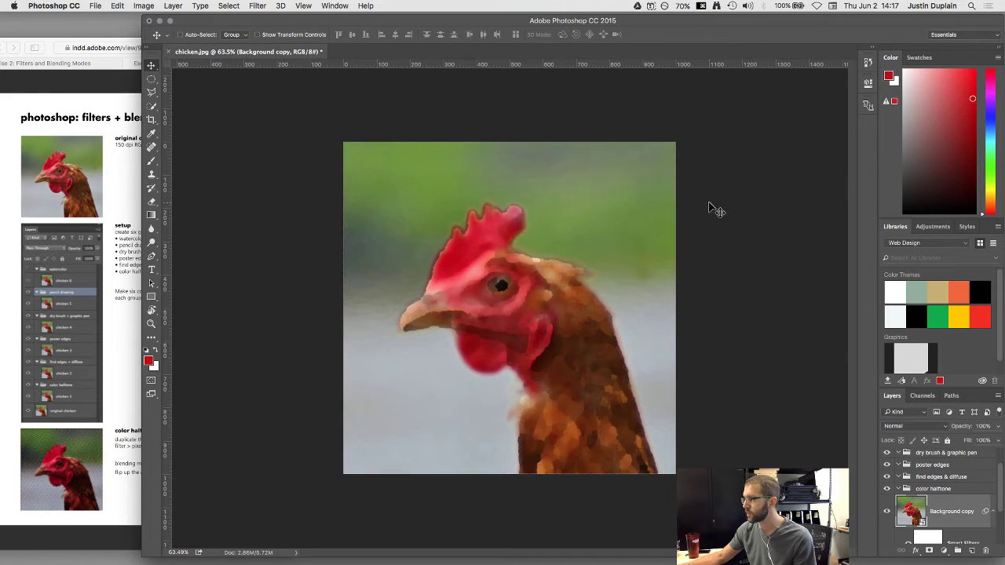
Toggle the Filter Gallery entry under the smart object off and on to compare the image with and without it
scroll(932, 498, down, 2)
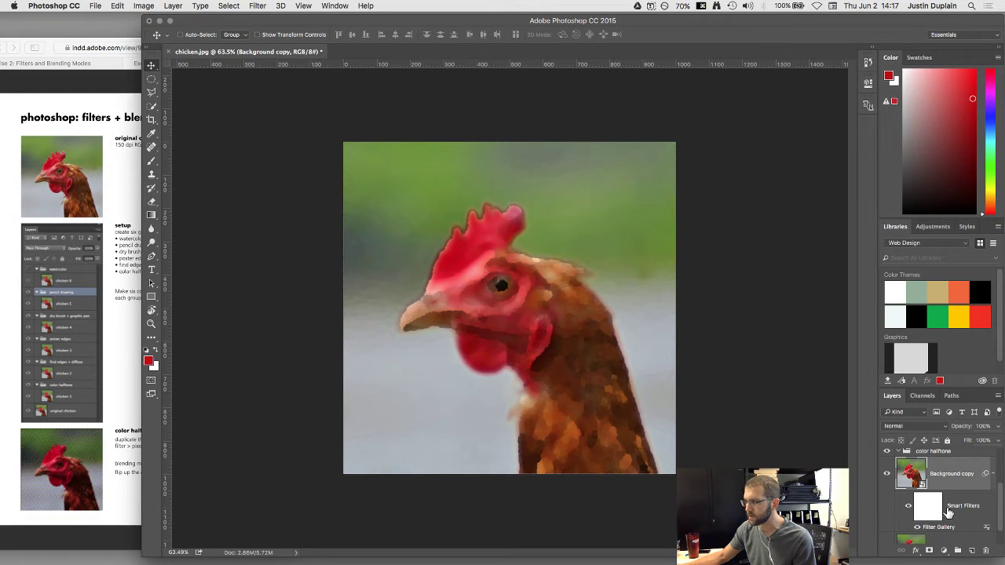
click(917, 527)
click(917, 528)
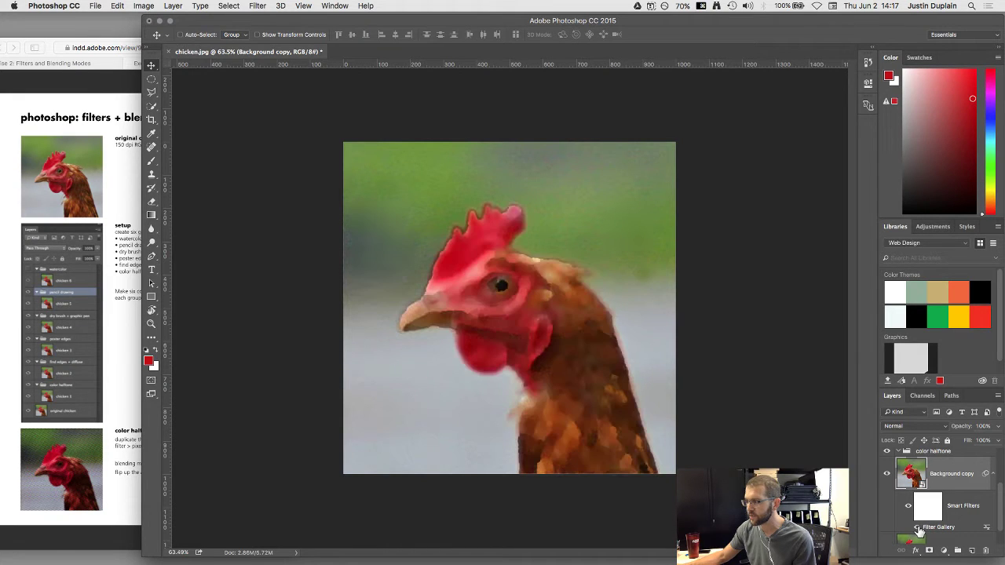
click(916, 527)
click(917, 528)
click(916, 528)
click(917, 527)
click(917, 527)
click(917, 527)
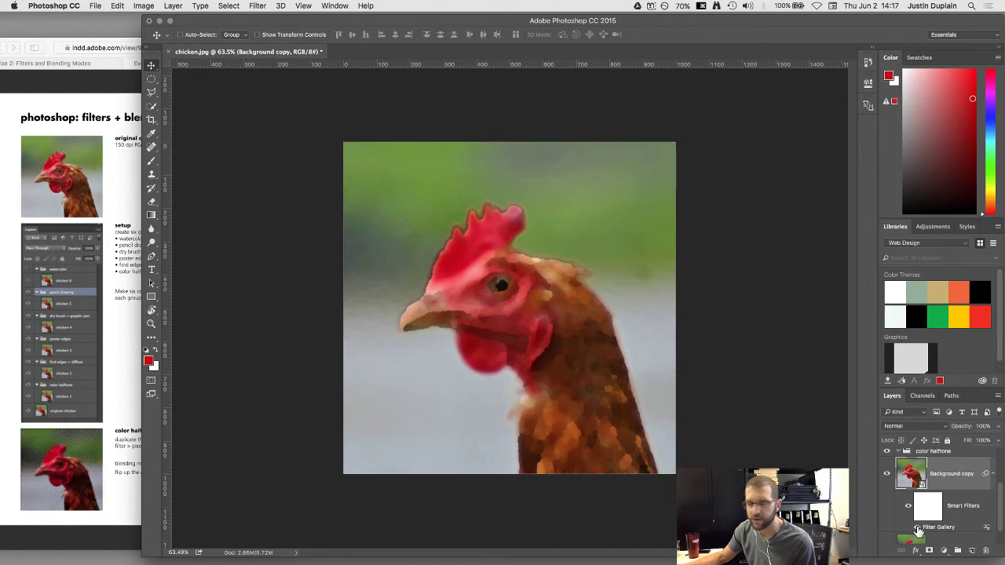
Toggle the visibility of all Smart Filters on the Background copy layer off and on to compare the effect
scroll(977, 518, down, 2)
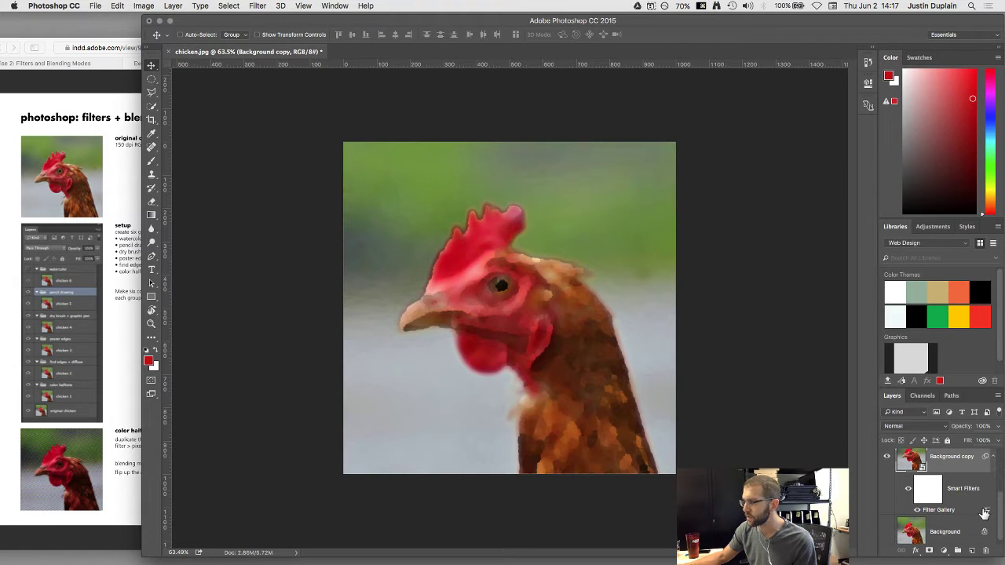
click(909, 490)
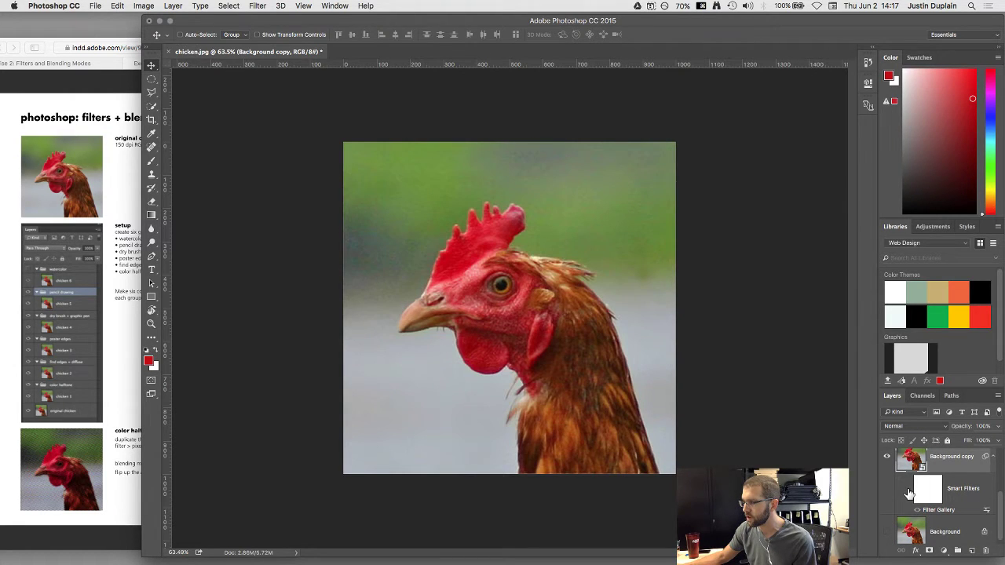
click(908, 492)
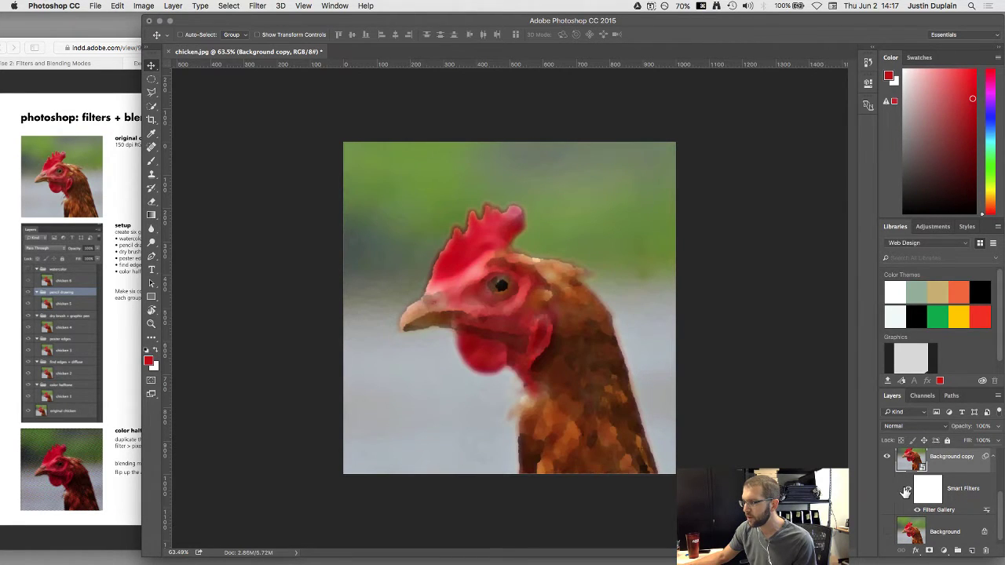
click(908, 492)
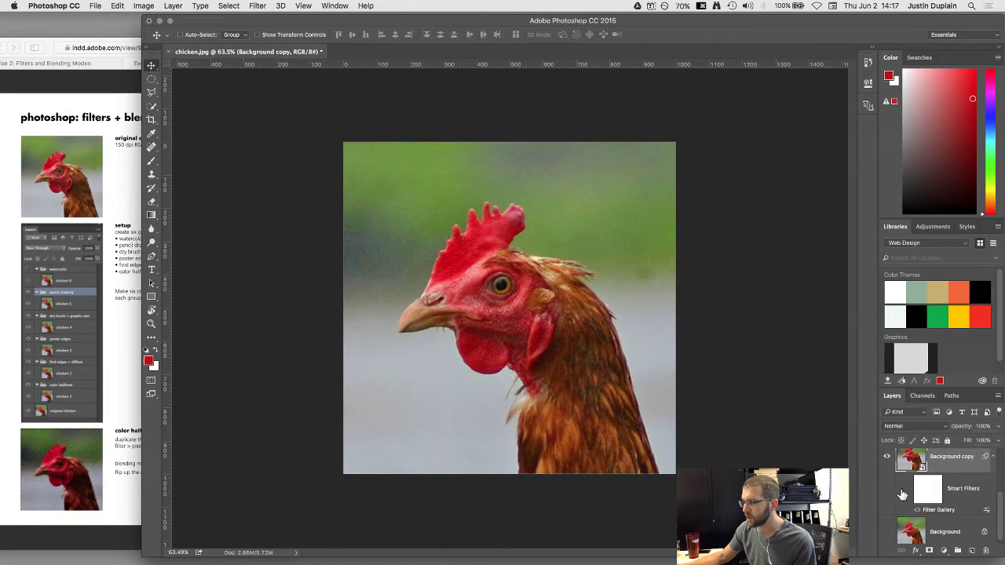
click(908, 491)
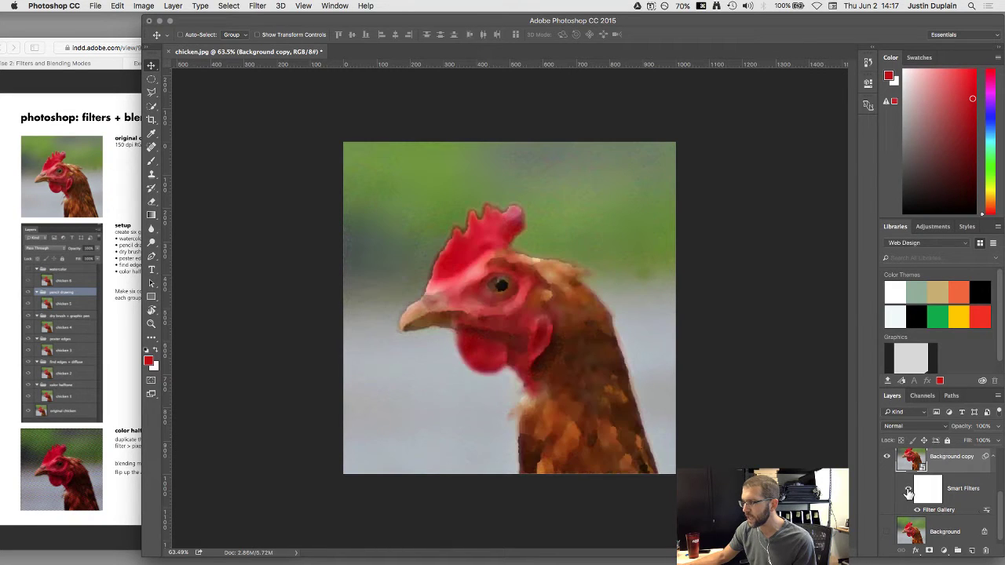
View the Filter Gallery smart filter's blending options and its Palette Knife settings, leaving both unchanged
double_click(986, 512)
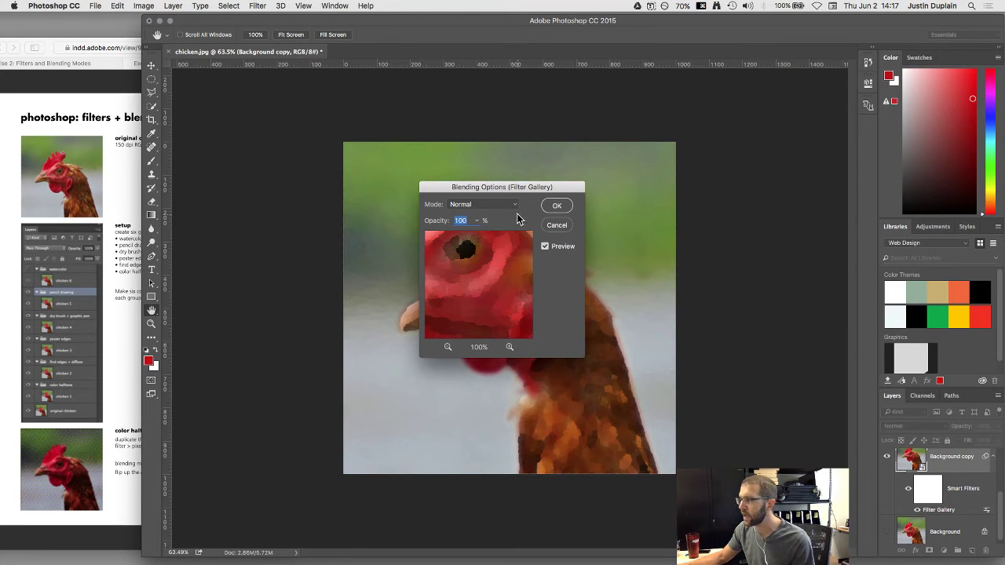
click(557, 205)
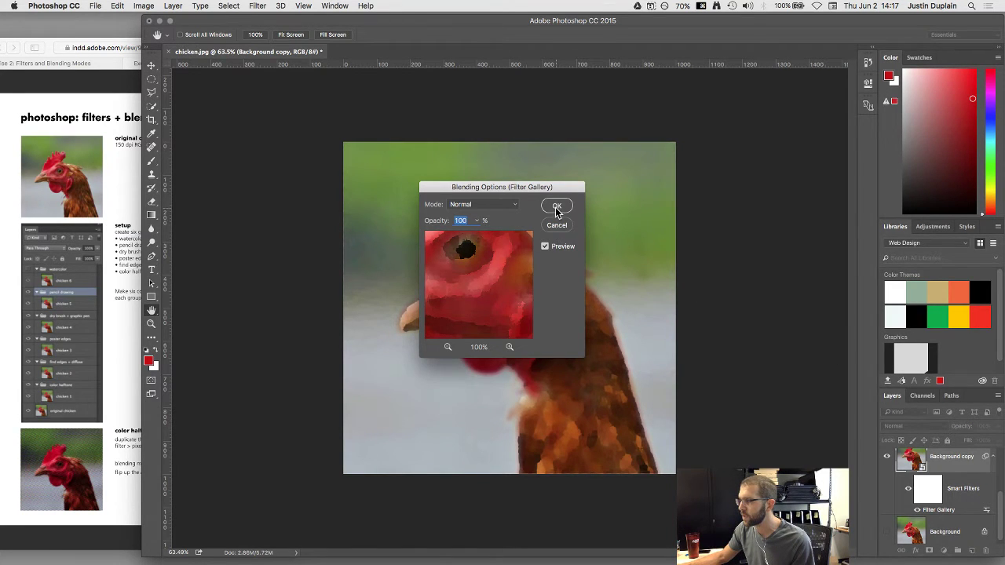
double_click(941, 511)
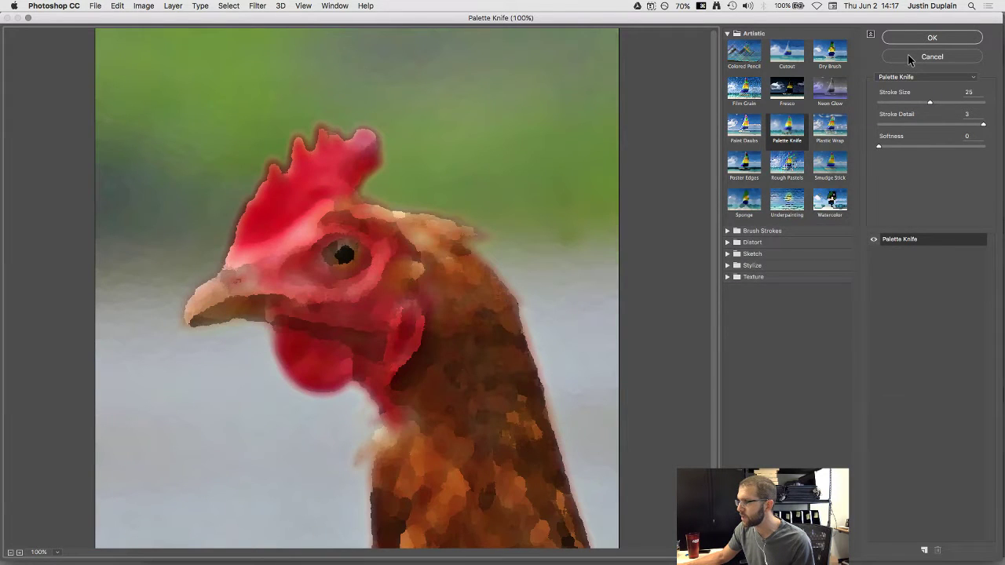
click(907, 55)
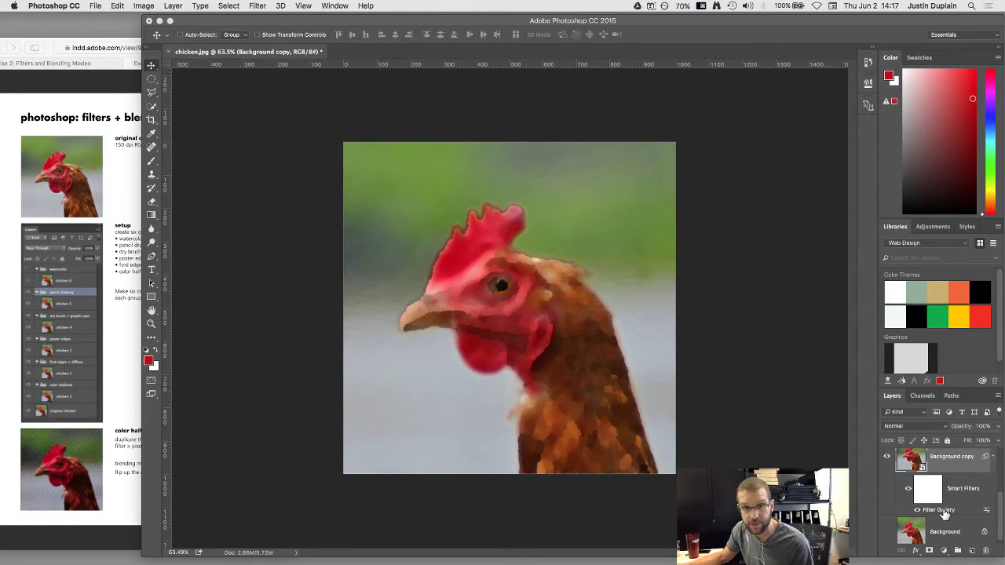
Reopen the Palette Knife smart filter and set its Stroke Size to 36, keeping Stroke Detail at 3
double_click(942, 510)
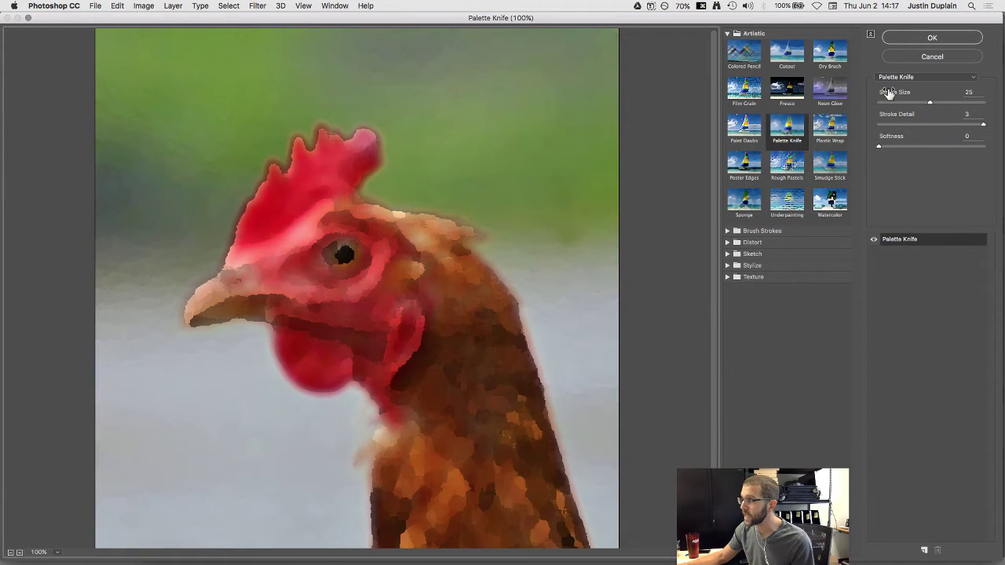
mouse_move(929, 103)
mouse_down()
mouse_move(953, 102)
mouse_move(959, 129)
mouse_up()
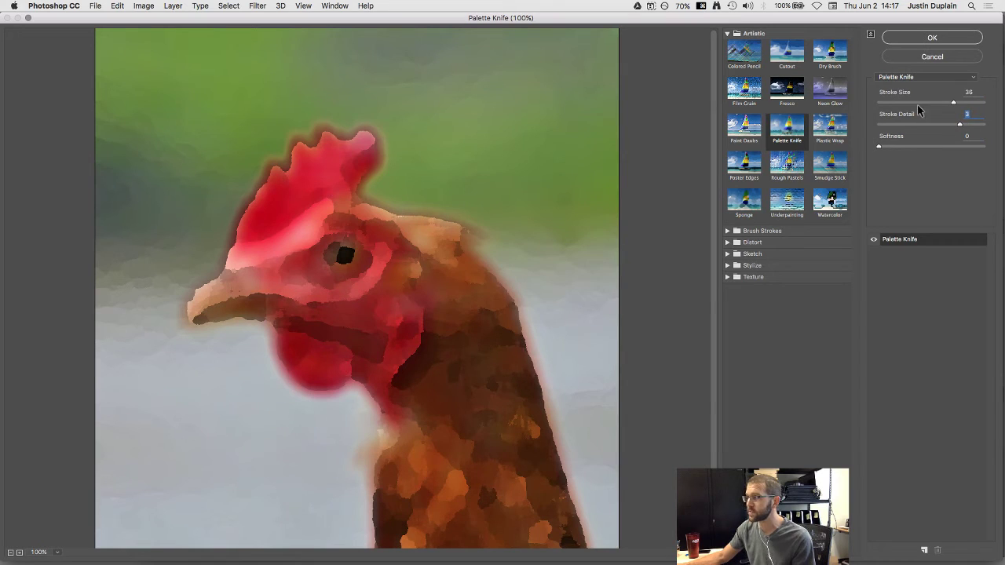
click(913, 42)
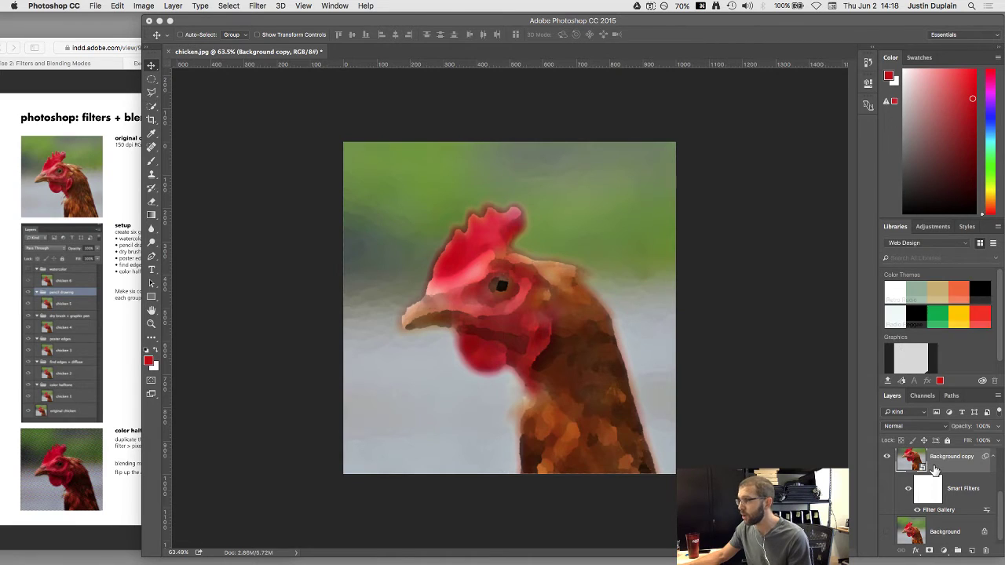
scroll(936, 468, up, 1)
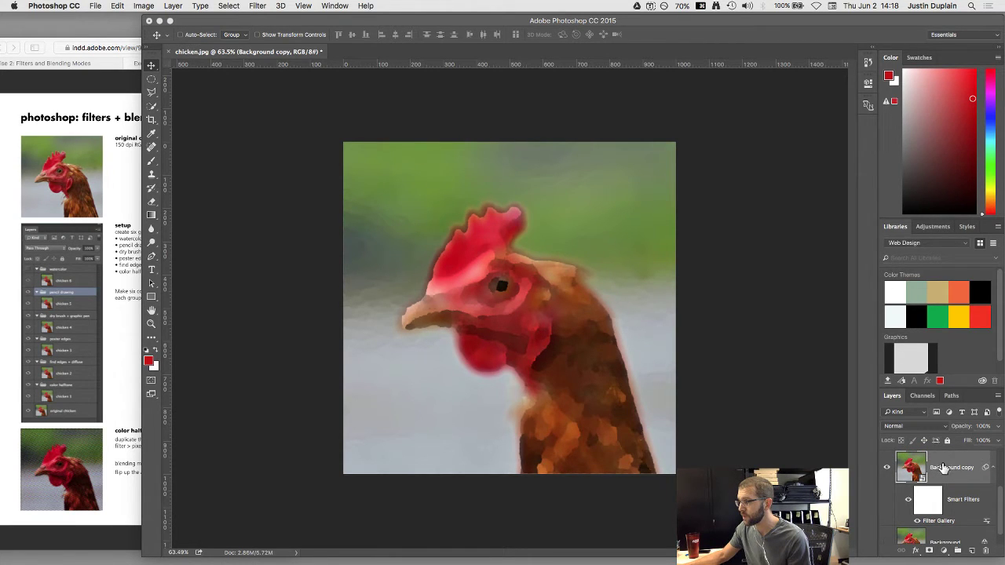
Rasterize the Background copy smart object and toggle the layer's visibility off and on to check the flattened result
right_click(952, 469)
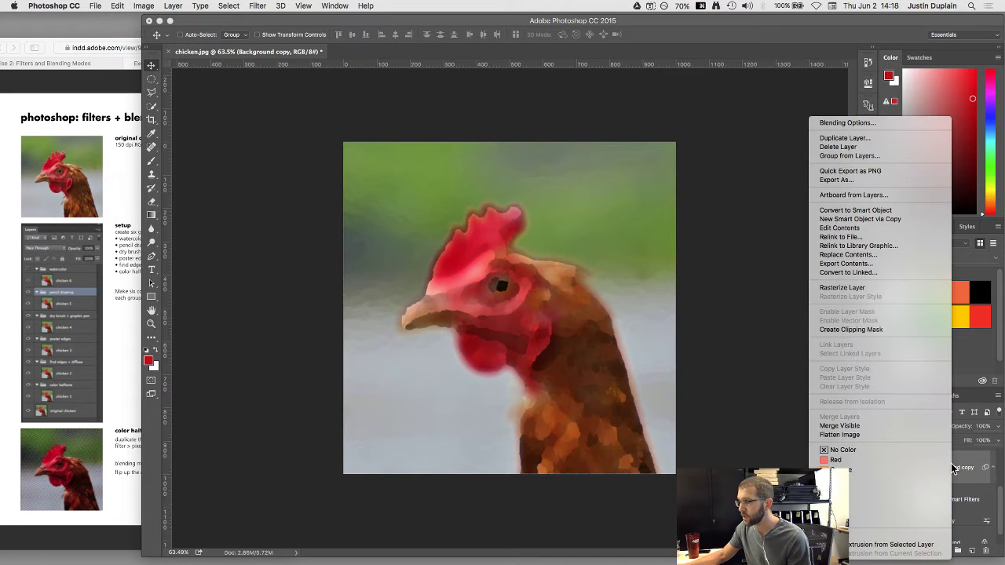
click(879, 289)
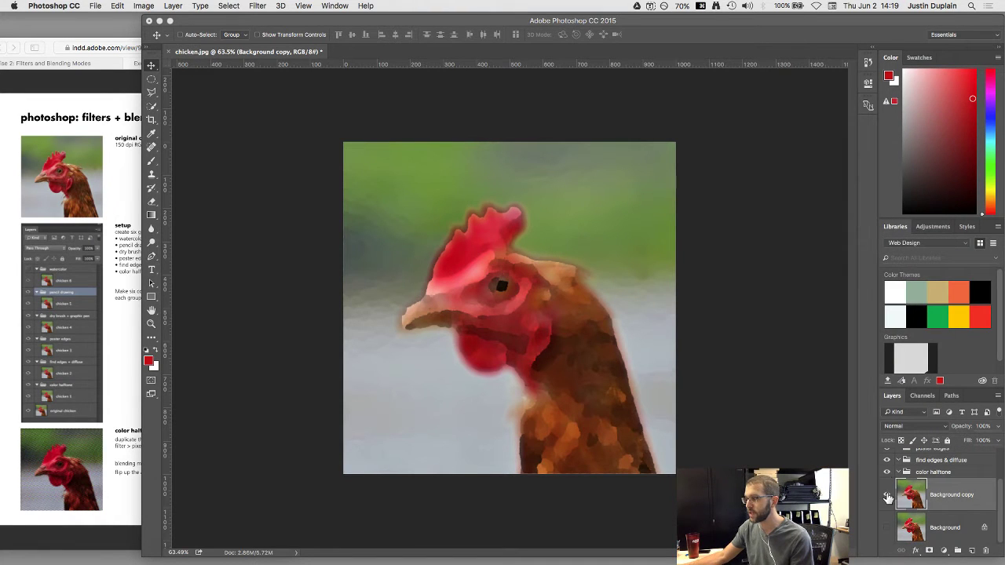
click(888, 496)
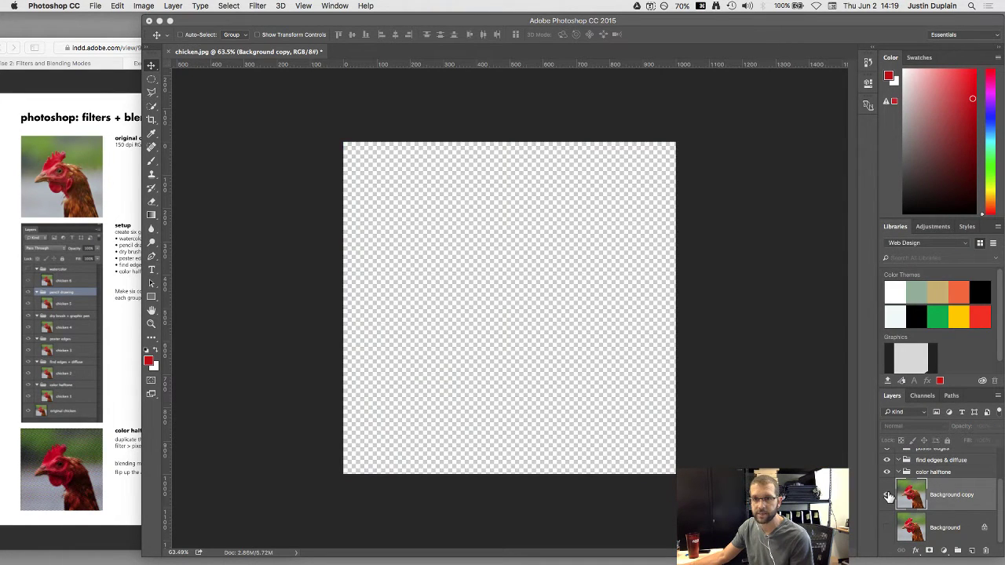
click(888, 496)
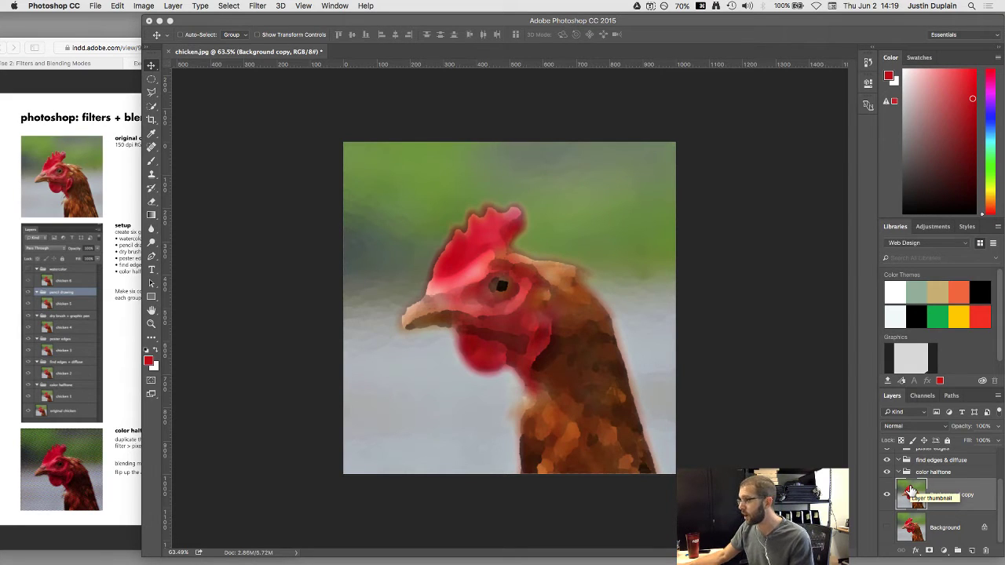
Delete the filtered Background copy layer and replace it with a fresh, visible duplicate of the Background layer
click(984, 550)
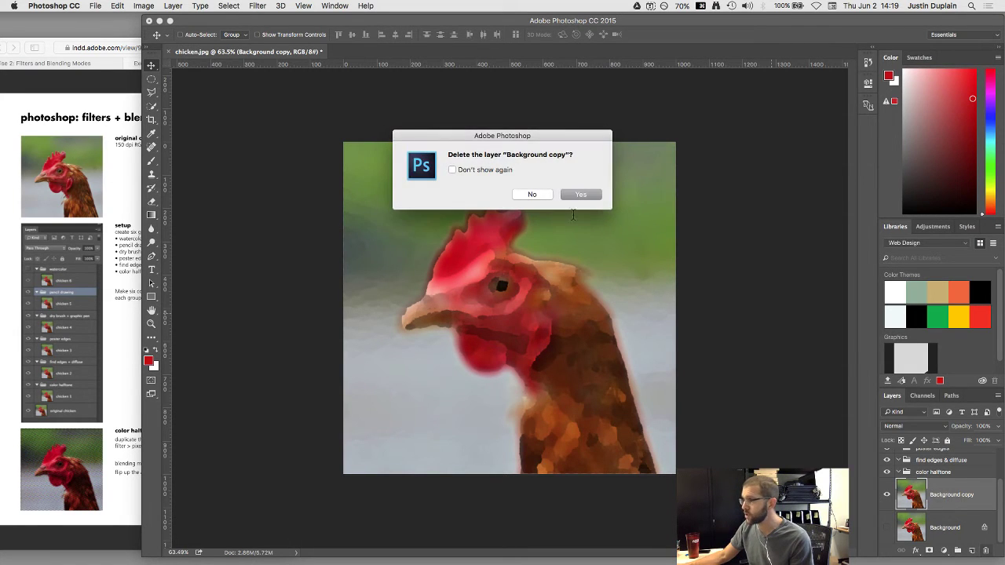
click(562, 195)
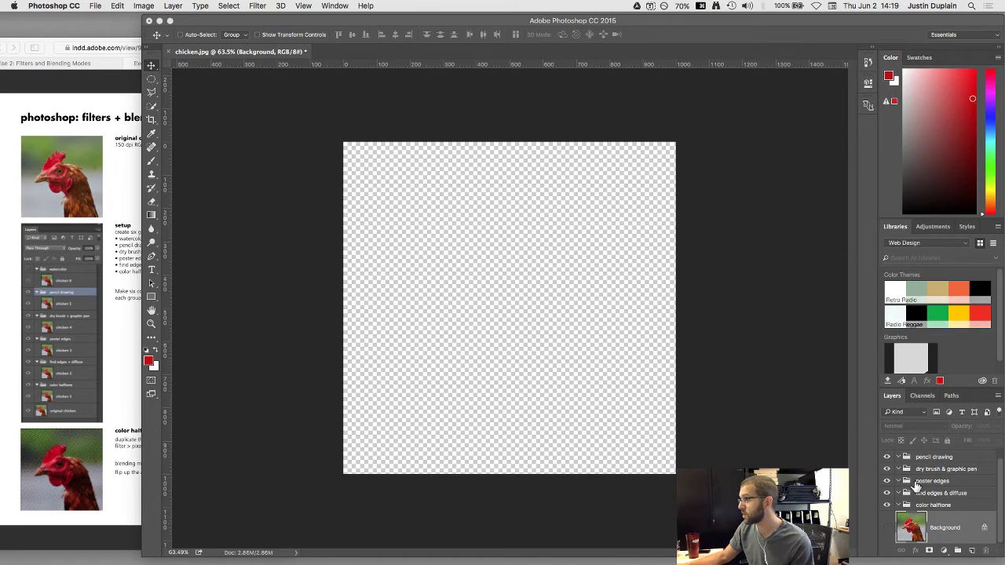
click(913, 533)
key(super+j)
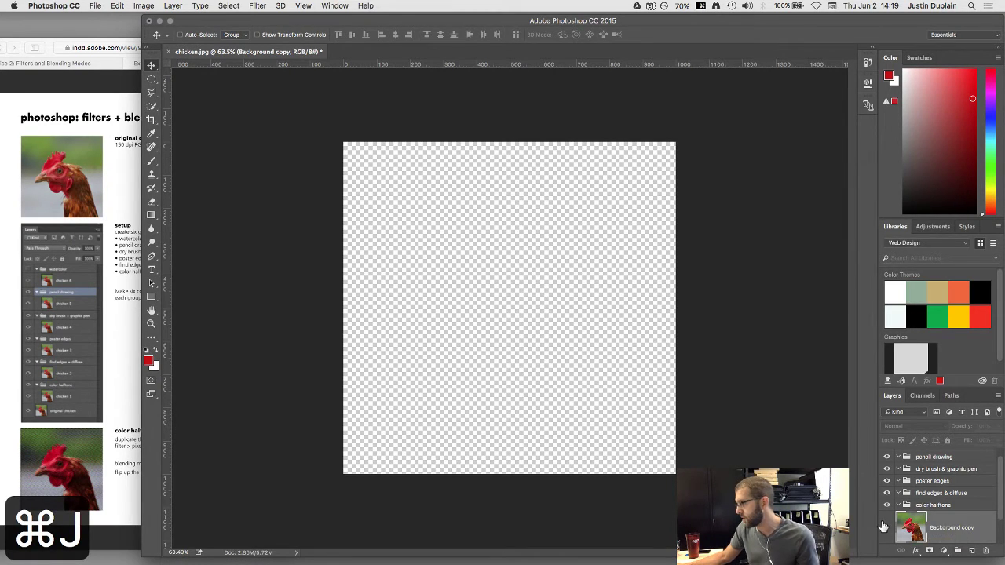
scroll(895, 528, down, 2)
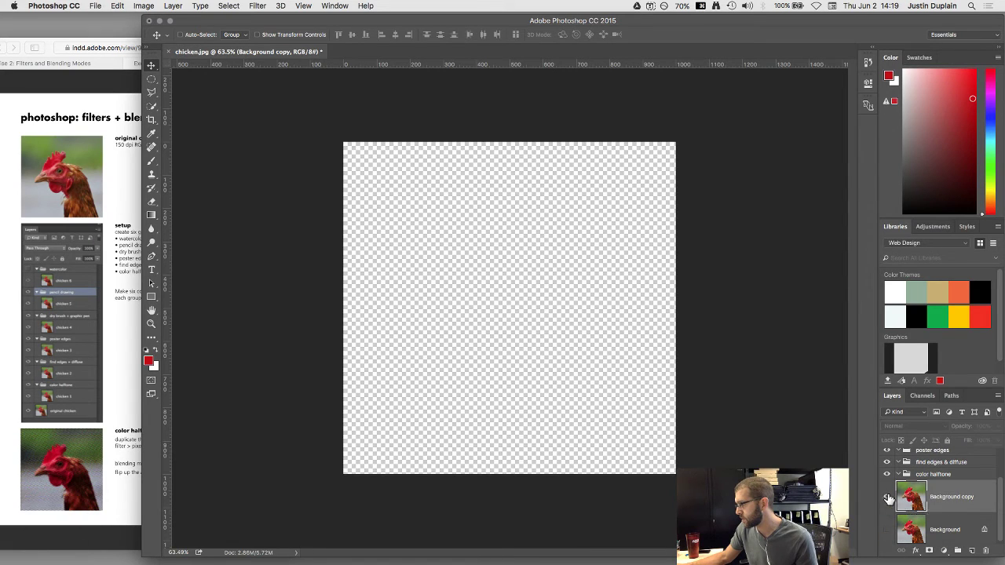
click(887, 497)
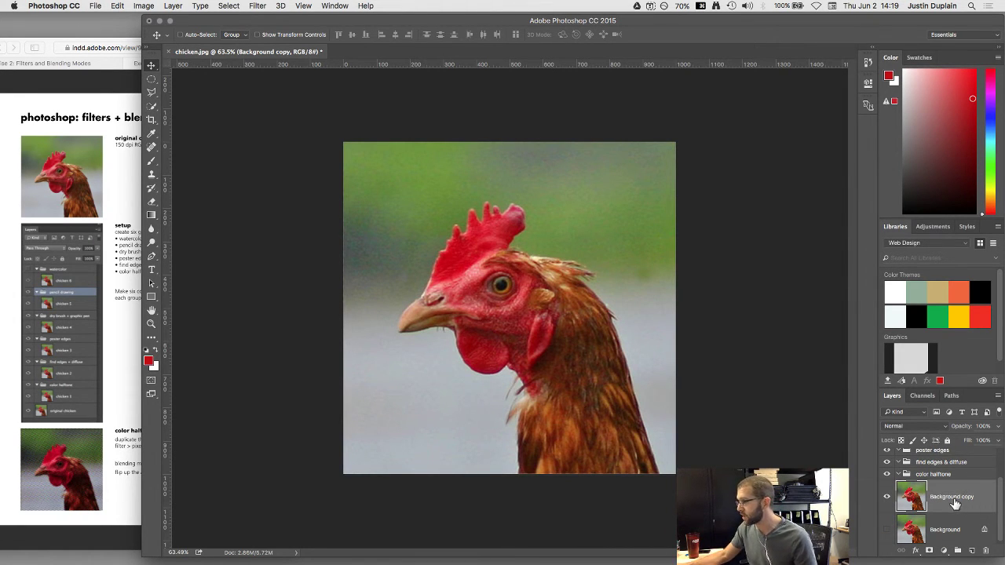
Convert the new Background copy layer to a smart object
right_click(955, 503)
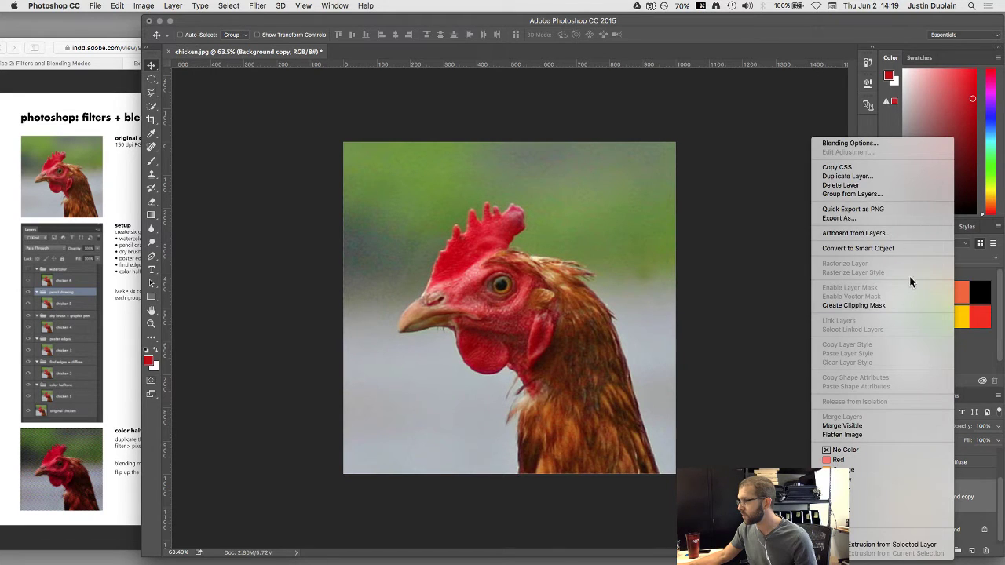
click(966, 510)
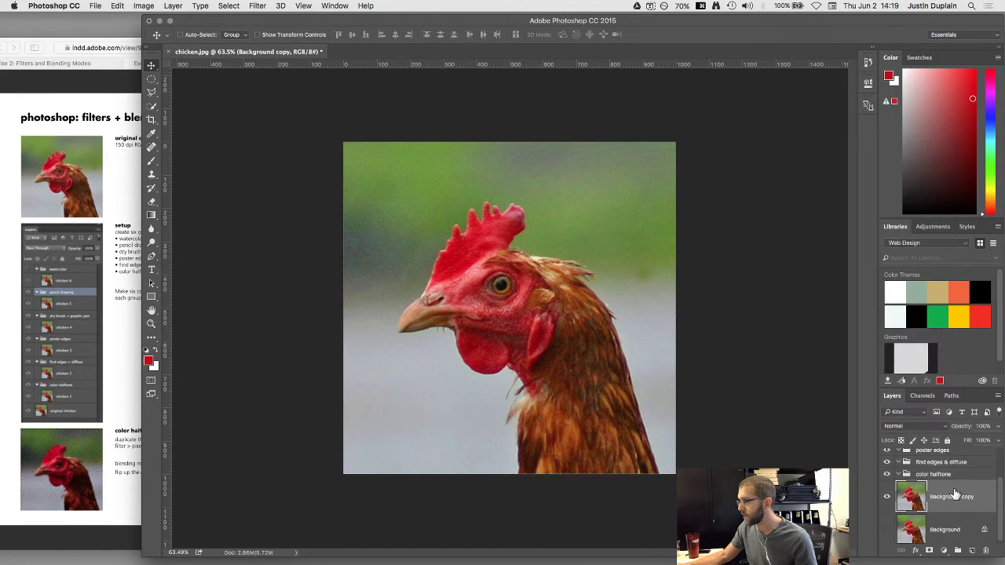
right_click(954, 496)
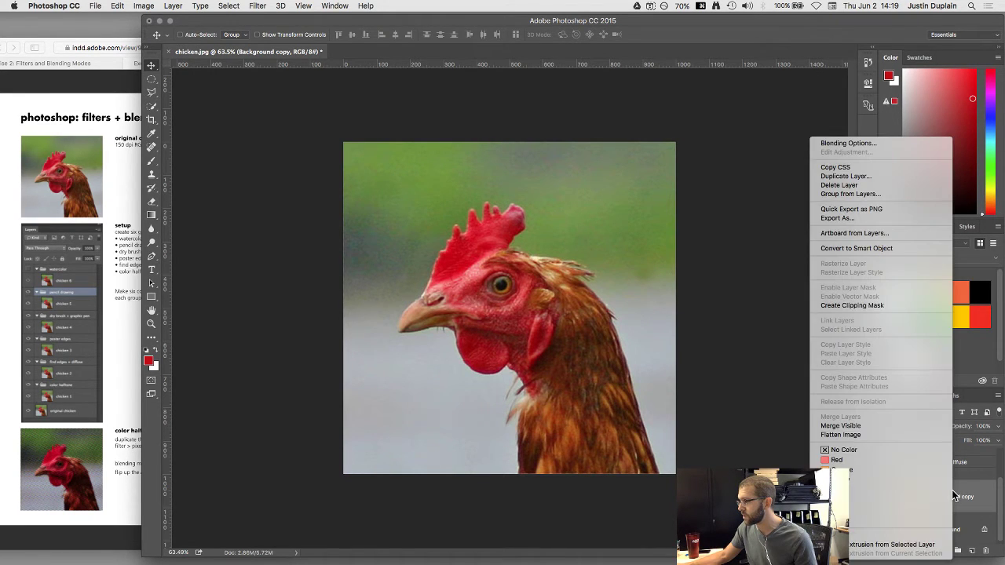
click(879, 248)
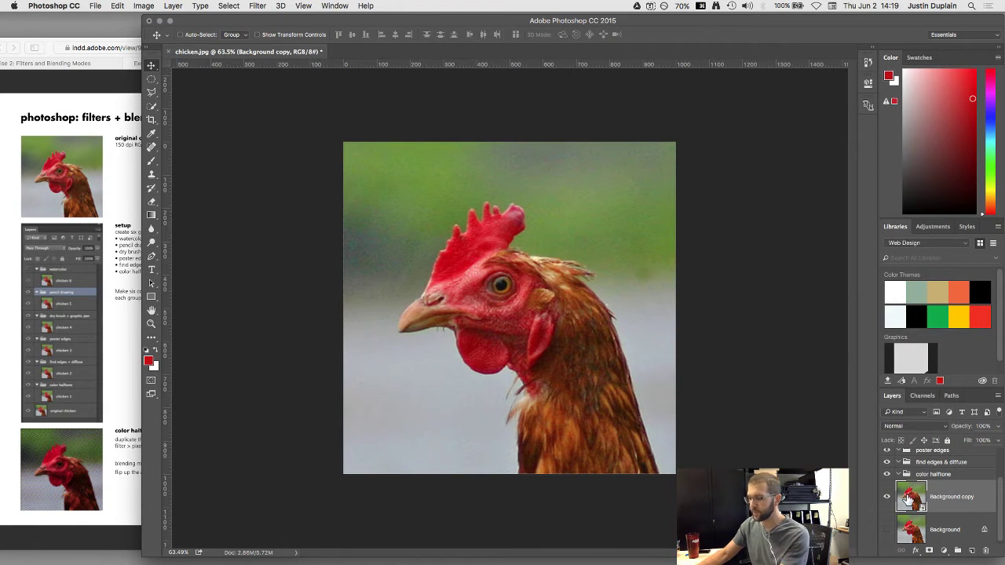
Check the setup instructions in Safari, and in Photoshop duplicate the Background copy smart object five times to make six copies
click(112, 176)
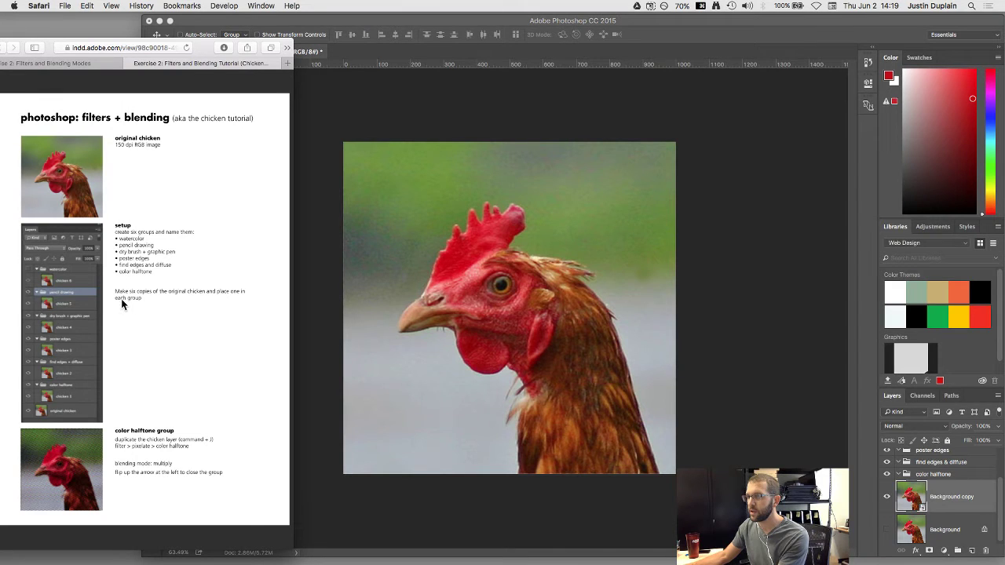
click(926, 506)
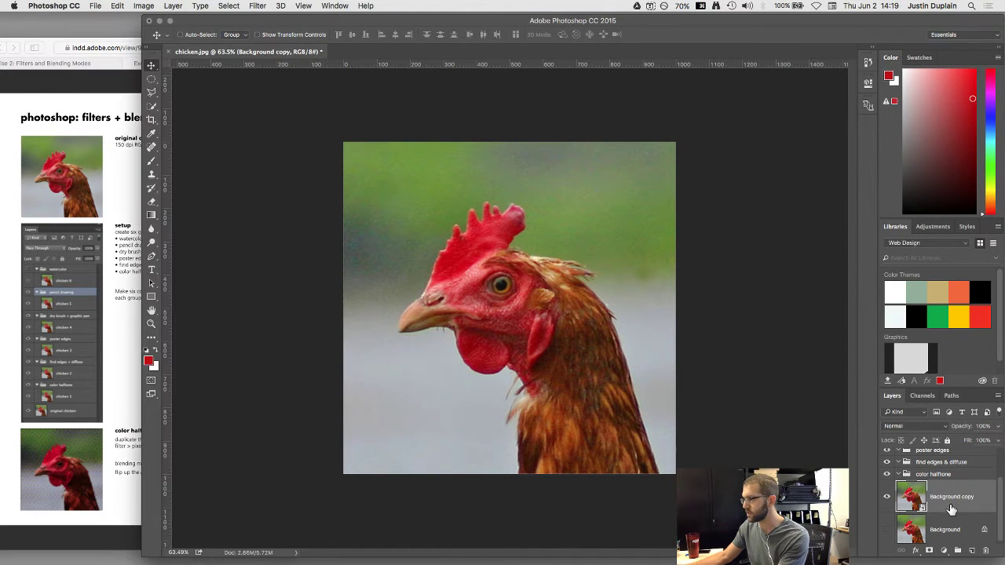
key(super+j)
key(super+j)
key(super+j)
key(super+j)
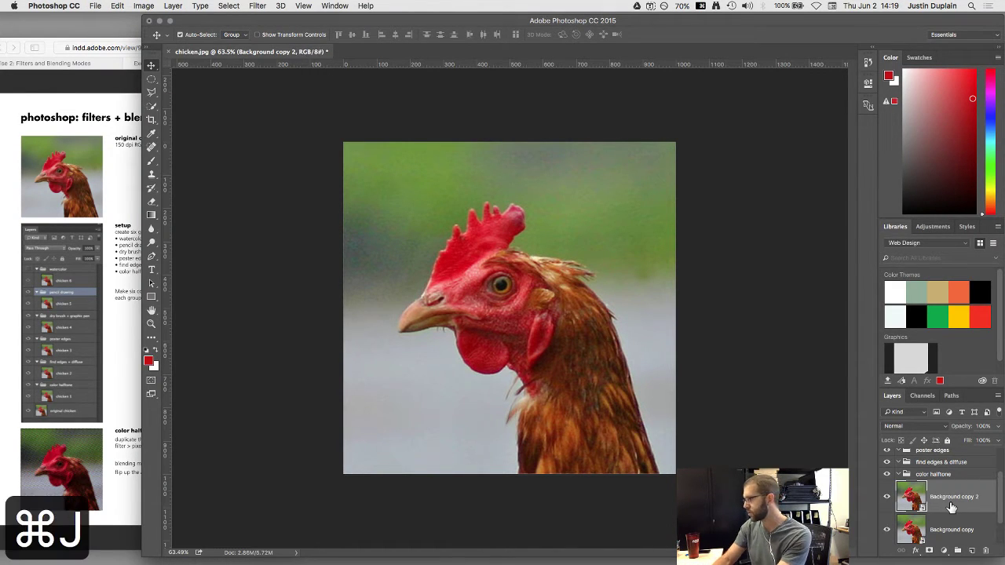
key(super+j)
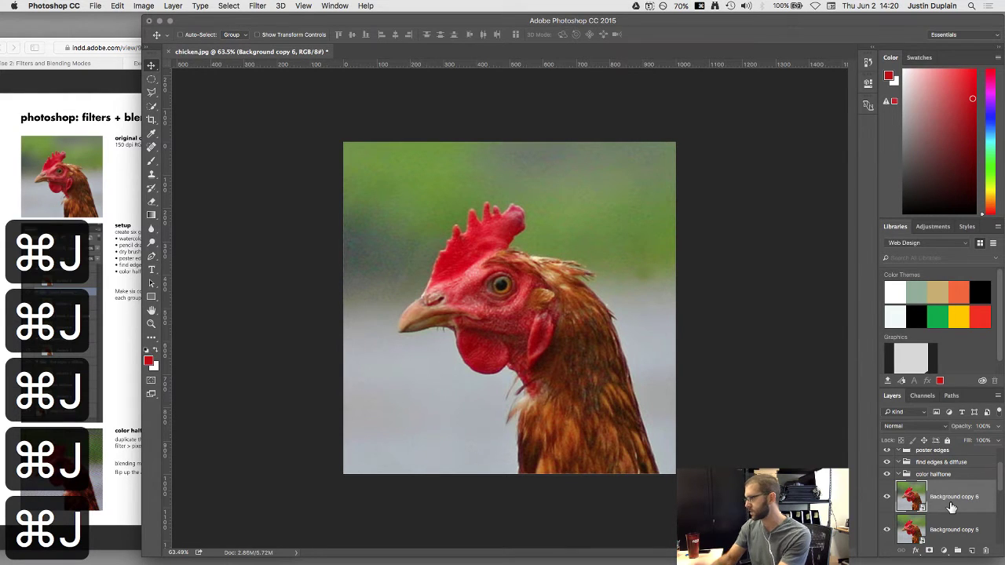
Move Background copy 6 into the watercolor group and Background copy 5 into the pencil drawing group, and collapse both groups
click(129, 236)
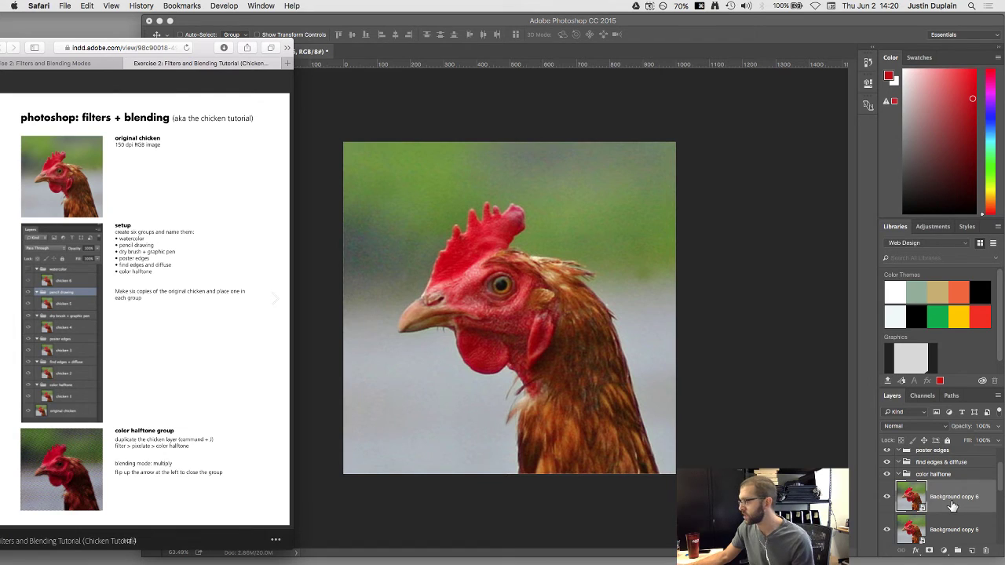
scroll(923, 506, up, 3)
click(922, 520)
drag(922, 520, 940, 473)
scroll(940, 474, down, 2)
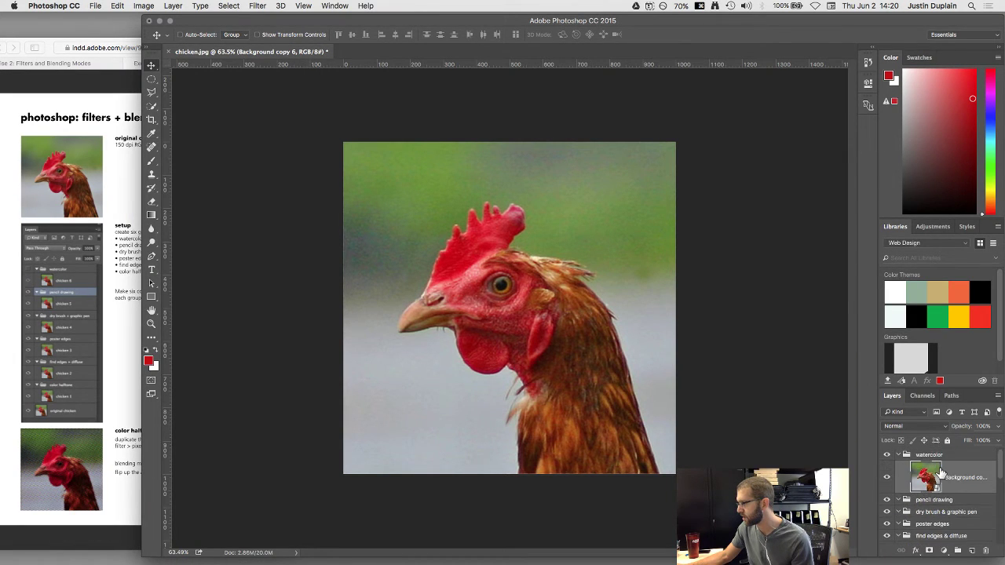
drag(930, 520, 911, 476)
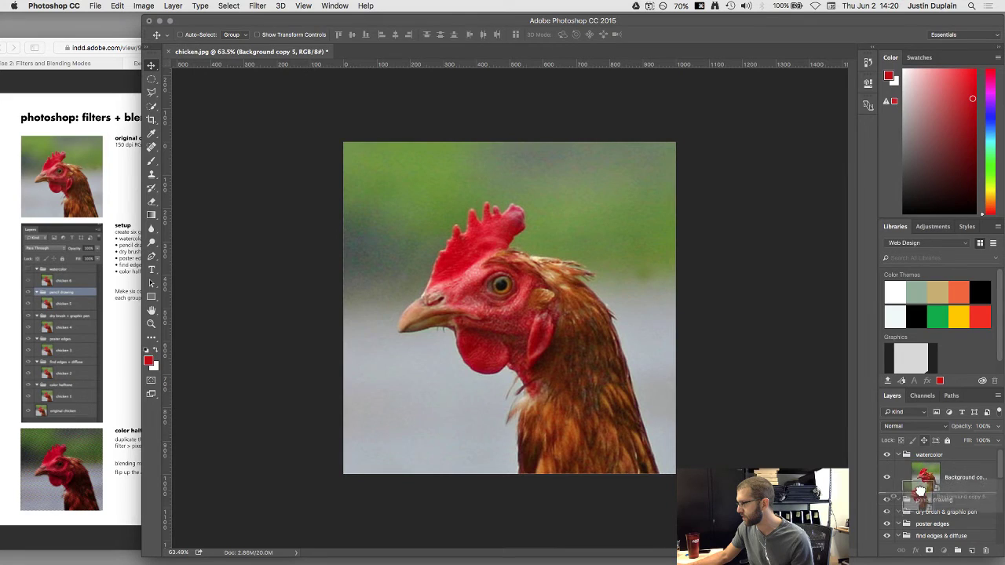
click(899, 456)
click(900, 466)
Move Background copy 4 into the dry brush & graphic pen group and Background copy 3 into poster edges, collapsing both groups
scroll(911, 503, down, 1)
mouse_move(912, 515)
mouse_down()
mouse_move(915, 462)
mouse_move(929, 458)
mouse_up()
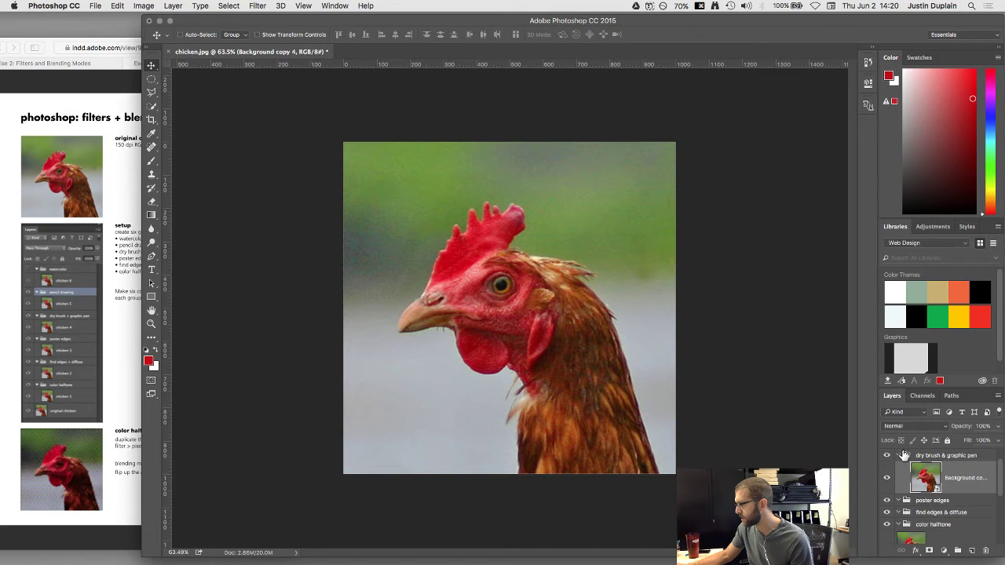
click(899, 457)
mouse_move(913, 515)
mouse_down()
mouse_move(916, 459)
mouse_move(923, 469)
mouse_up()
click(899, 468)
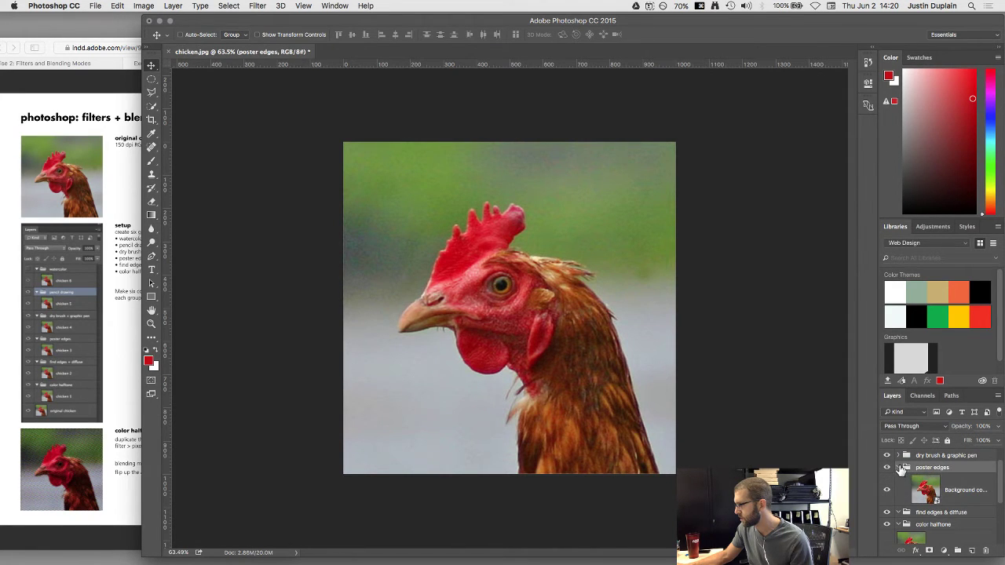
click(899, 468)
Move Background copy 2 into the find edges & diffuse group and Background copy into color halftone, collapsing both groups
drag(910, 515, 917, 474)
click(900, 480)
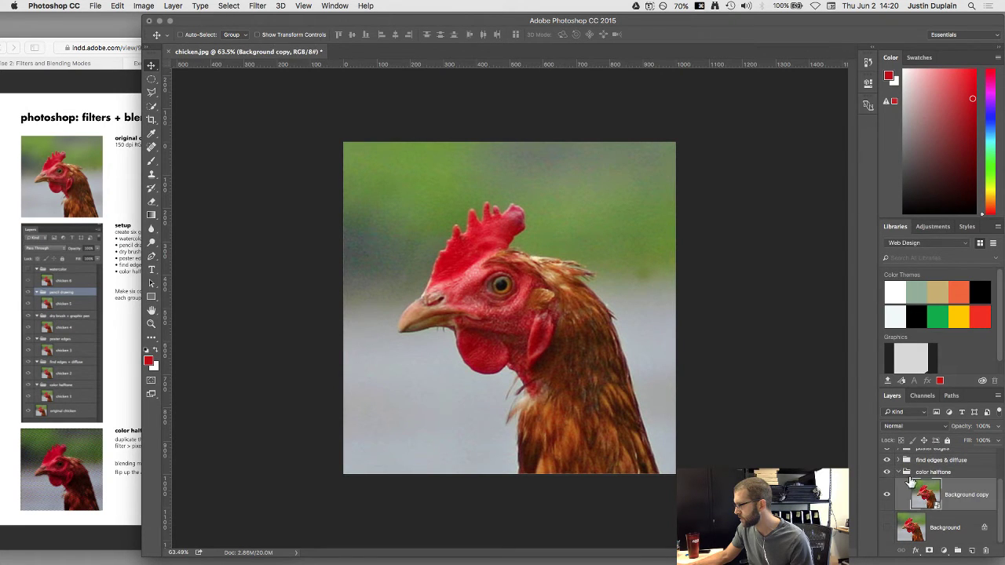
click(901, 472)
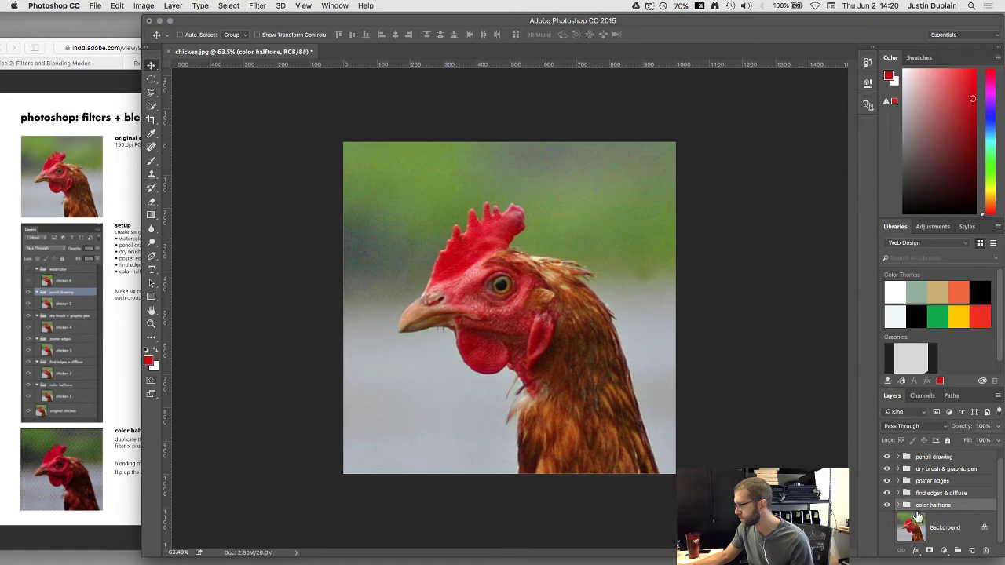
Hide all six groups, from watercolor down to color halftone, and show only the Background layer
click(887, 528)
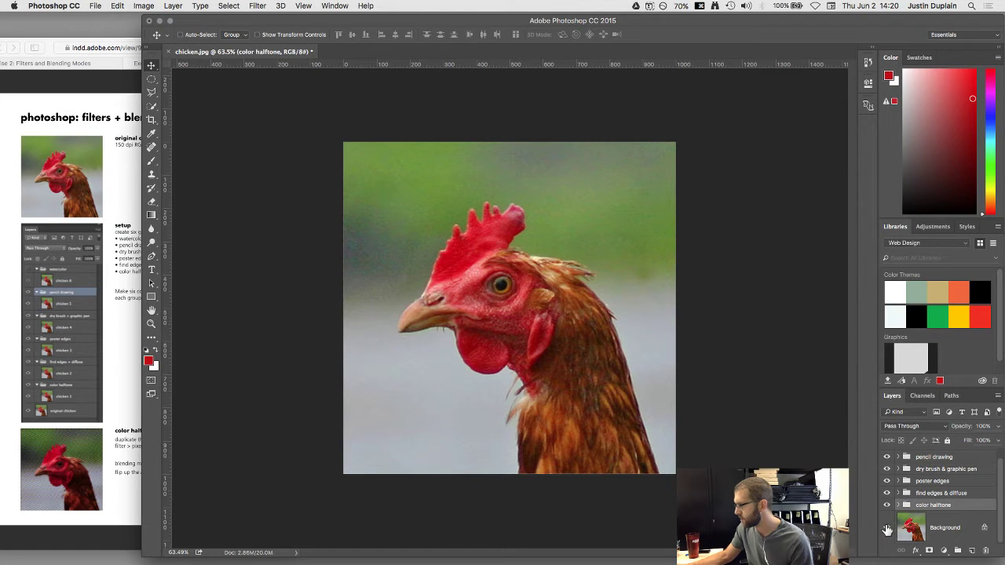
drag(887, 457, 887, 496)
click(887, 507)
click(906, 527)
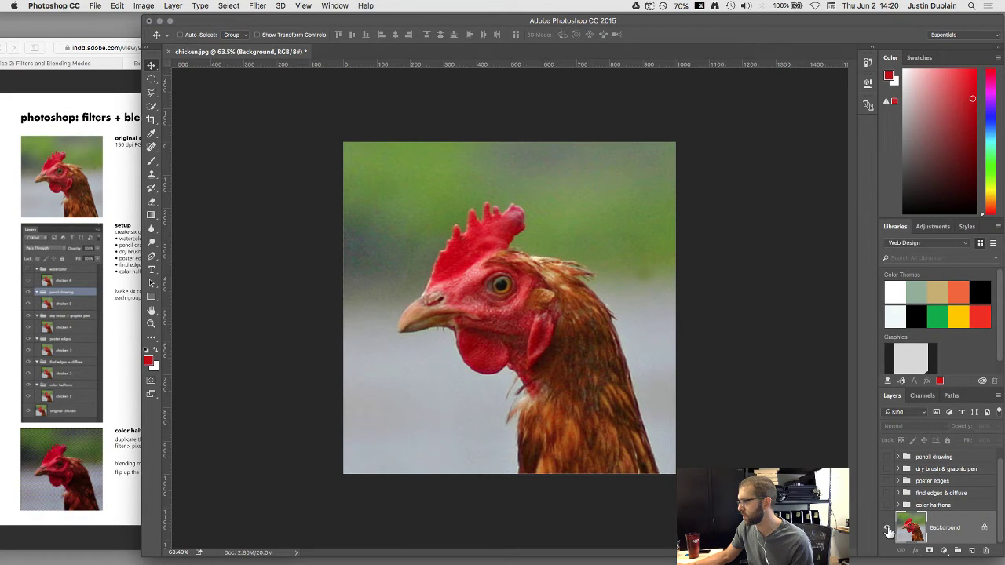
scroll(902, 532, up, 1)
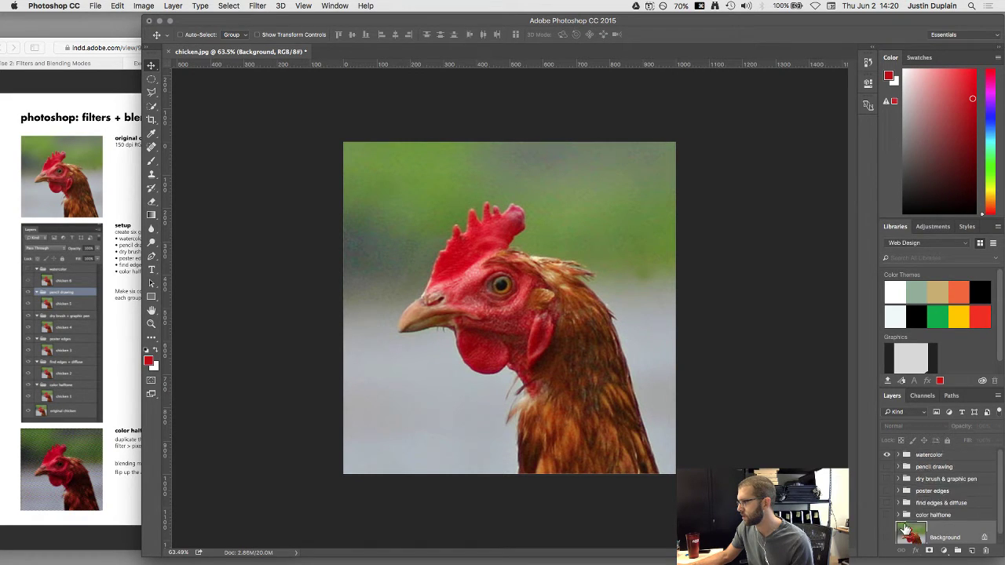
click(887, 454)
scroll(887, 539, down, 1)
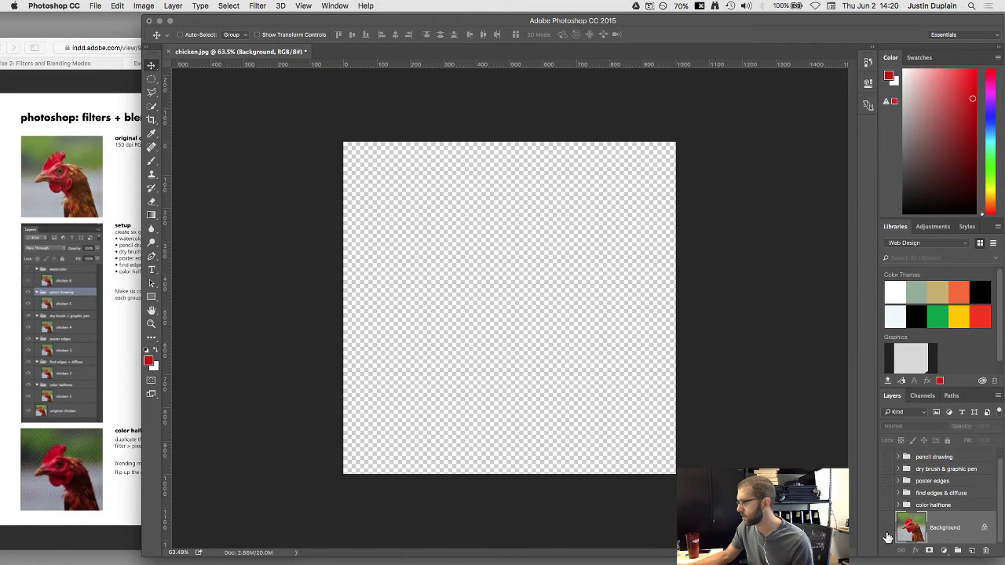
click(887, 527)
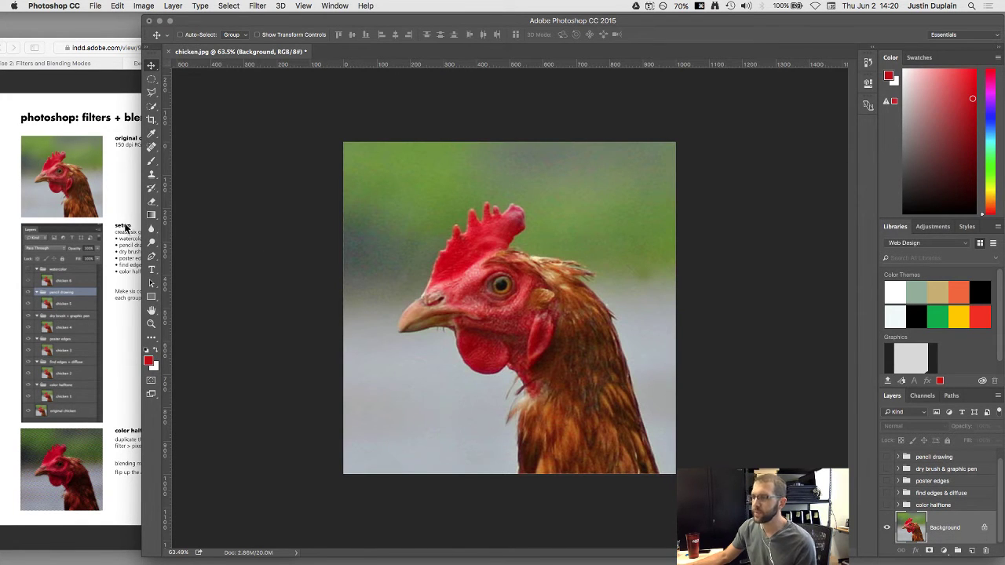
Check the instructions in Safari, and in Photoshop show and expand the color halftone group with its Background copy layer selected
click(133, 299)
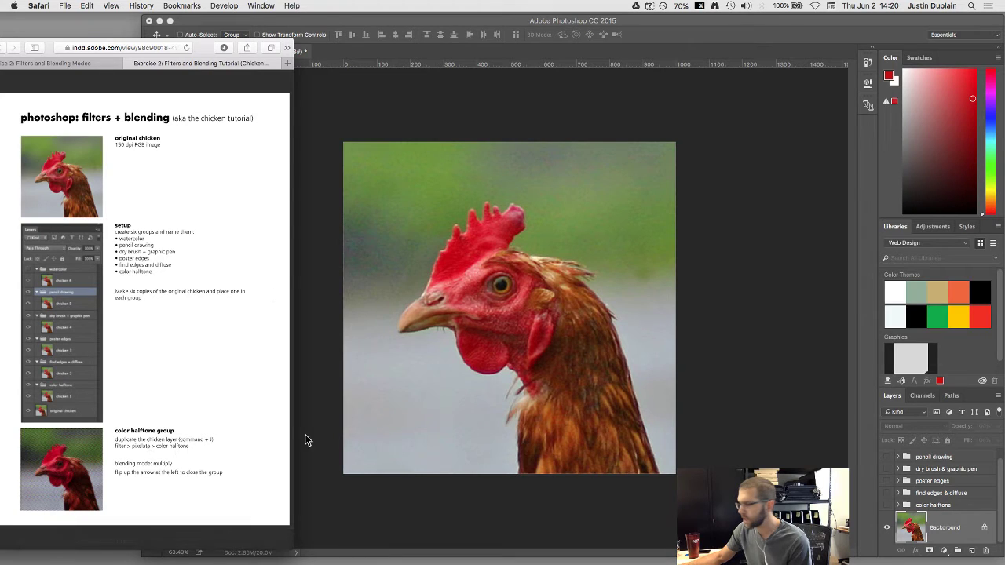
click(933, 505)
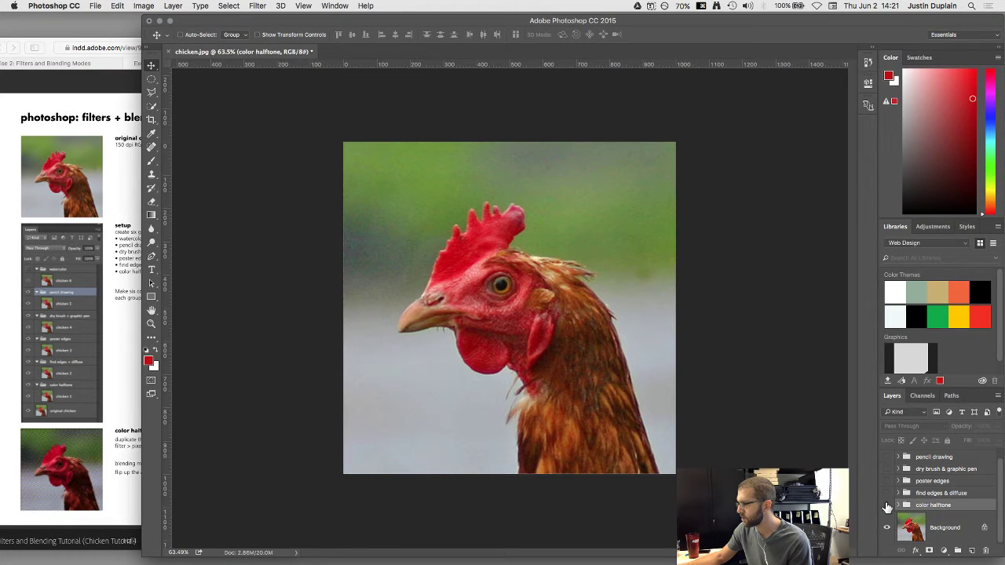
drag(906, 525, 950, 530)
scroll(959, 528, down, 1)
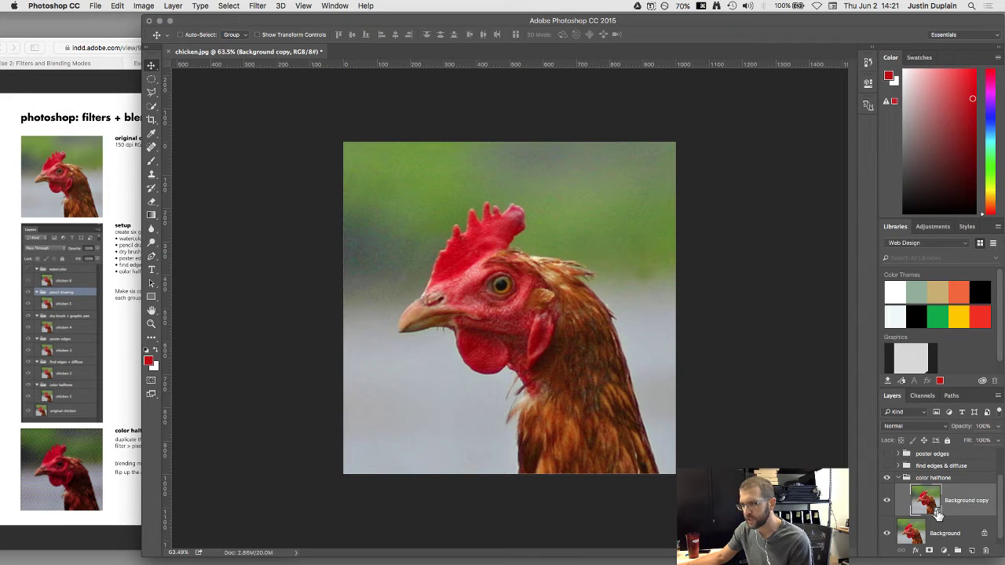
Check the color halftone instructions in Safari, and in Photoshop duplicate the Background copy layer inside the color halftone group
click(122, 416)
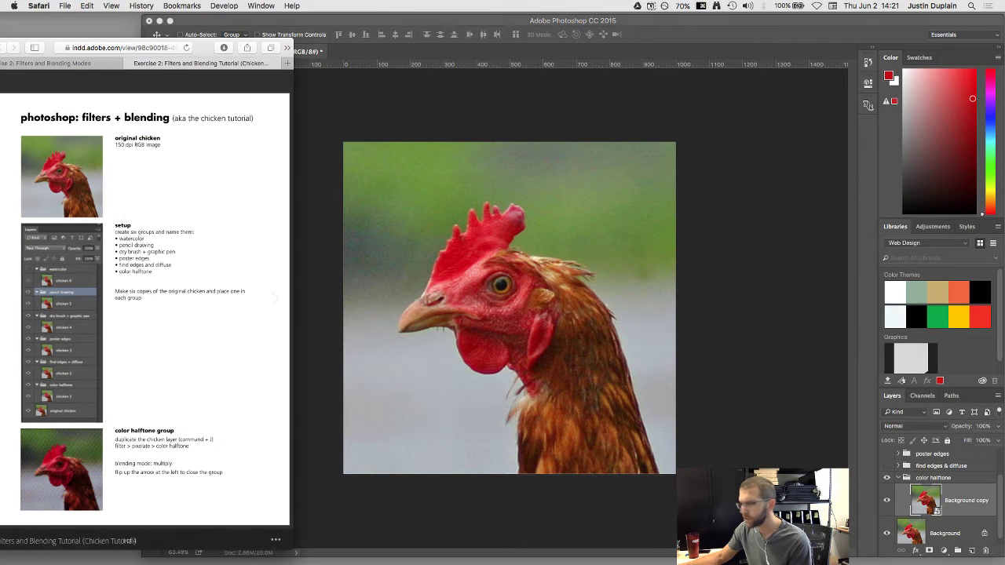
click(949, 509)
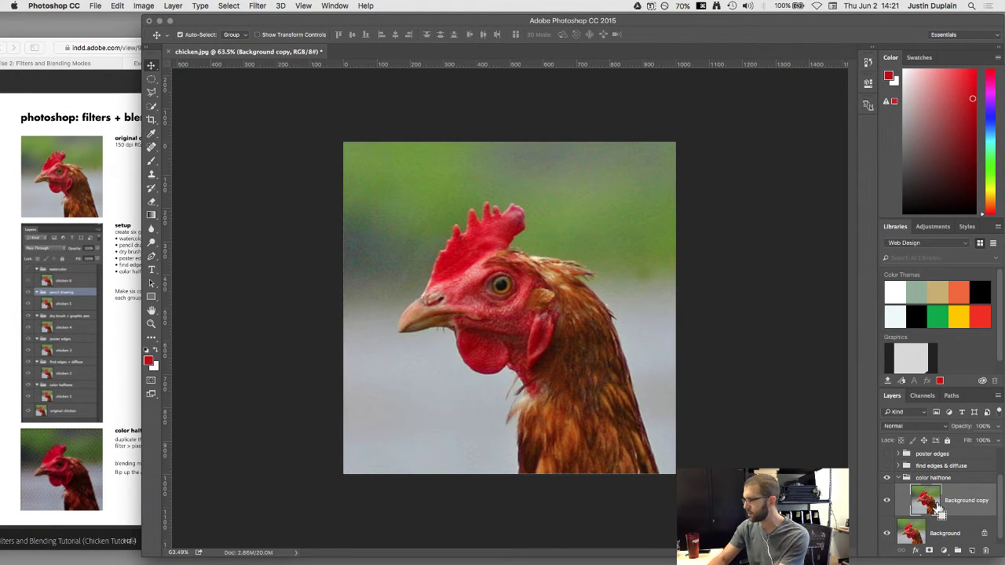
key(super+j)
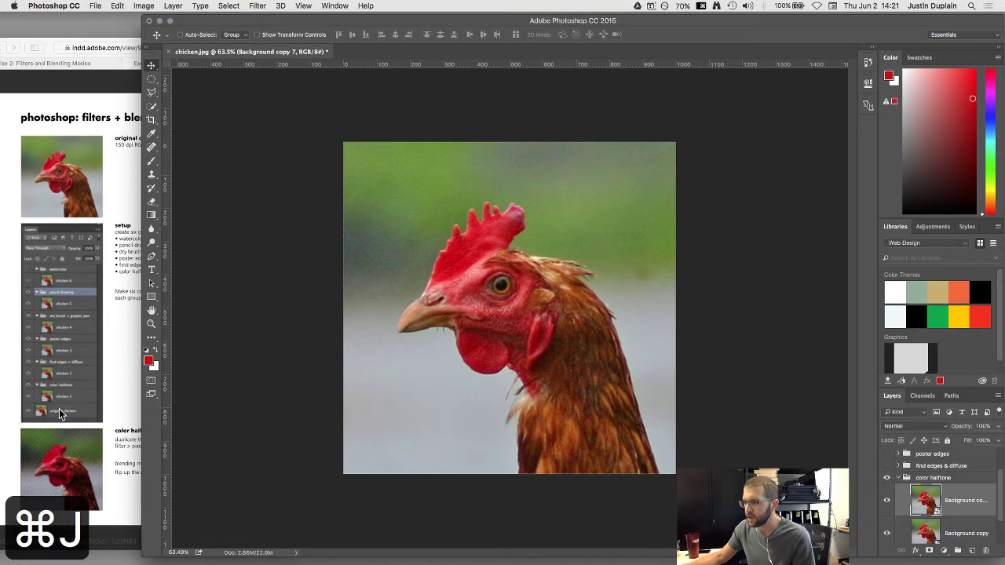
Check the instructions in Safari, and in Photoshop apply the Color Halftone filter to the duplicated layer with an 8-pixel maximum radius and default screen angles
click(61, 411)
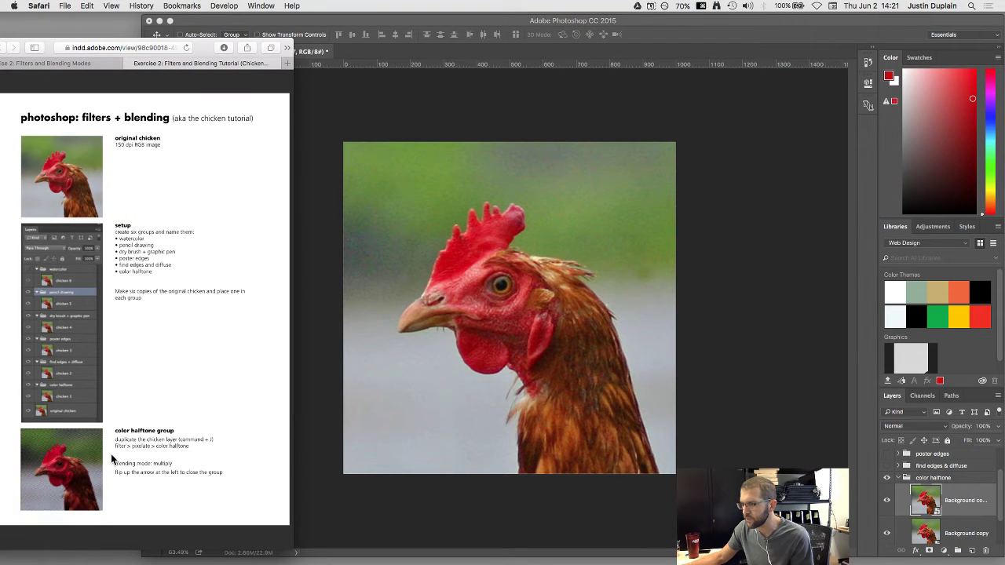
click(947, 510)
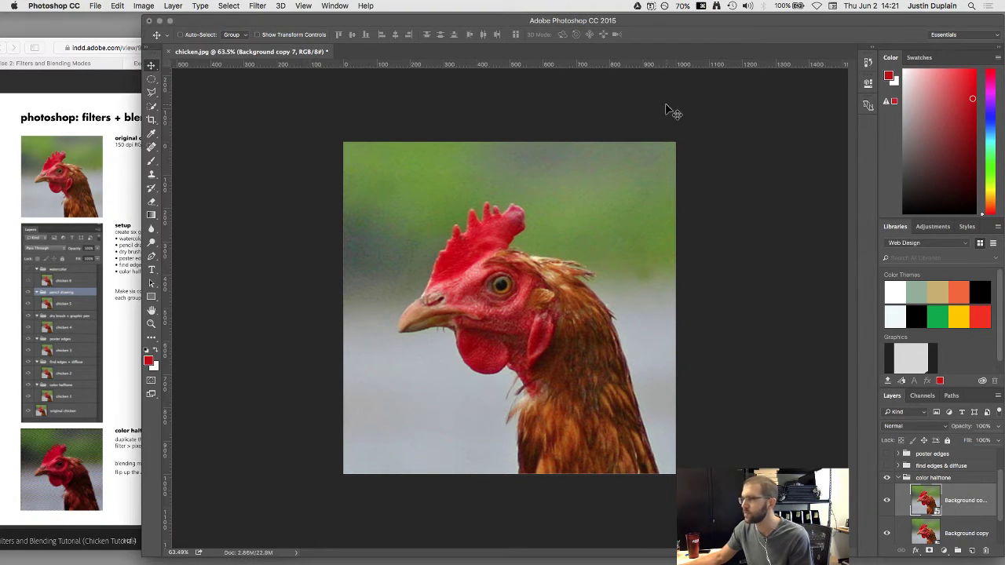
click(257, 7)
mouse_move(280, 7)
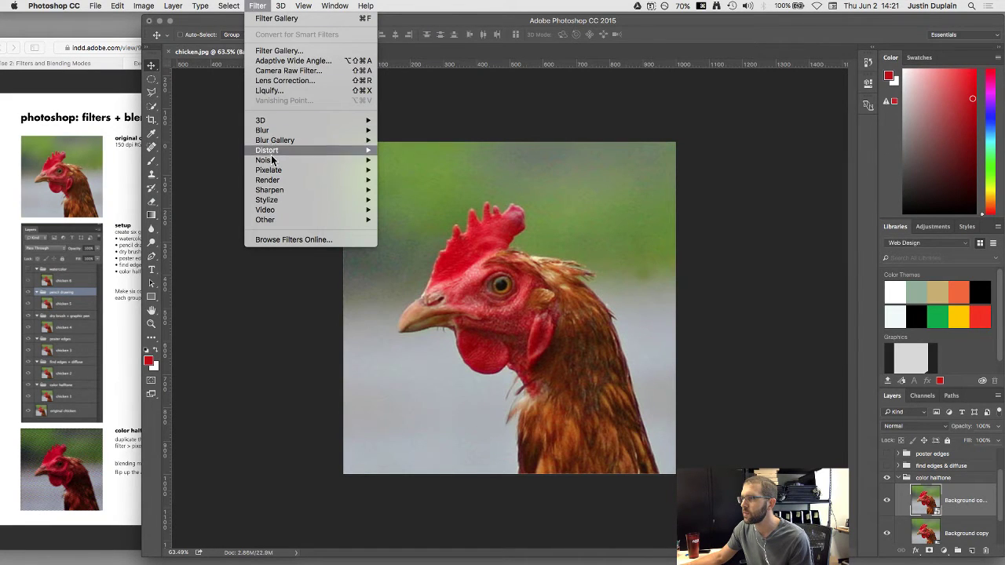
mouse_move(272, 169)
click(415, 171)
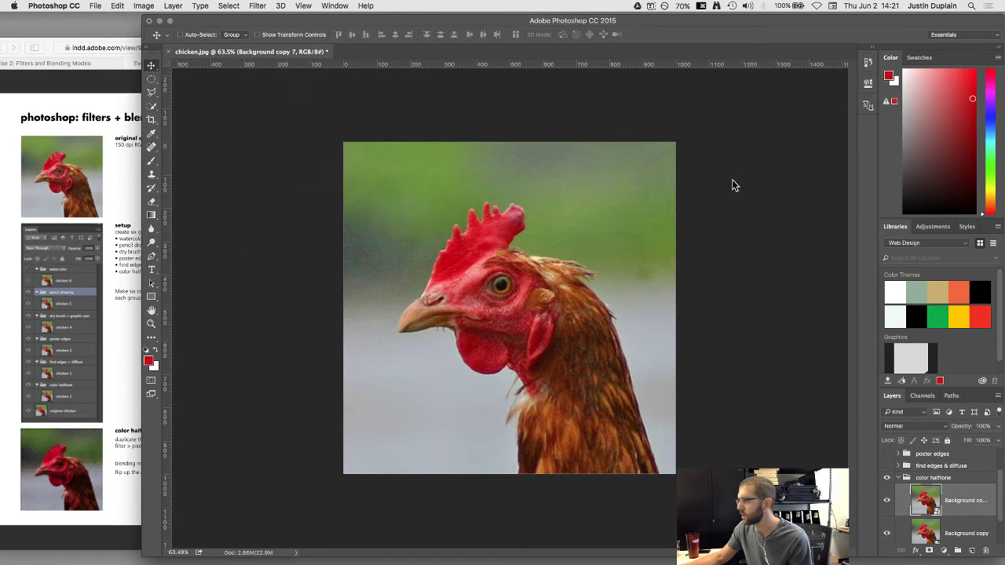
click(58, 262)
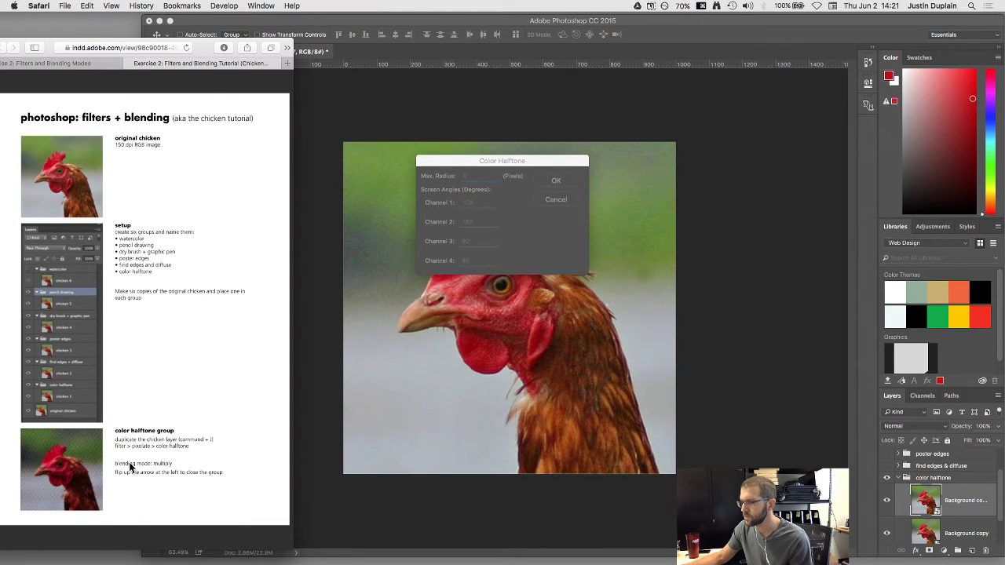
click(553, 251)
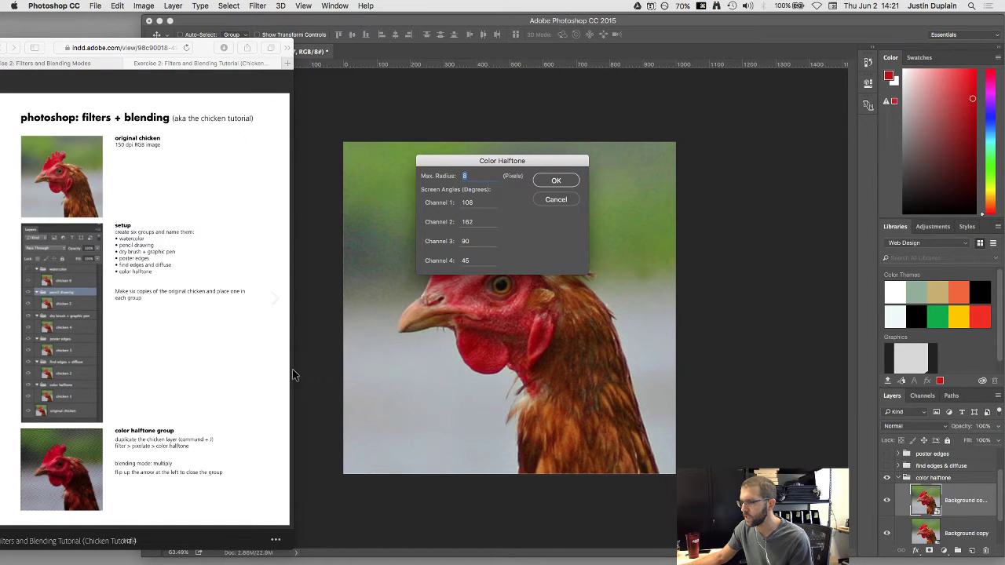
drag(530, 161, 533, 121)
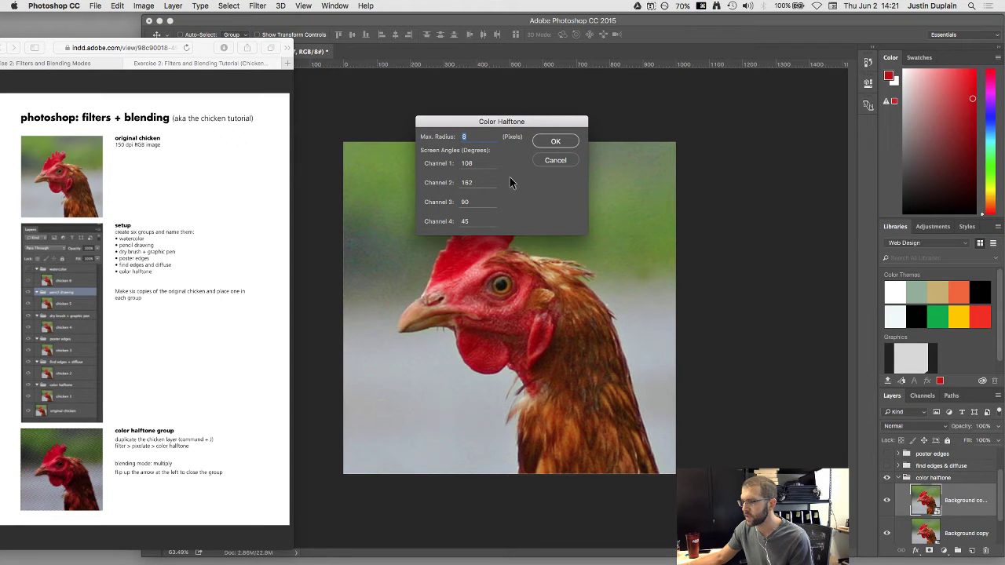
click(554, 141)
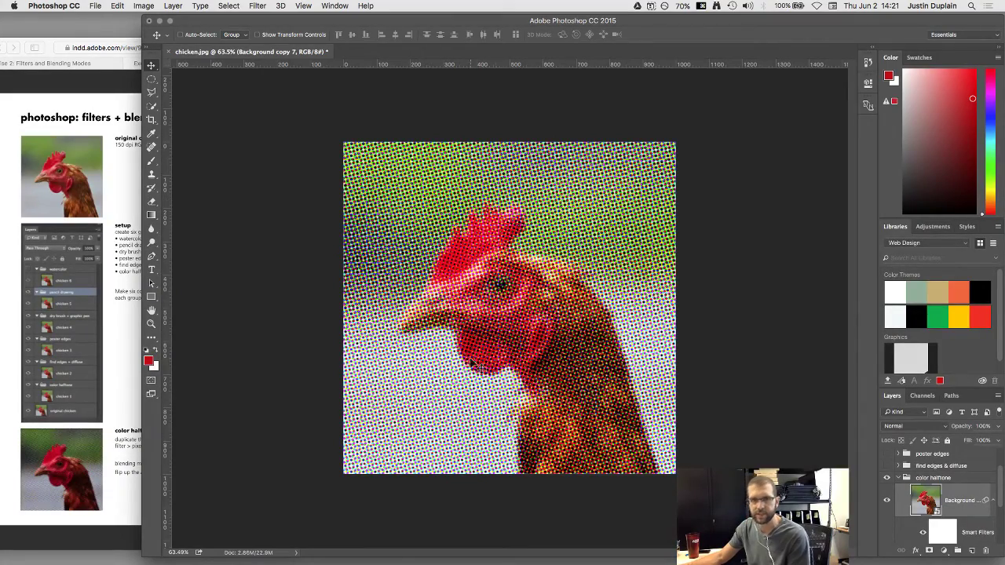
Examine the halftone dots up close and compare the image with the Color Halftone smart filter off and on
scroll(518, 329, up, 5)
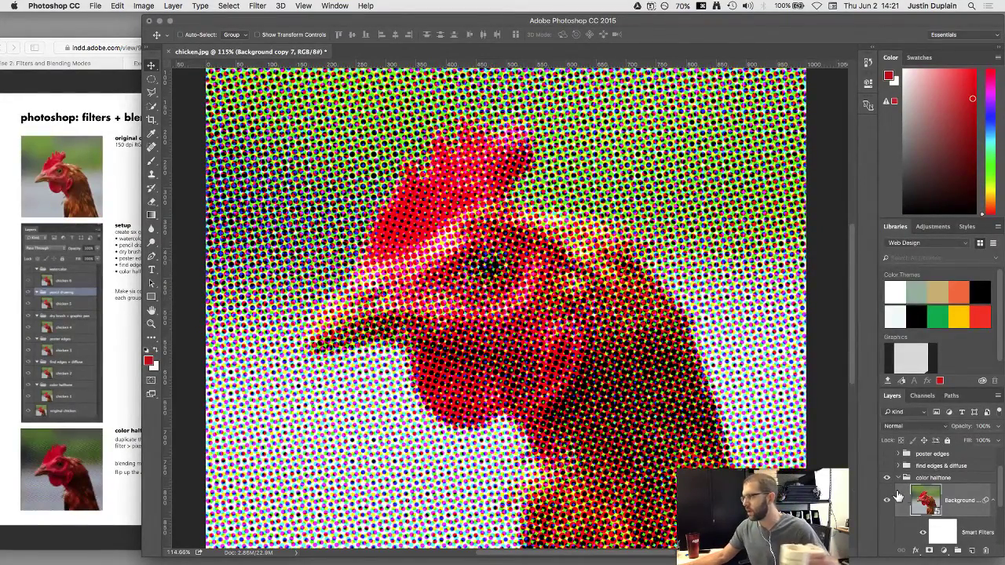
scroll(939, 507, down, 3)
click(932, 514)
click(931, 514)
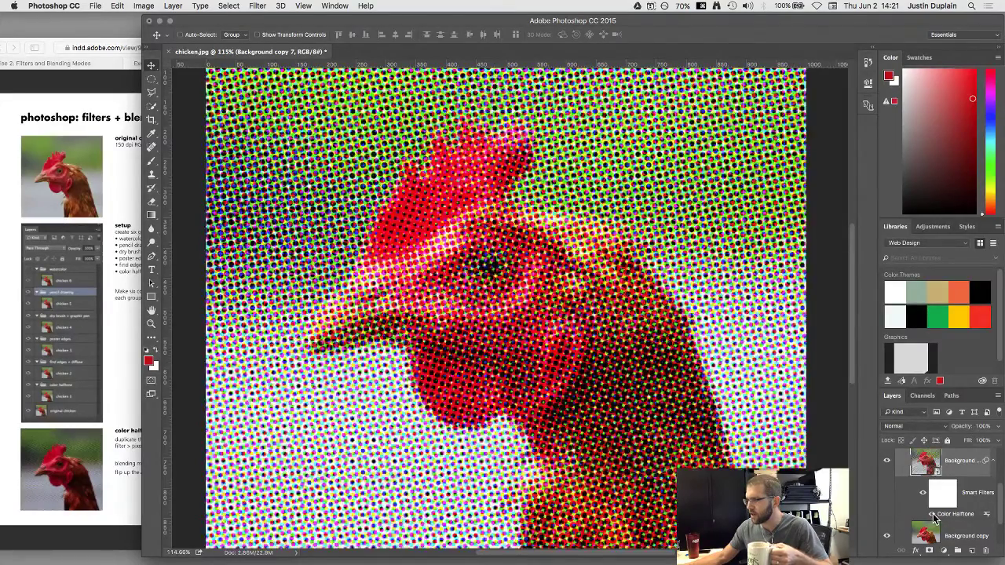
Rename the filtered layer in the color halftone group as color halftone
scroll(959, 471, up, 1)
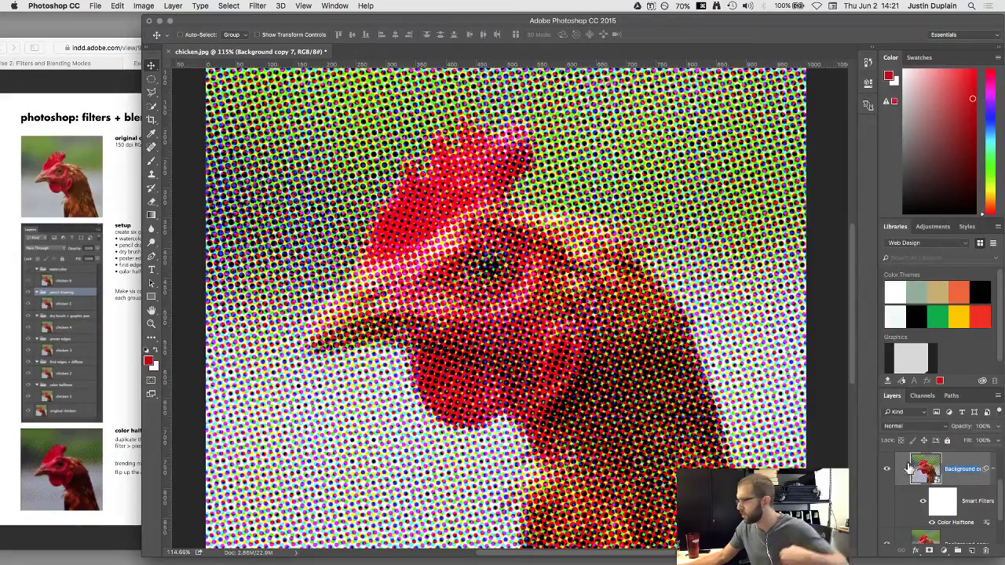
click(125, 369)
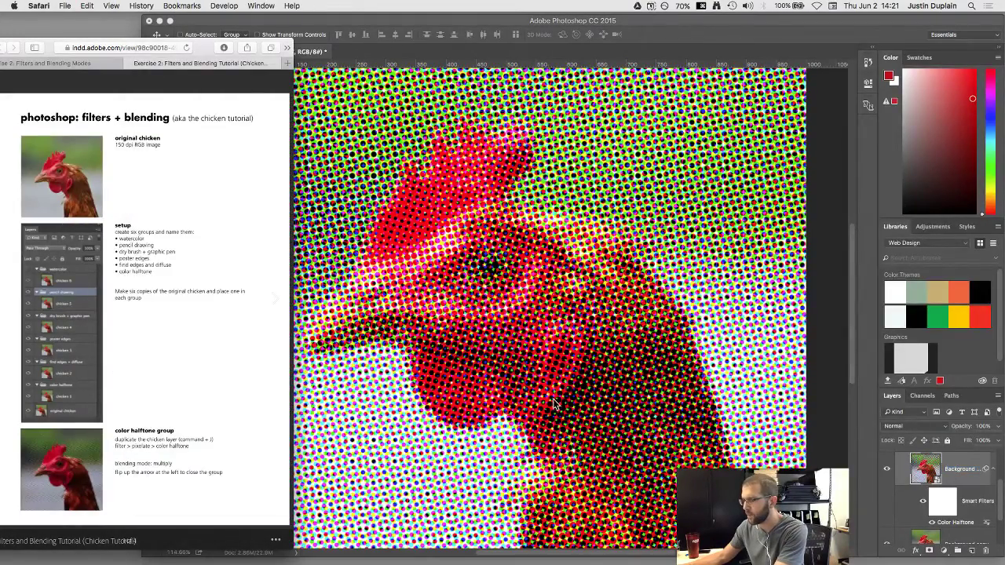
double_click(961, 468)
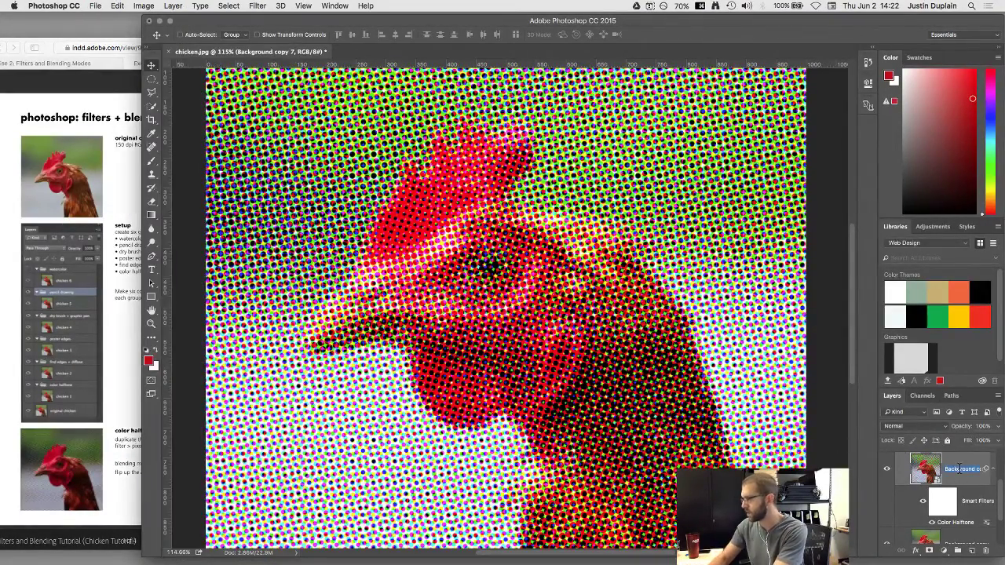
text(color ha)
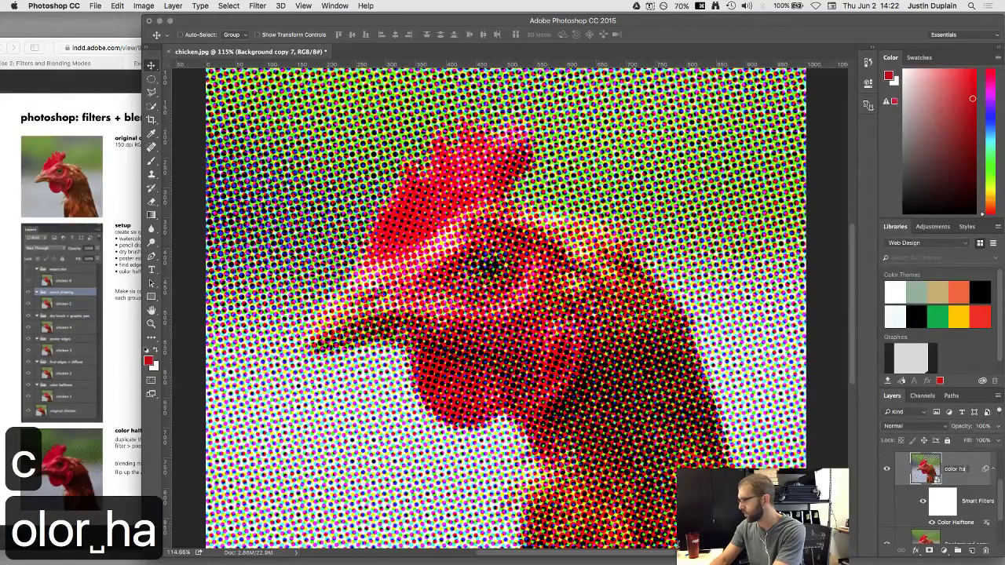
text(lftone)
key(Return)
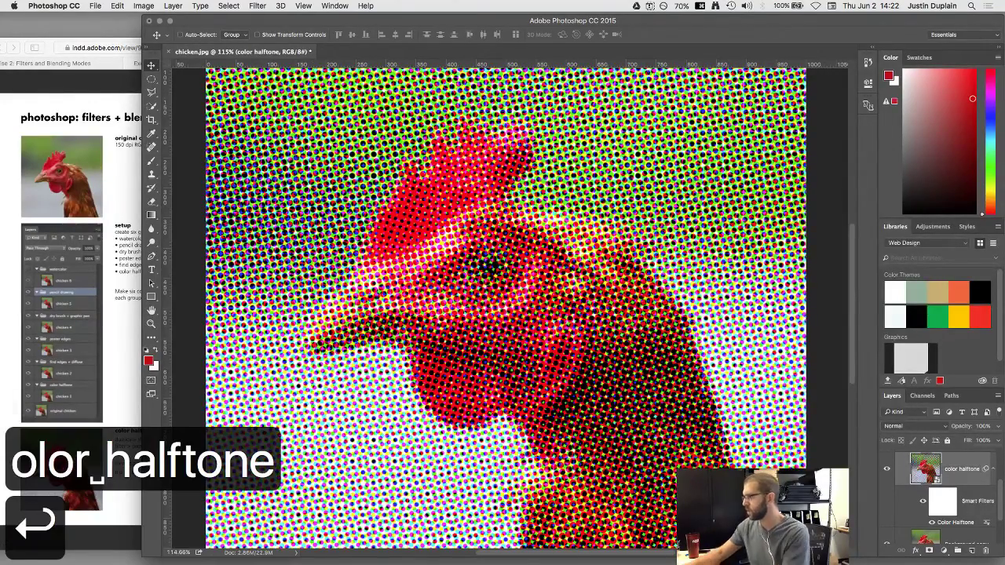
Check the blending instructions in Safari, and in Photoshop set the color halftone layer's blending mode to Multiply
click(124, 344)
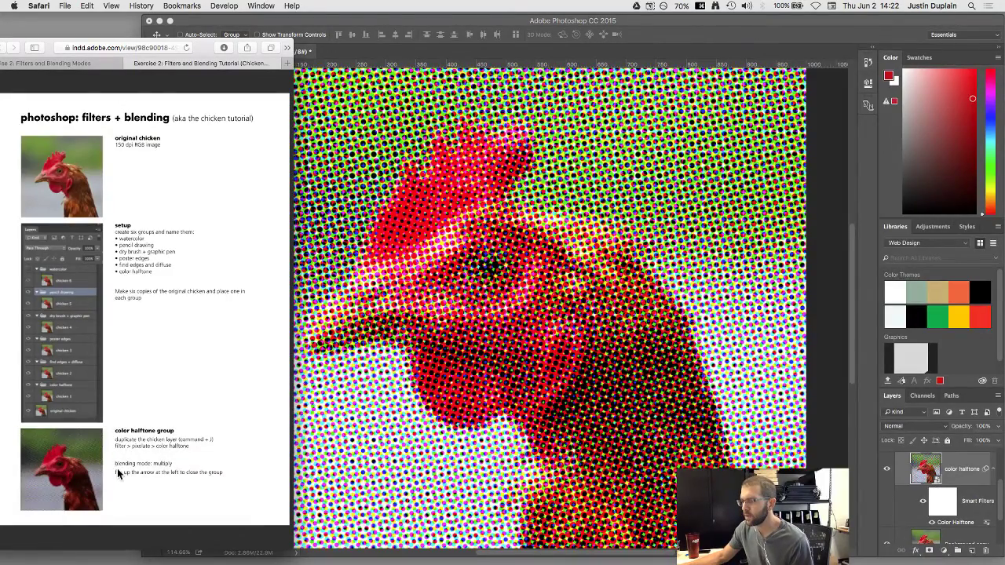
click(916, 480)
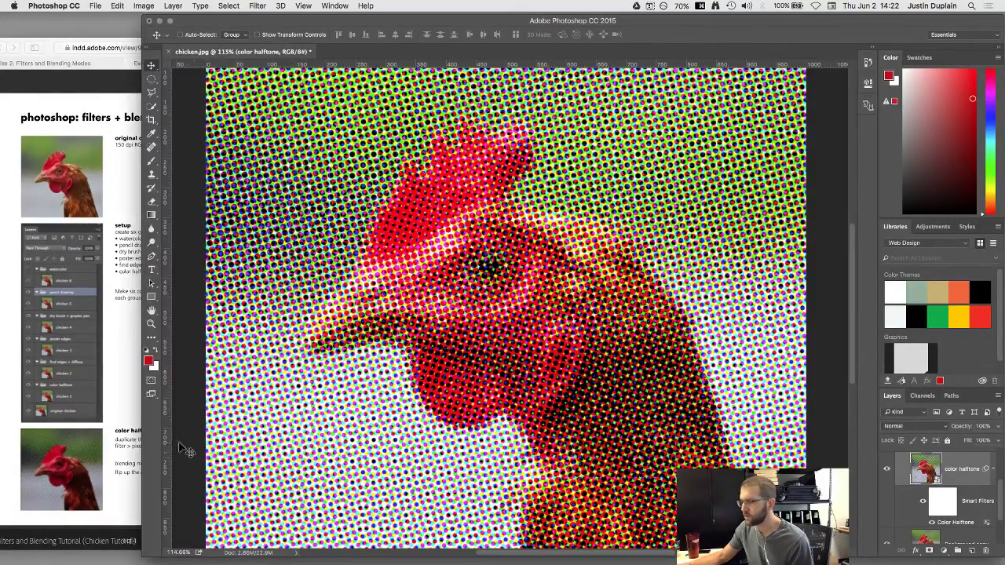
click(130, 461)
click(903, 427)
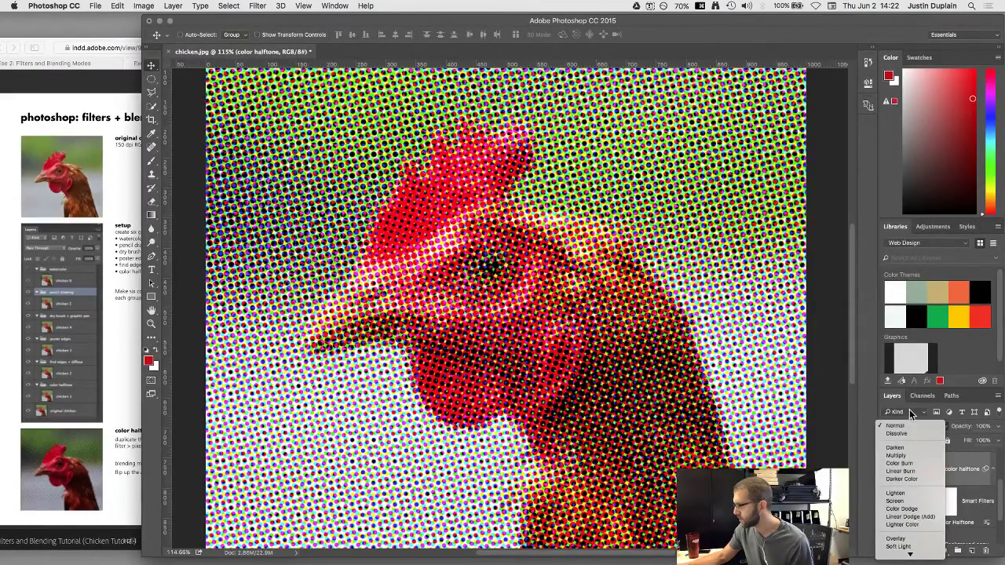
click(909, 412)
click(912, 411)
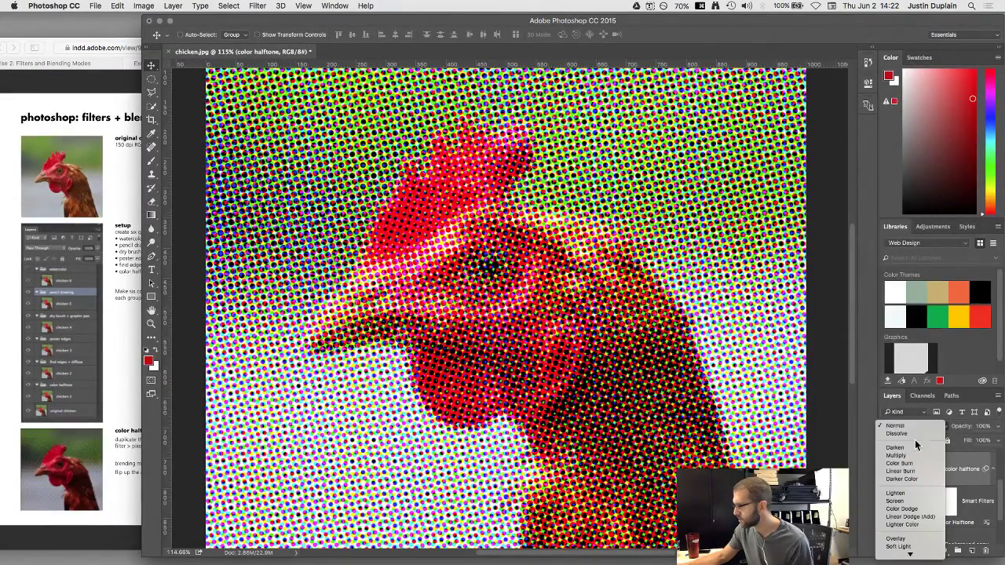
click(897, 455)
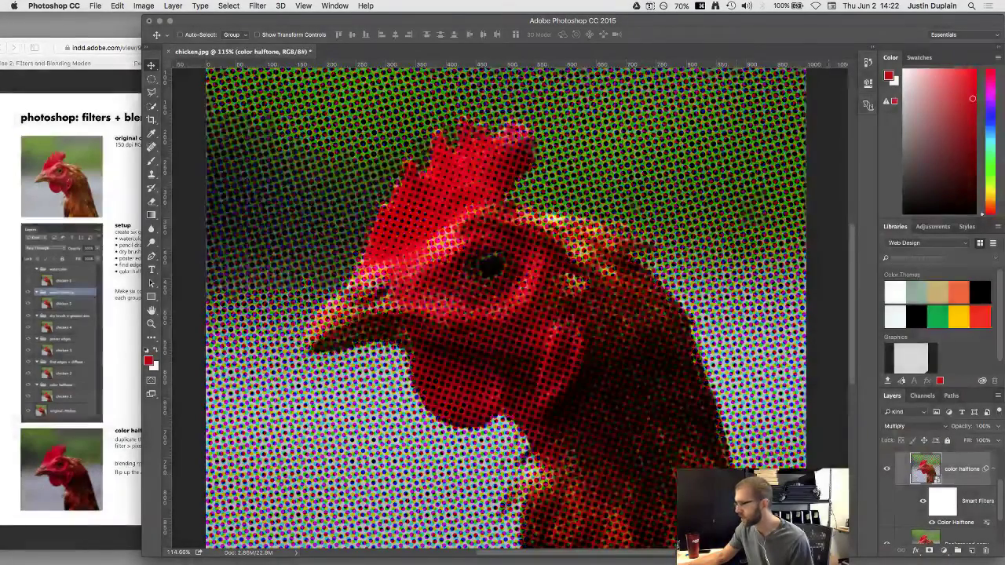
Compare the image with the color halftone layer hidden and shown, and look through the available blending modes
click(887, 470)
click(887, 470)
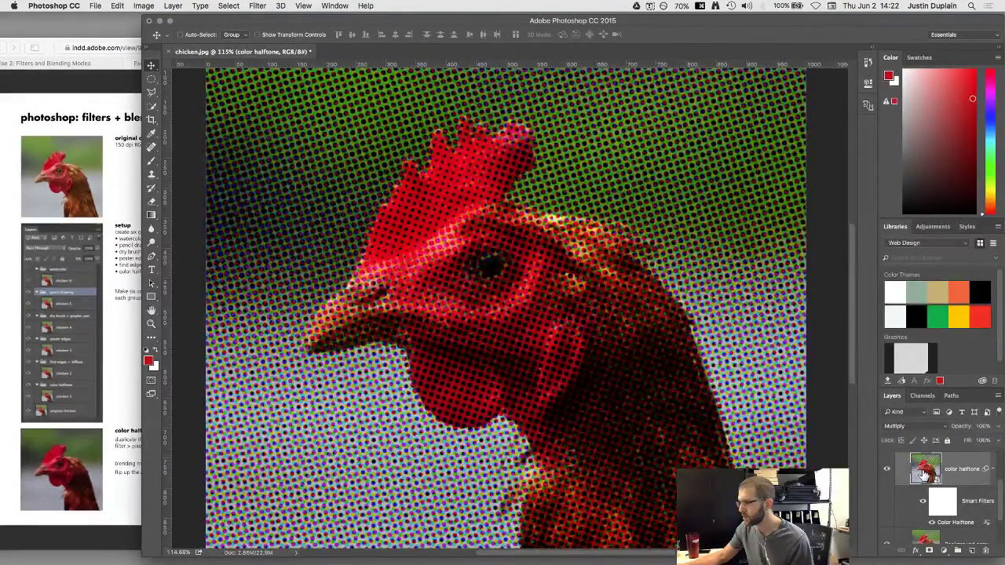
scroll(930, 525, down, 1)
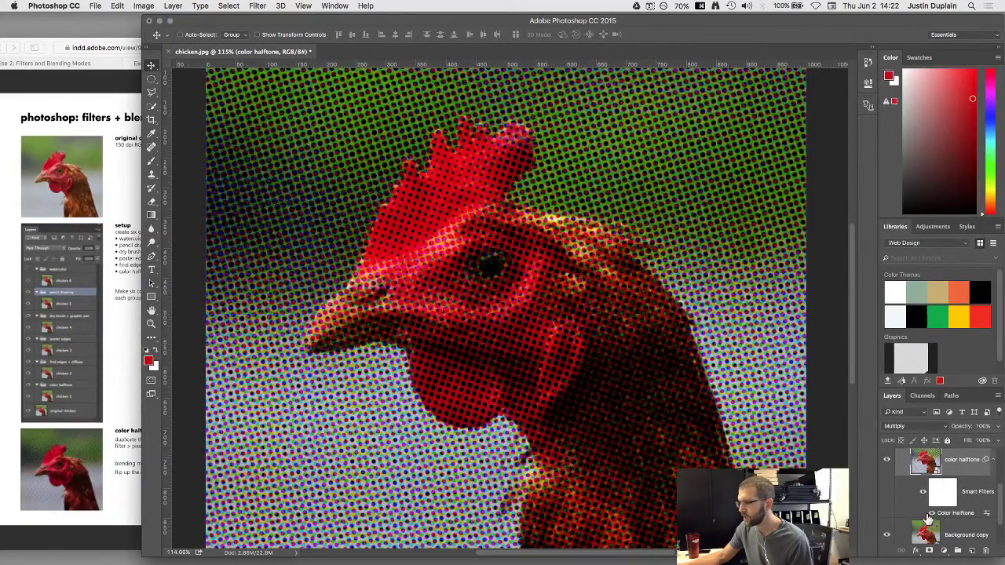
click(887, 460)
click(887, 460)
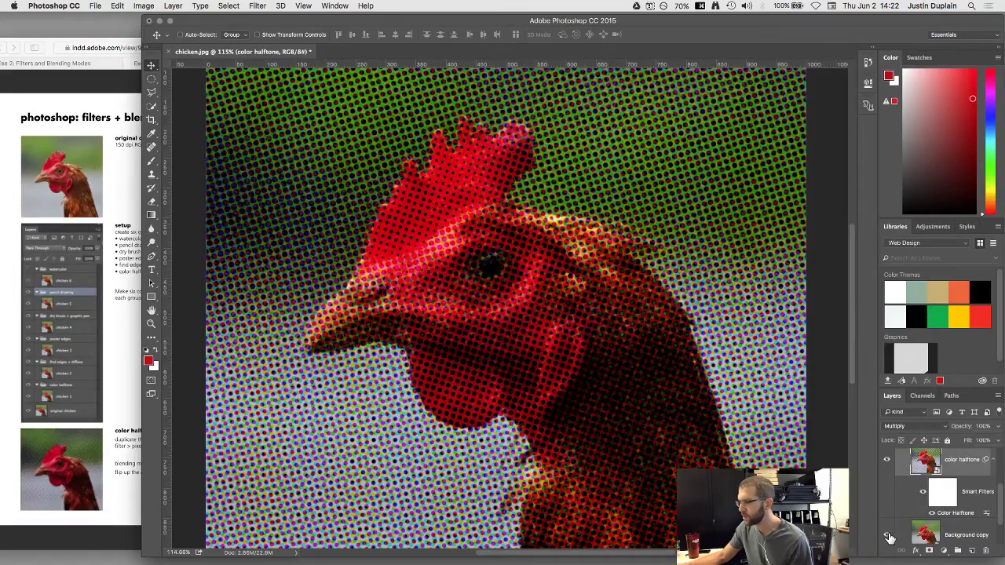
click(888, 461)
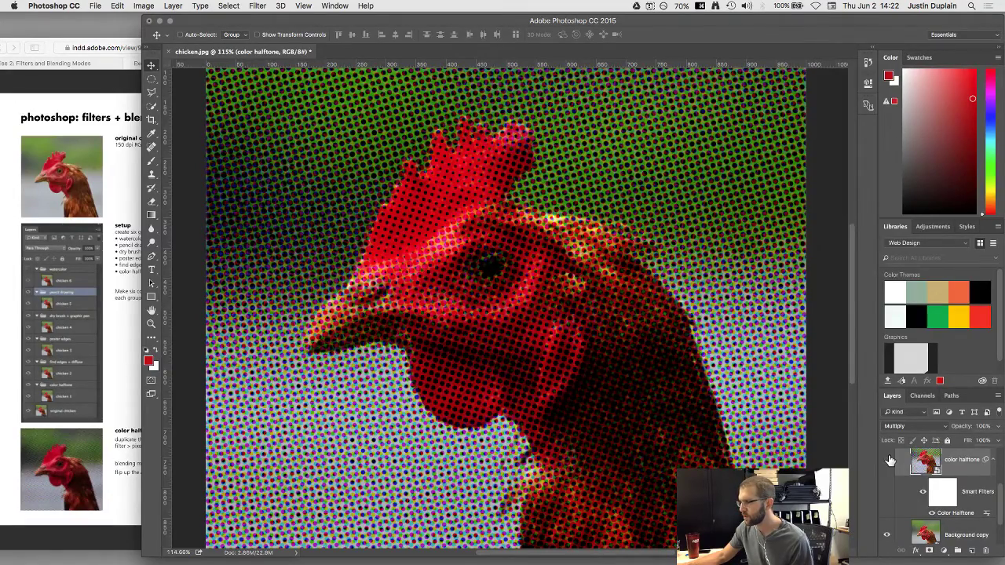
click(888, 460)
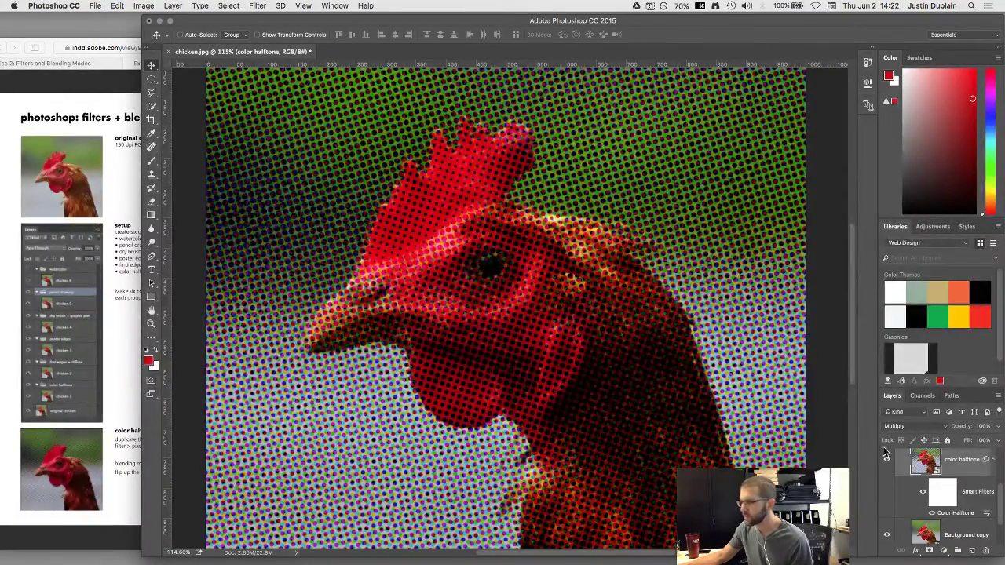
click(938, 425)
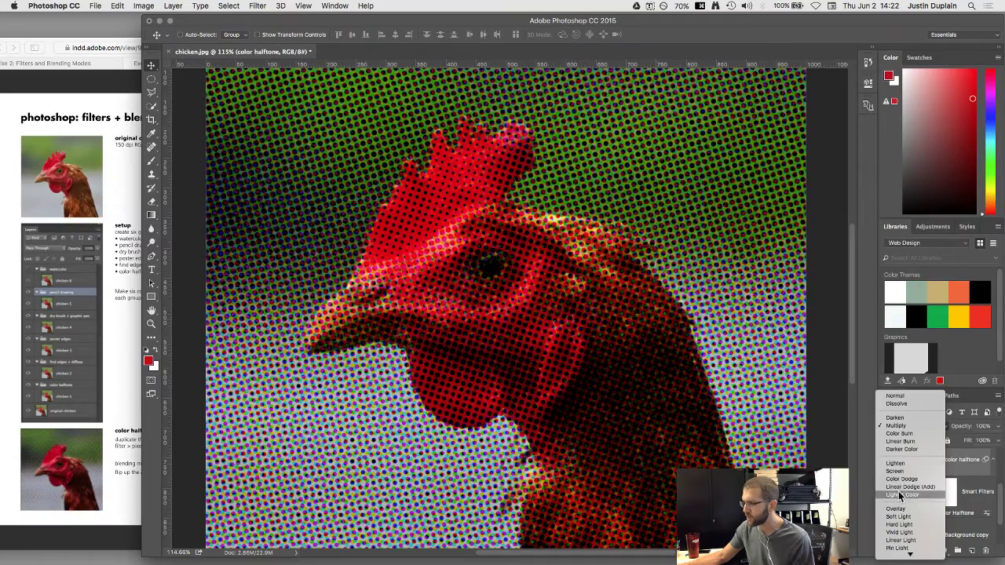
click(862, 457)
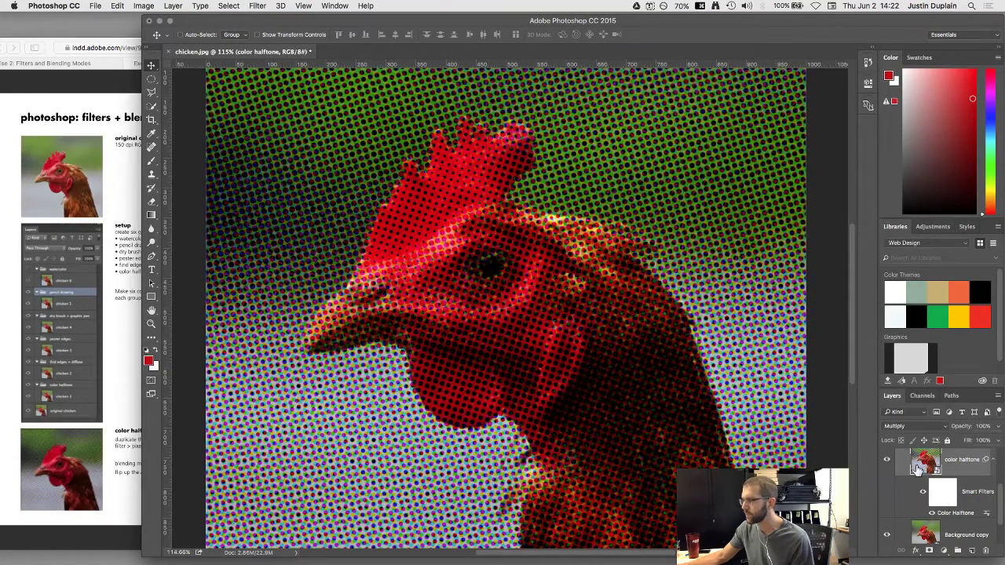
Check the instructions in Safari, and in Photoshop rename the Background copy layer in the color halftone group as original
click(121, 427)
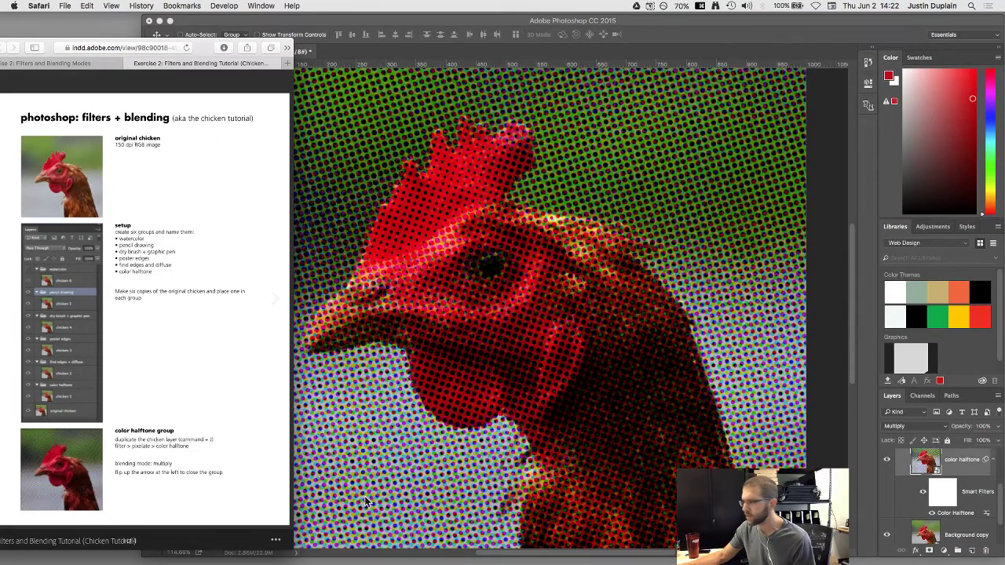
click(912, 474)
scroll(912, 474, up, 2)
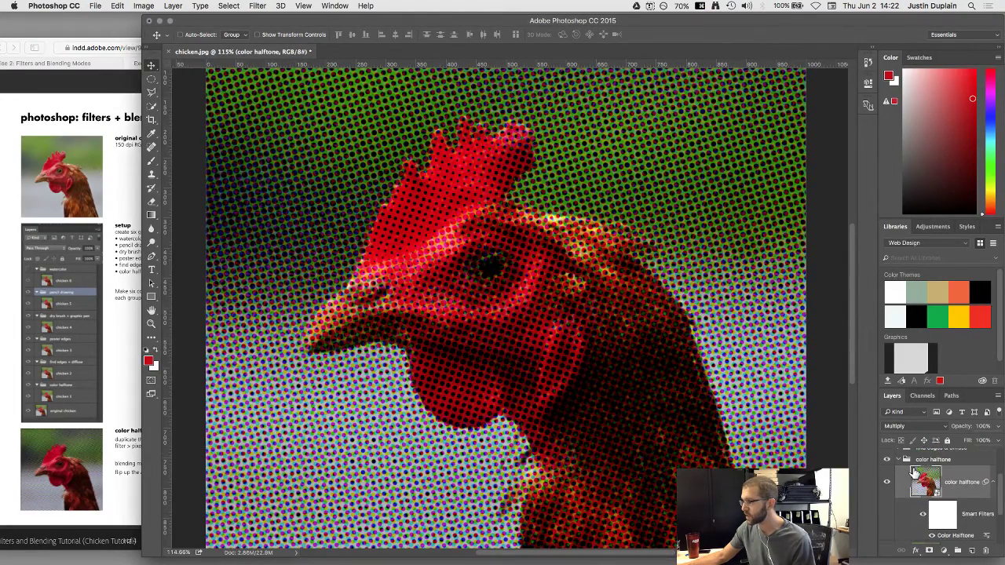
scroll(935, 481, down, 2)
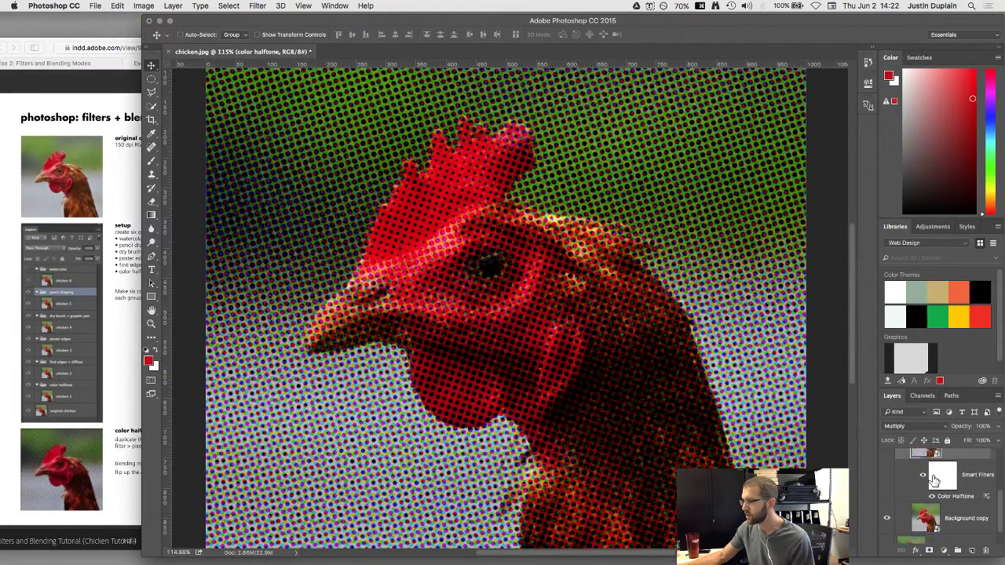
double_click(948, 516)
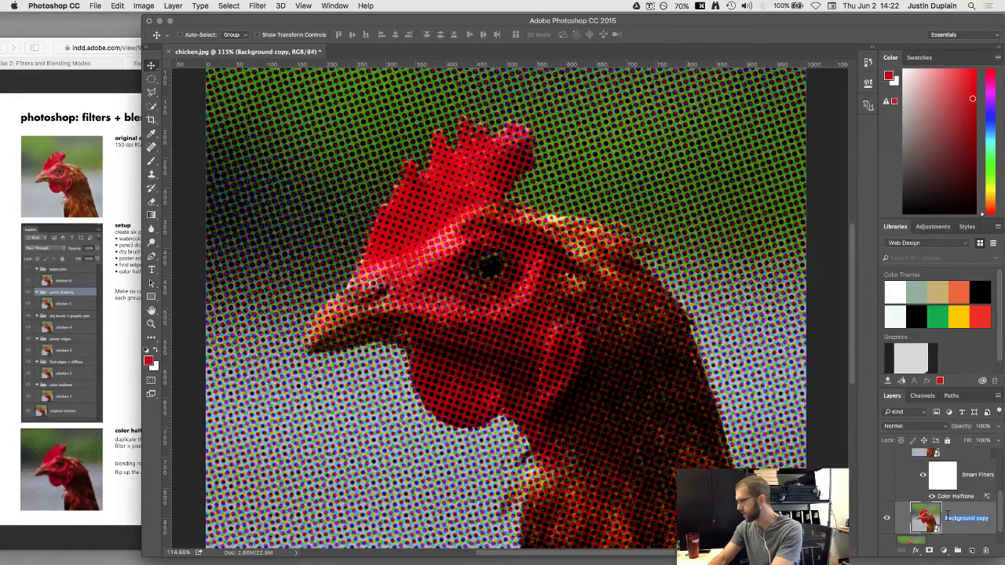
text(original)
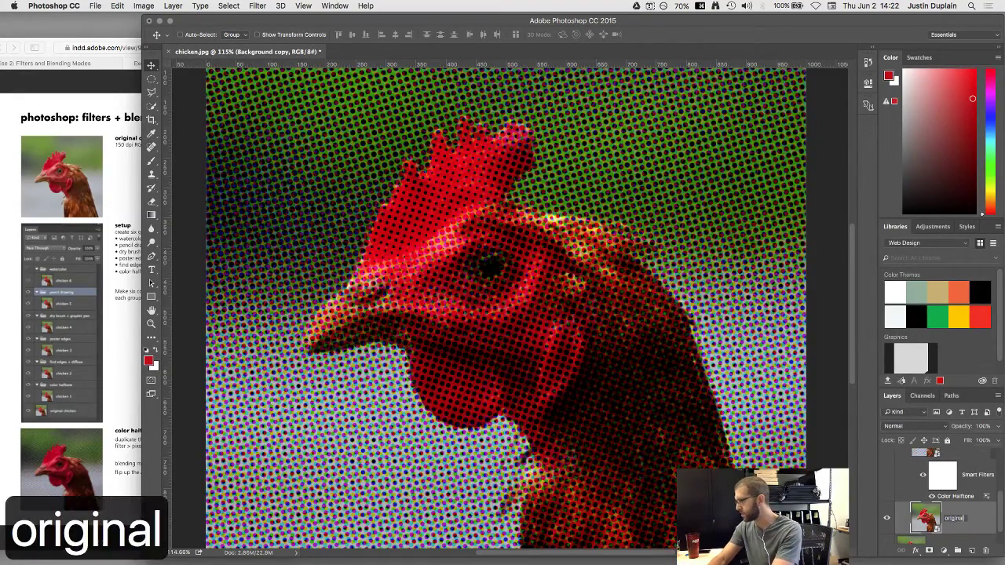
key(Return)
Collapse the color halftone group and hide it, leaving only the Background layer shown
scroll(925, 510, up, 2)
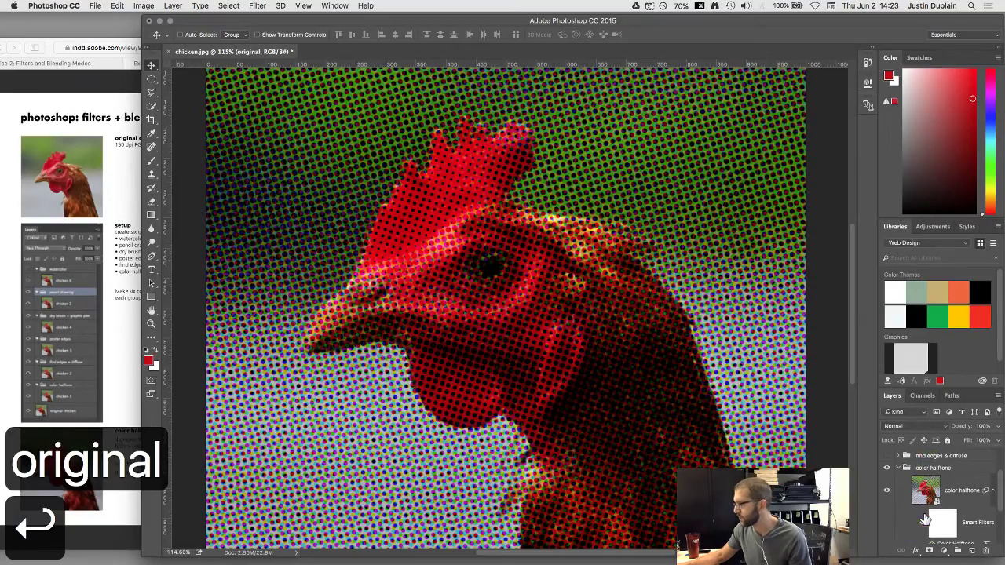
click(924, 484)
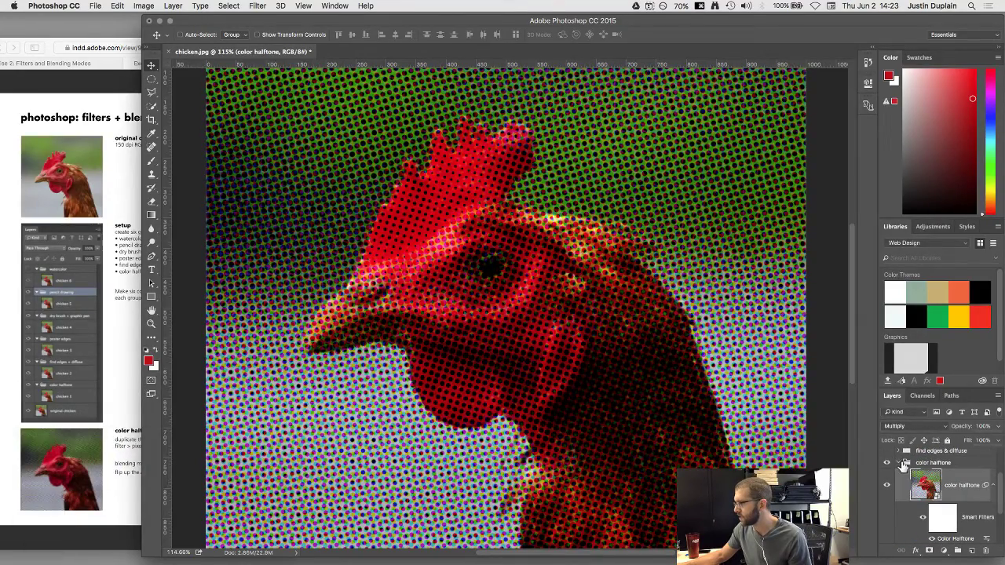
click(904, 463)
click(887, 505)
click(887, 505)
click(887, 506)
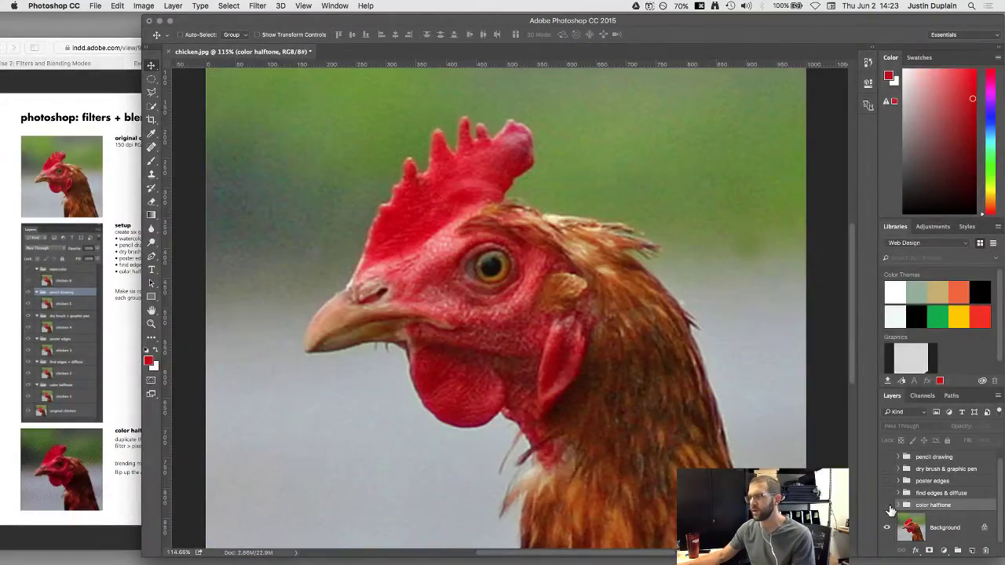
Fit the whole image in view and compare it with the color halftone group shown and hidden
click(887, 505)
key(super+0)
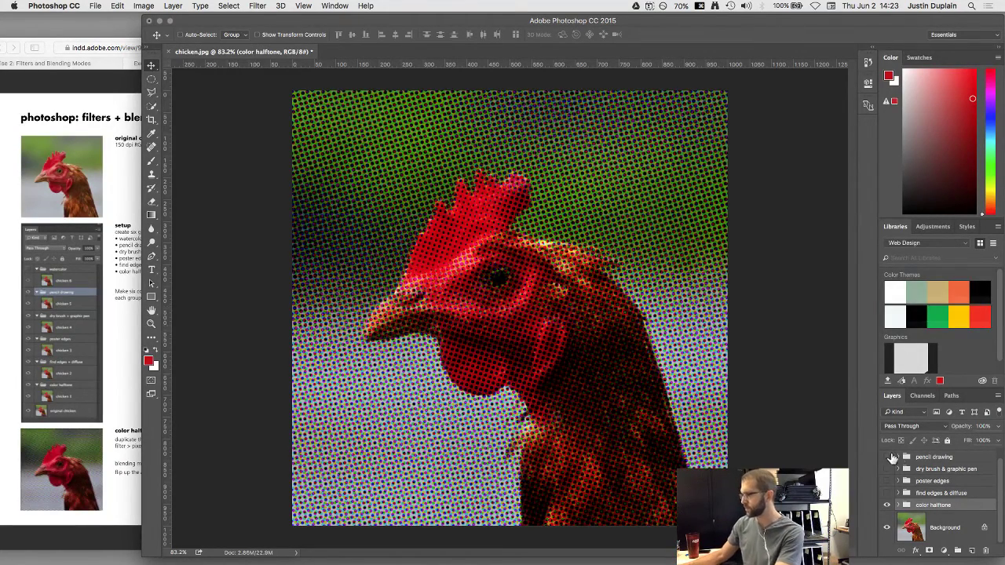
click(887, 505)
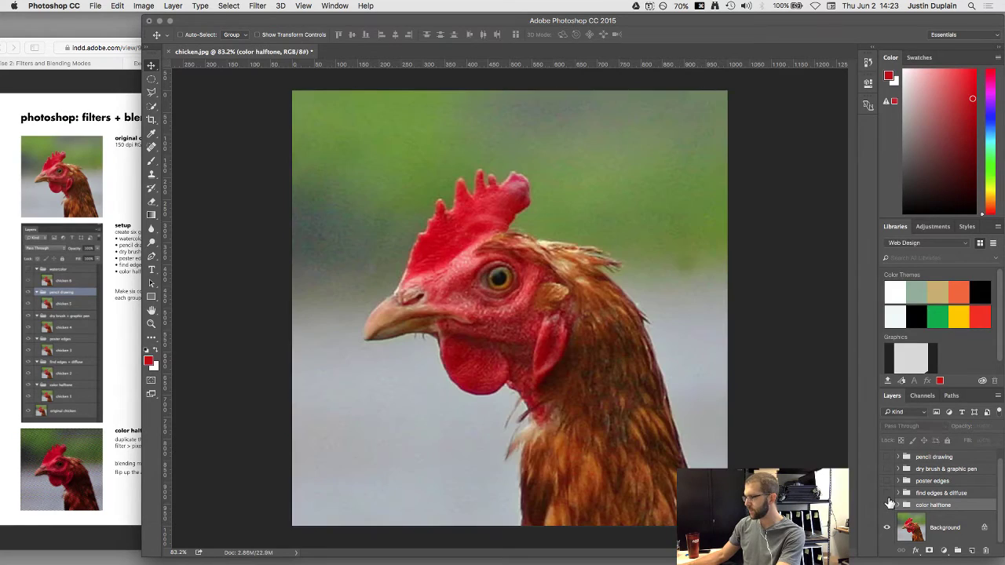
Read the find edges + diffuse group instructions in Safari, and in Photoshop rename the Background copy layer in that group as original
click(117, 375)
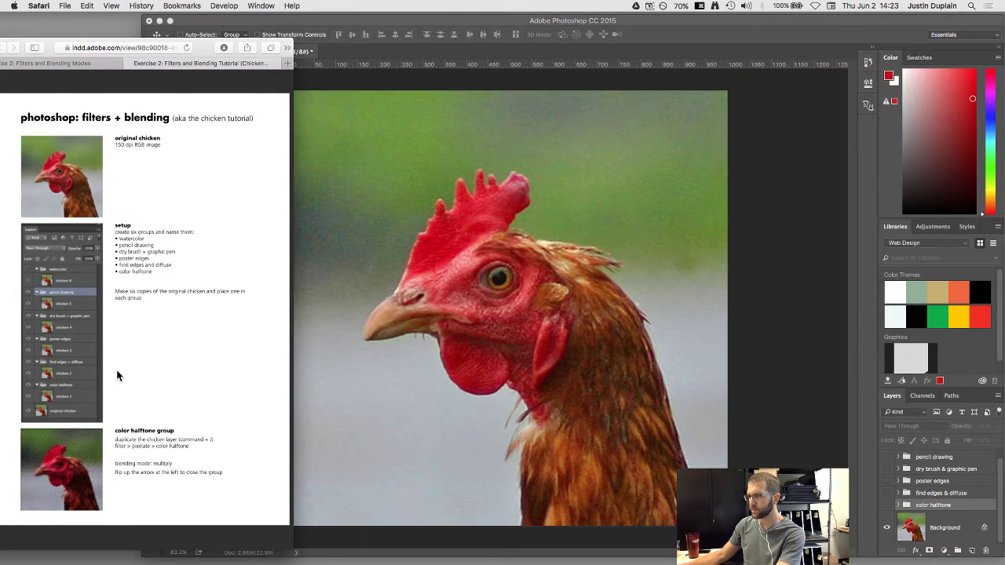
scroll(116, 375, down, 3)
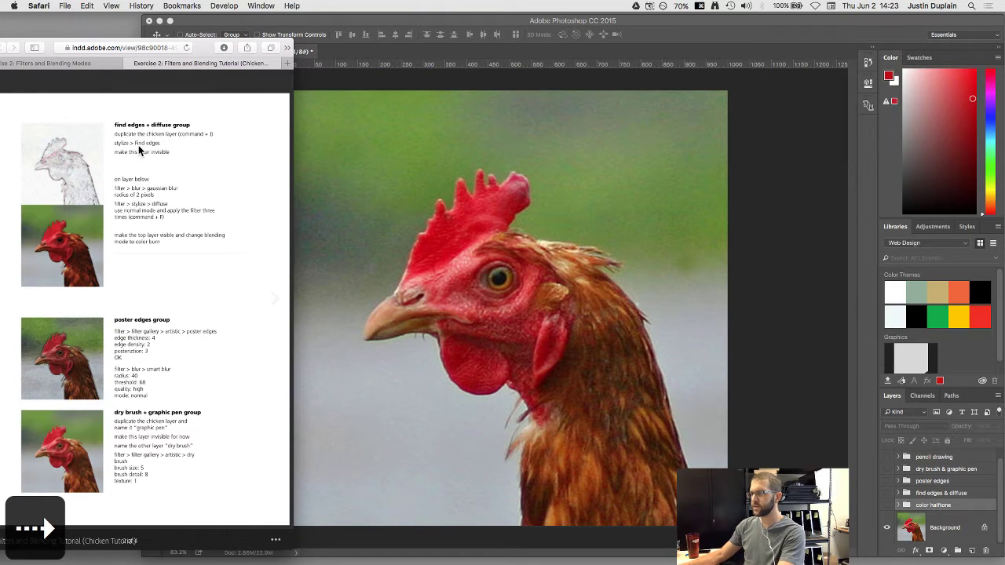
scroll(143, 142, up, 3)
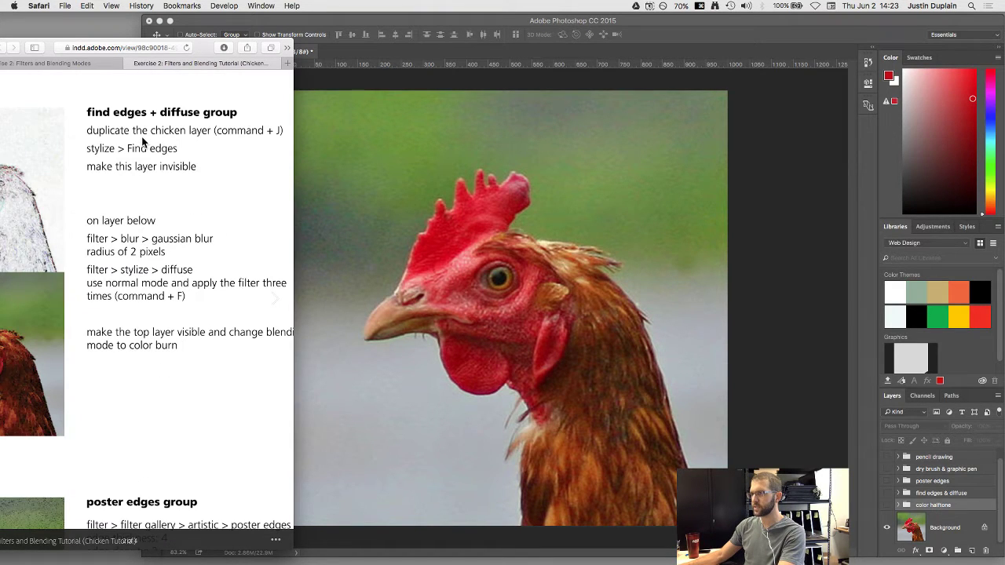
click(898, 493)
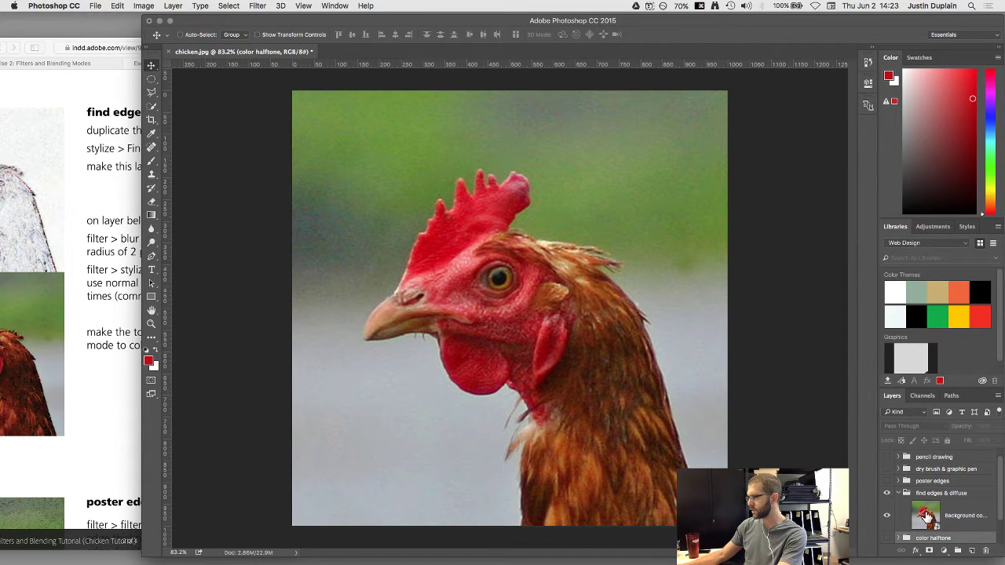
click(958, 515)
double_click(961, 515)
text(orii)
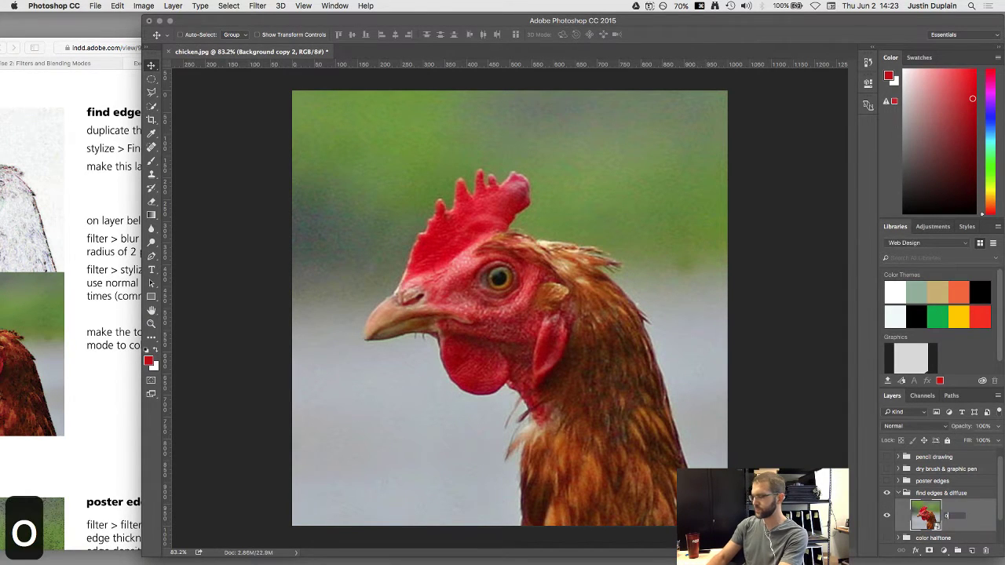
key(BackSpace)
text(ginal)
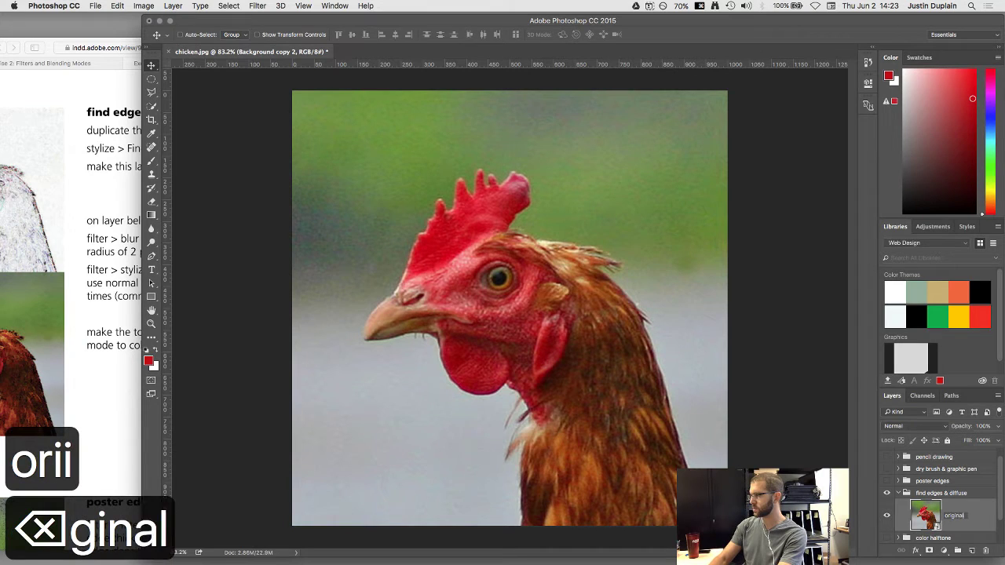
key(Return)
Duplicate the original layer in the find edges & diffuse group and apply the Find Edges filter to the copy, following the Safari instructions
key(super+j)
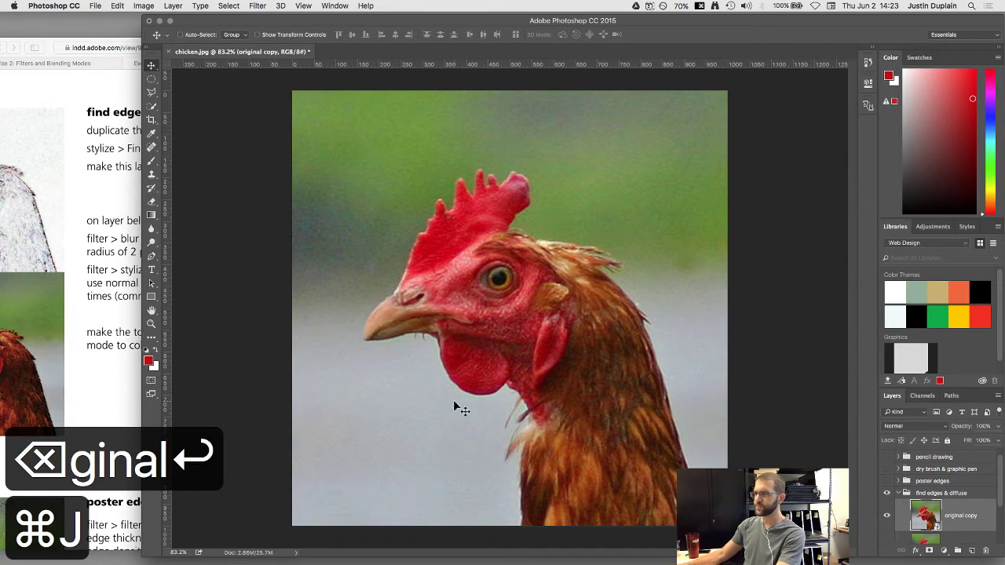
click(132, 161)
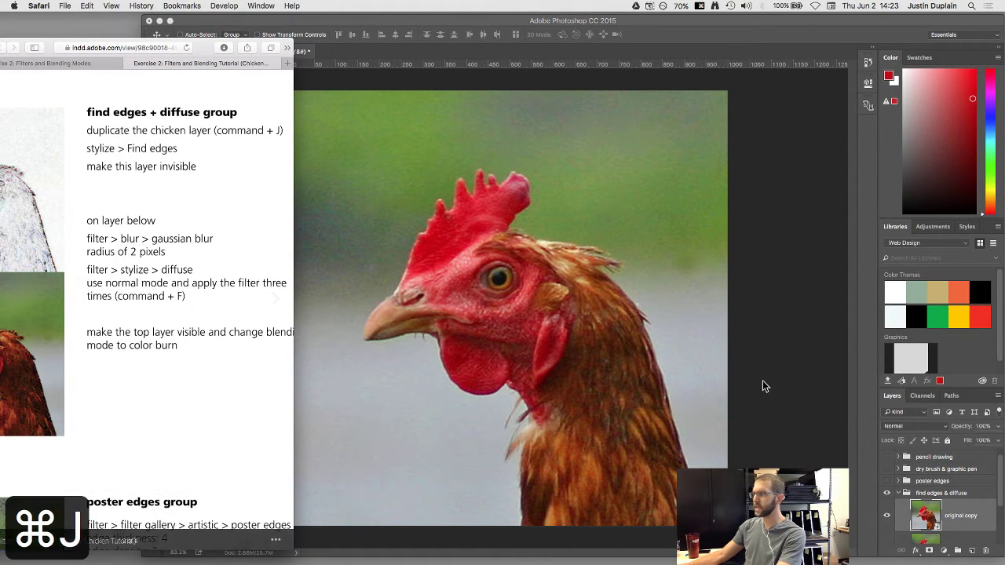
click(695, 348)
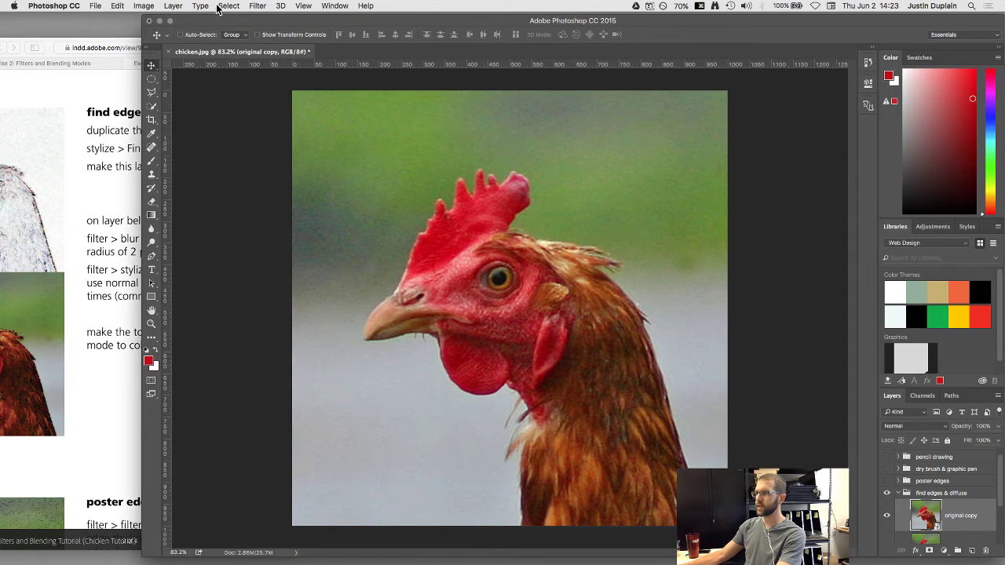
click(125, 85)
click(327, 24)
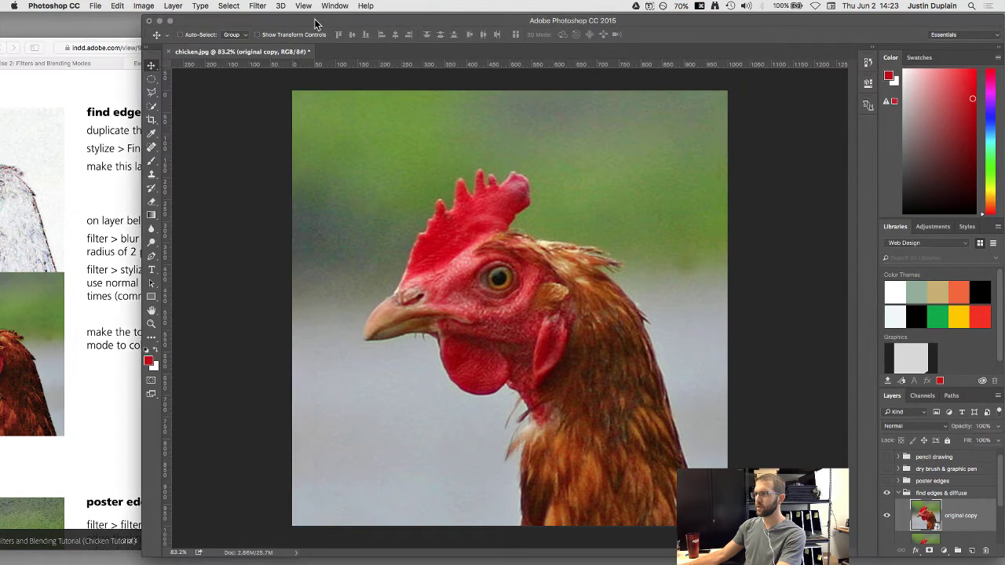
click(258, 6)
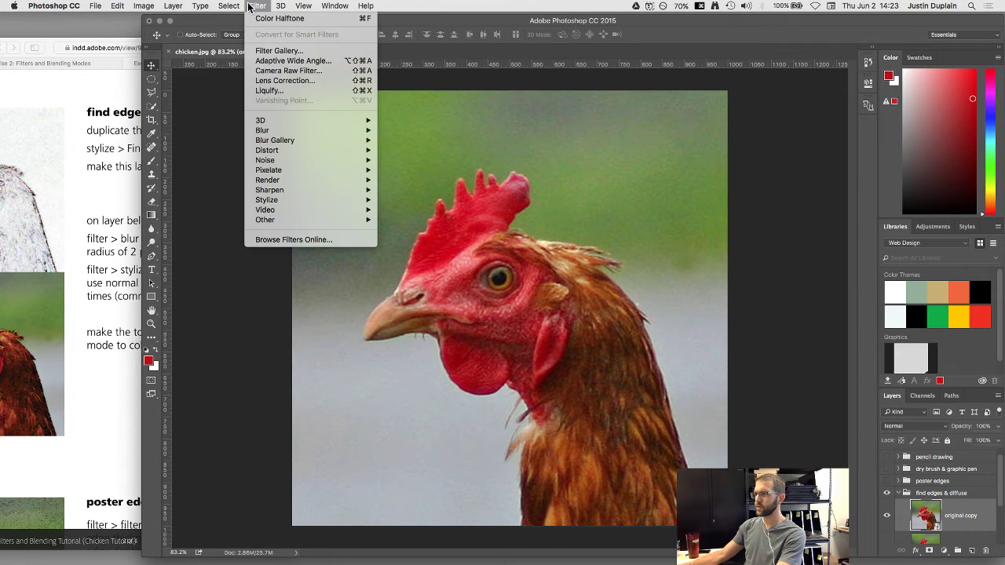
mouse_move(295, 201)
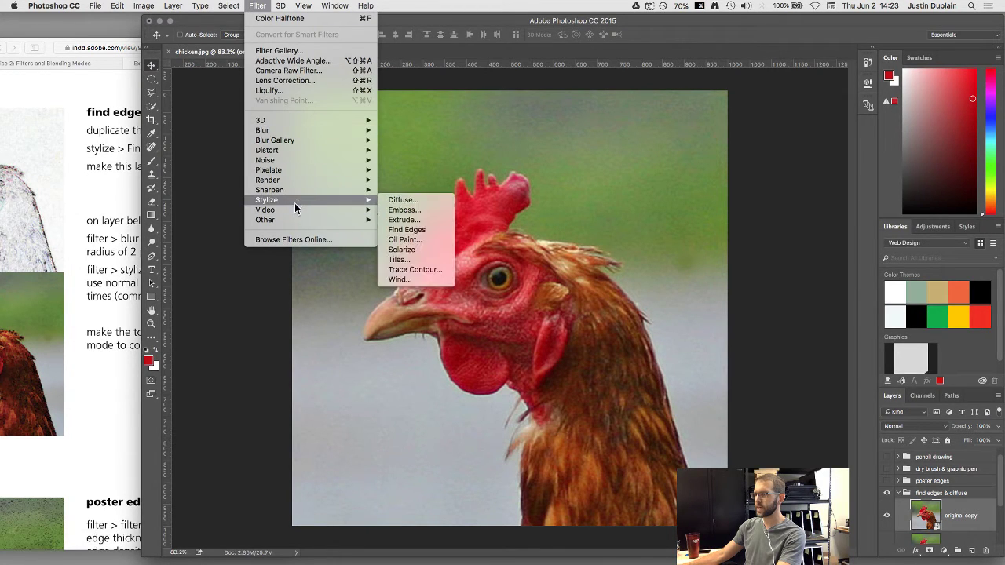
click(430, 230)
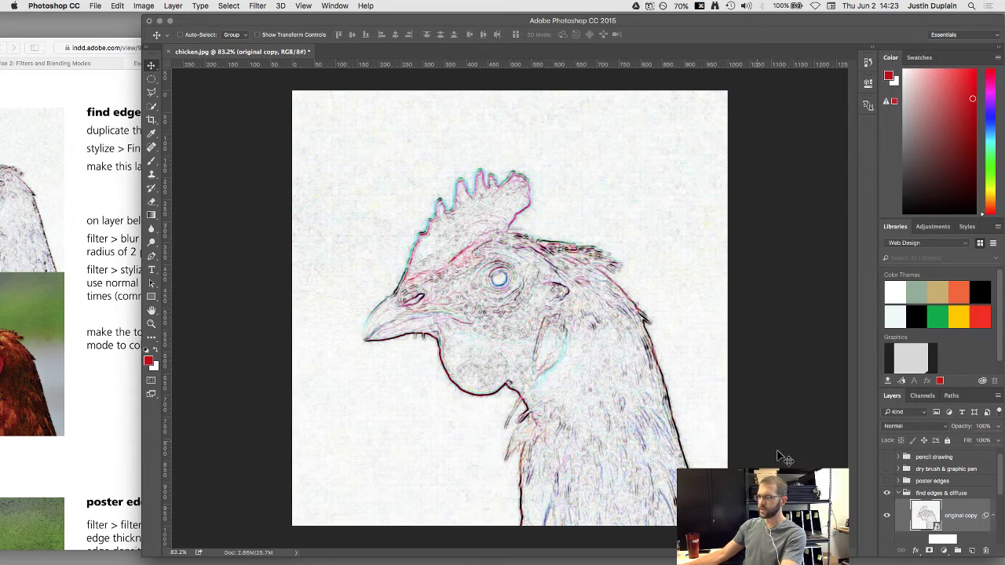
Undo and redo Find Edges to compare, check the instructions in Safari, and in Photoshop hide the original copy layer
key(super+z)
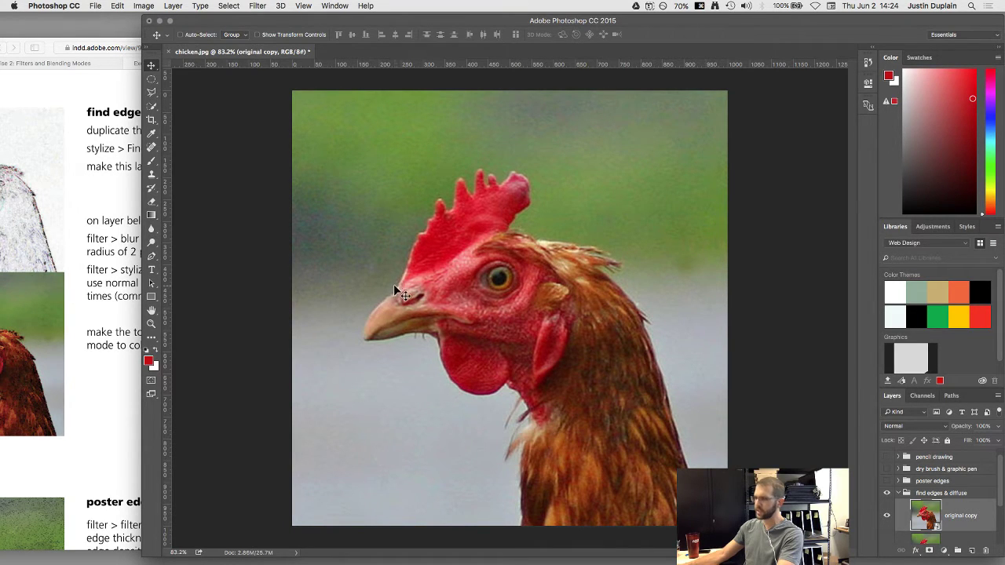
key(super+z)
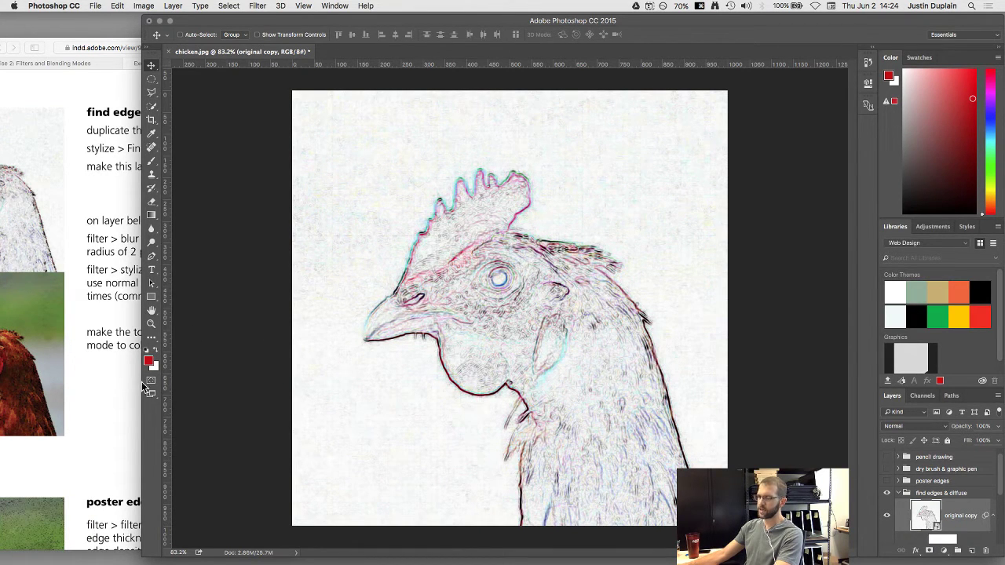
click(117, 330)
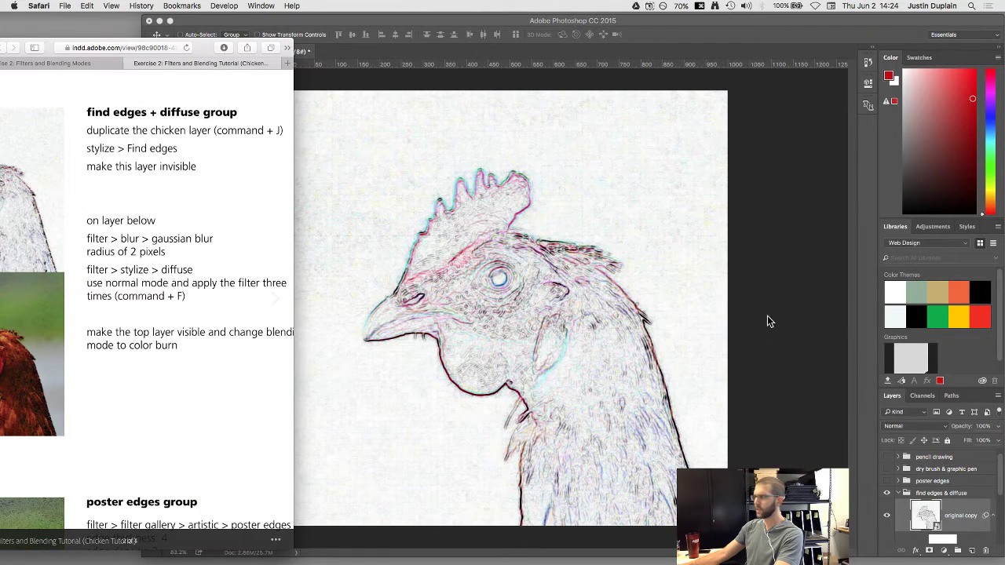
click(928, 516)
scroll(928, 516, down, 2)
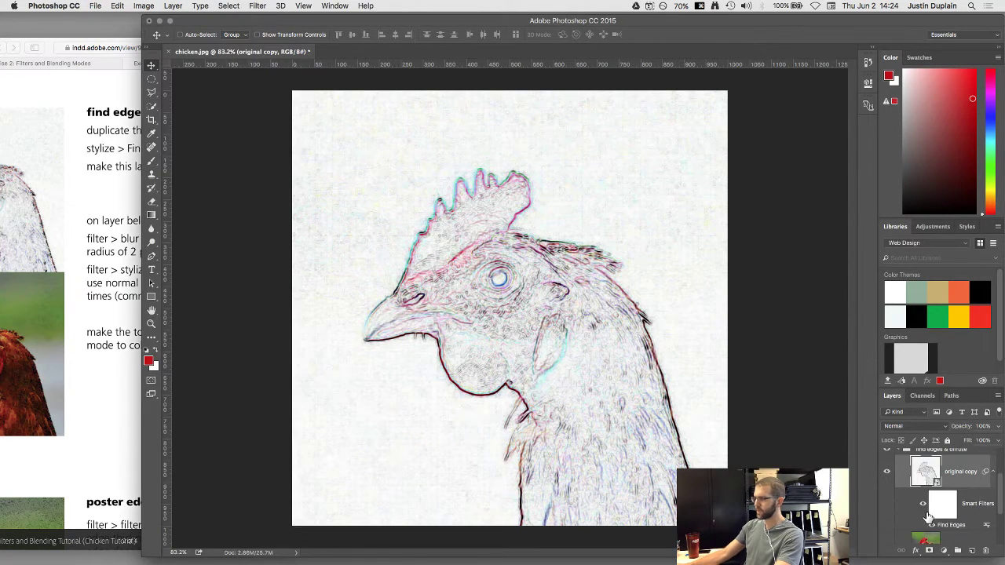
click(886, 473)
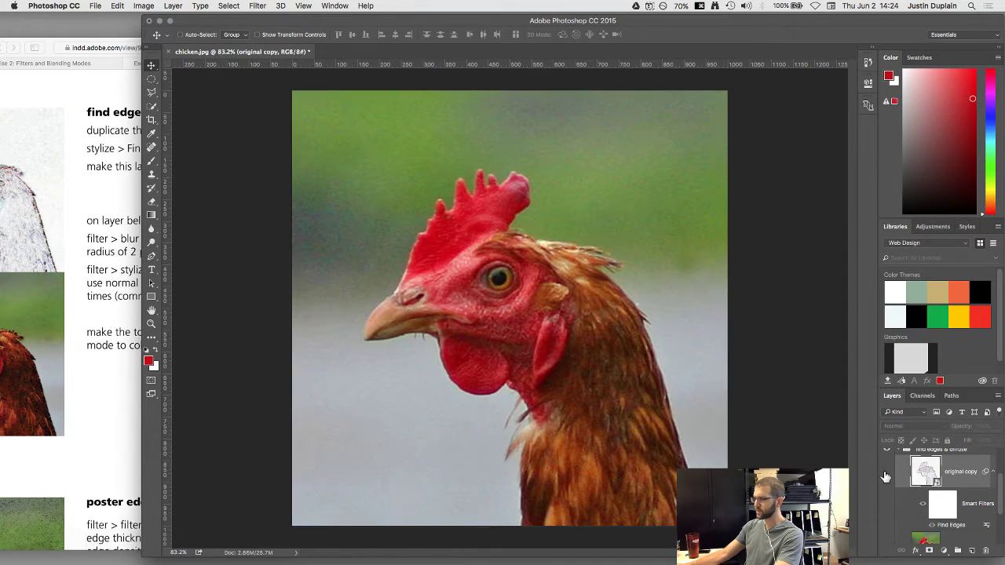
Check the blur instructions in Safari, and in Photoshop apply a Gaussian Blur with a 2-pixel radius to the original layer below the hidden copy
click(88, 204)
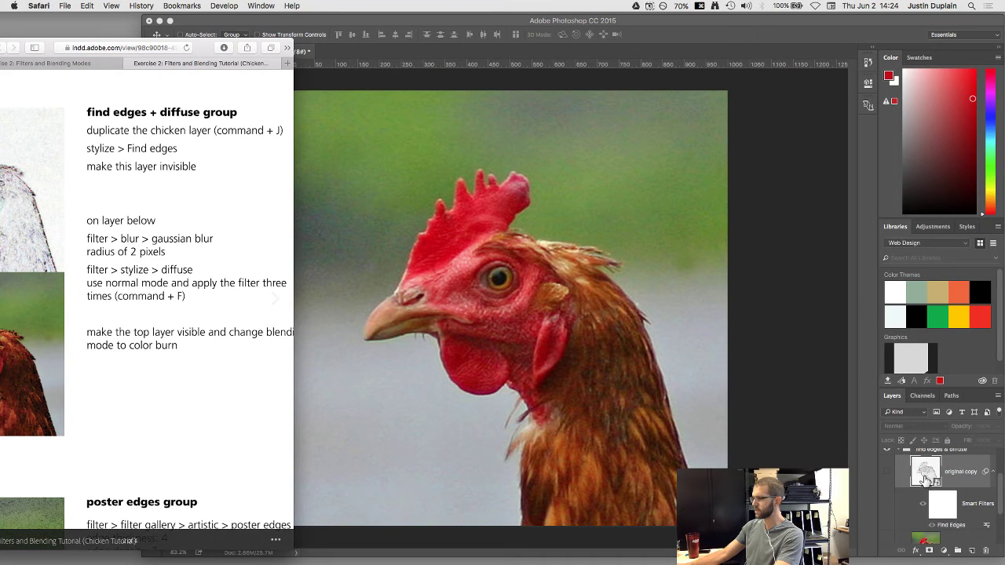
scroll(926, 480, down, 2)
click(932, 512)
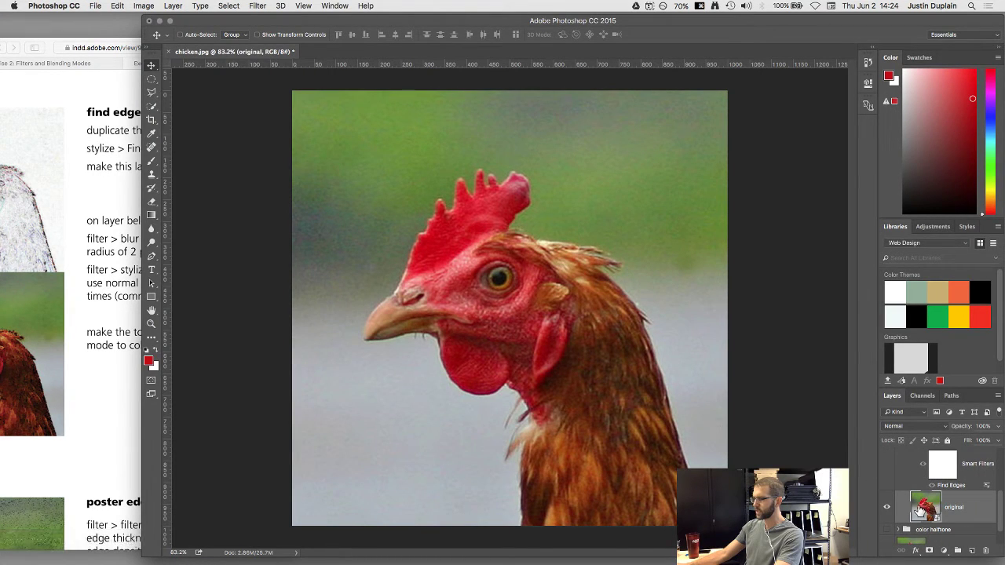
click(256, 6)
mouse_move(263, 132)
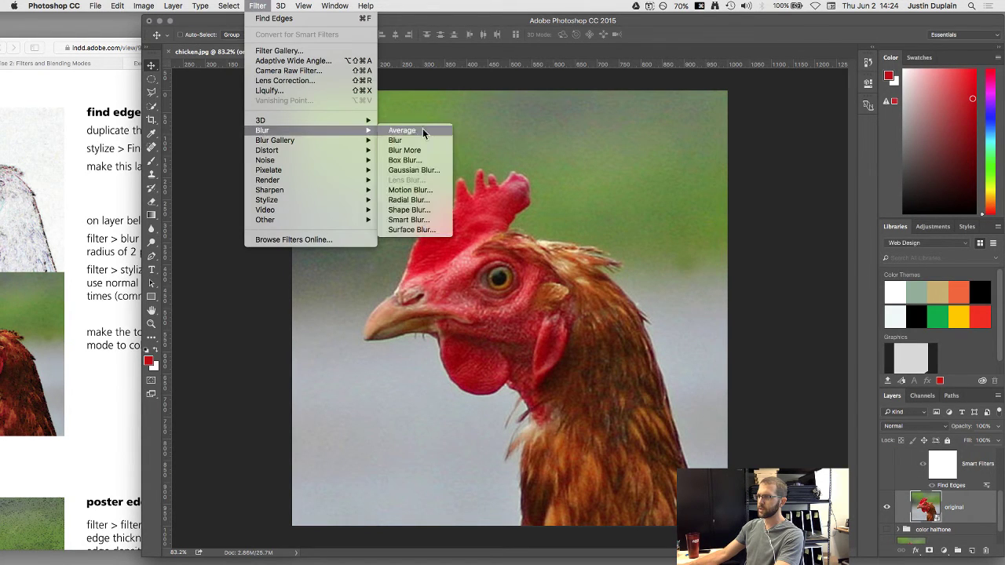
click(431, 168)
click(110, 220)
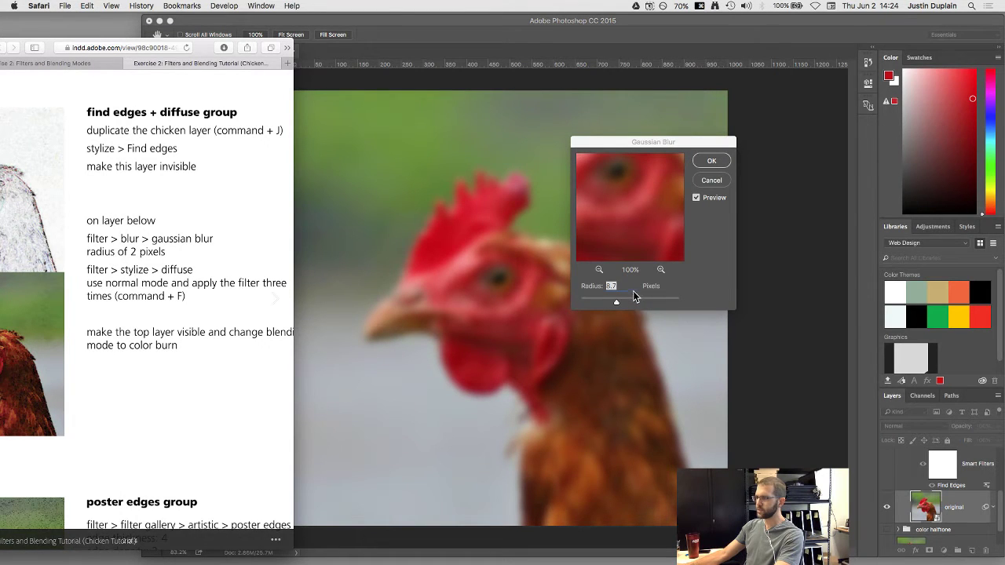
key(2)
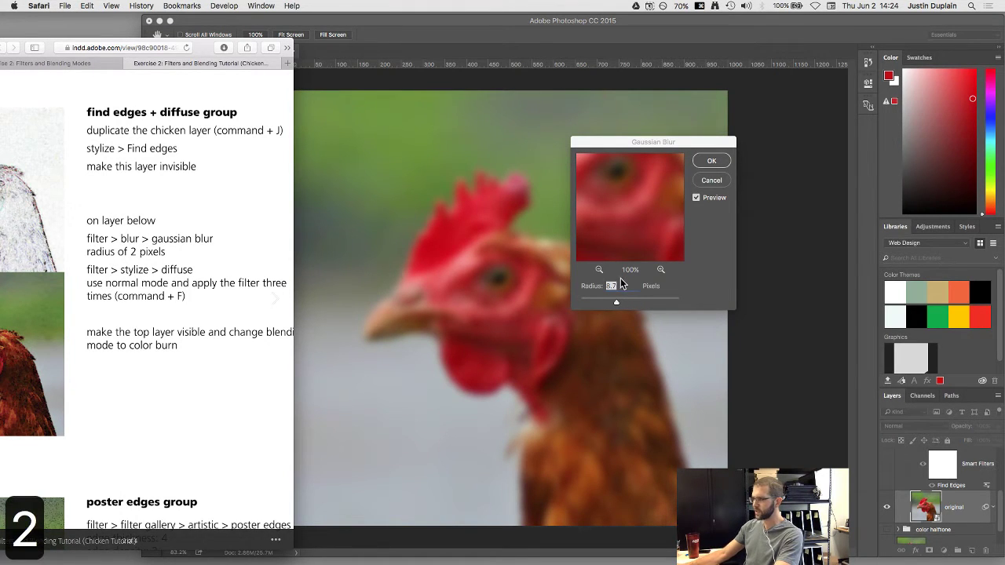
click(620, 286)
text(2)
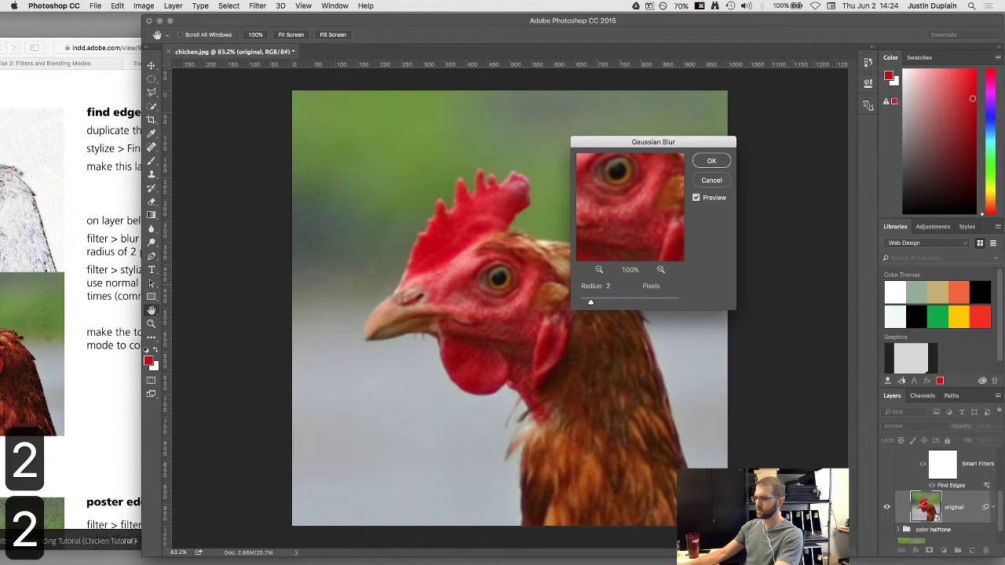
drag(615, 140, 644, 143)
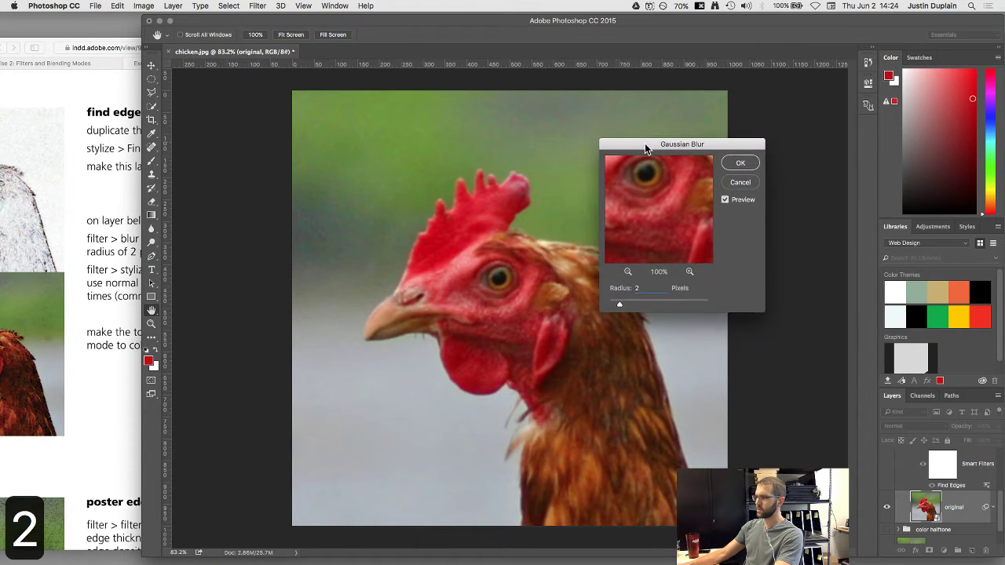
click(740, 165)
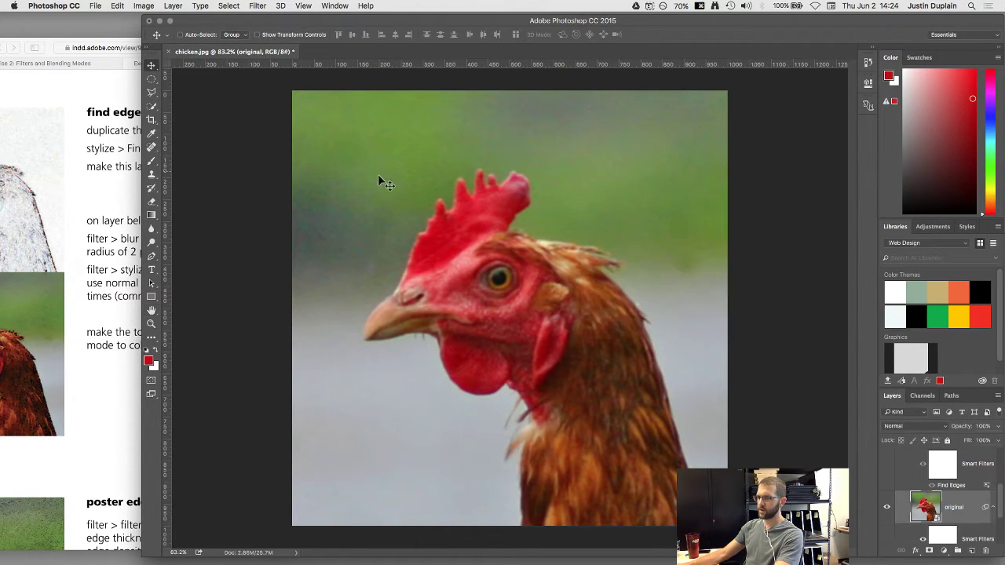
Check the diffuse instructions in Safari, and in Photoshop apply the Diffuse filter in Normal mode to the original layer
click(92, 222)
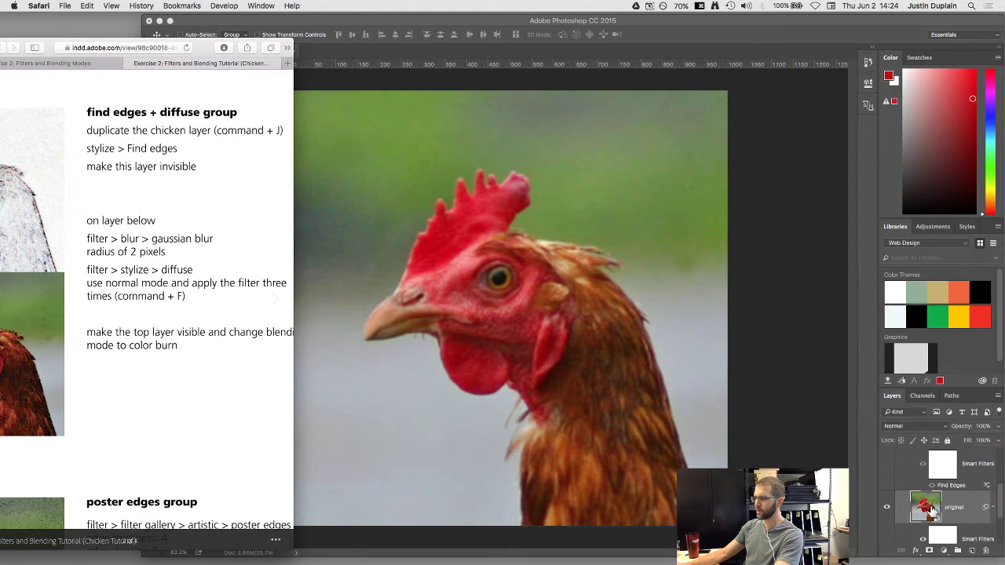
scroll(933, 512, down, 2)
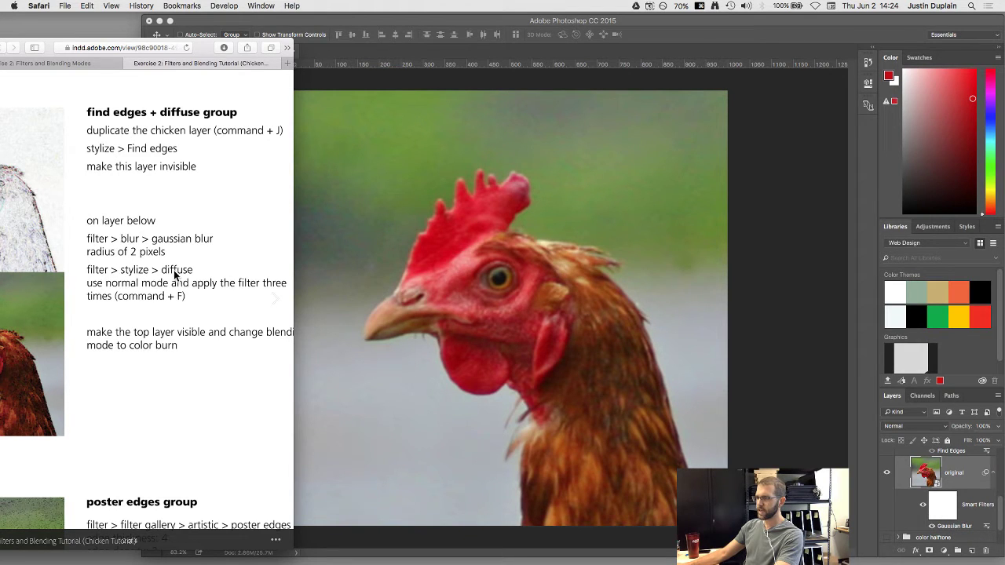
click(322, 29)
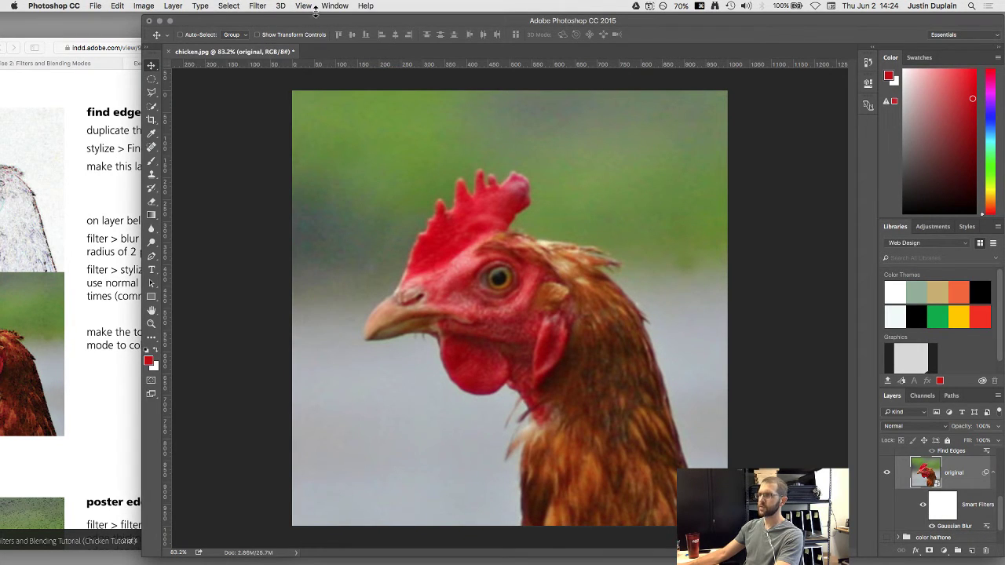
click(253, 10)
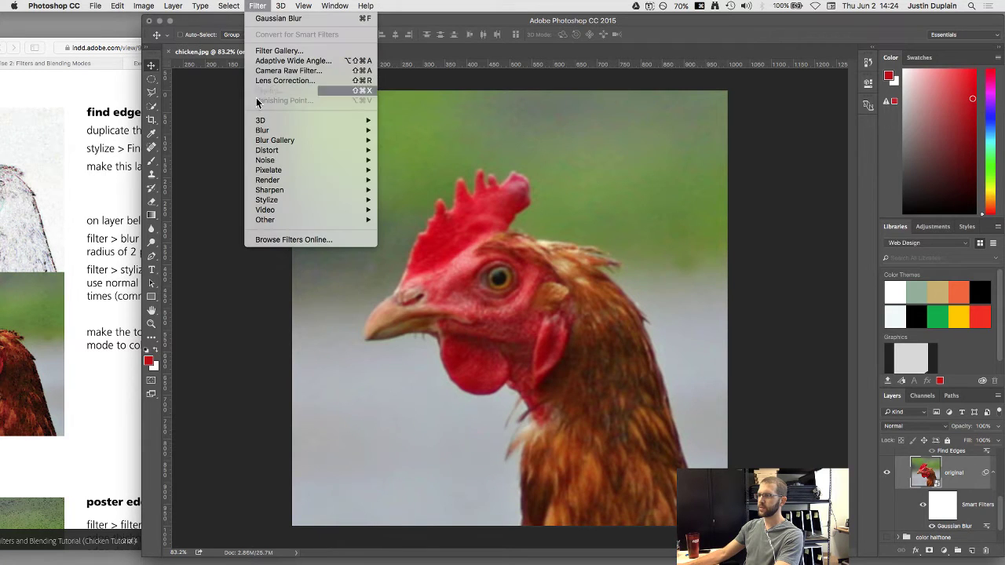
mouse_move(274, 199)
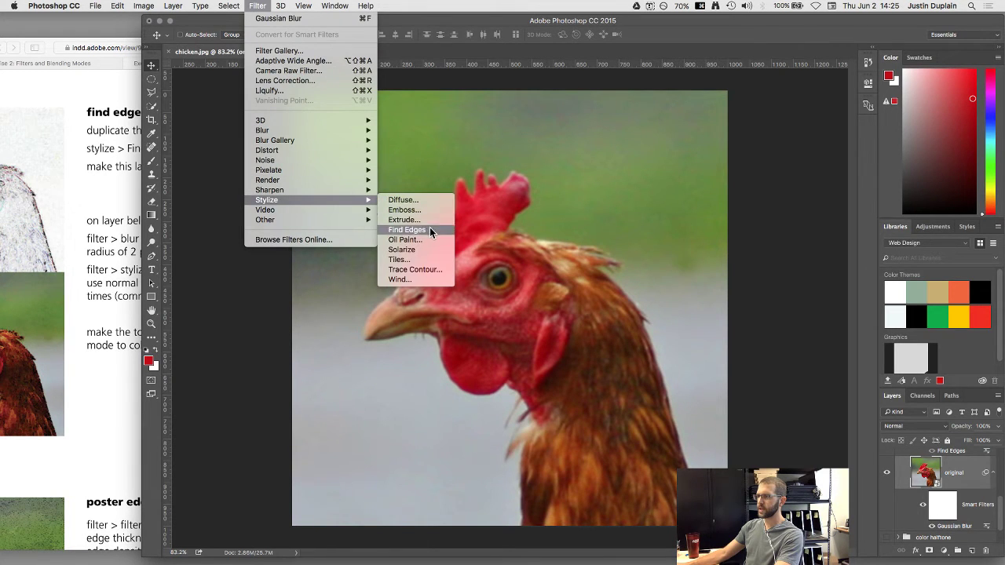
click(419, 201)
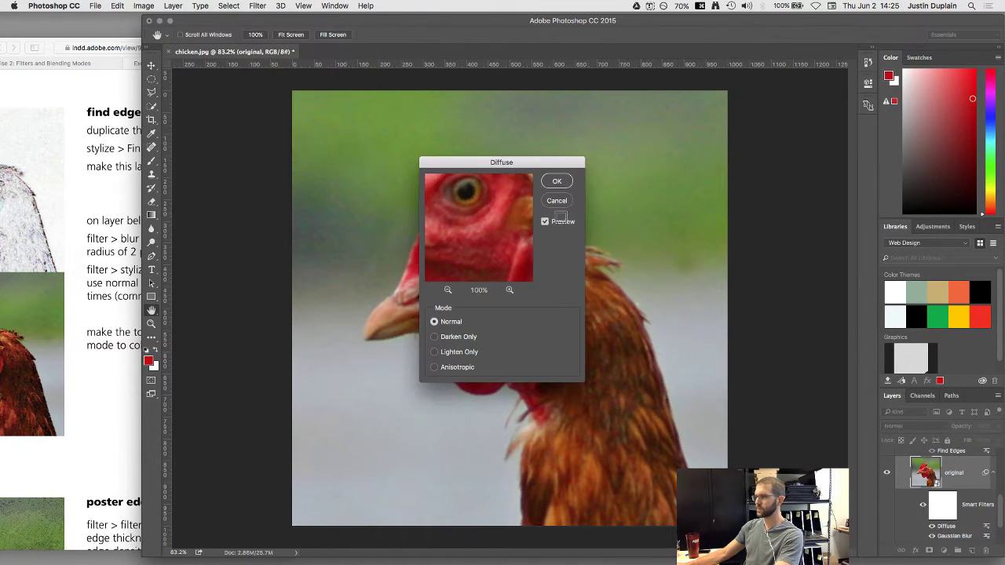
click(104, 289)
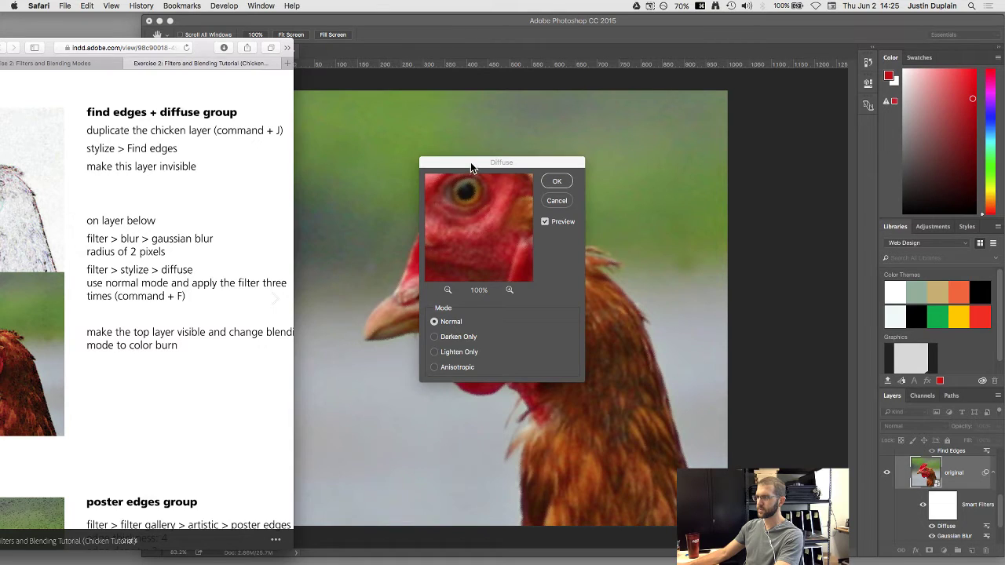
drag(470, 163, 453, 162)
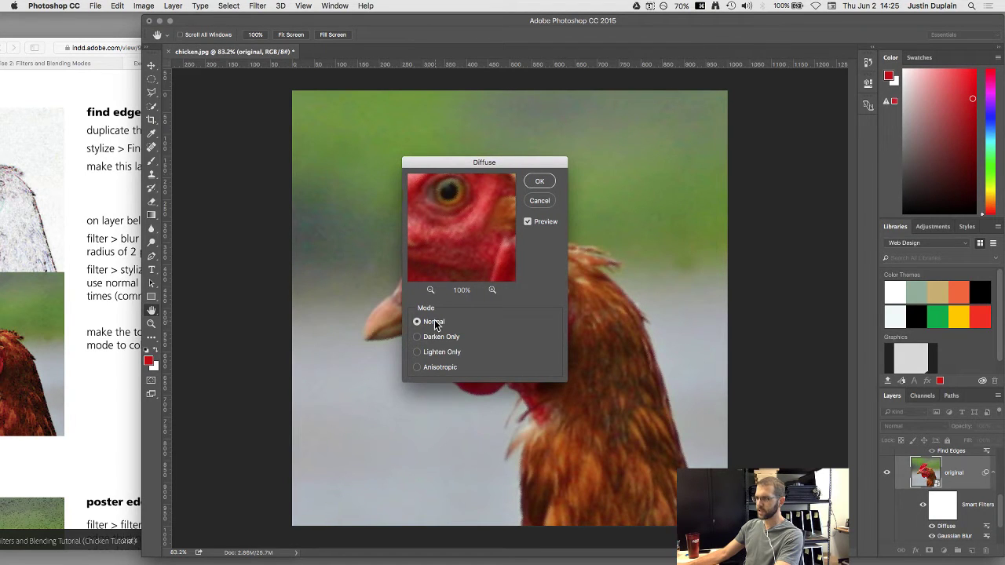
click(540, 182)
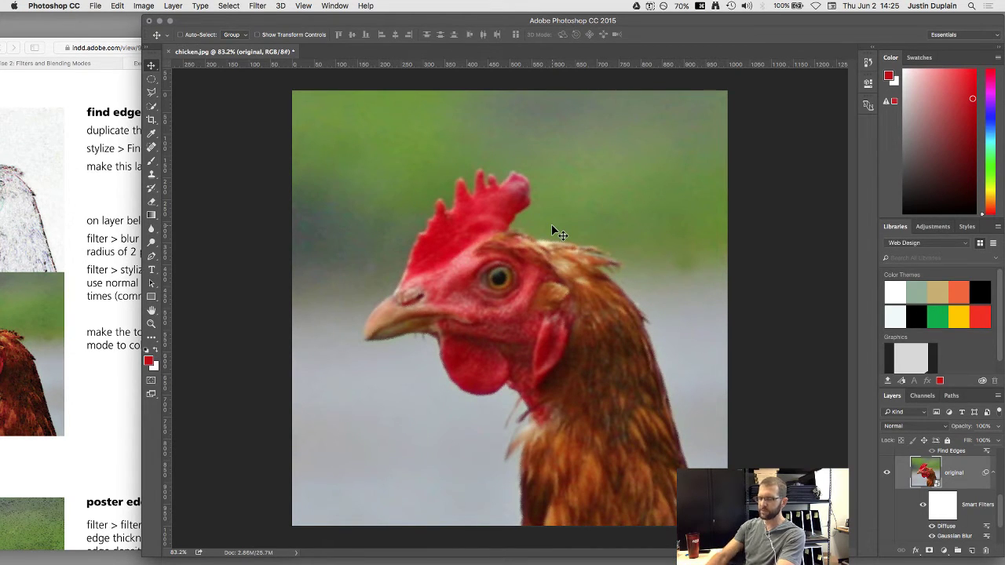
Apply the Diffuse filter in Normal mode two more times to the original layer, for three applications in total
click(63, 41)
click(399, 119)
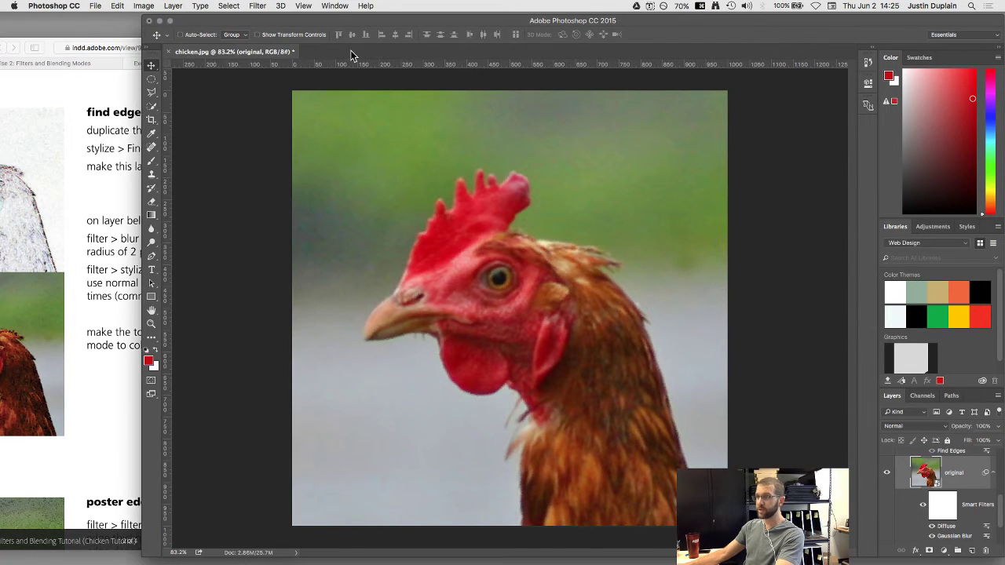
click(257, 7)
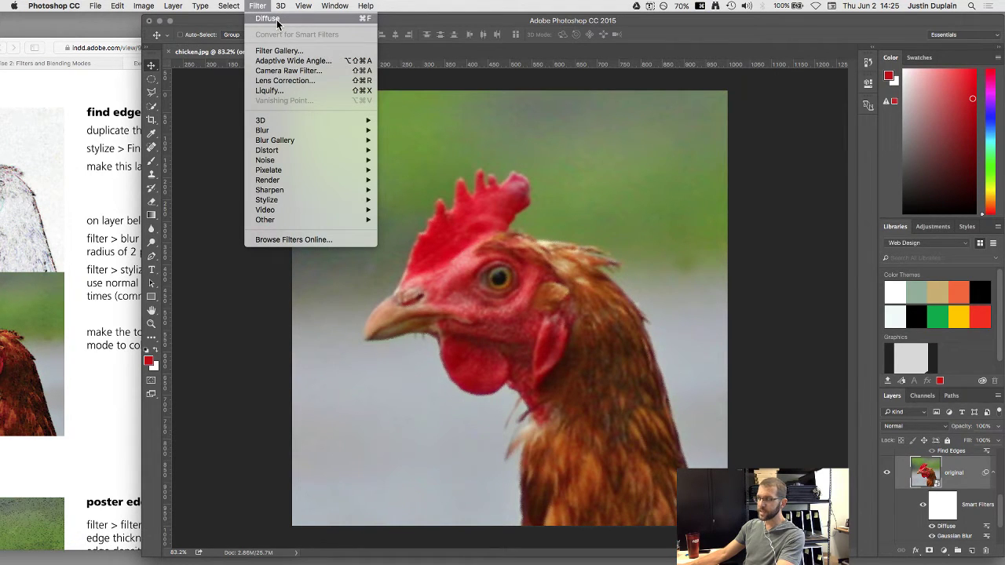
click(277, 21)
click(547, 185)
key(super+f)
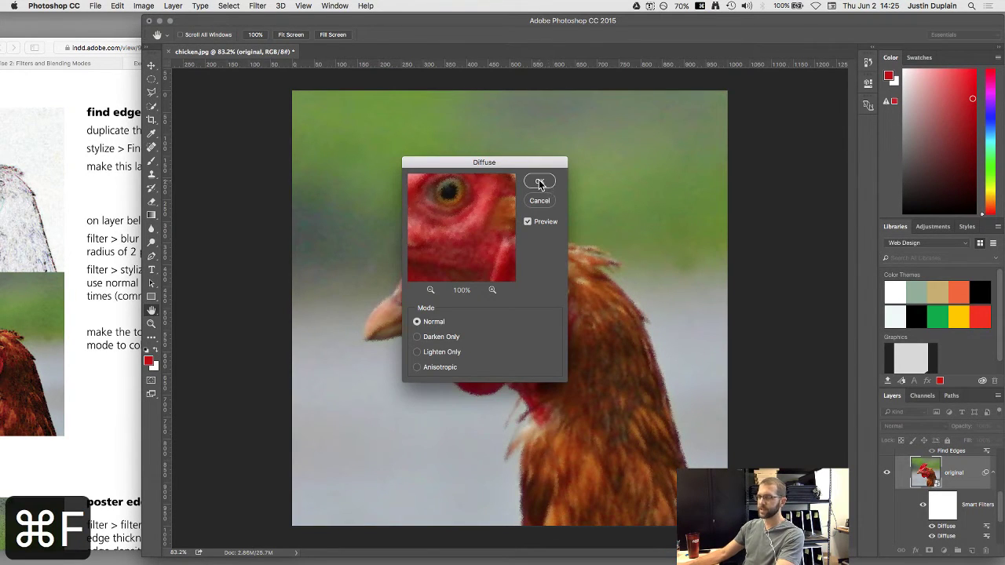
click(539, 183)
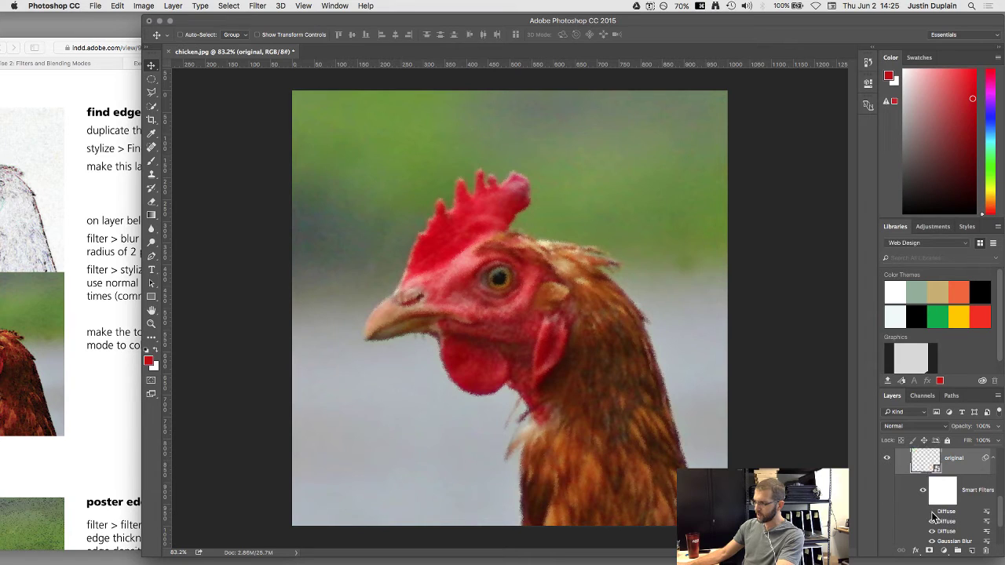
Toggle the original layer's smart filters off and on to compare their effect, and review the top Diffuse filter's settings
click(931, 513)
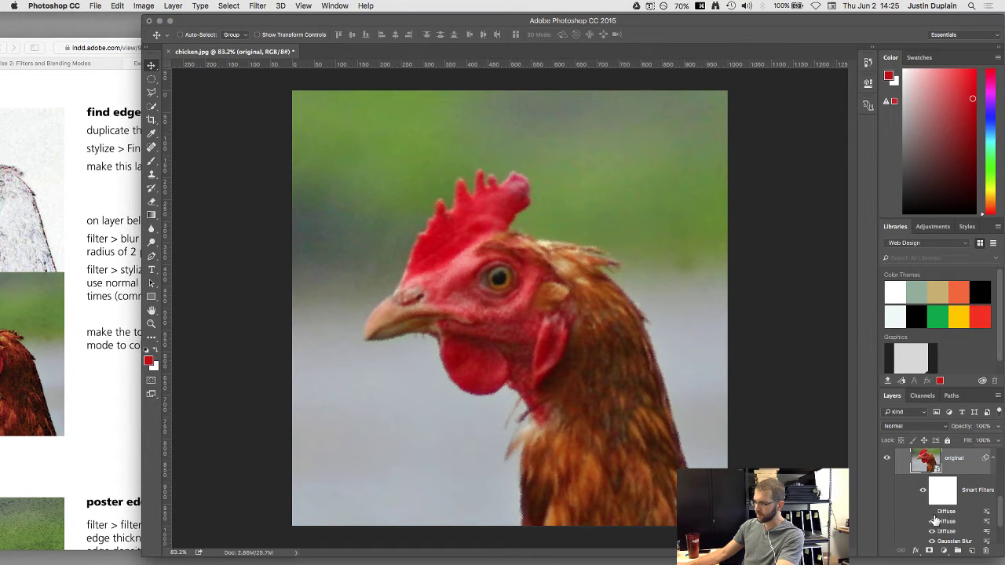
click(932, 514)
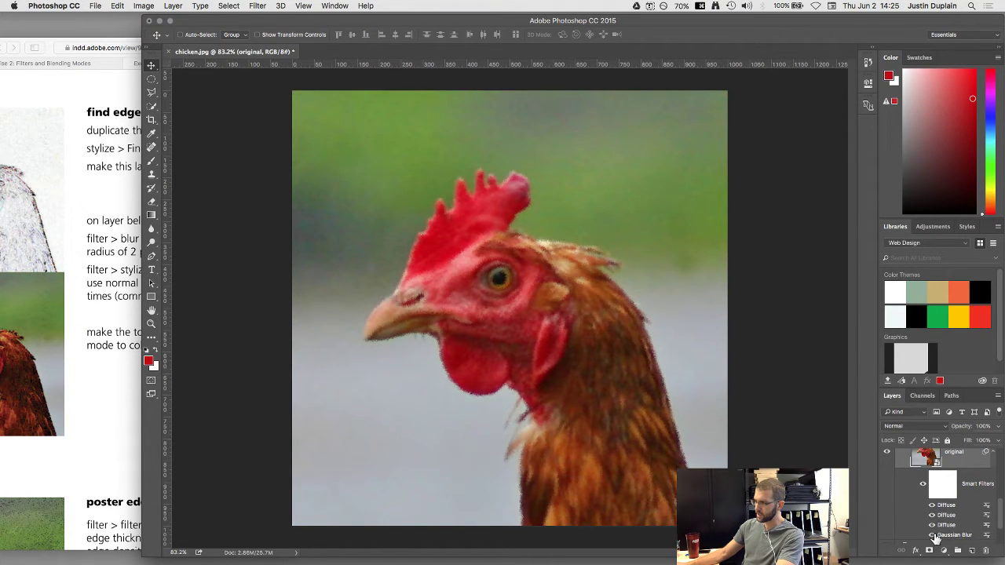
click(932, 536)
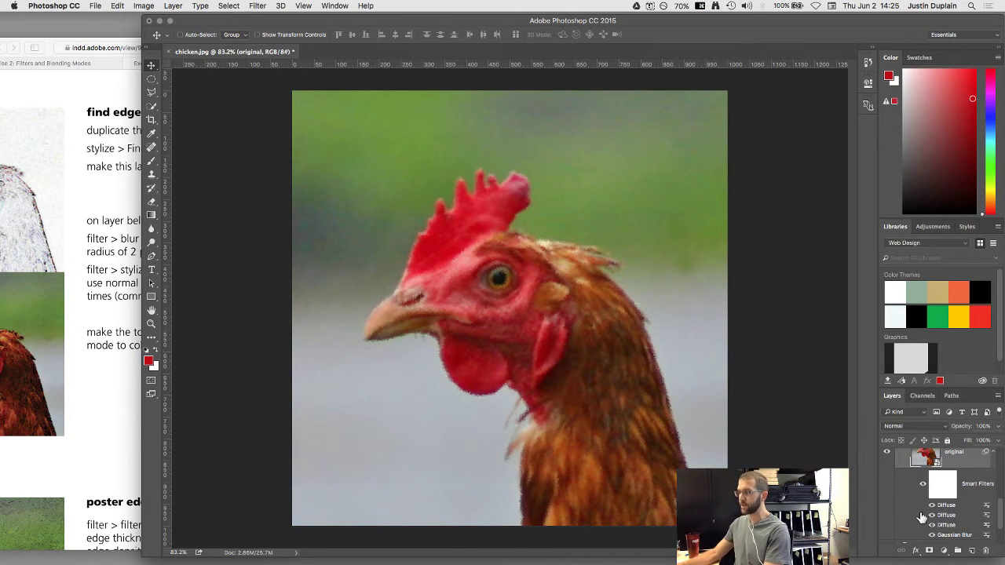
click(923, 485)
click(924, 486)
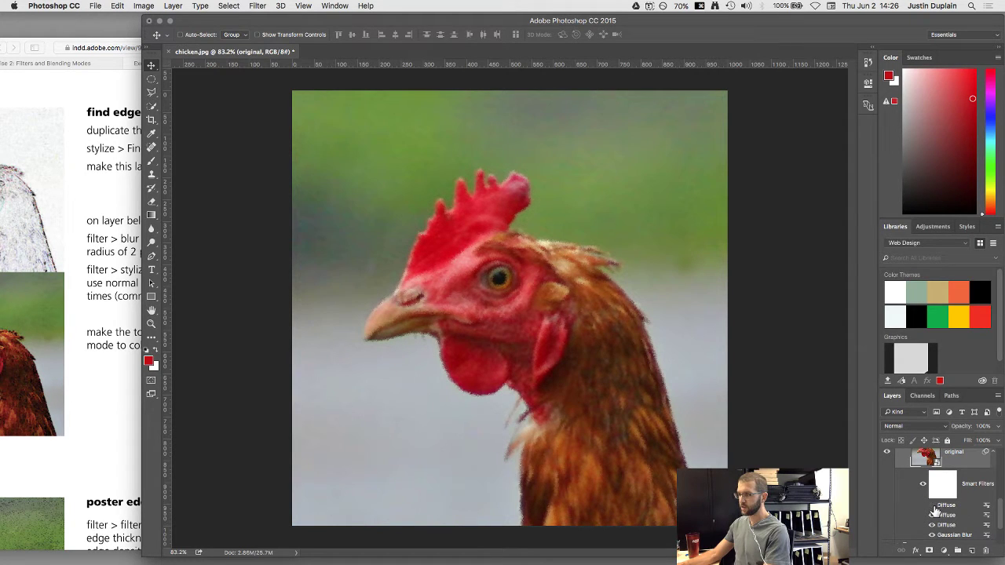
double_click(946, 506)
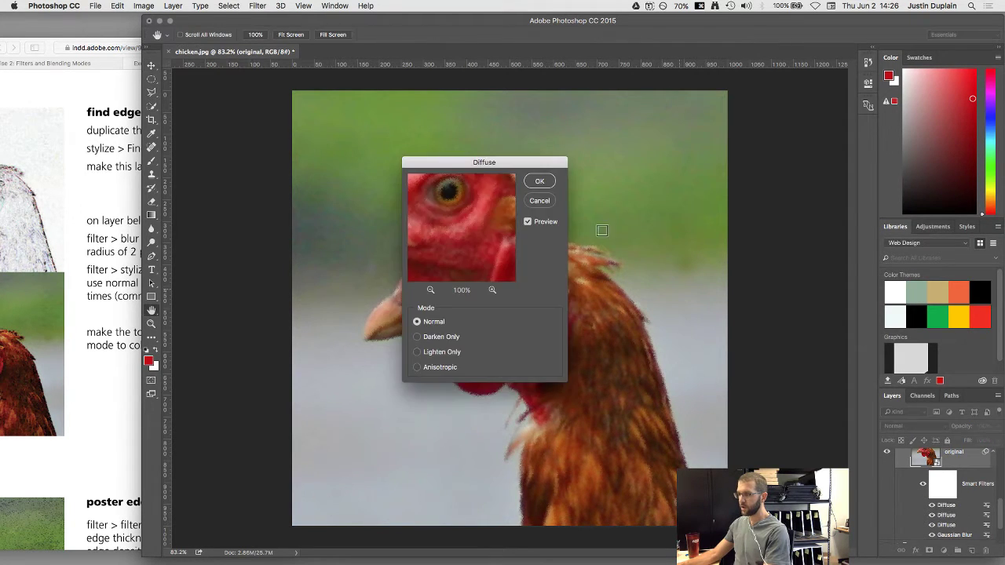
click(540, 181)
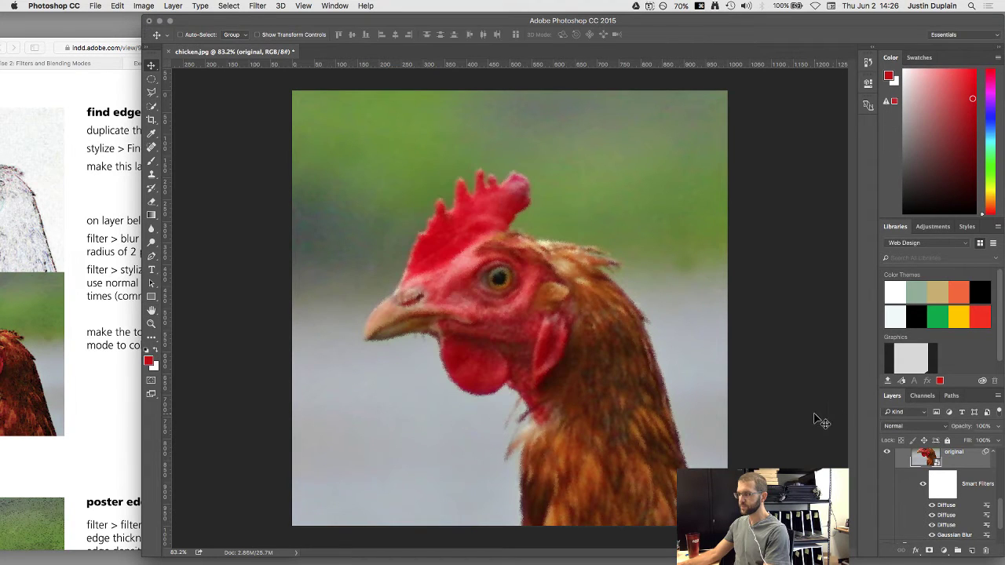
Check the instructions in Safari, and in Photoshop rename the original copy layer as find edges
scroll(931, 484, up, 2)
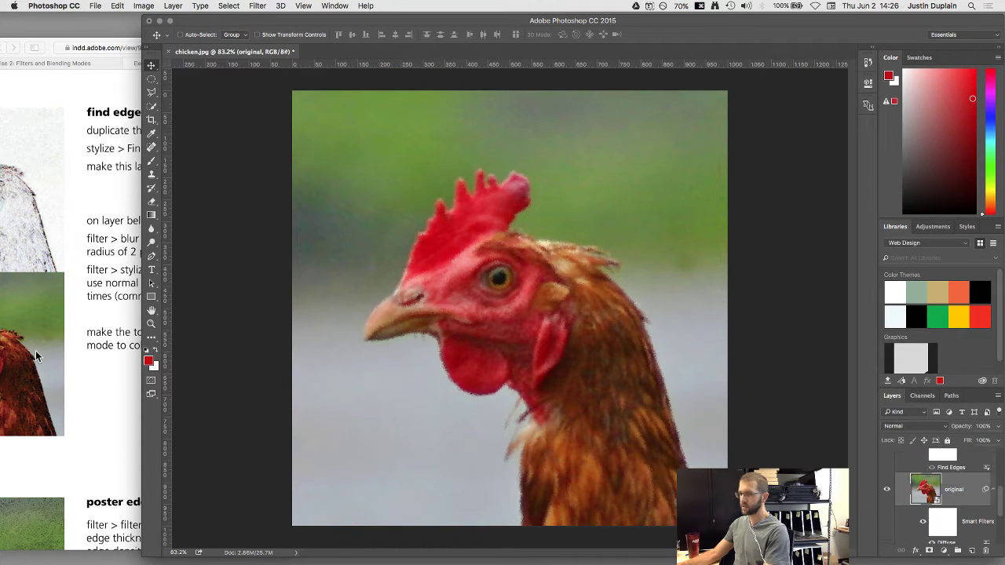
click(77, 293)
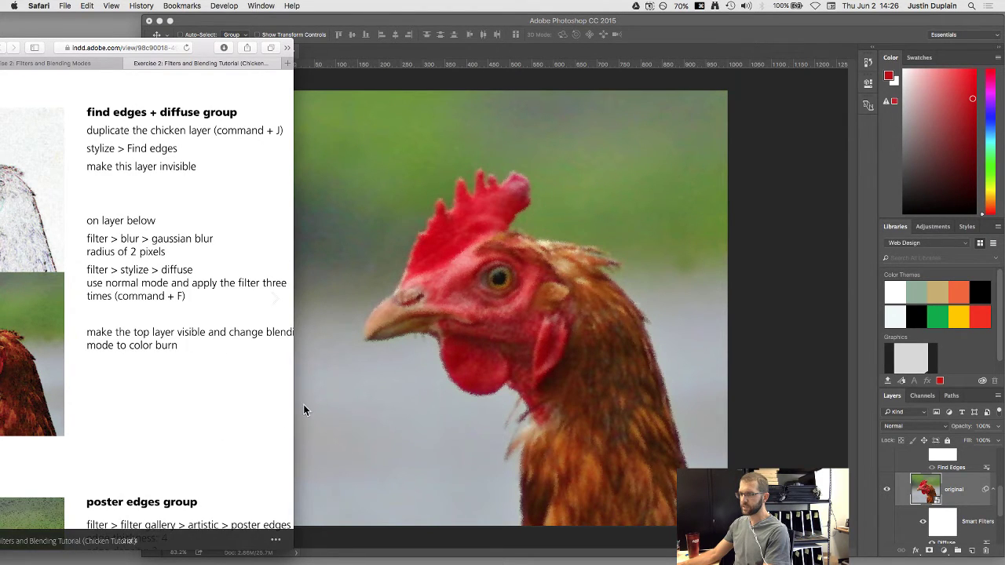
click(302, 299)
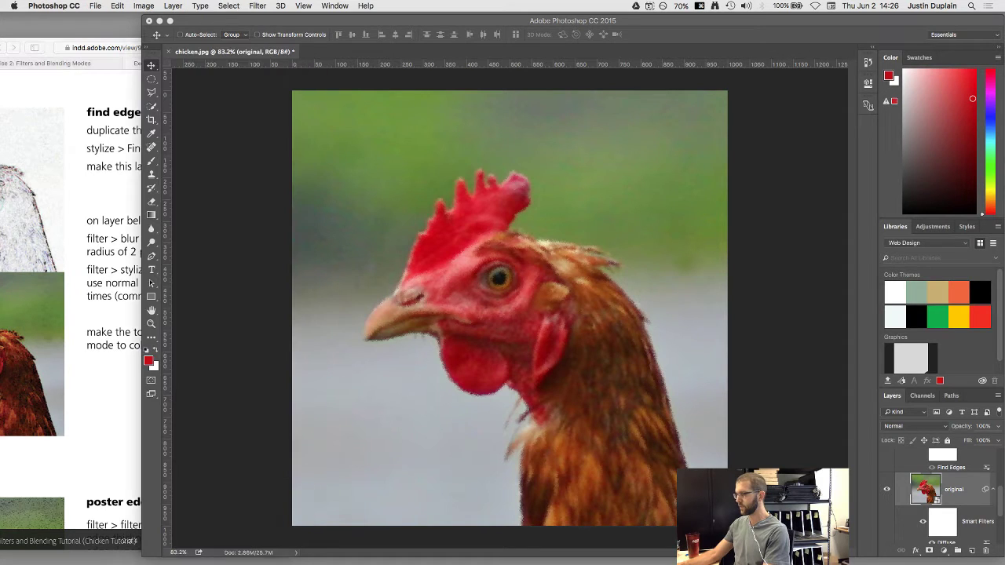
scroll(942, 487, up, 3)
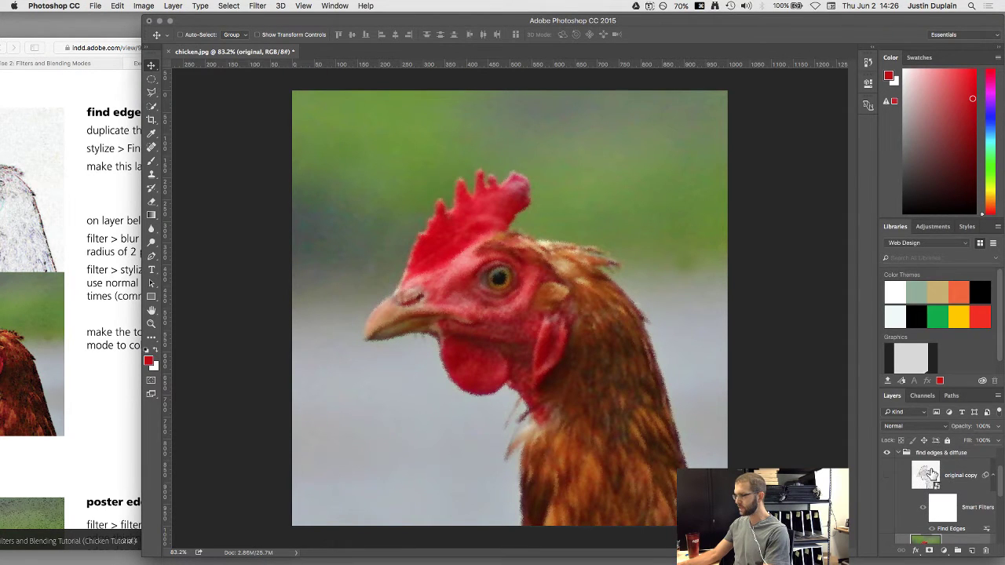
click(932, 476)
double_click(953, 474)
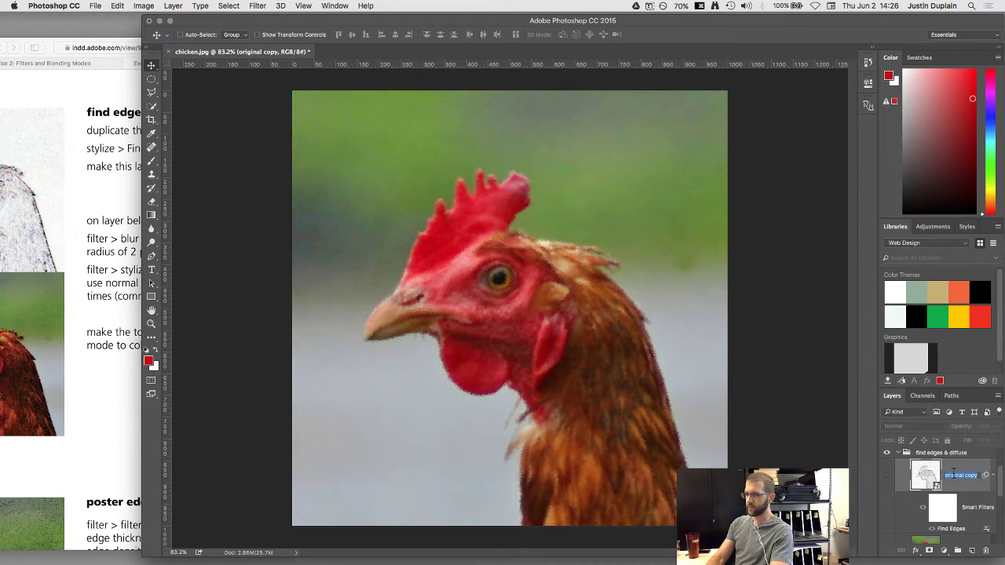
text(find edges)
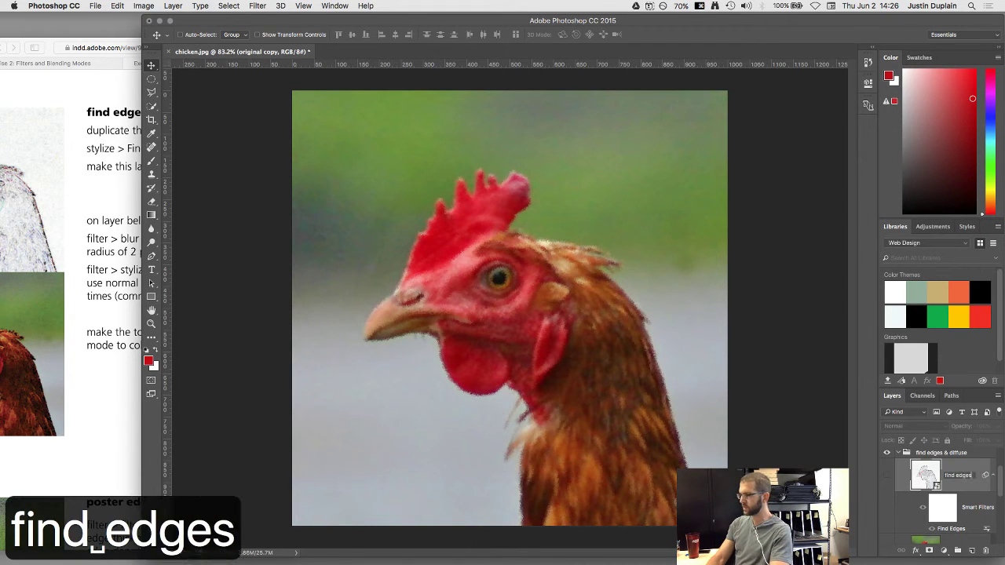
key(Return)
Check the instructions in Safari again, and in Photoshop rename the original layer below find edges as diffuse
click(43, 192)
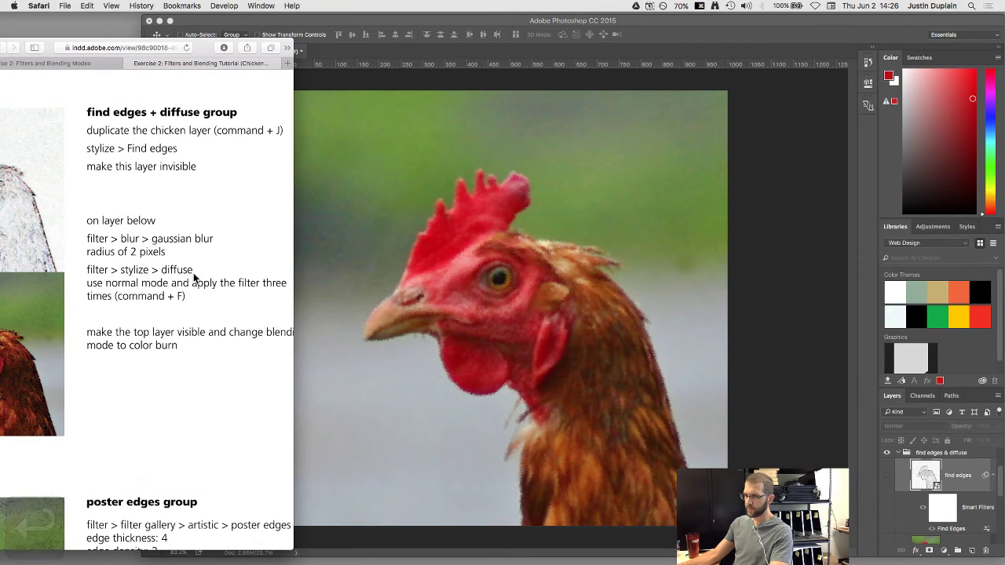
scroll(965, 526, down, 3)
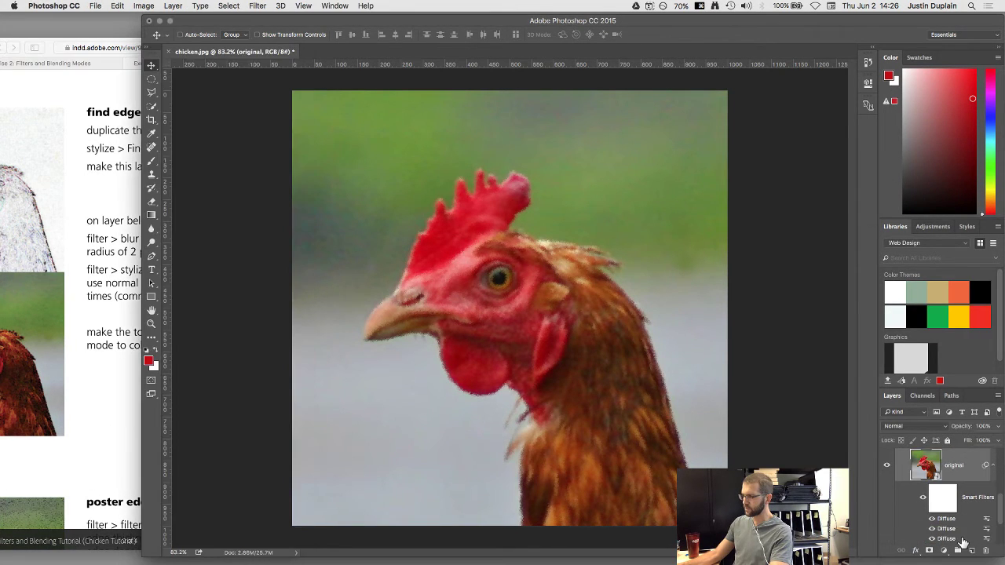
double_click(961, 538)
click(580, 210)
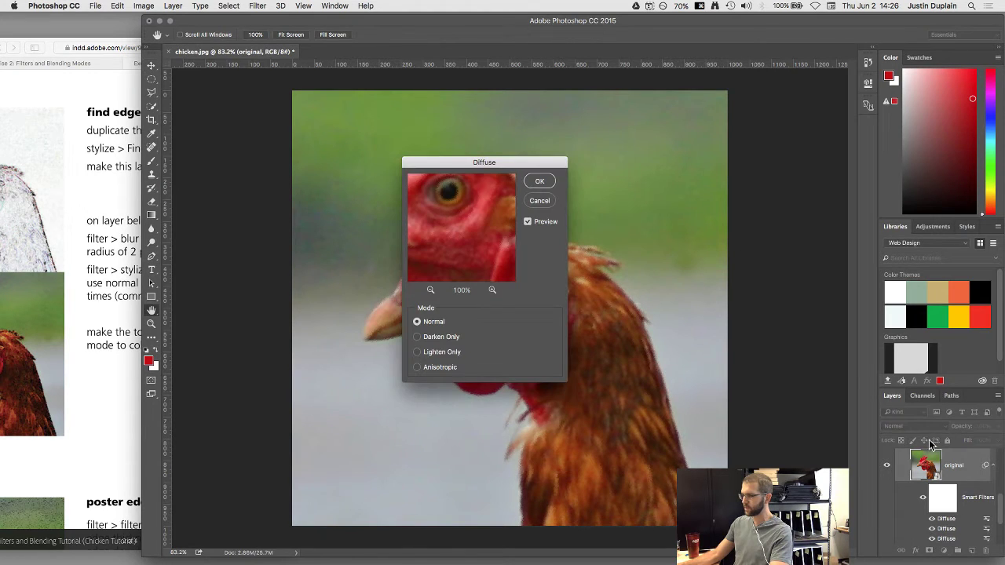
click(541, 201)
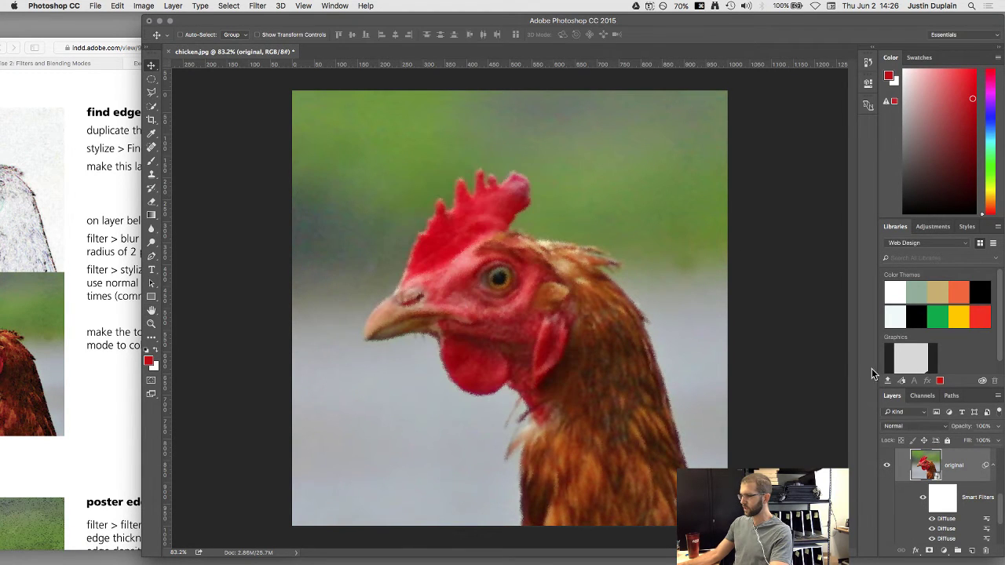
text(diffuse)
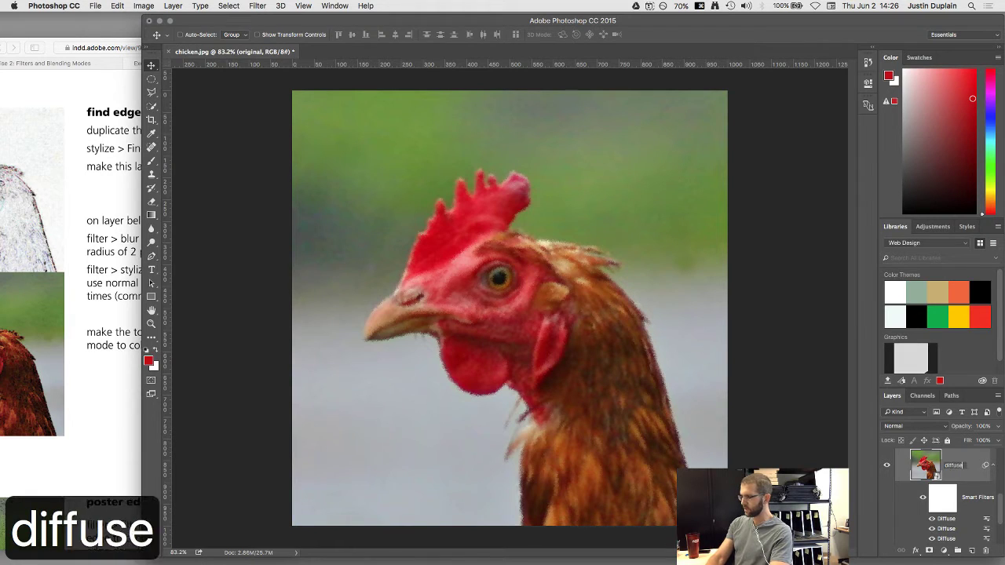
key(Return)
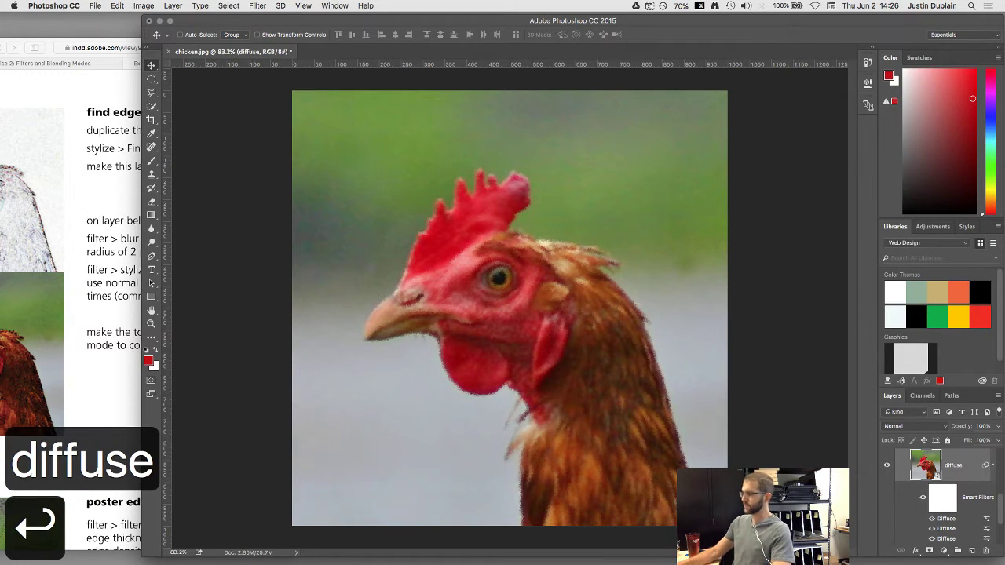
Select the find edges layer, make it visible, and check its blending instruction in Safari
scroll(934, 469, up, 1)
scroll(934, 471, up, 1)
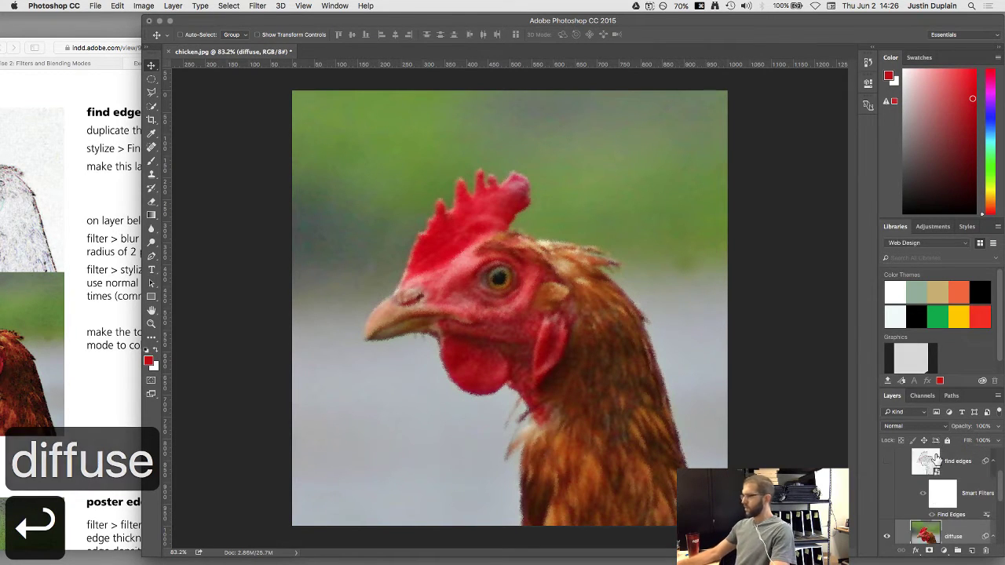
click(911, 465)
click(887, 466)
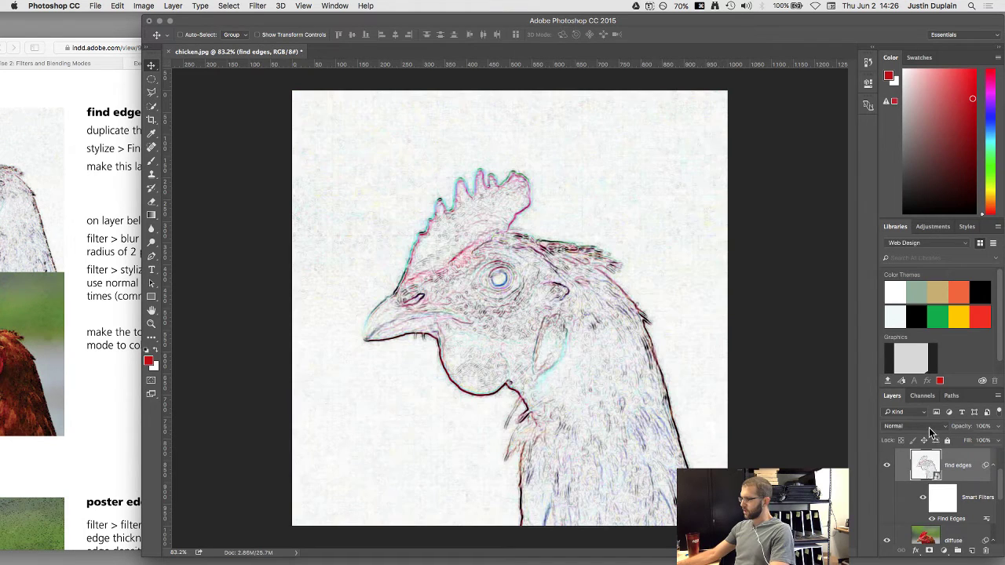
click(113, 363)
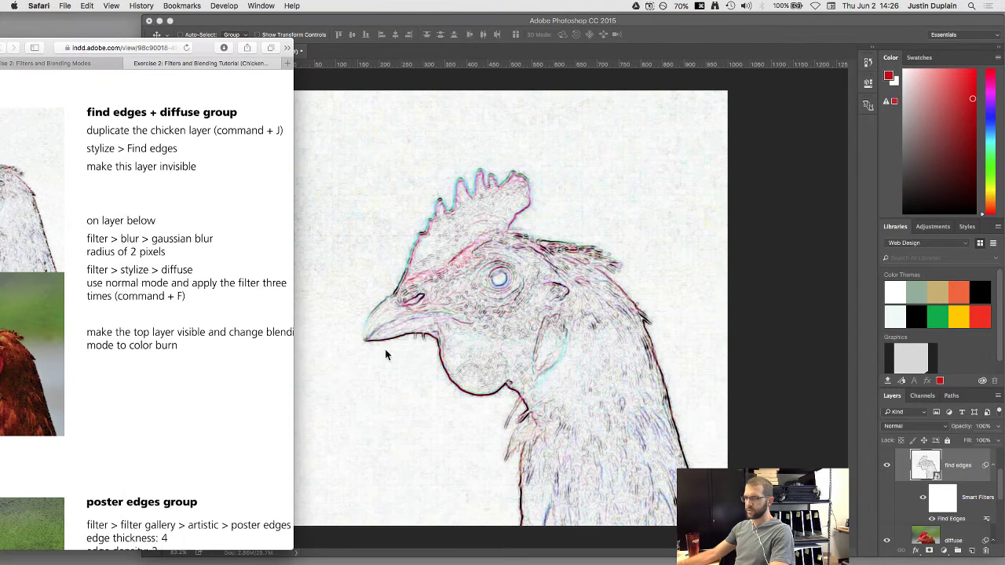
In Photoshop, set the find edges layer's blending mode to Color Burn
click(937, 424)
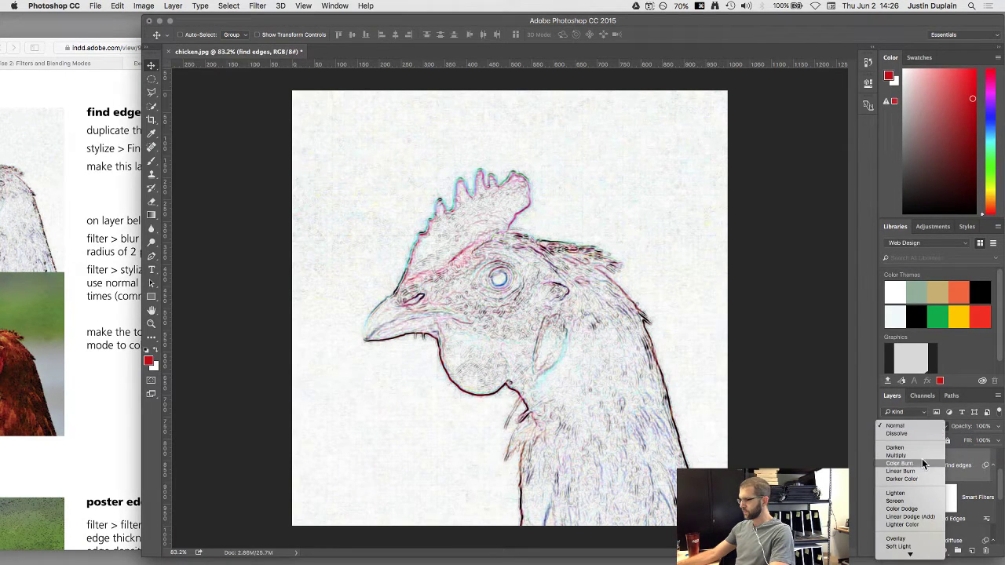
scroll(921, 471, down, 5)
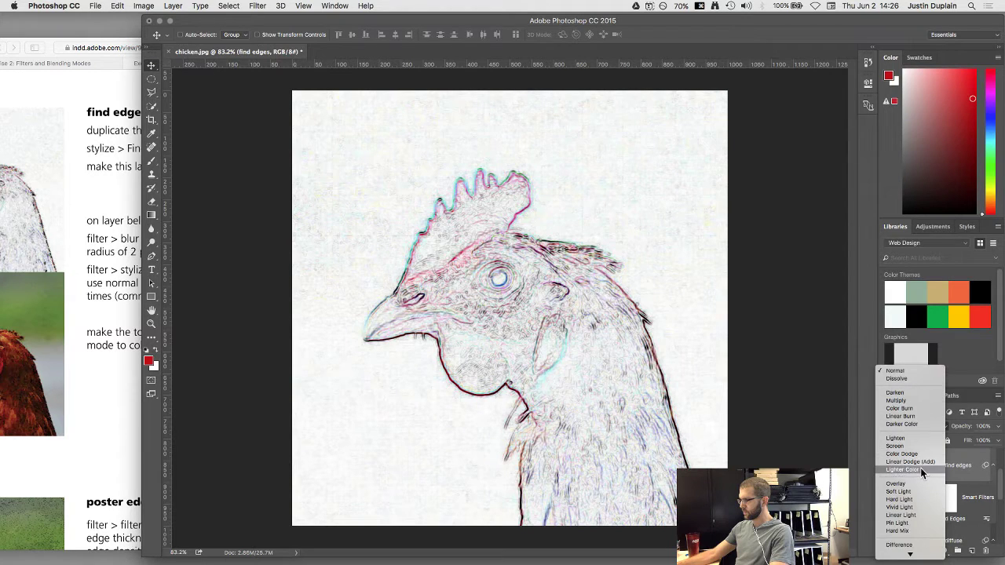
scroll(923, 471, down, 2)
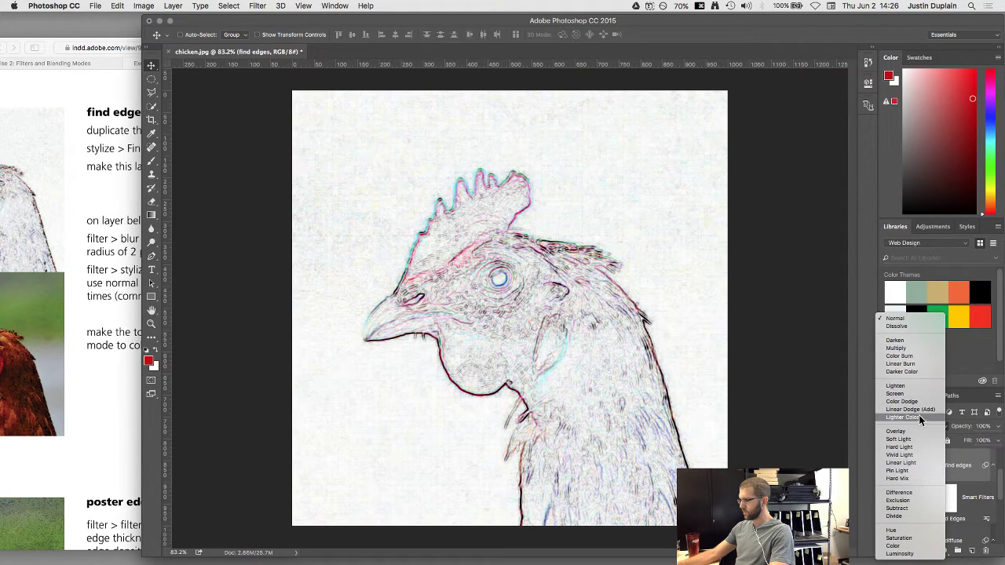
click(908, 358)
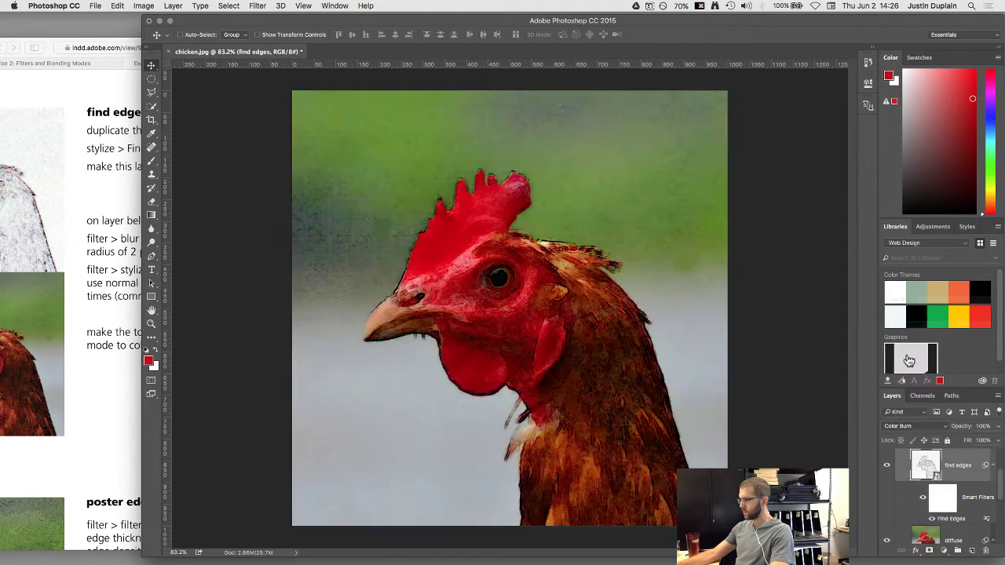
click(934, 426)
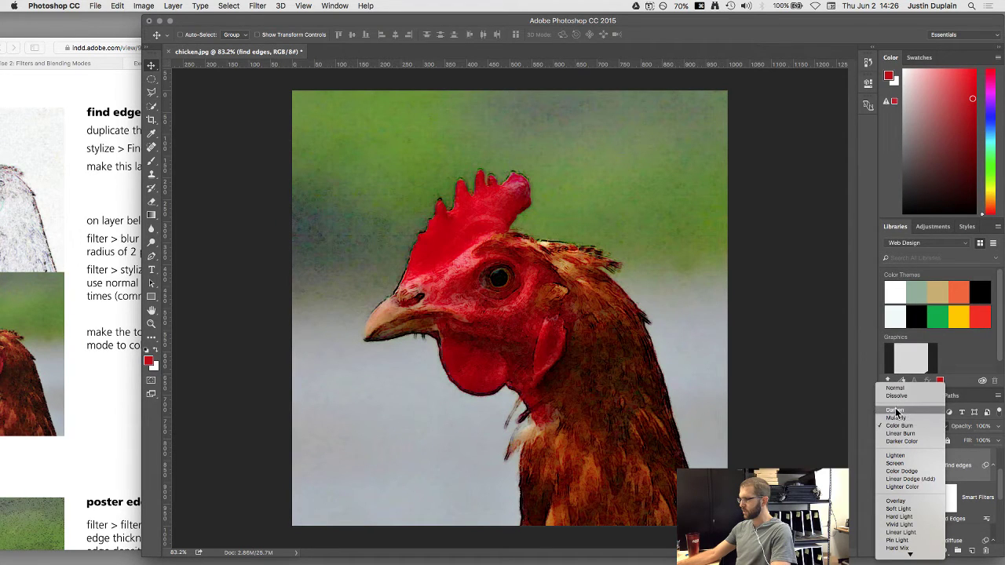
click(861, 426)
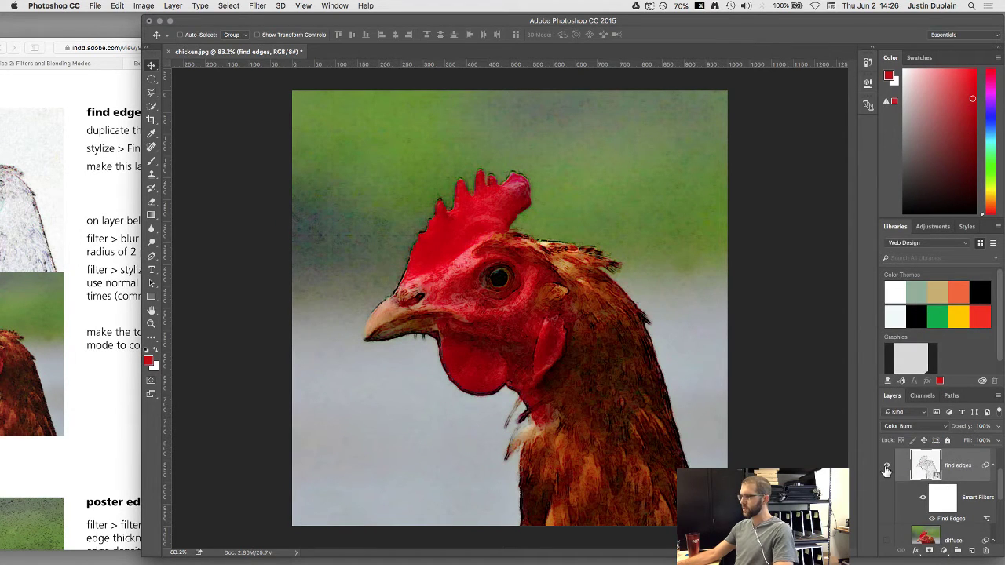
Show the find edges layer on its own and restore the other layers to compare it with the blended image
alt+click(886, 467)
alt+click(887, 467)
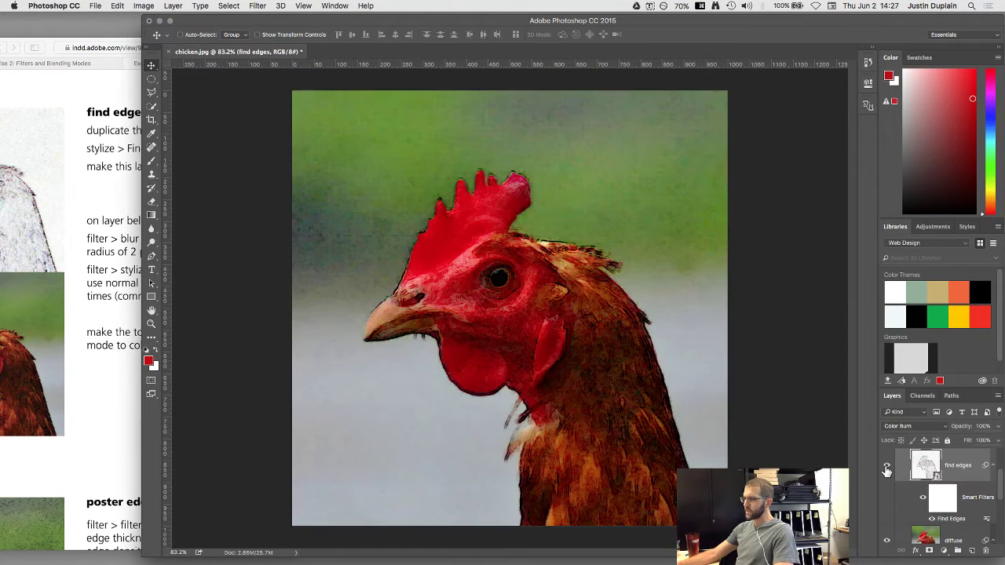
alt+click(886, 467)
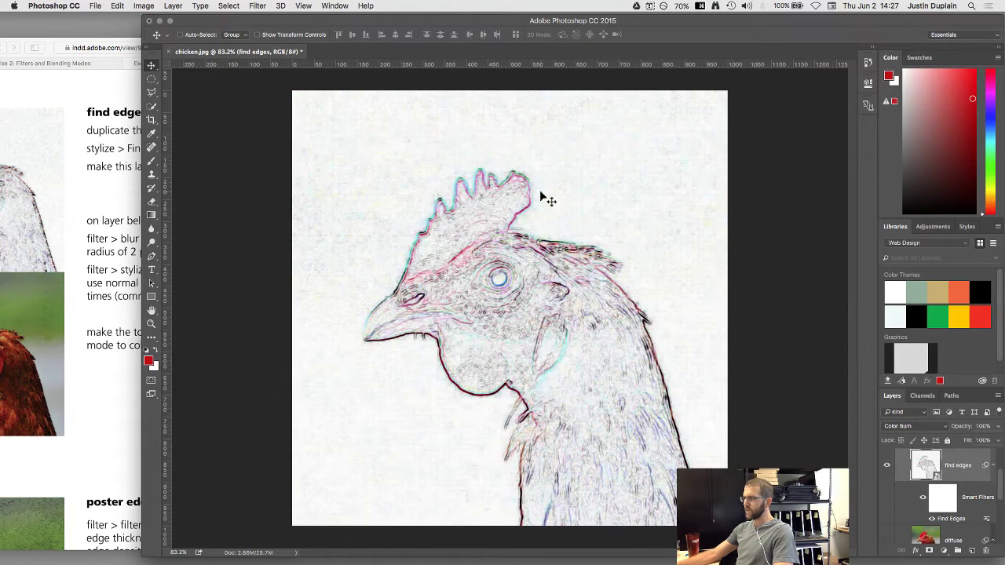
alt+click(887, 465)
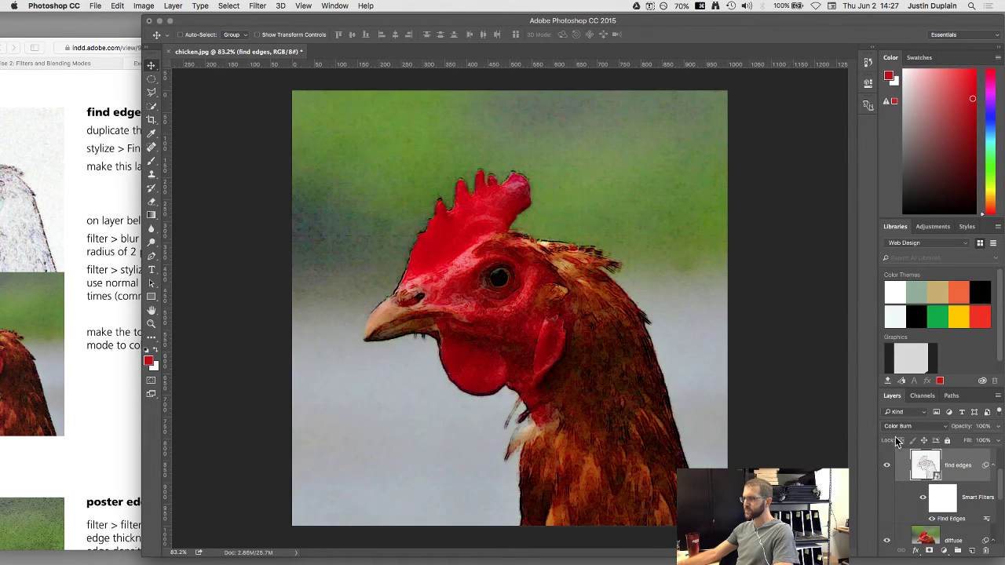
Toggle the find edges layer's visibility several times to compare the image with and without the blended edges
click(887, 467)
click(887, 468)
click(888, 468)
click(887, 469)
click(888, 468)
click(887, 469)
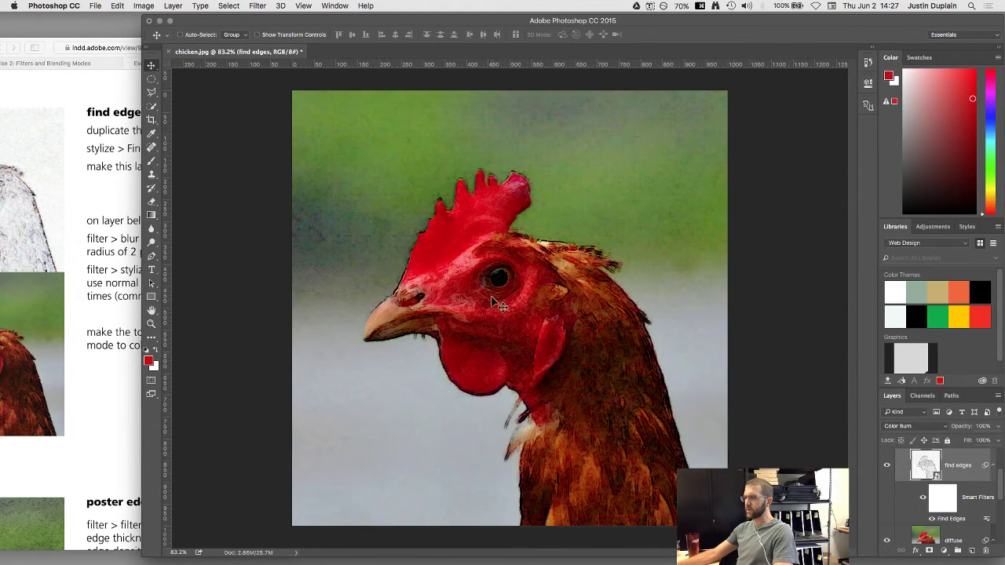
Inspect the chicken's head up close, isolating the find edges layer and restoring the other layers
scroll(463, 382, up, 3)
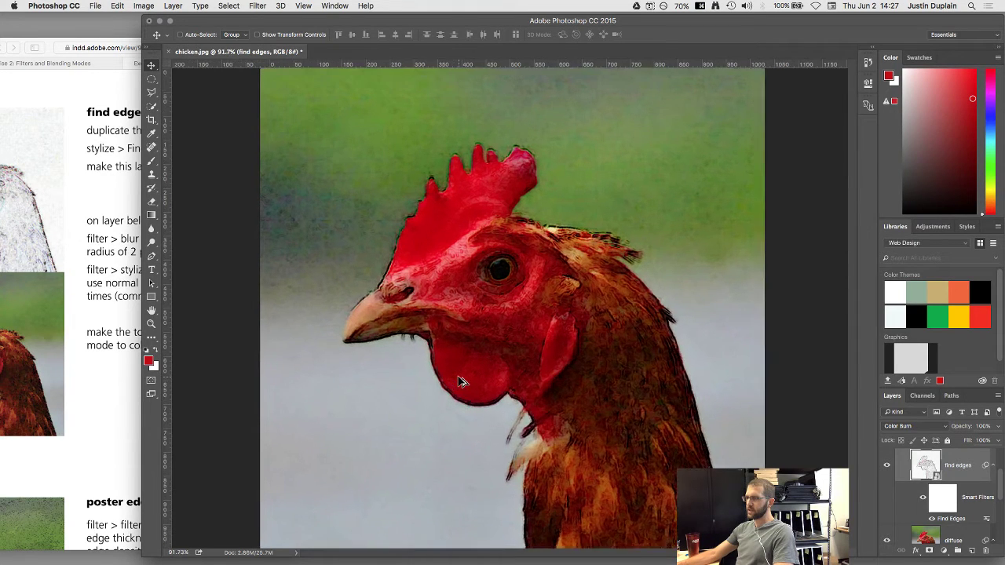
alt+click(887, 468)
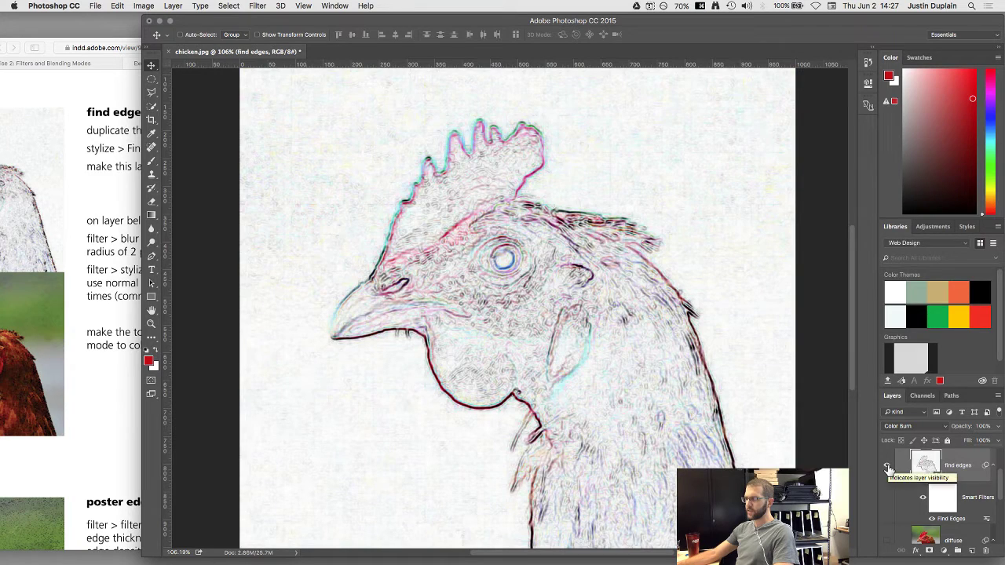
alt+click(887, 468)
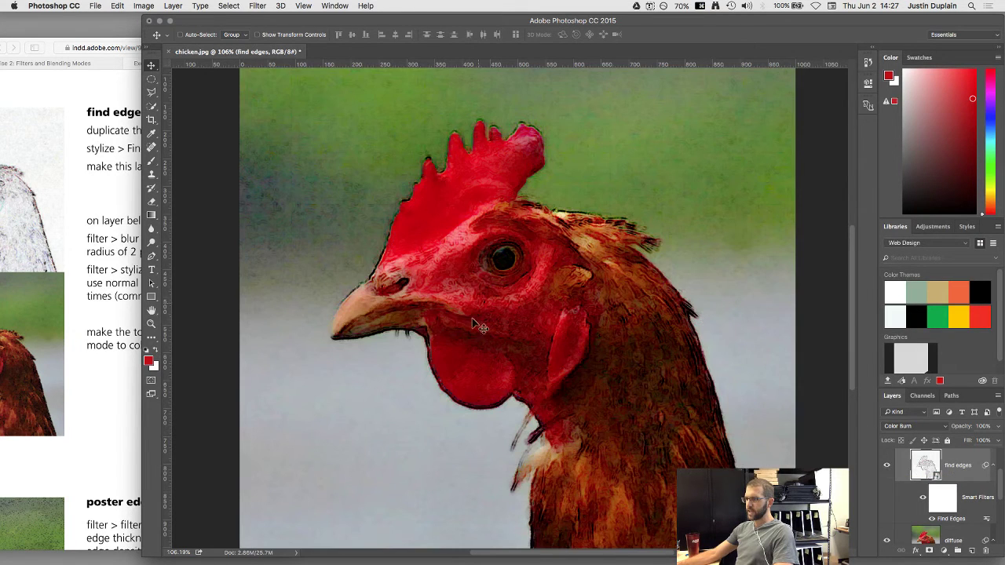
Examine the diffuse layer alone and its list of smart filters, and show the find edges layer again
scroll(899, 493, up, 1)
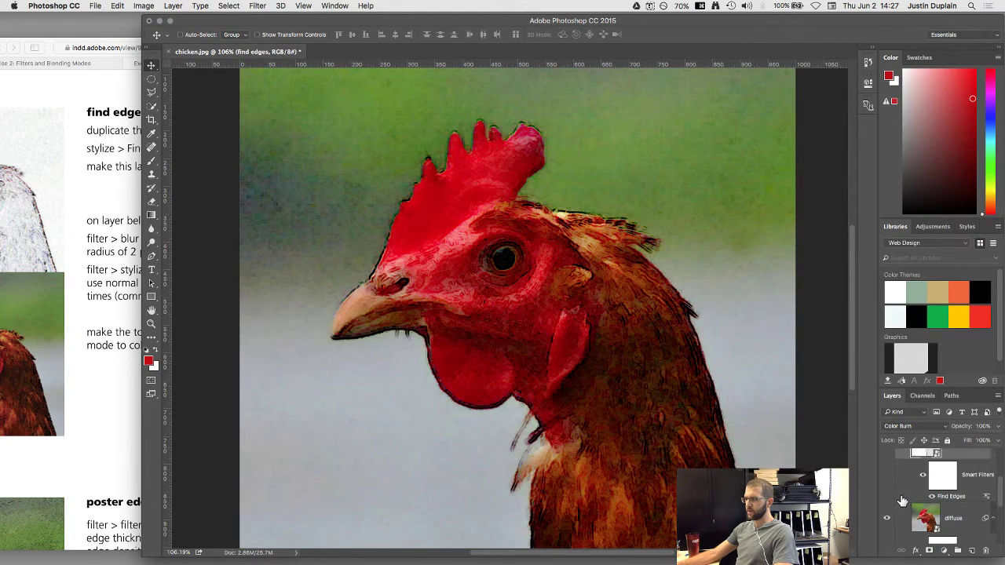
click(887, 482)
scroll(887, 518, down, 3)
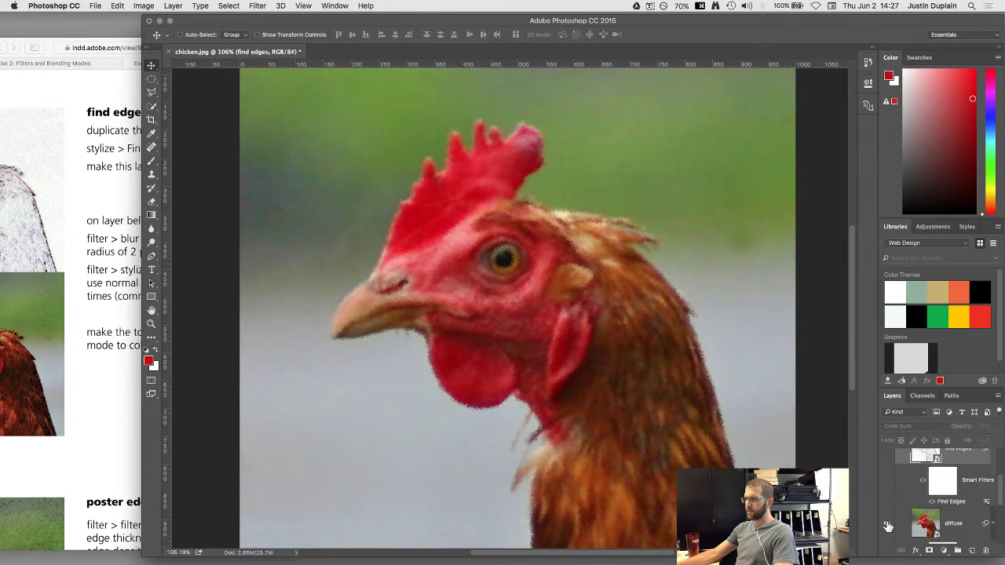
click(887, 515)
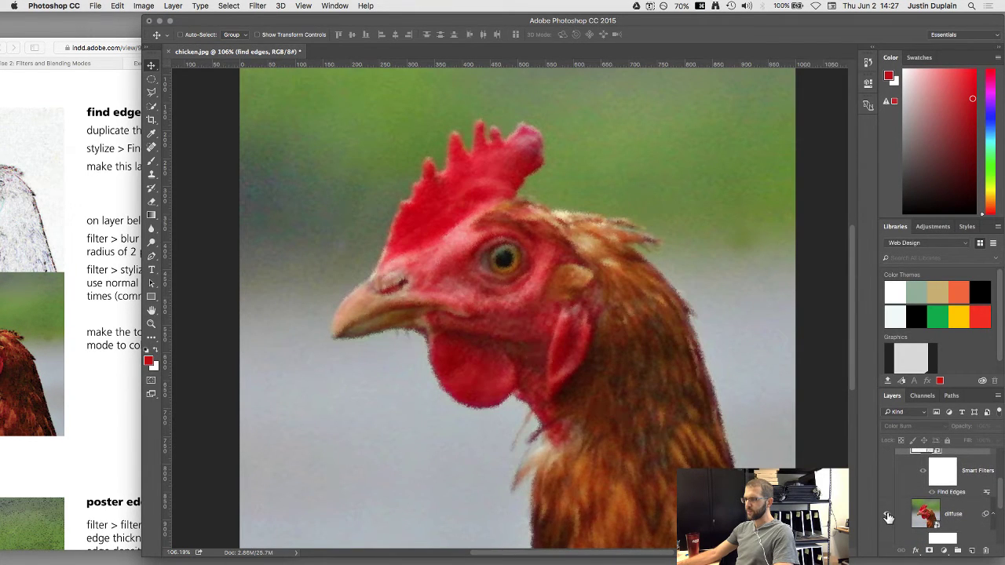
scroll(918, 522, down, 5)
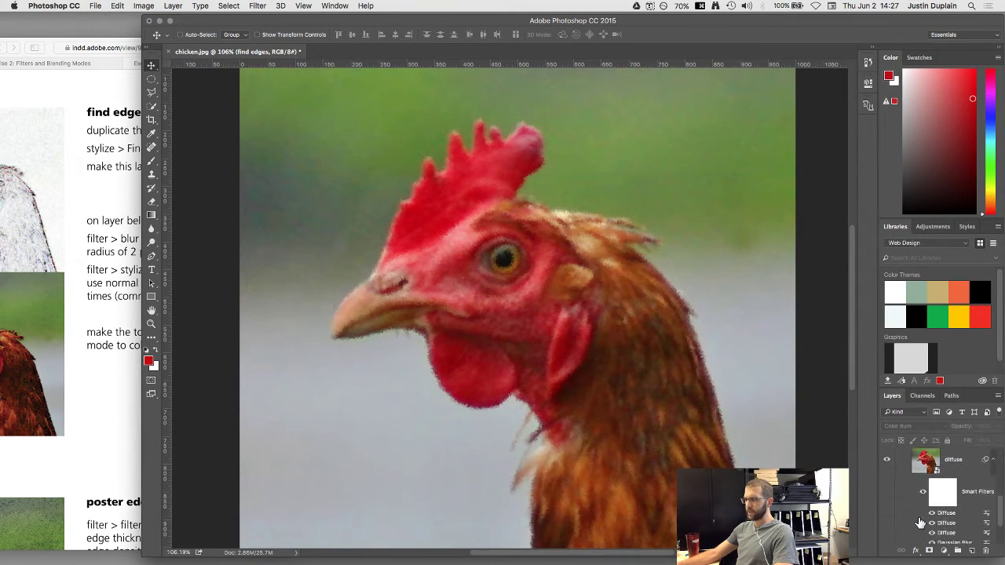
scroll(918, 521, up, 3)
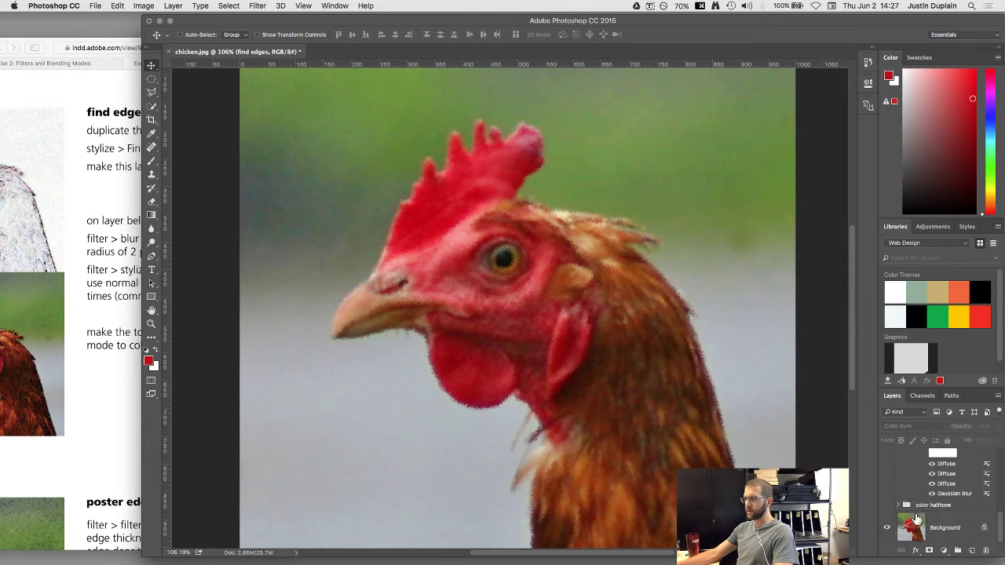
scroll(901, 496, up, 3)
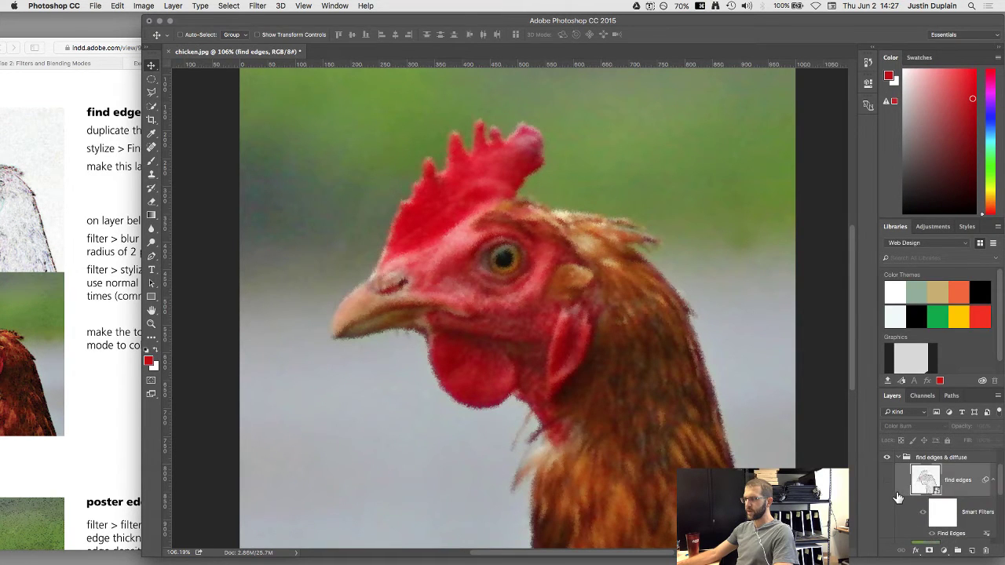
click(887, 480)
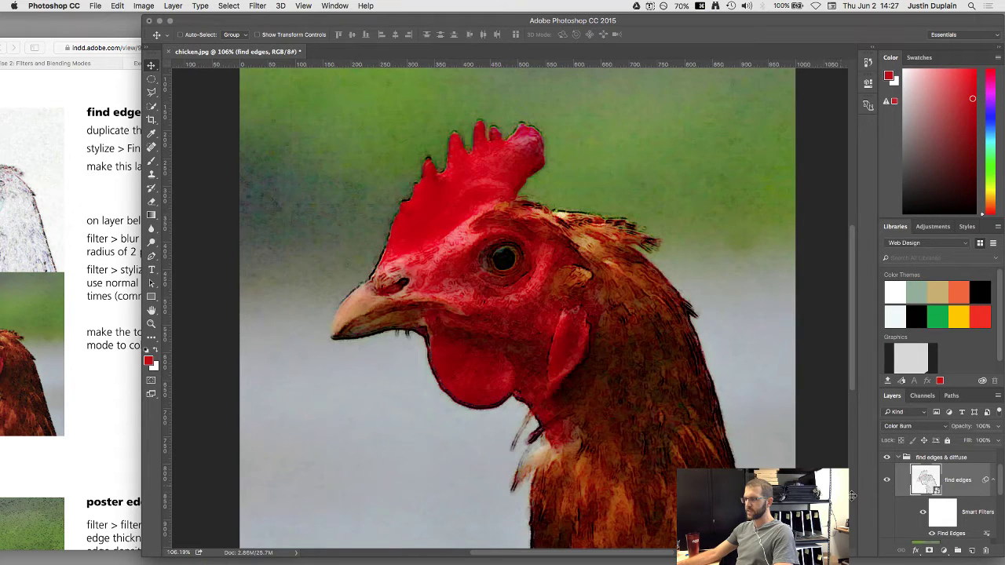
Review the whole blended image, select the diffuse layer, and collapse the find edges & diffuse group
scroll(851, 495, down, 2)
scroll(895, 522, down, 1)
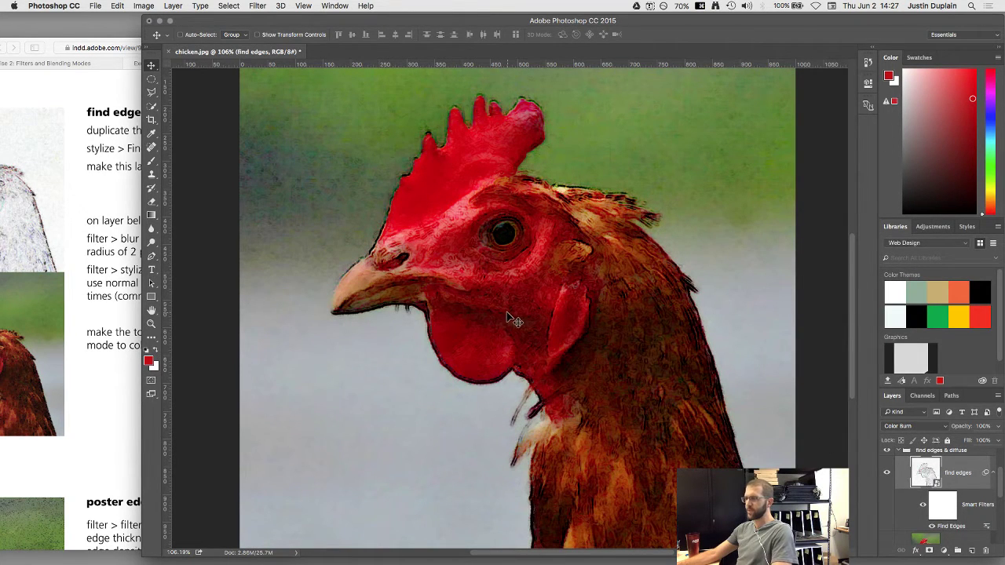
scroll(509, 317, down, 1)
scroll(509, 317, down, 2)
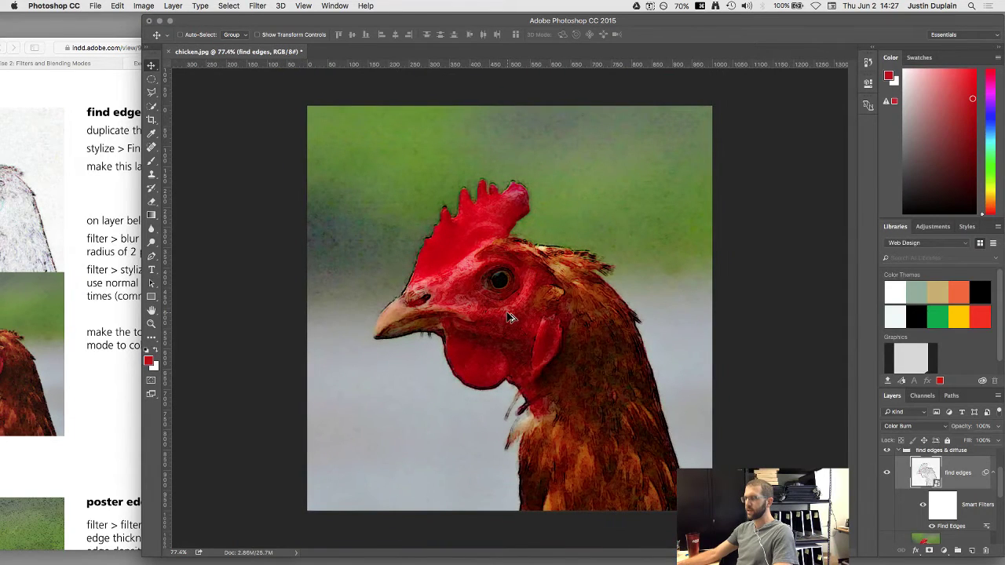
scroll(949, 520, down, 2)
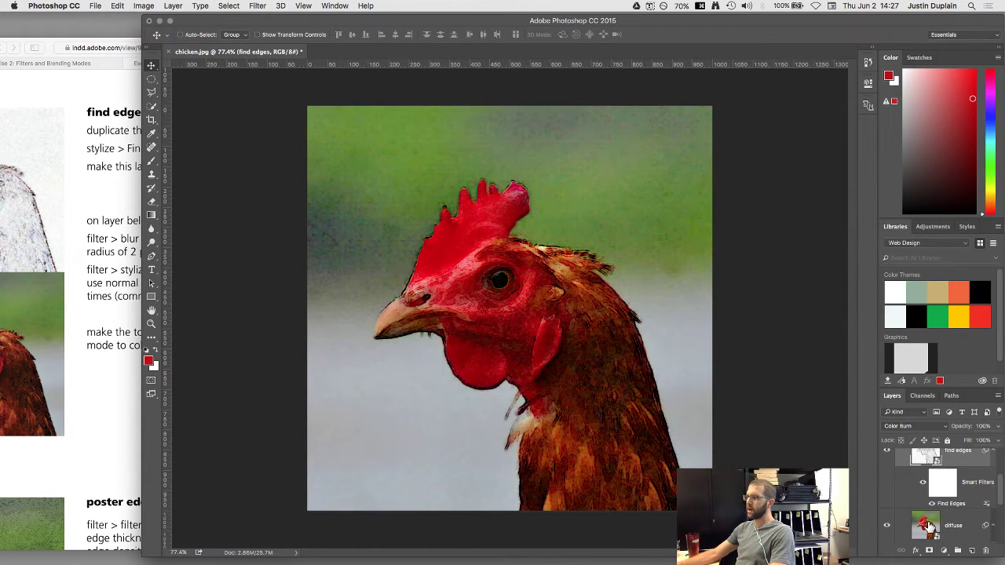
click(928, 526)
scroll(909, 494, up, 4)
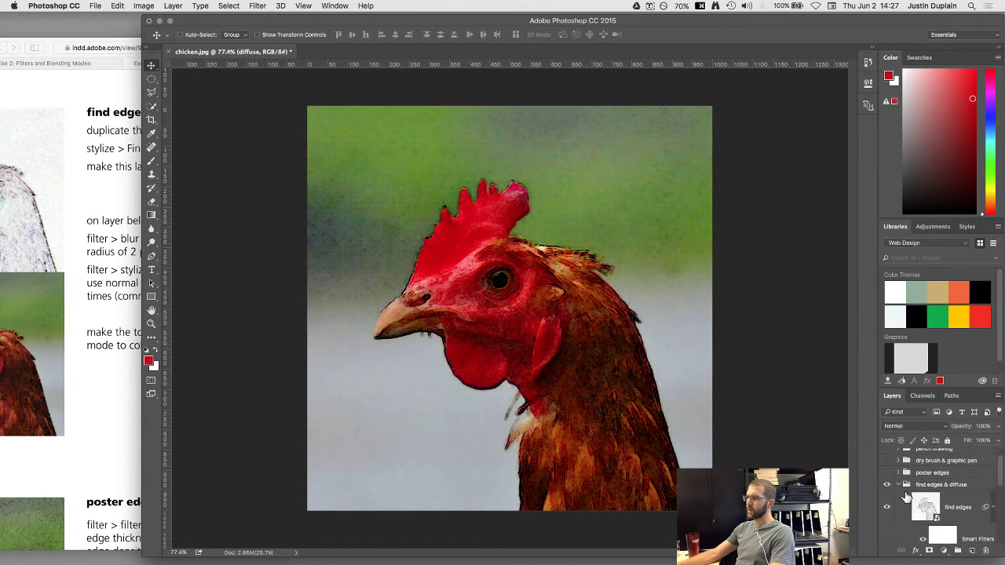
click(899, 486)
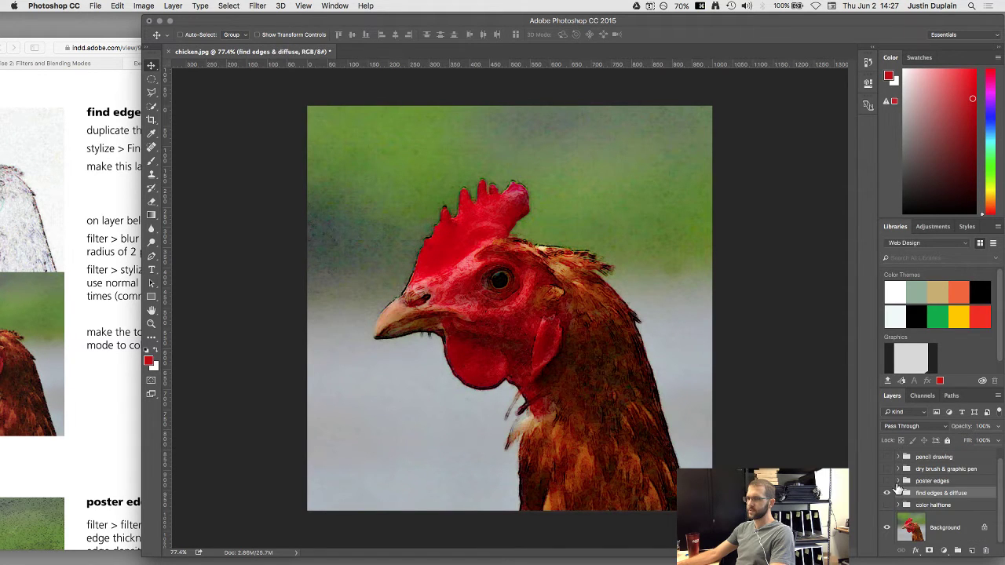
Switch to Safari and read the filter settings listed for the poster edges group
click(101, 368)
scroll(132, 359, up, 3)
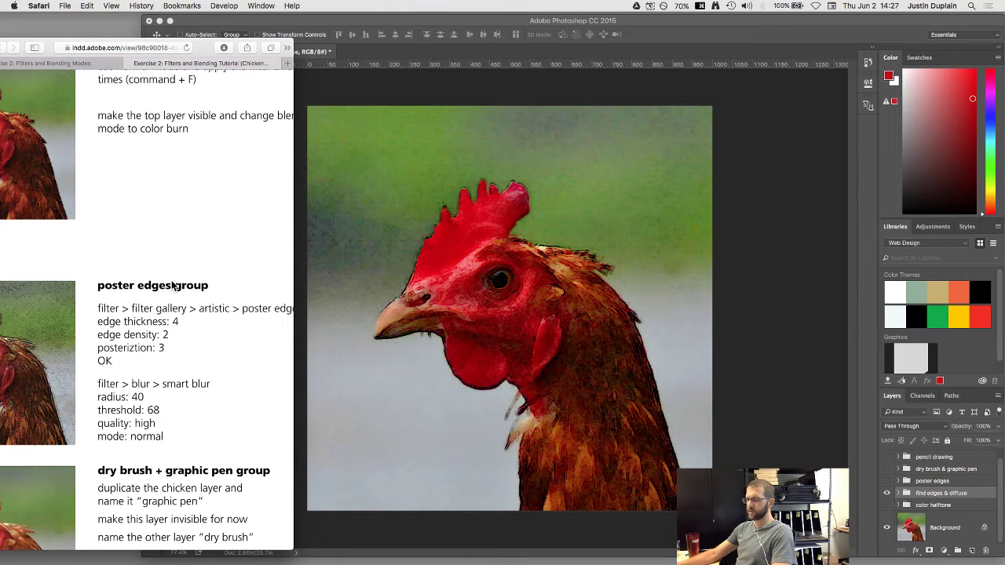
key(super+equal)
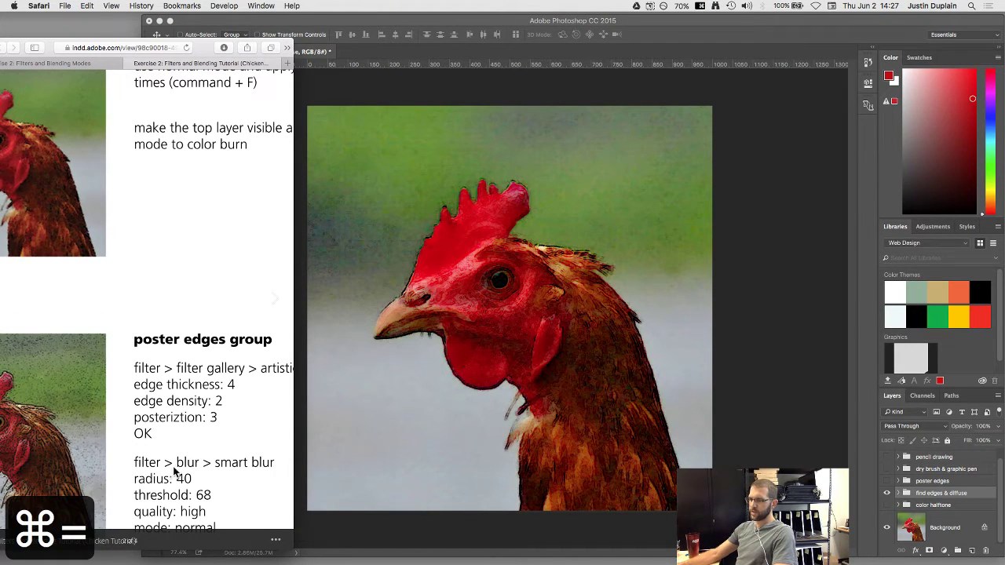
key(super+equal)
key(super+minus)
key(super+minus)
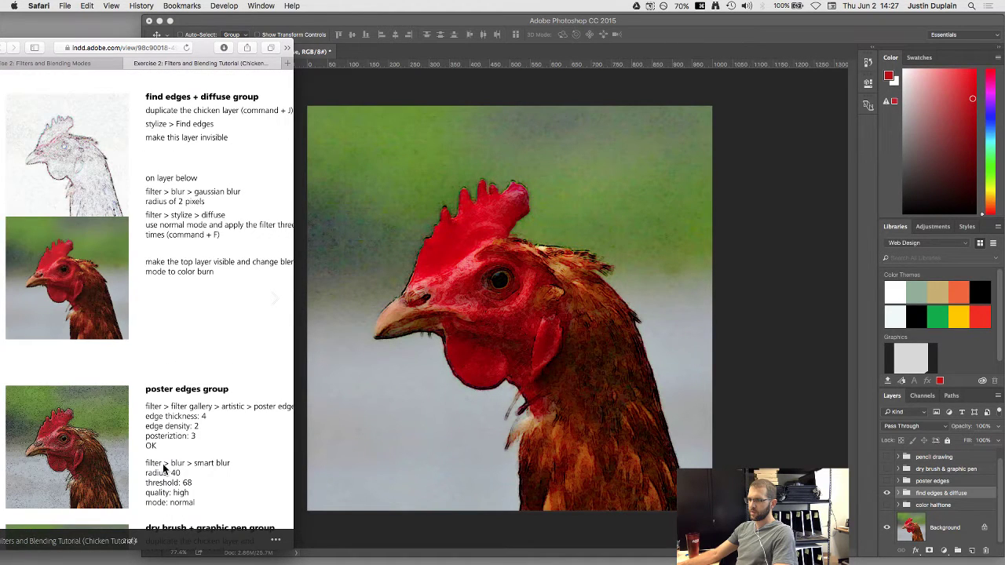
In Photoshop, hide the find edges & diffuse group, and show and expand the poster edges group
click(888, 493)
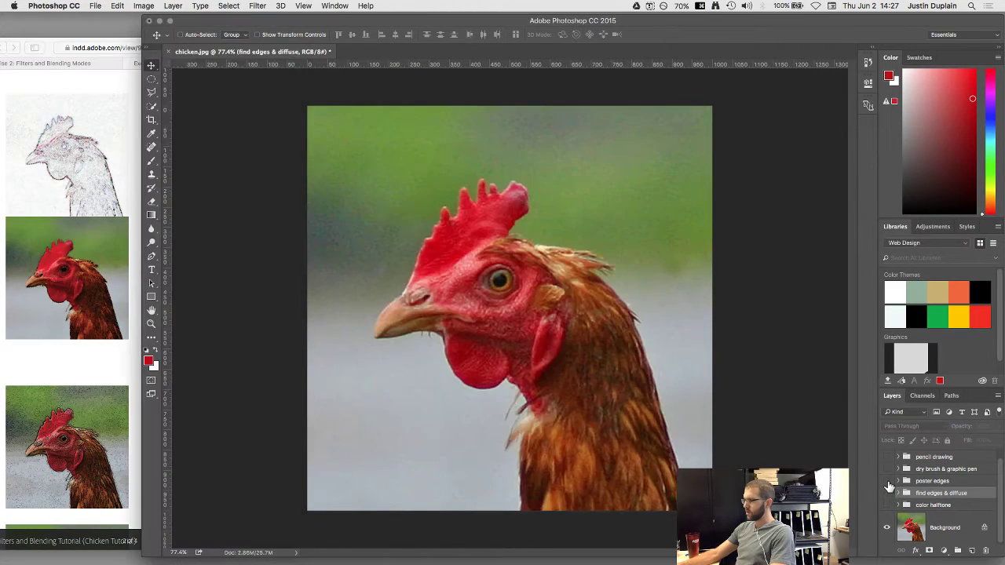
click(887, 481)
click(899, 481)
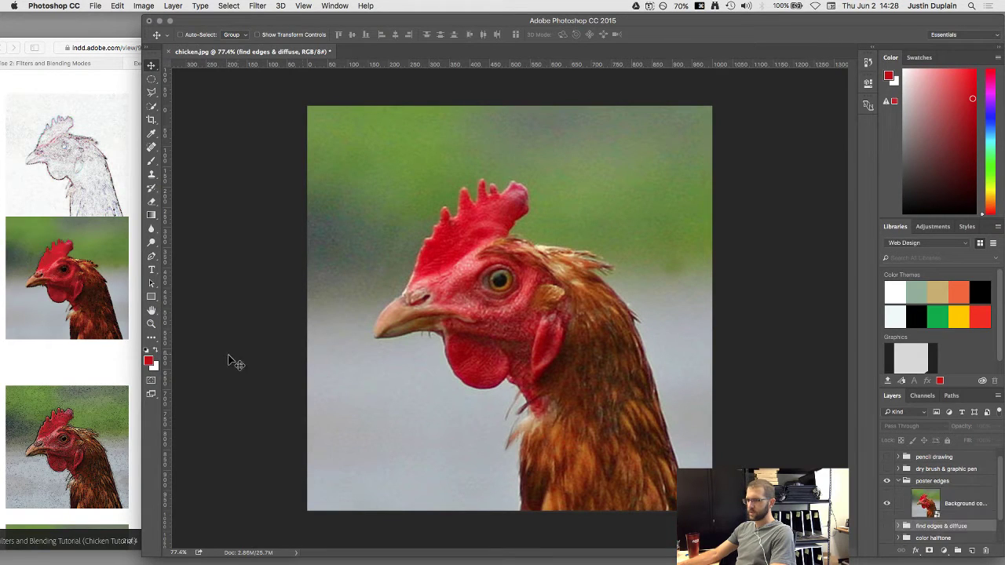
Check the instructions in Safari, and in Photoshop rename the layer inside the poster edges group as poster edges
click(114, 357)
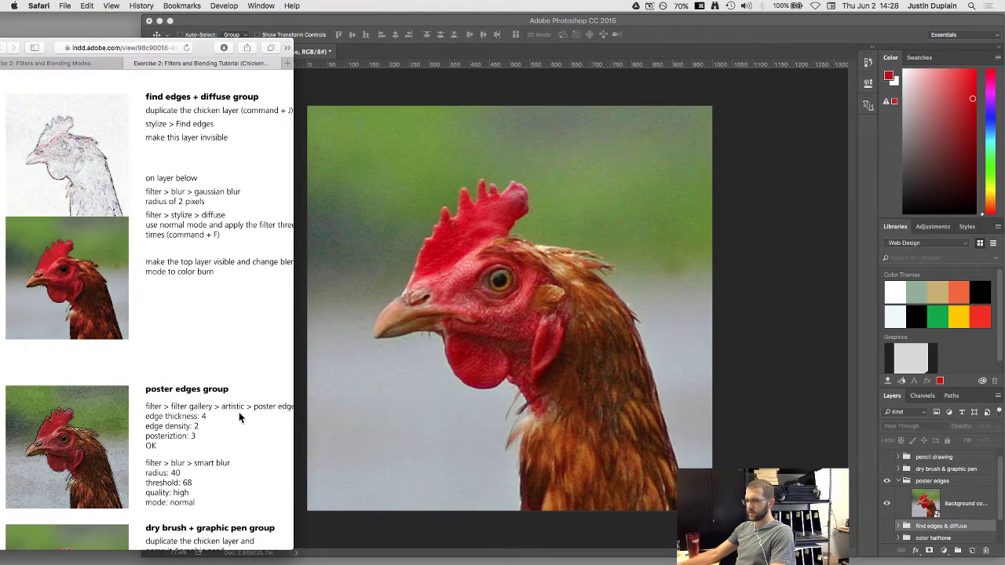
click(917, 507)
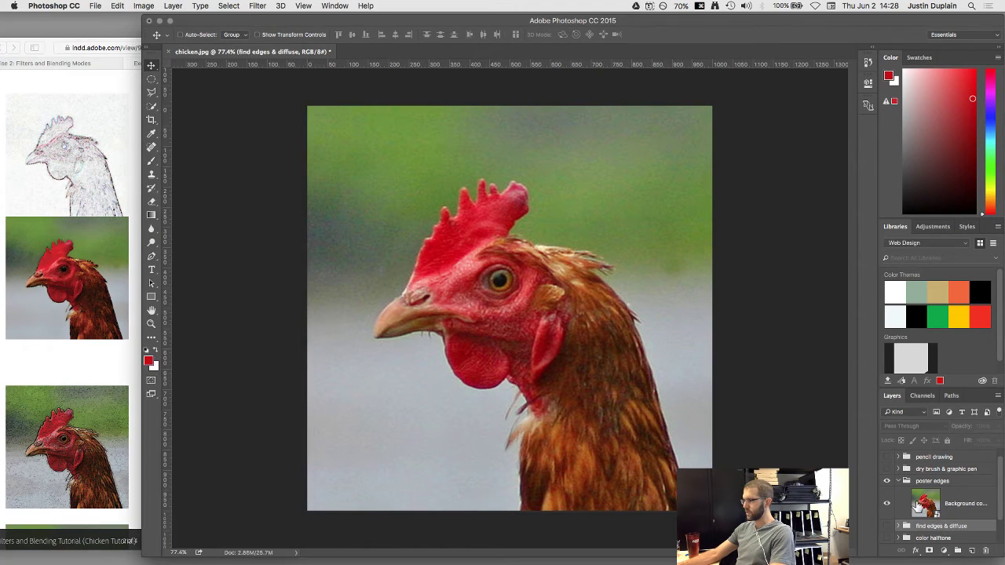
click(920, 504)
double_click(964, 504)
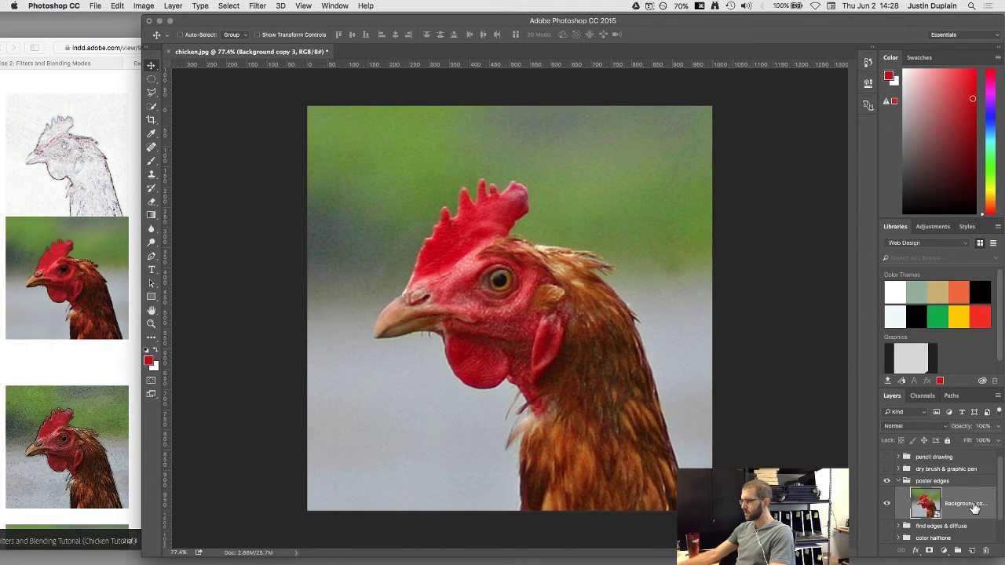
text(poster edges)
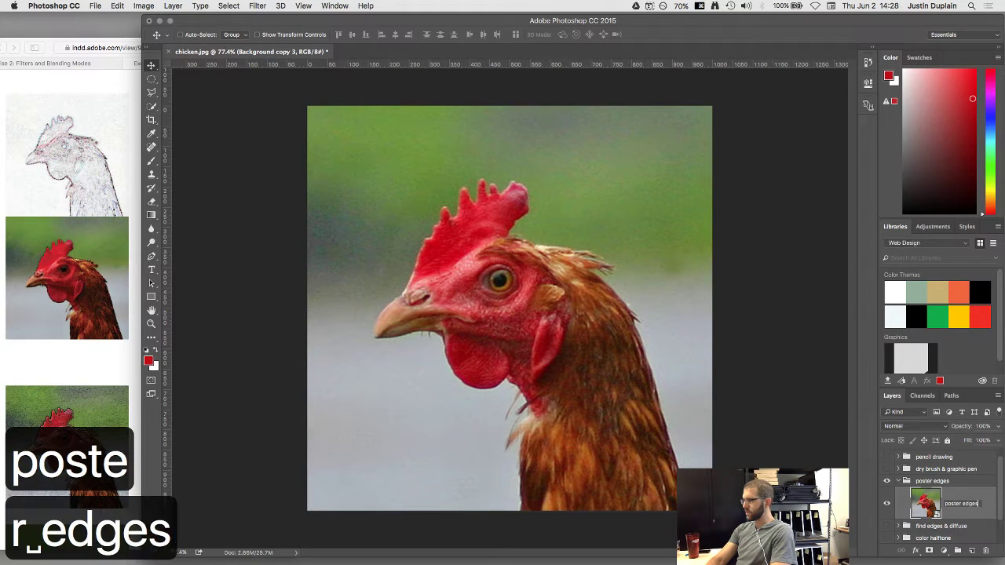
key(Return)
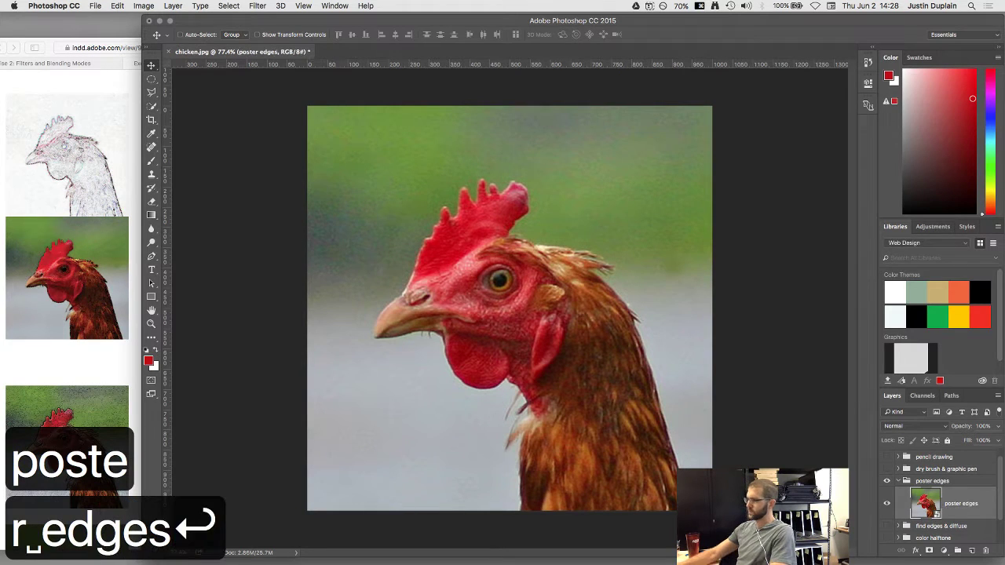
Open the Filter Gallery for the poster edges layer
click(257, 6)
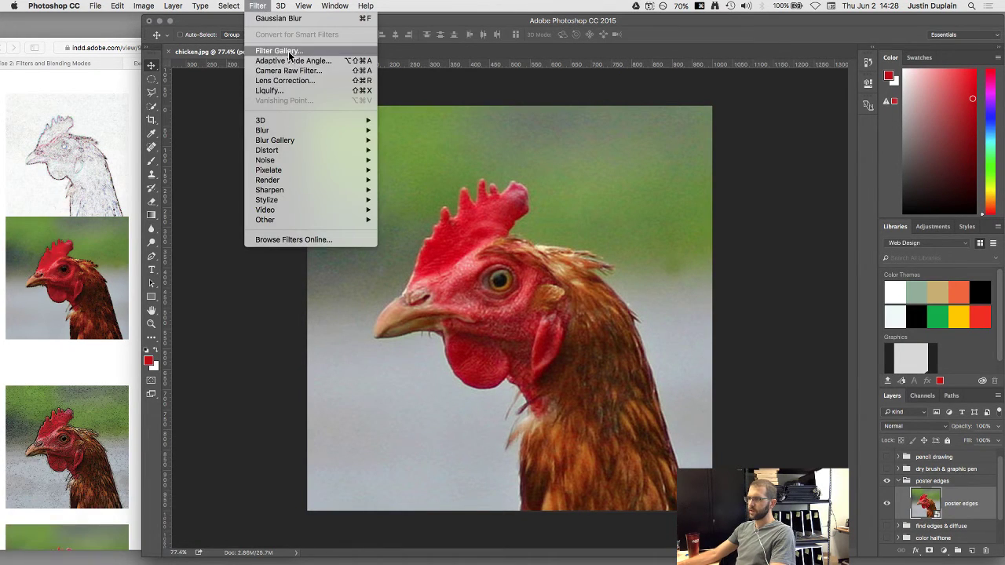
click(278, 51)
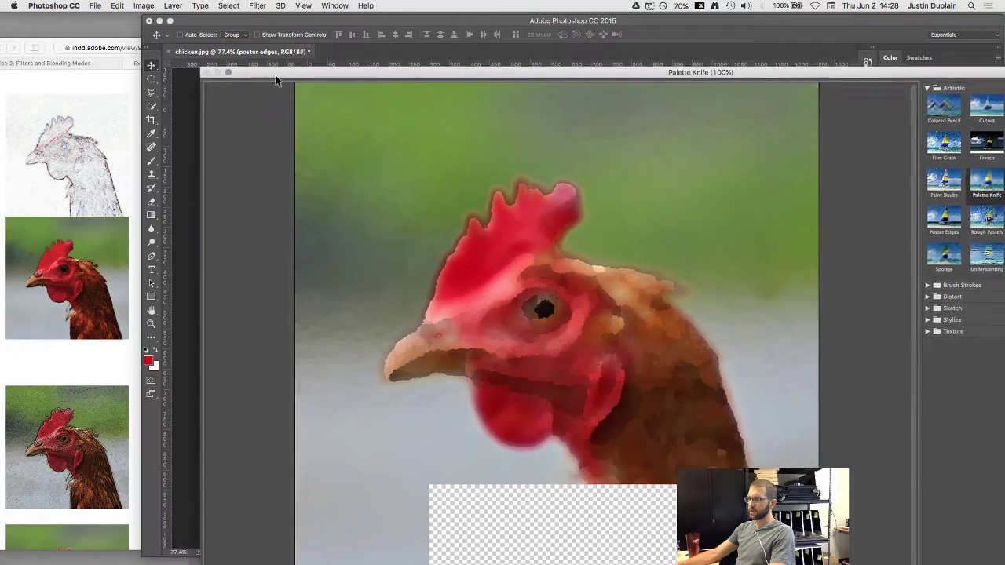
Choose the Poster Edges filter from the Artistic category of the Filter Gallery
drag(275, 76, 125, 16)
click(58, 141)
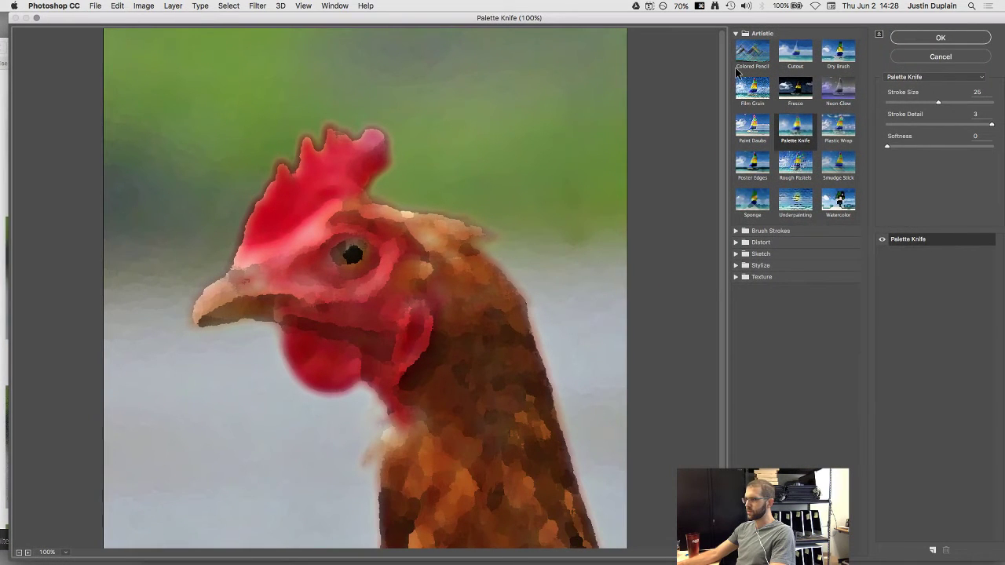
click(736, 34)
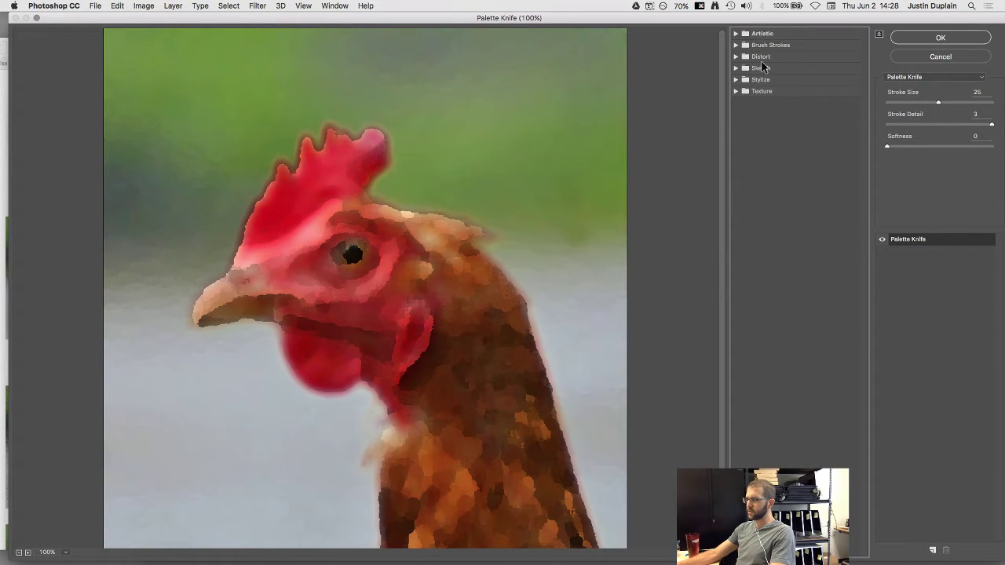
click(737, 34)
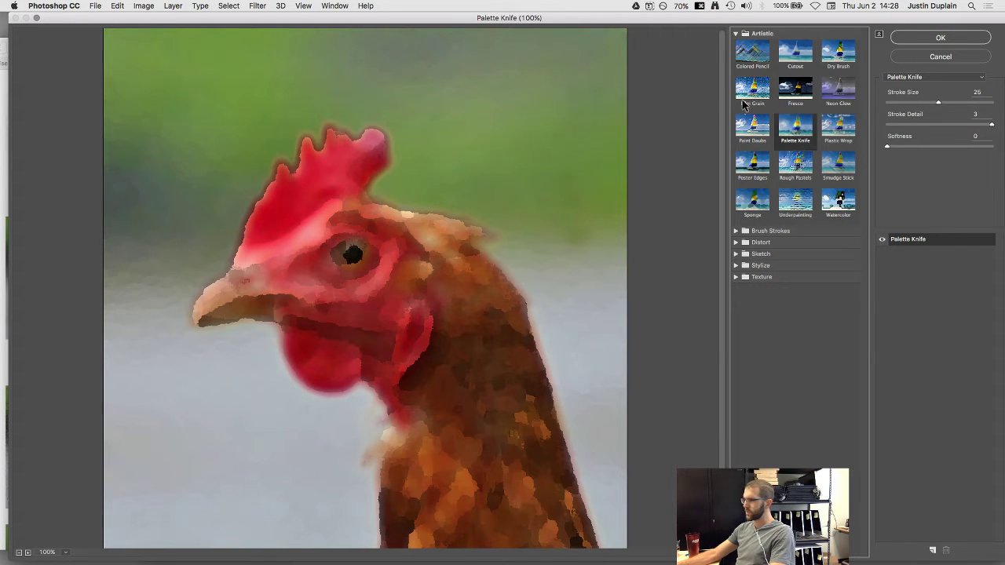
click(753, 164)
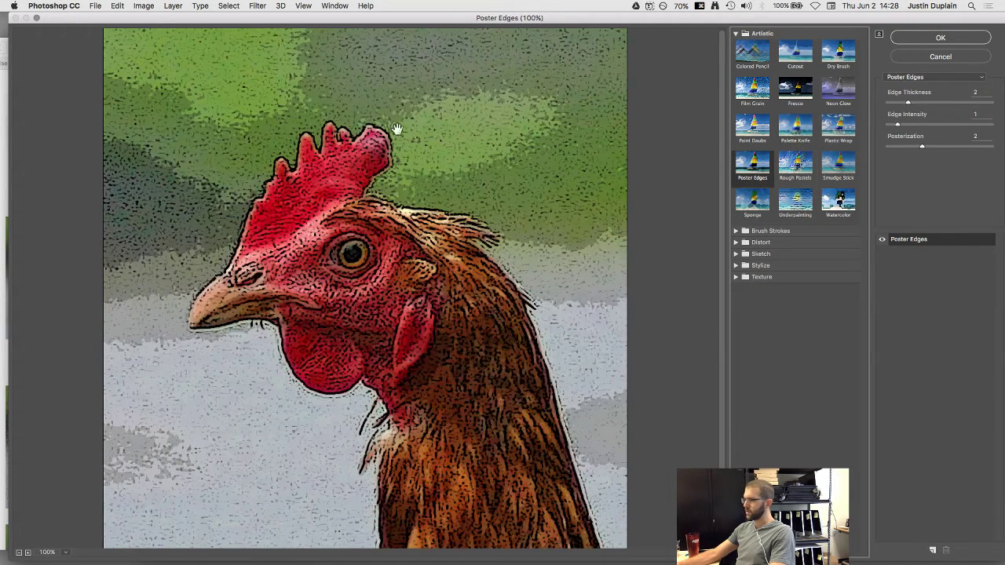
Following the tutorial page, set Poster Edges to edge thickness 4, edge intensity 2 and posterization 3
drag(113, 24, 484, 40)
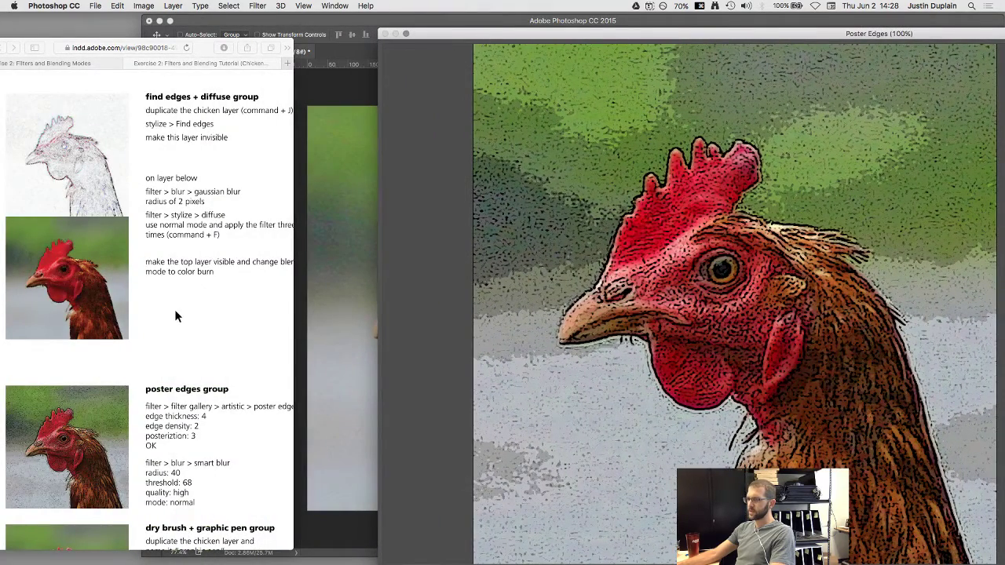
key(super+minus)
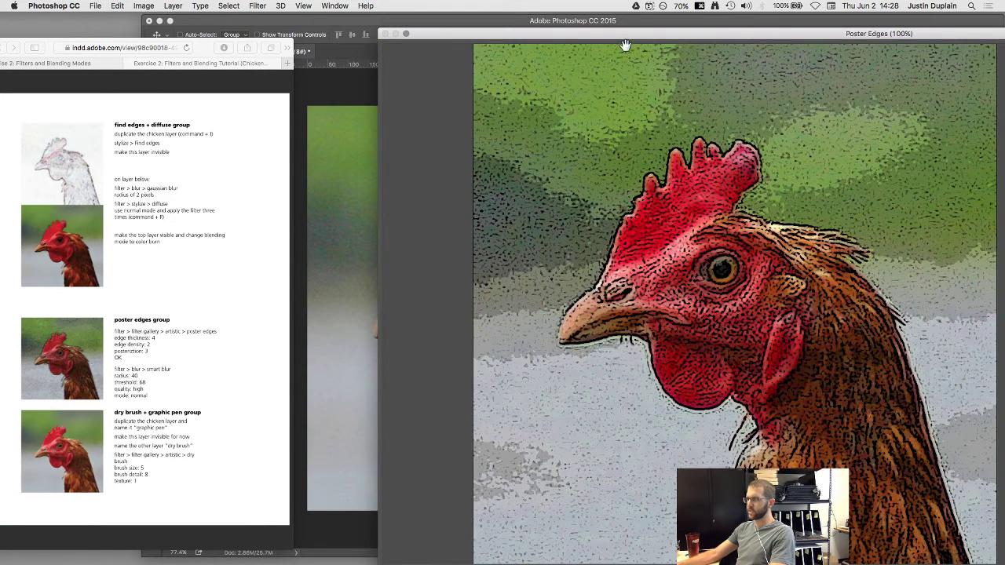
drag(636, 40, 240, 9)
click(880, 102)
drag(890, 103, 879, 129)
drag(357, 24, 630, 41)
click(173, 325)
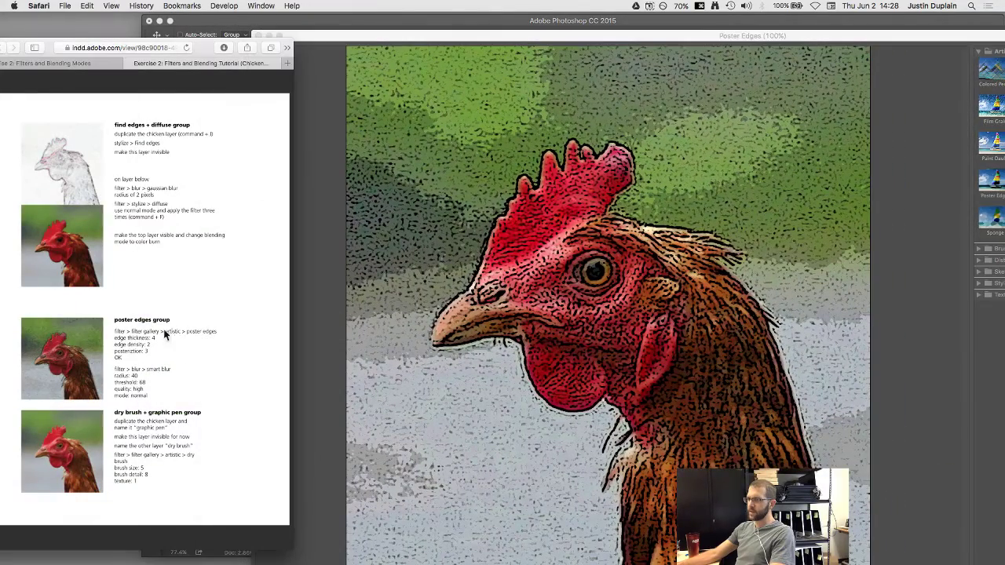
mouse_move(504, 38)
mouse_down()
mouse_move(251, 27)
mouse_move(472, 31)
mouse_up()
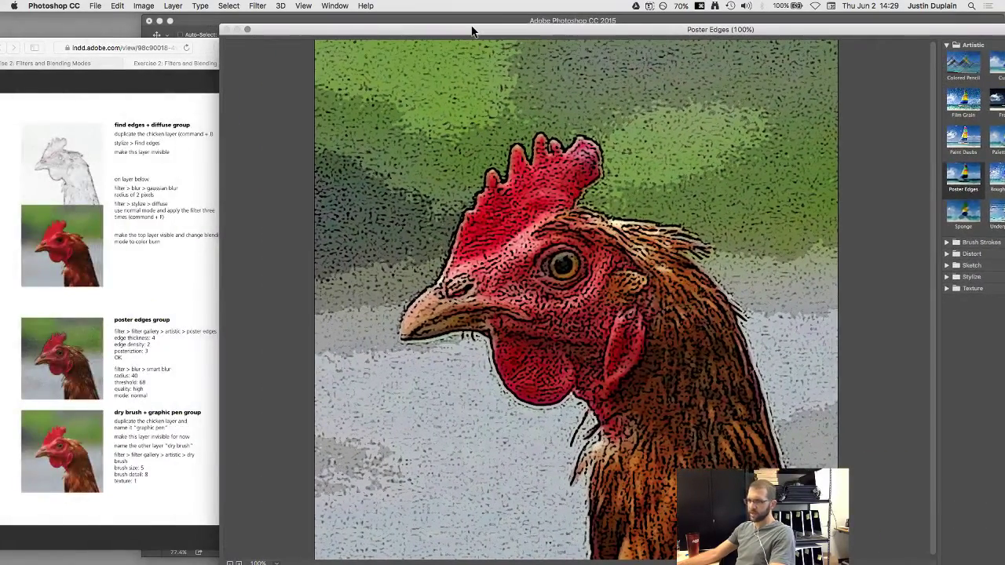
double_click(472, 31)
drag(891, 150, 904, 151)
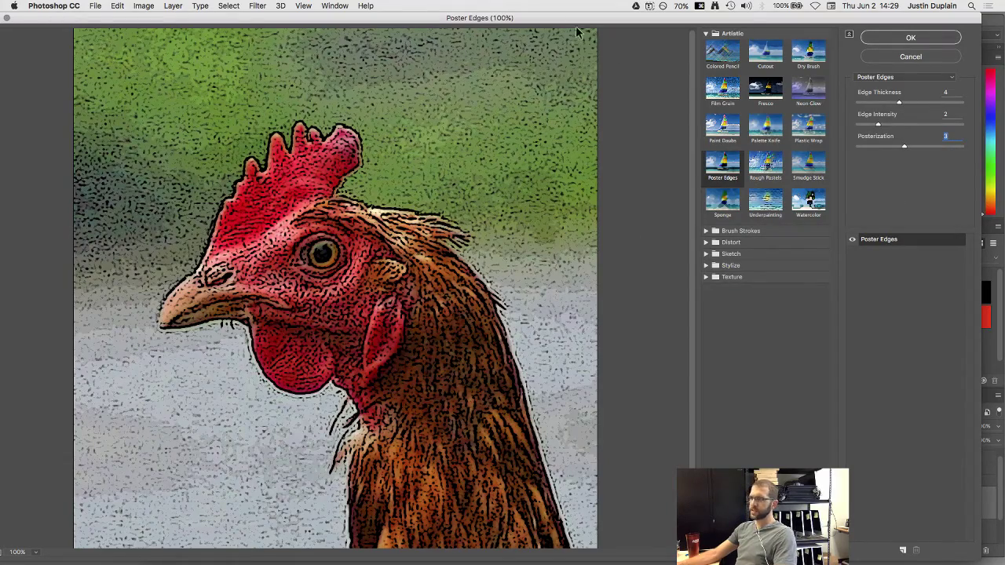
Check the Poster Edges preview up close and apply the filter to the poster edges layer
drag(554, 19, 551, 48)
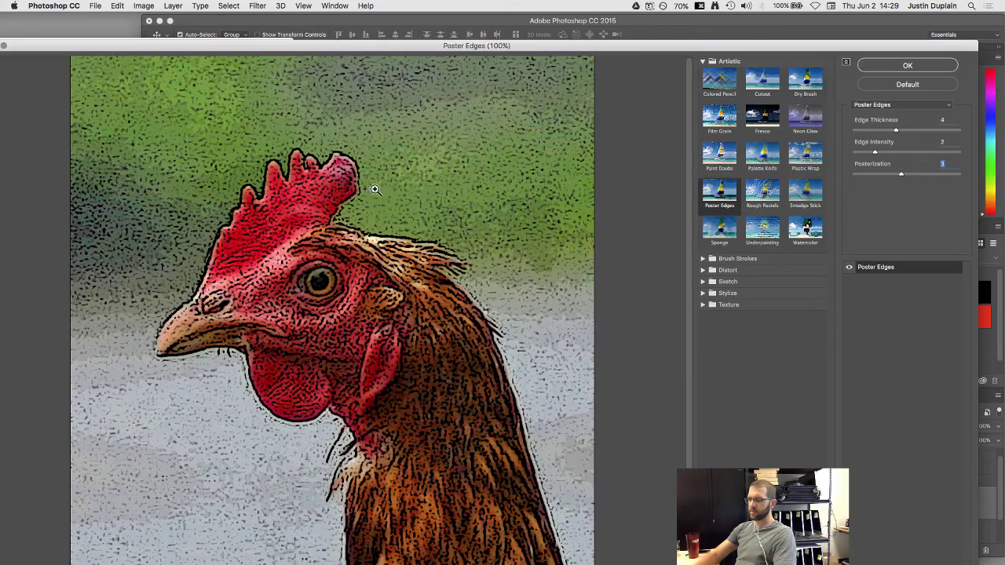
key(super+minus)
key(super+equal)
key(super+equal)
key(super+equal)
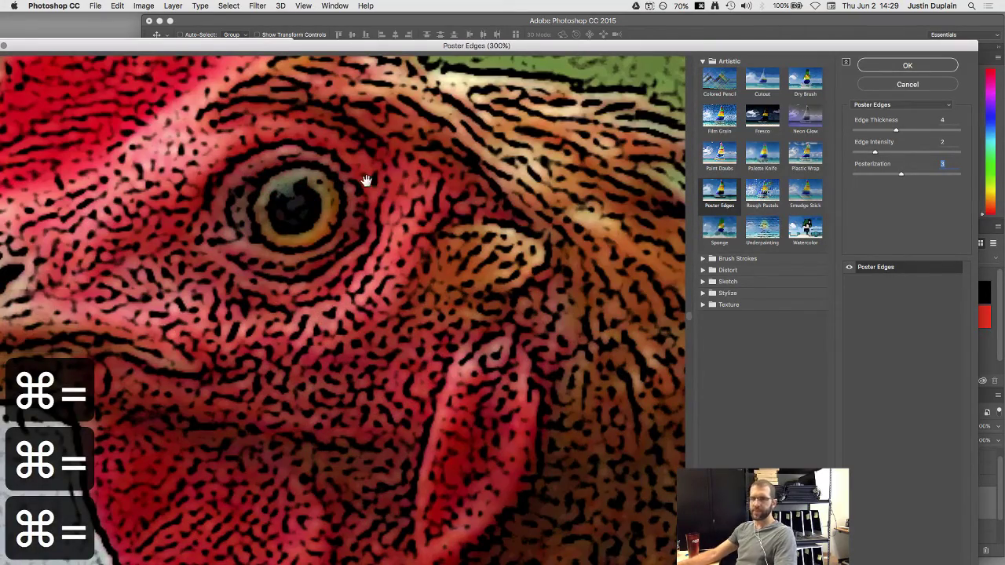
click(908, 64)
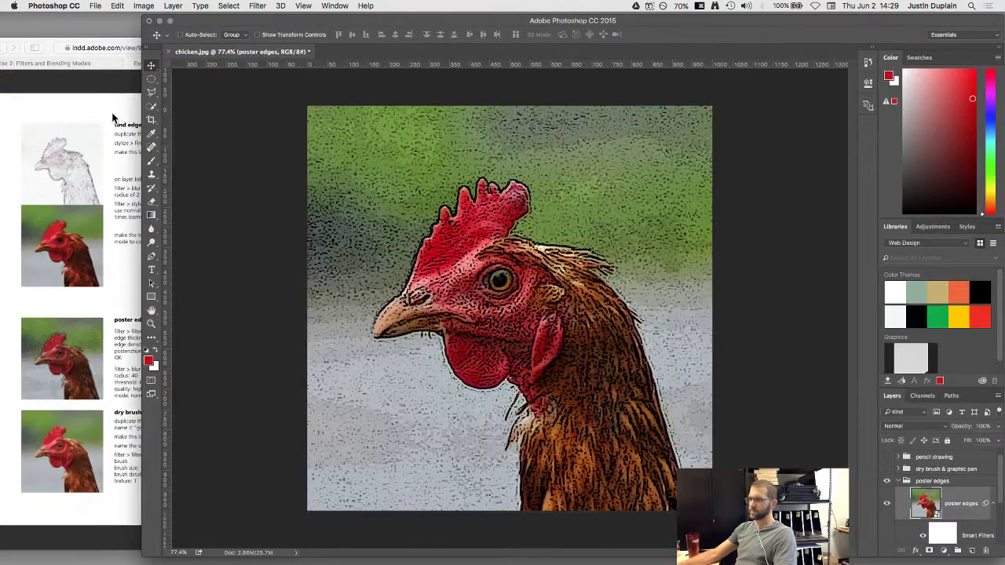
Make room beside the tutorial instructions and open the Smart Blur filter for the poster edges layer
click(100, 168)
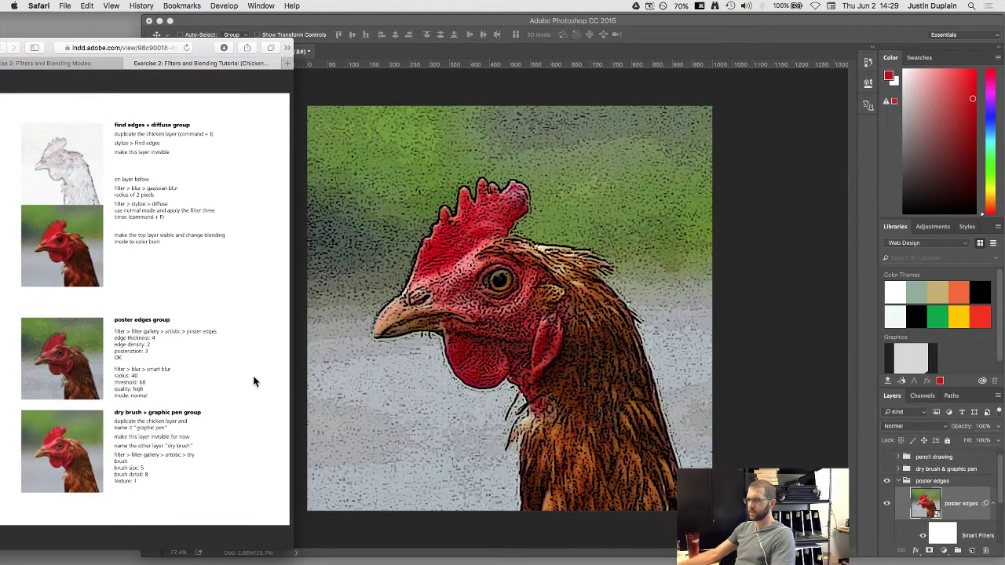
click(922, 509)
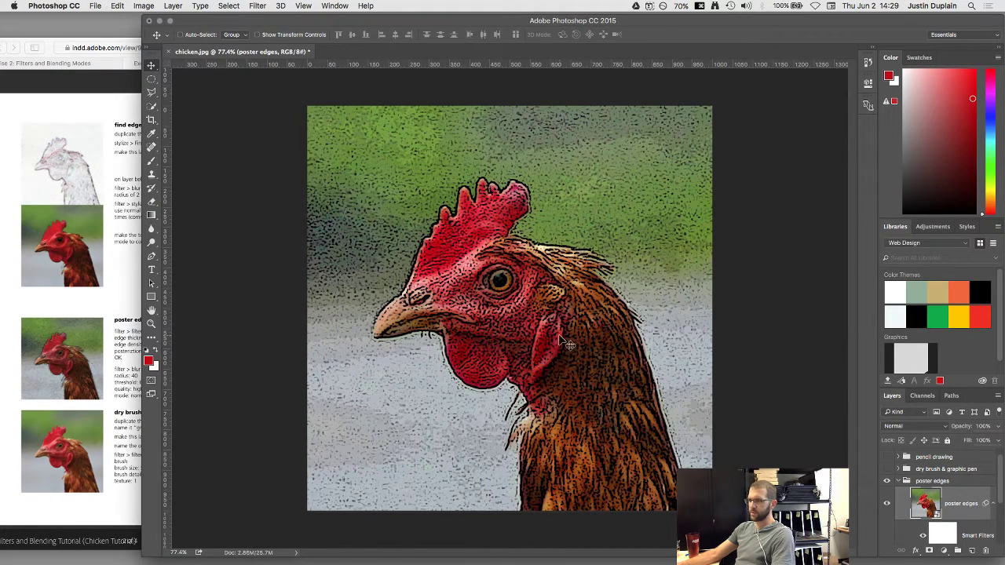
drag(144, 197, 239, 198)
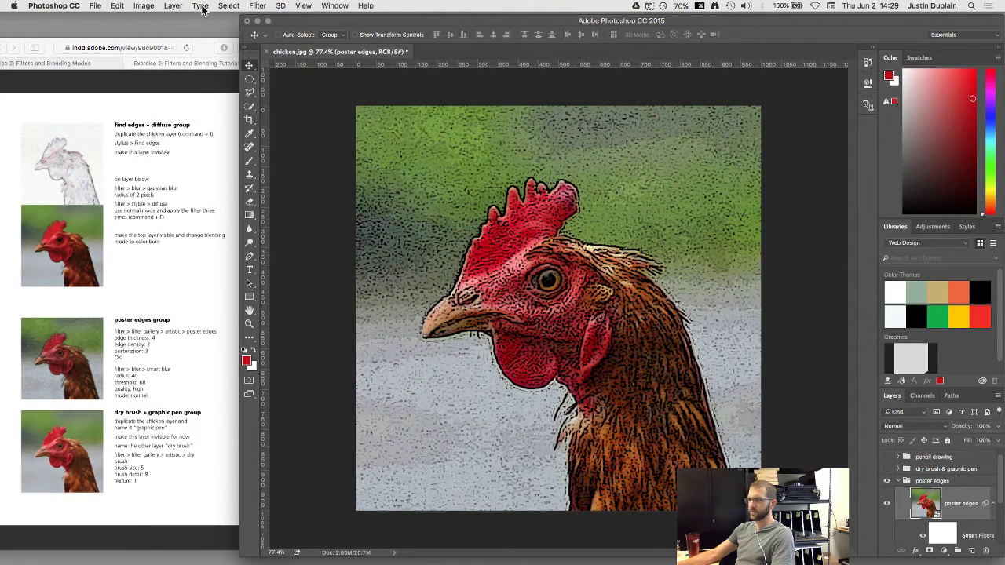
click(256, 7)
mouse_move(269, 130)
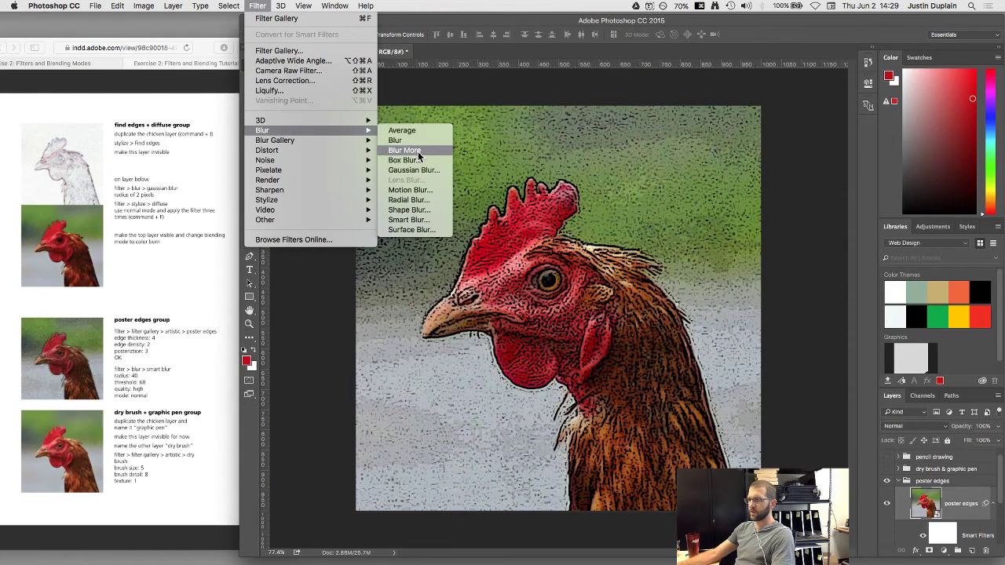
click(409, 219)
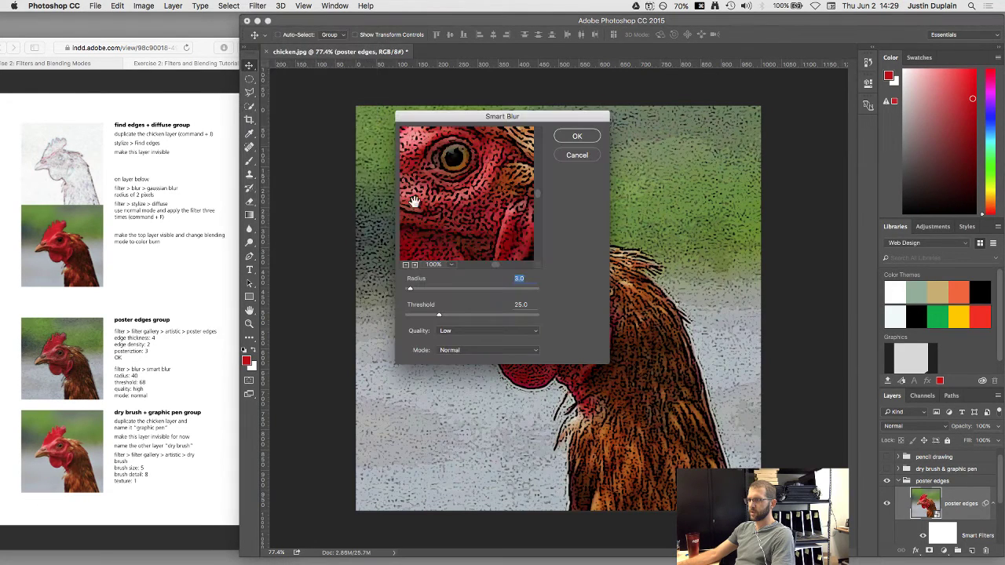
Apply Smart Blur to the poster edges layer with radius 40, threshold 68 and High quality
mouse_move(494, 558)
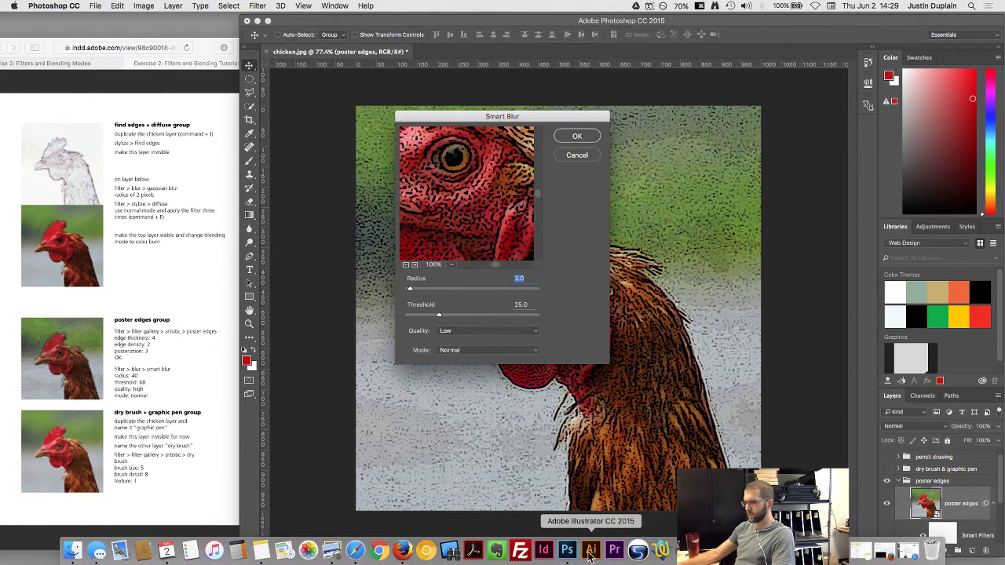
click(402, 551)
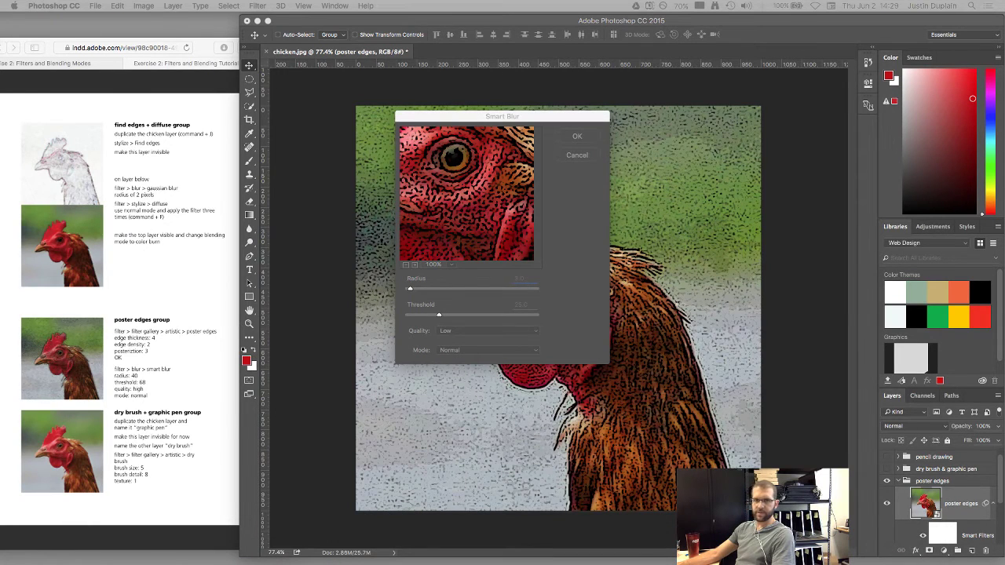
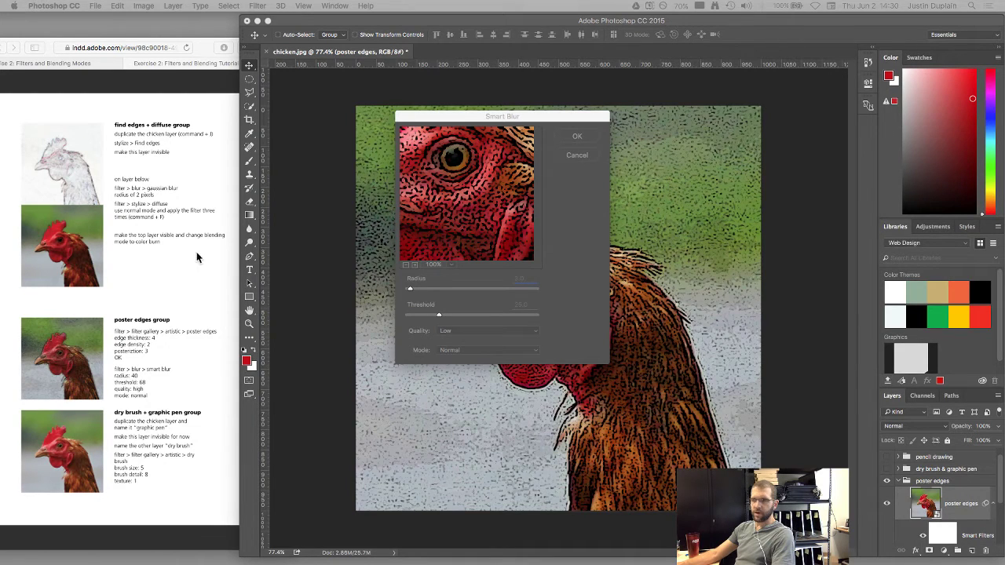
click(133, 295)
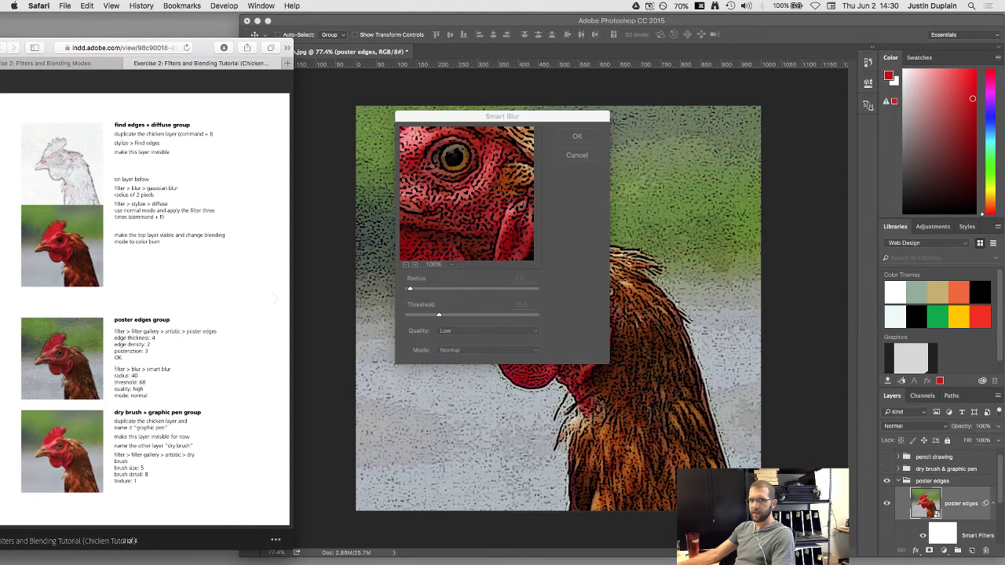
click(544, 162)
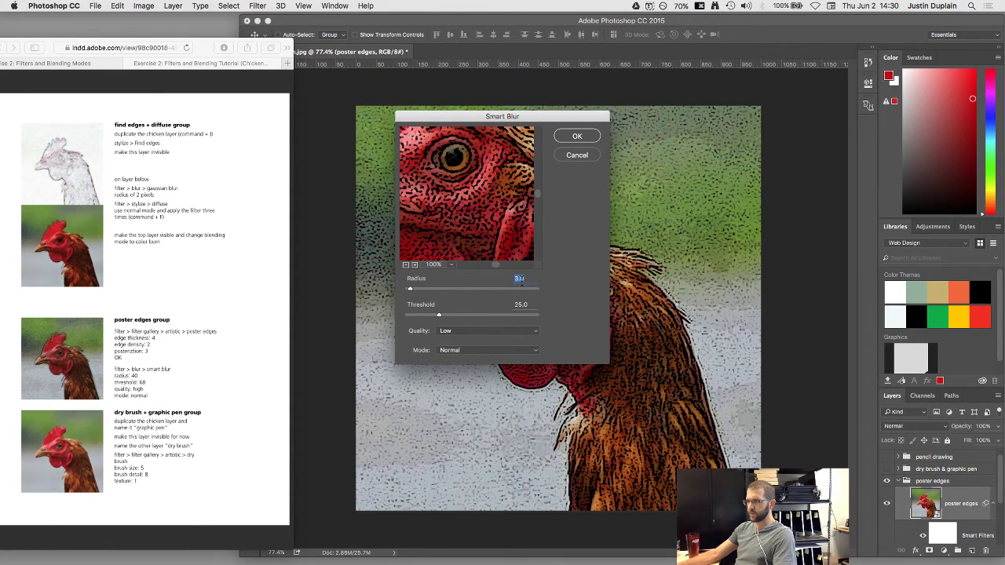
text(40)
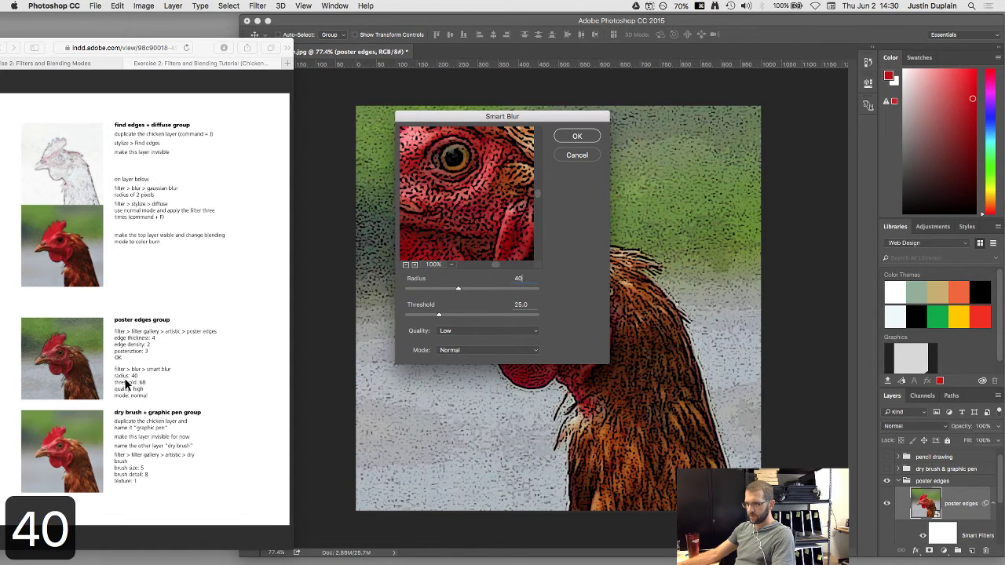
double_click(521, 304)
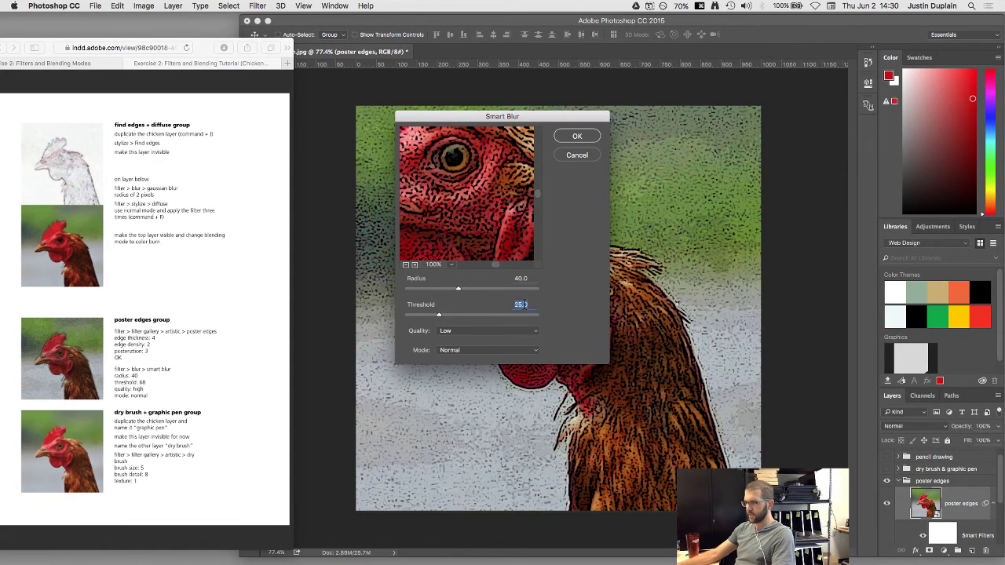
text(68)
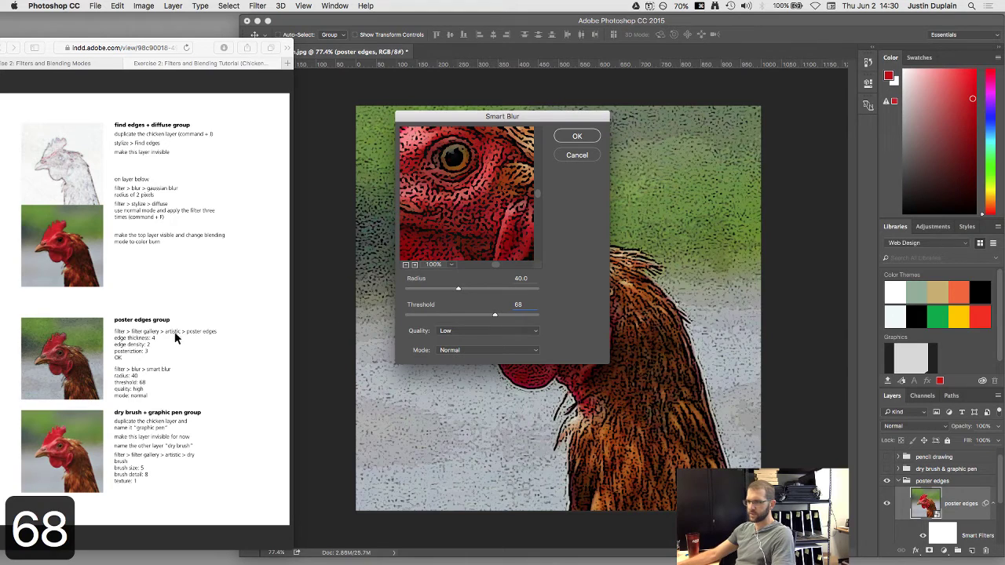
click(484, 331)
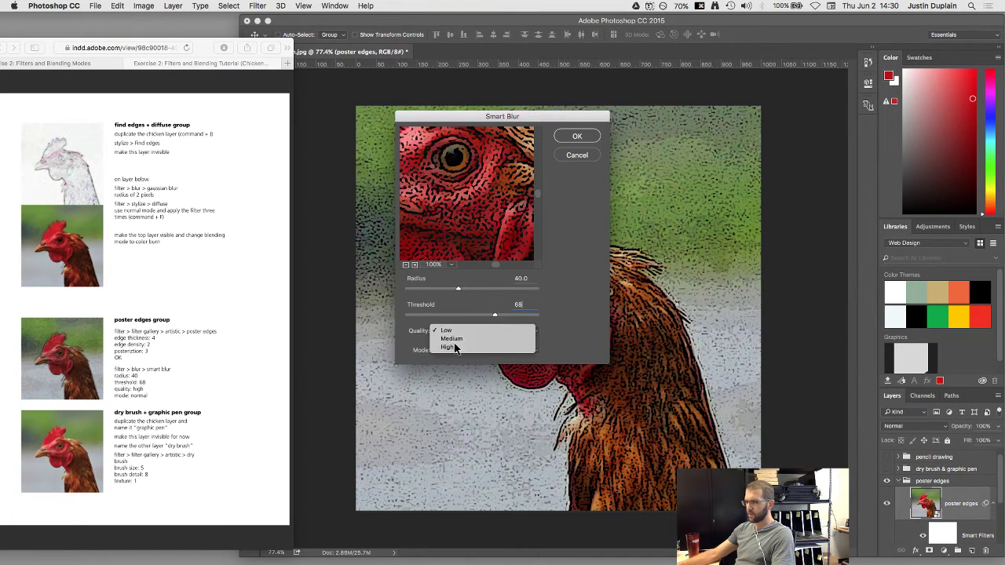
click(471, 348)
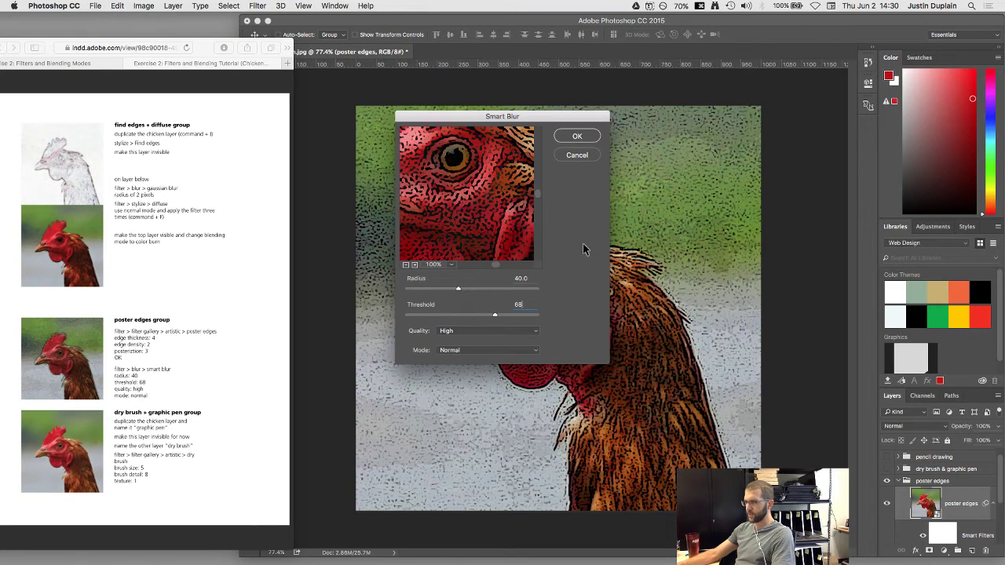
drag(515, 118, 619, 182)
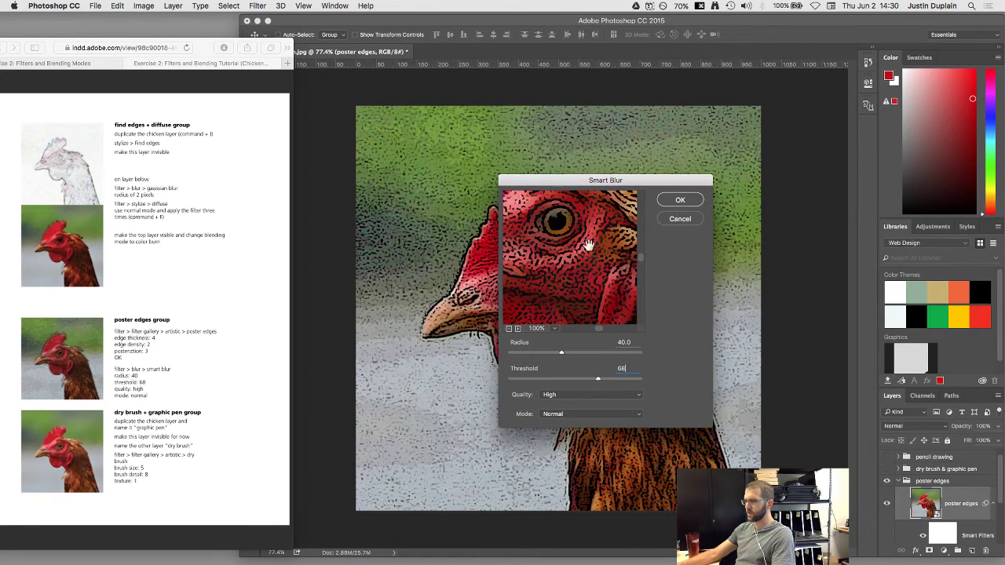
click(509, 329)
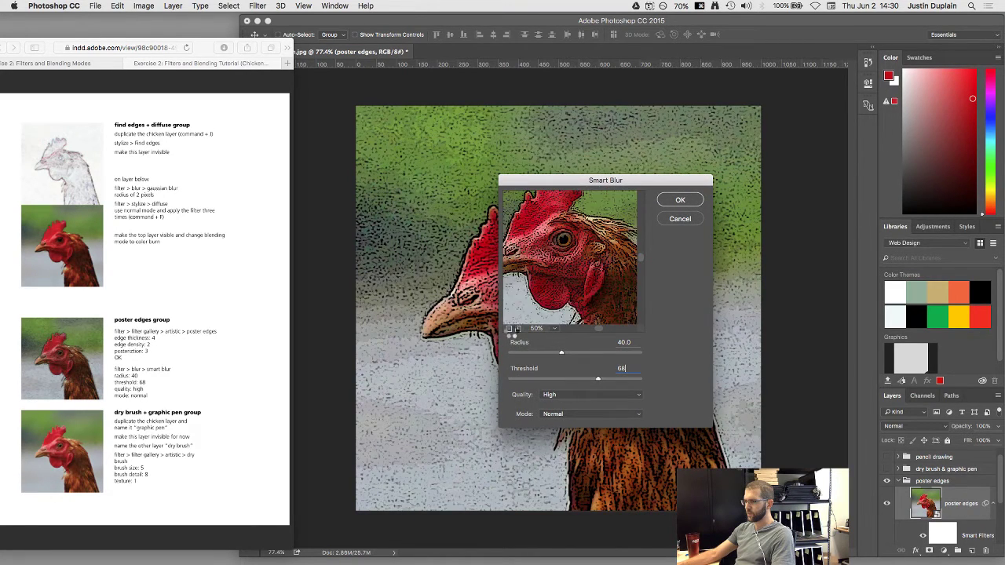
click(681, 202)
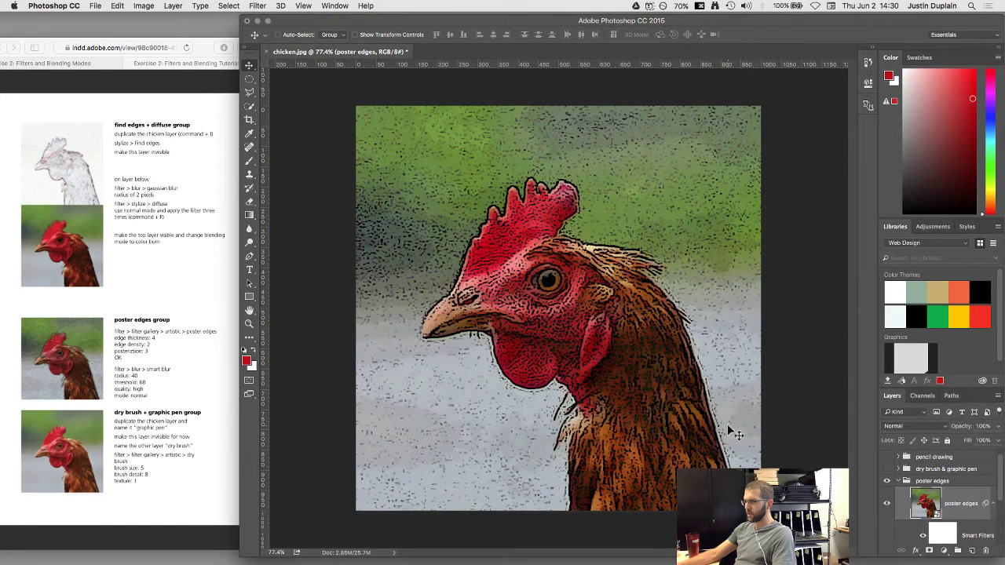
Compare the chicken image with the Smart Blur smart filter hidden and shown, both at full view and close up
scroll(927, 493, down, 2)
scroll(926, 493, down, 2)
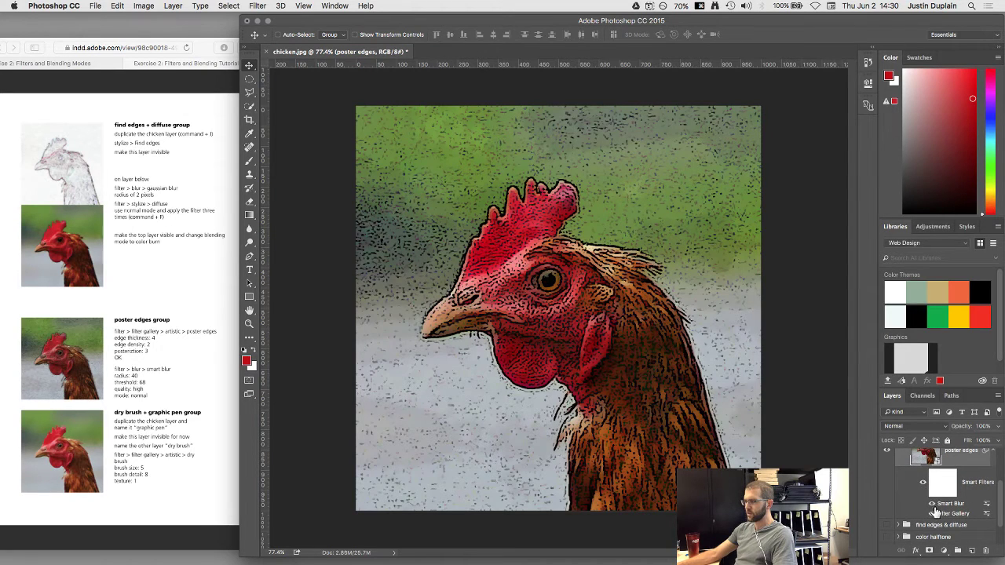
click(932, 504)
click(932, 504)
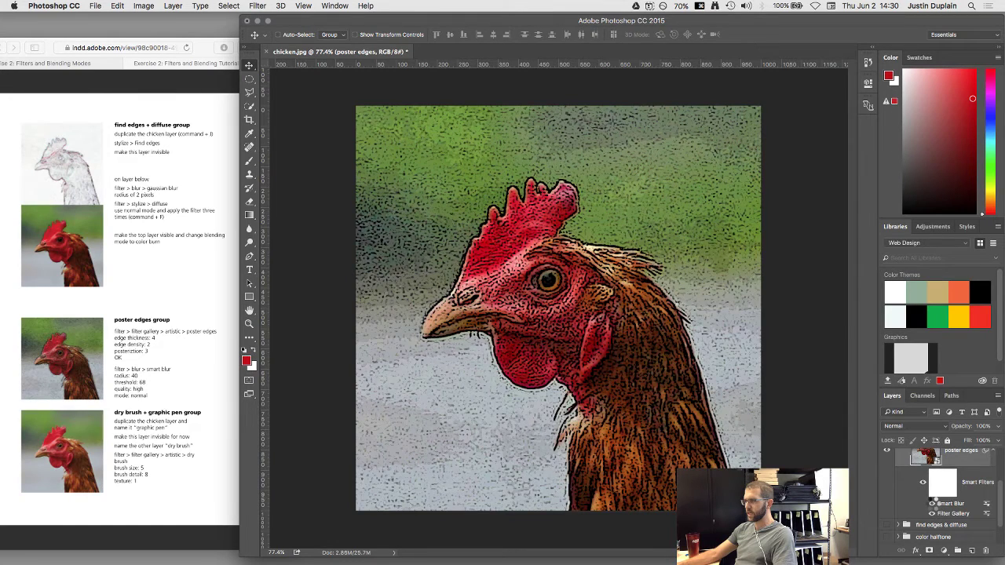
click(932, 505)
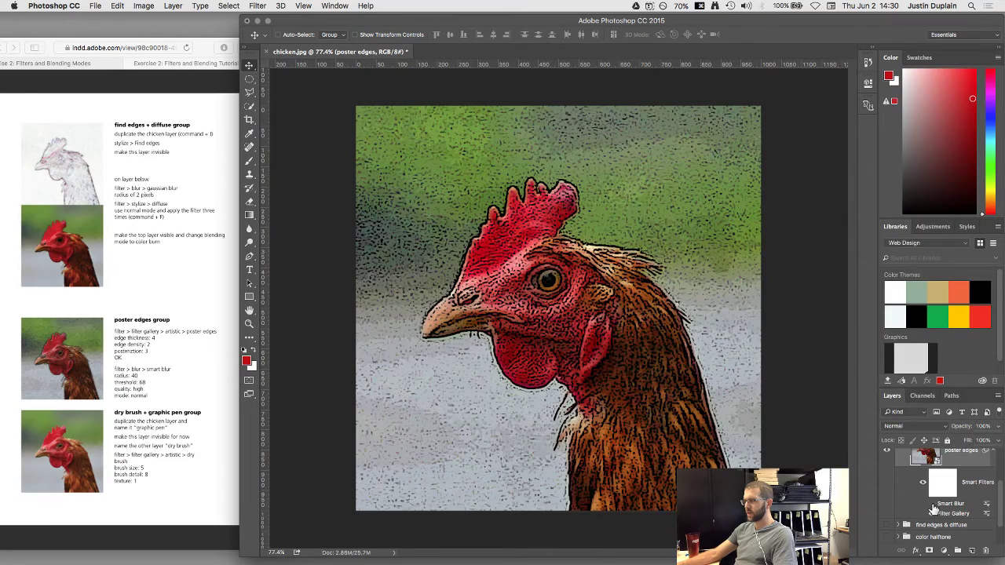
scroll(734, 140, up, 2)
scroll(734, 139, up, 3)
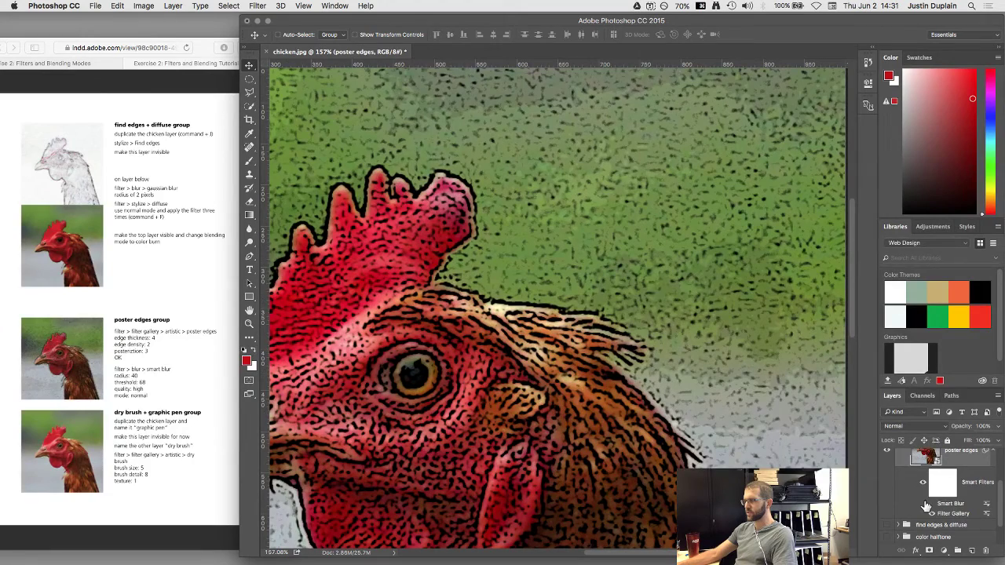
click(931, 505)
click(931, 505)
click(931, 504)
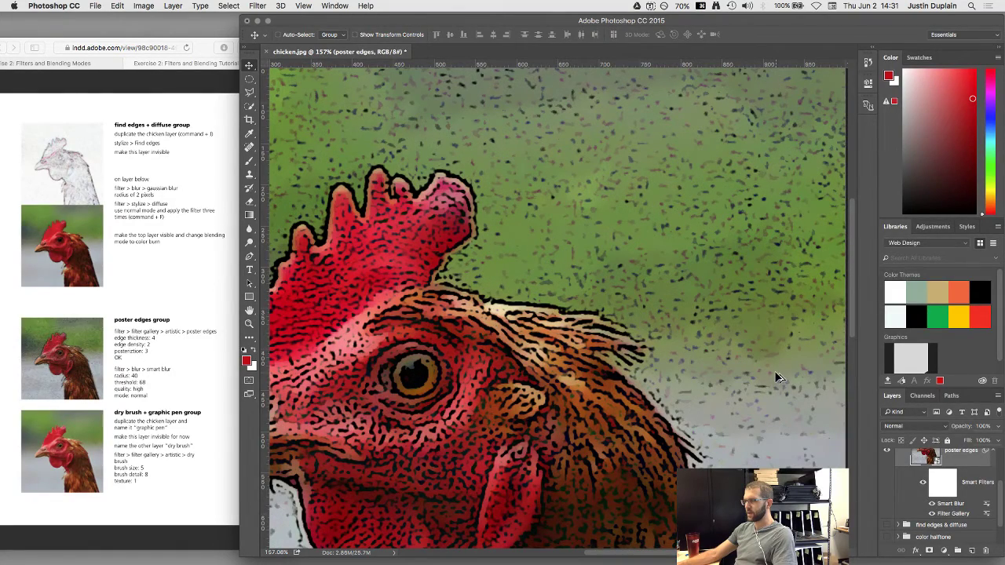
Reopen Smart Blur on the poster edges layer, set its radius to 63.9 and try thresholds of 31 and 87.6
scroll(777, 377, down, 5)
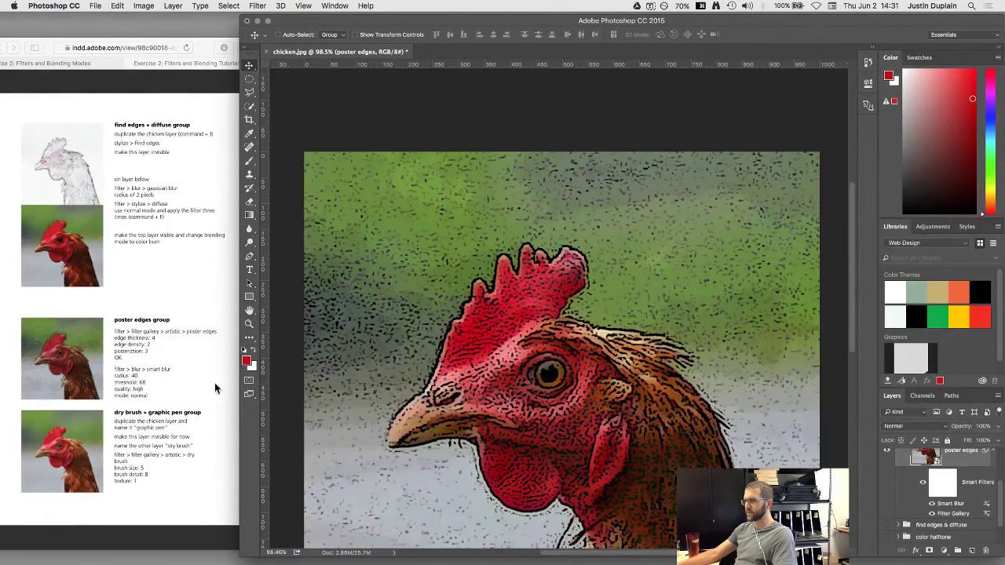
double_click(944, 505)
drag(561, 356, 593, 354)
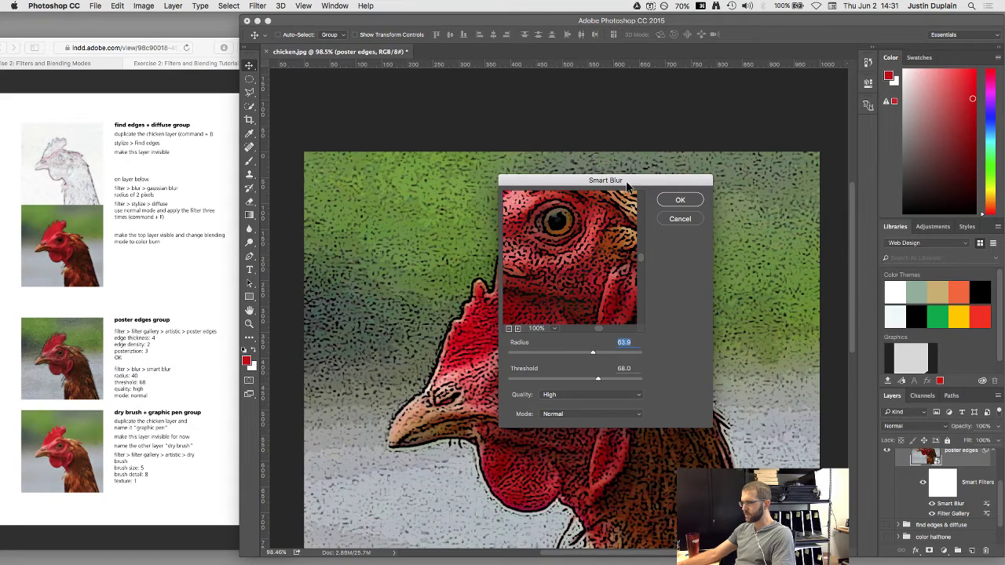
drag(626, 185, 674, 187)
drag(646, 383, 595, 382)
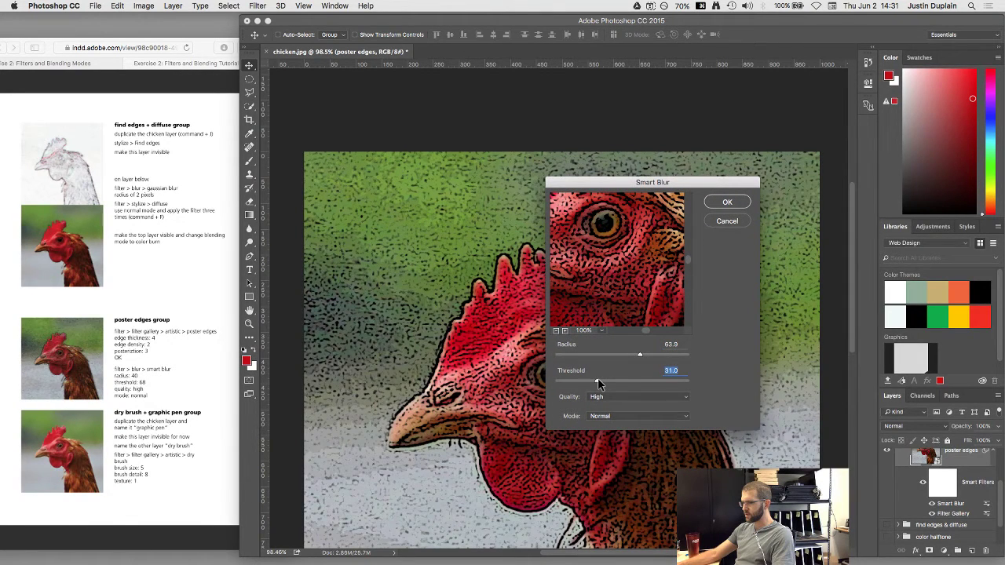
drag(669, 384, 672, 385)
Lower the Smart Blur threshold to 4.1 and apply the edited filter to the poster edges layer
click(556, 331)
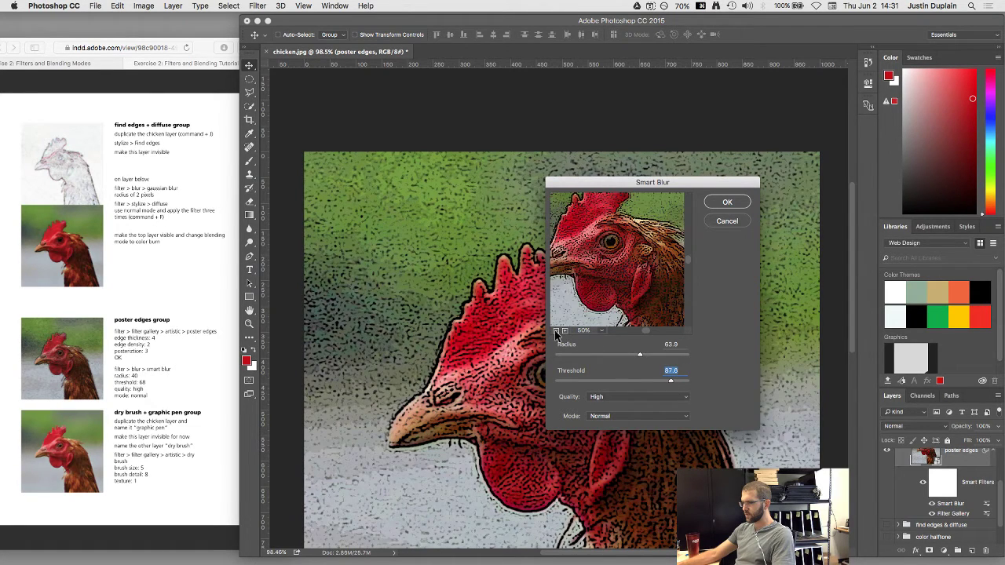
click(556, 332)
click(556, 332)
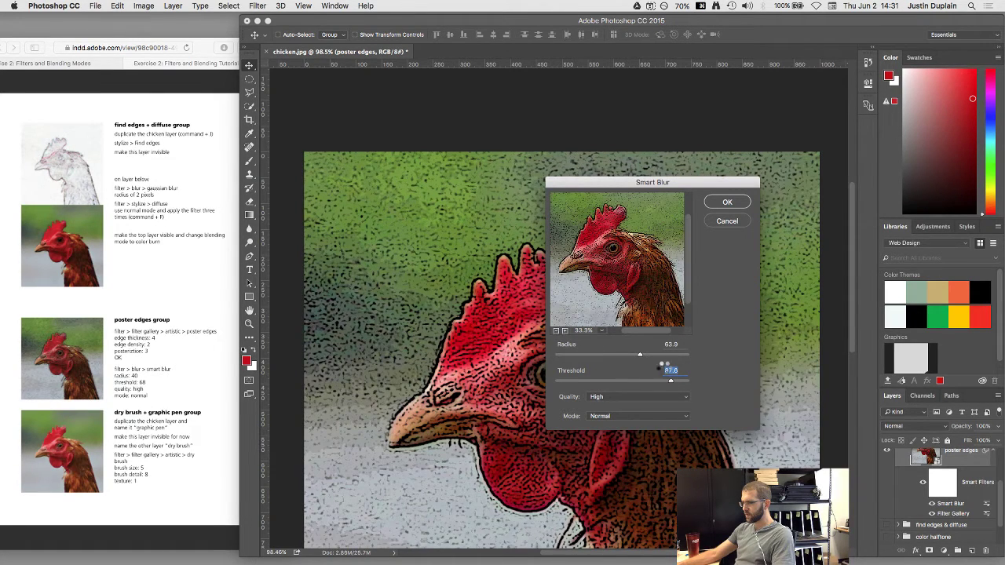
drag(643, 379, 562, 381)
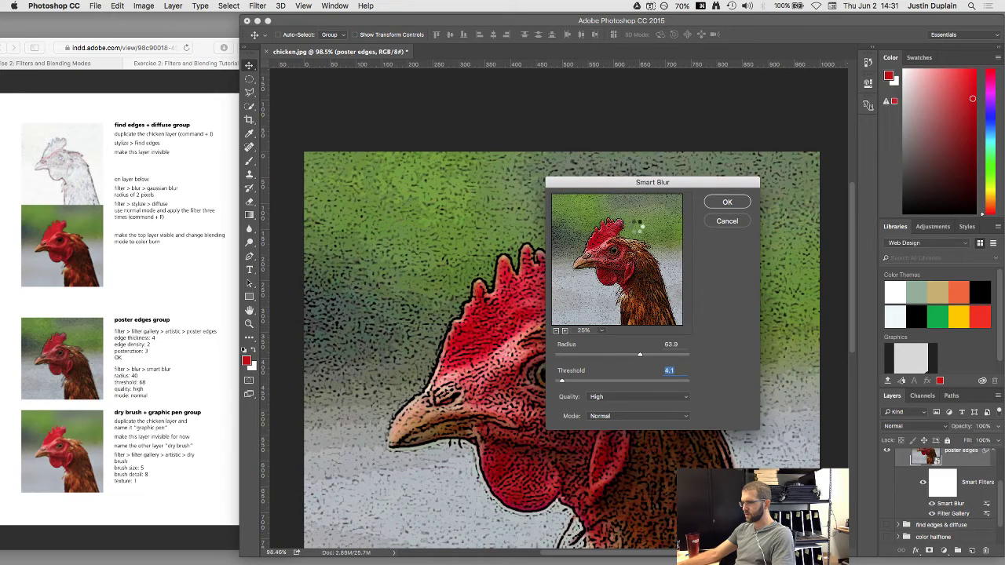
click(714, 205)
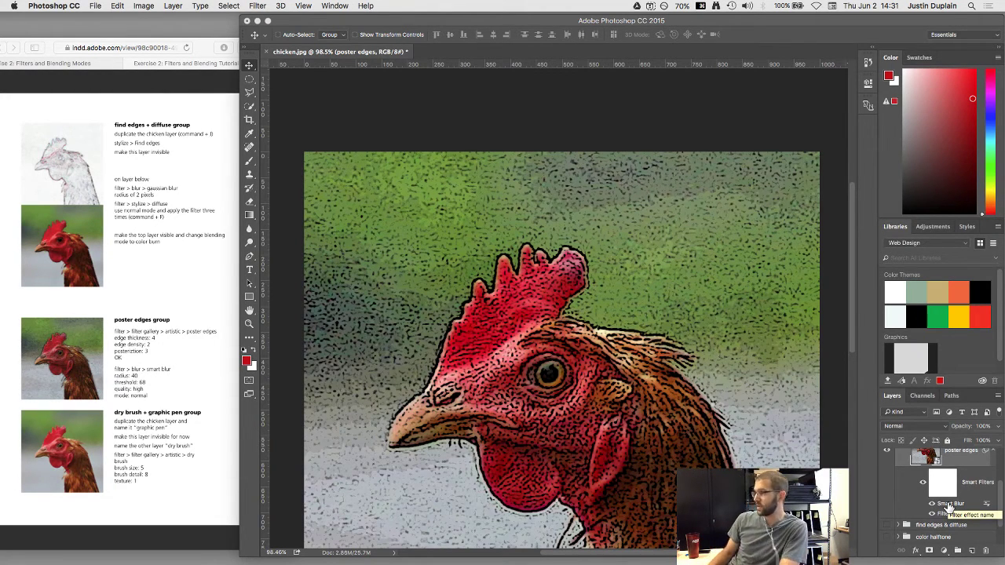
Collapse the poster edges group and hide it
scroll(950, 507, up, 2)
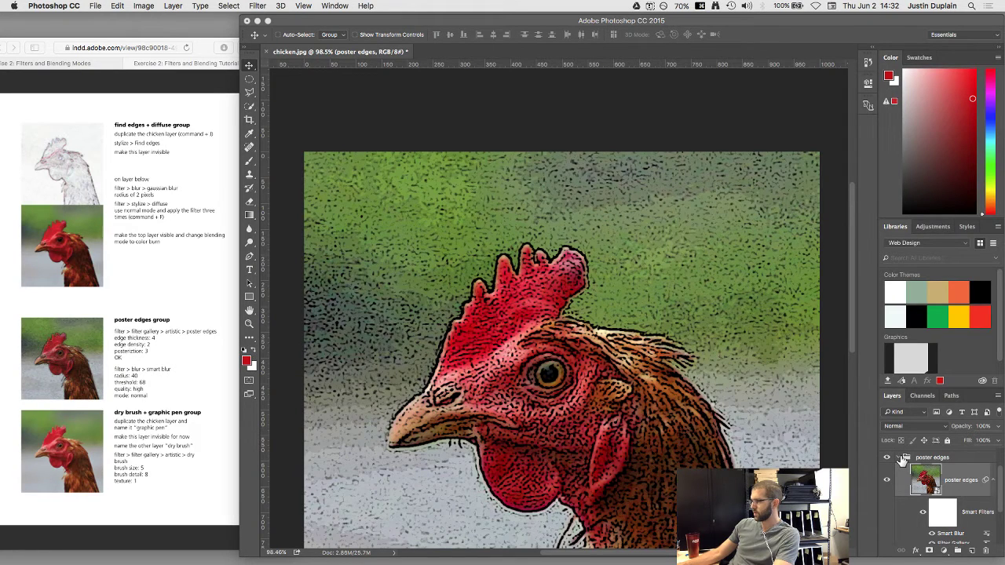
scroll(918, 485, down, 1)
scroll(919, 485, up, 1)
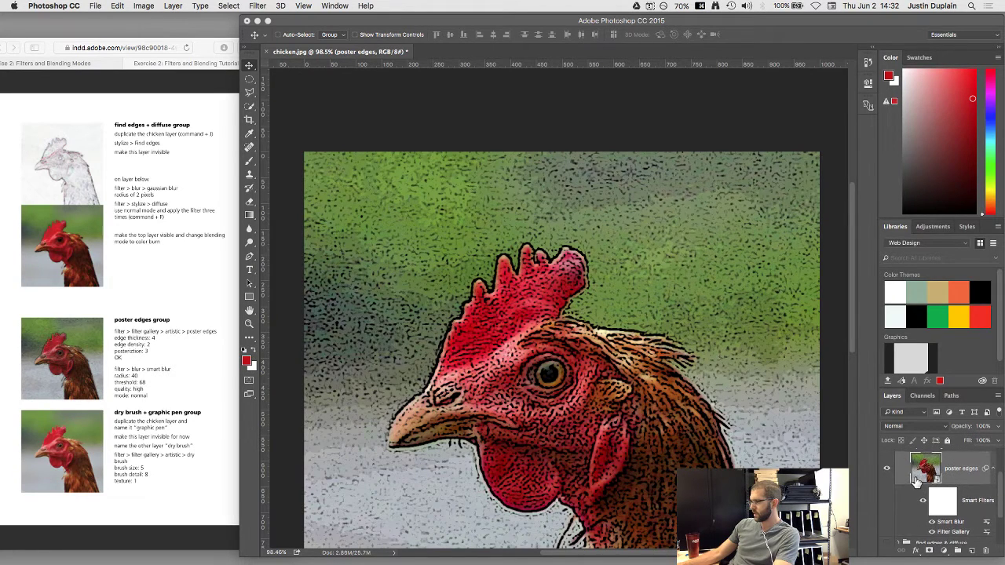
click(895, 455)
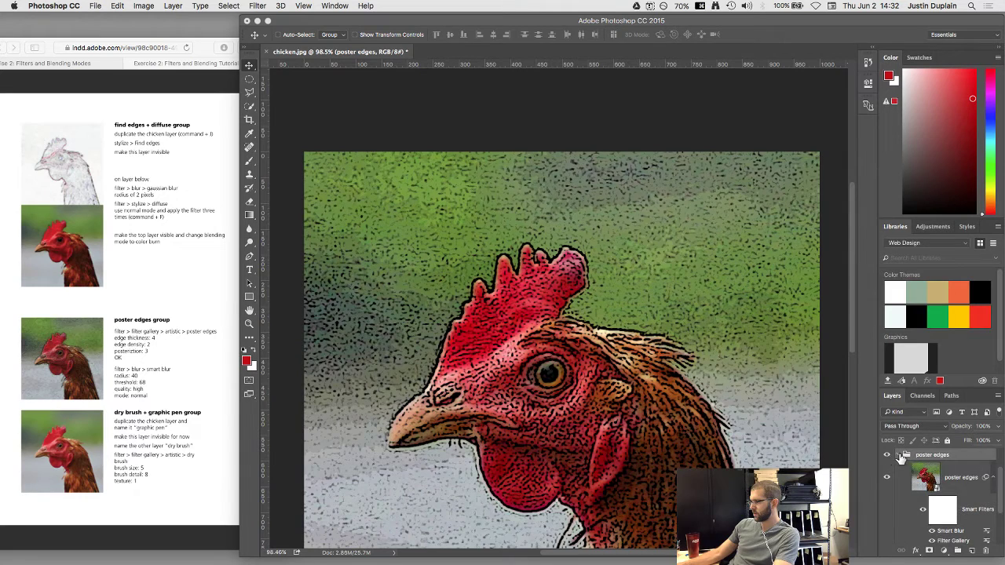
click(898, 455)
click(887, 480)
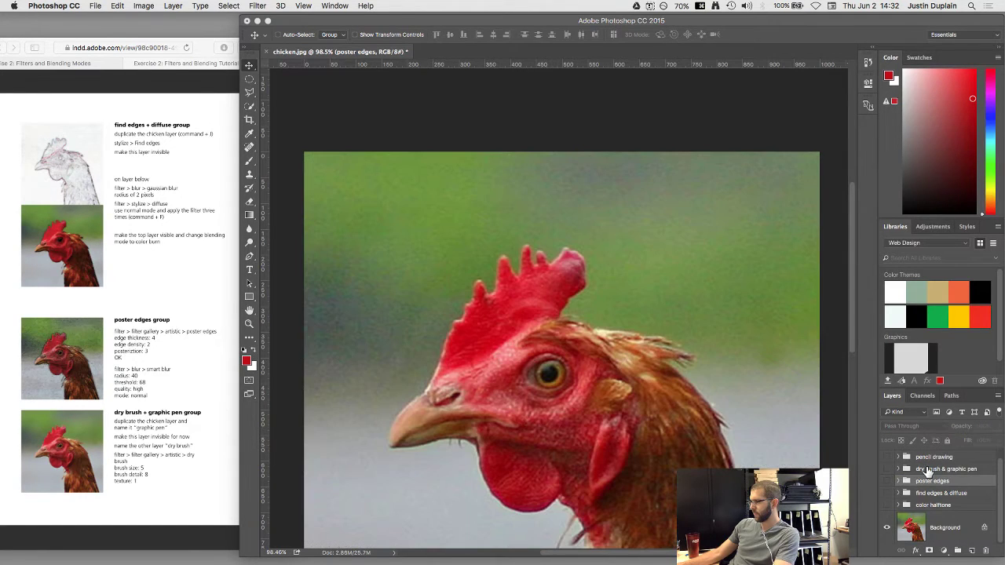
Show the dry brush & graphic pen group and expand it to reveal its chicken layer
click(911, 469)
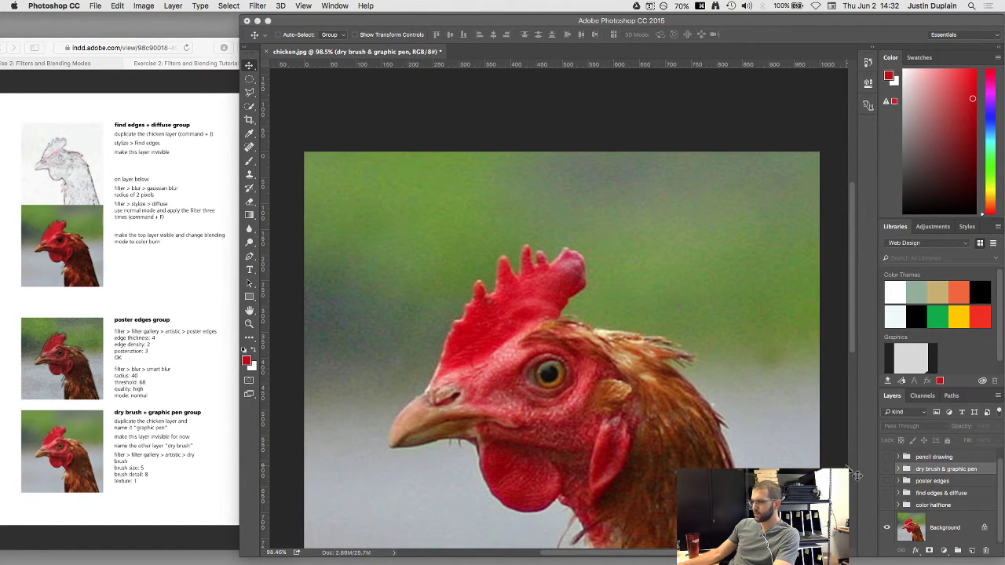
click(887, 468)
click(898, 469)
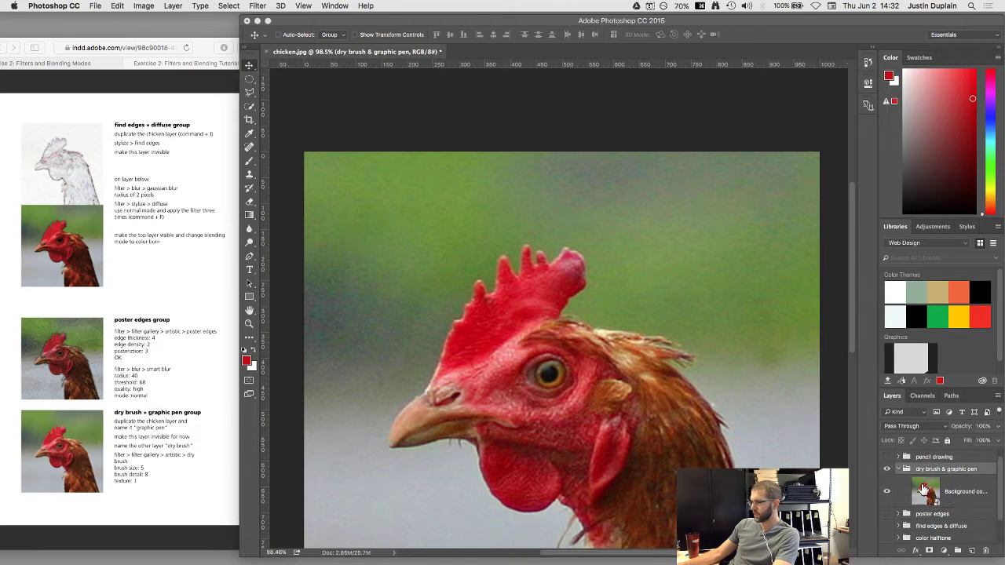
Duplicate the chicken layer in the dry brush & graphic pen group, name the copy "graphic pen" and hide it
click(134, 428)
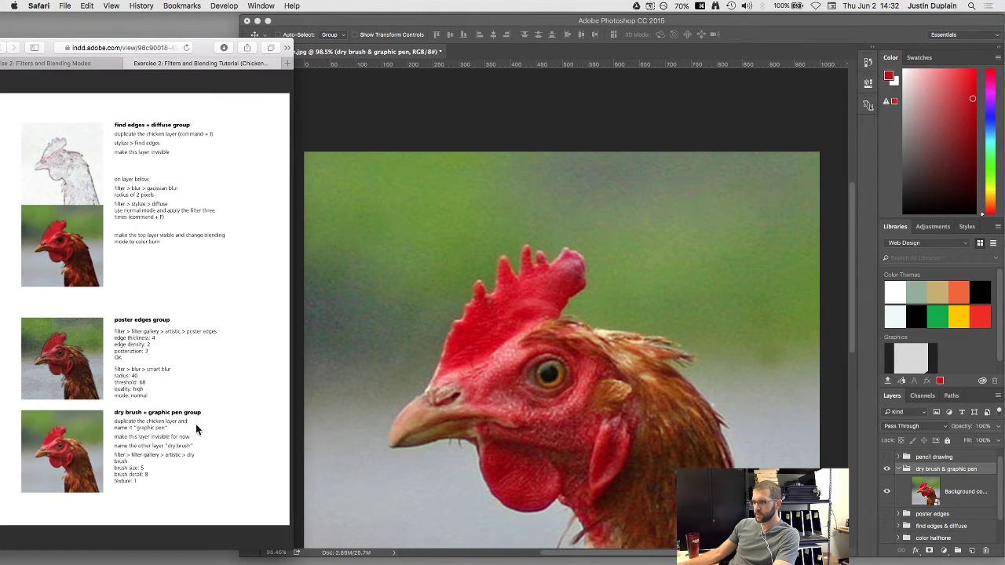
click(926, 492)
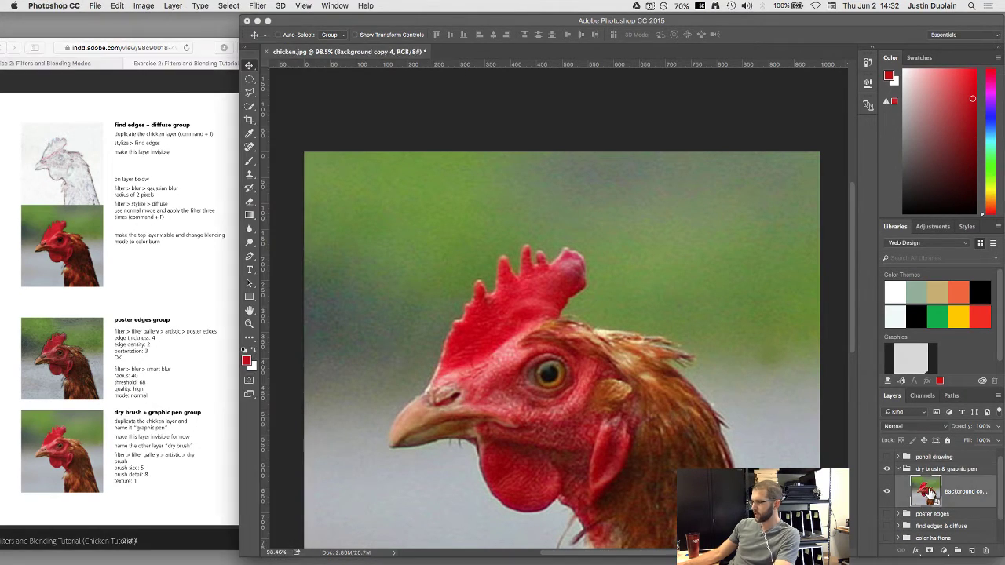
key(super+j)
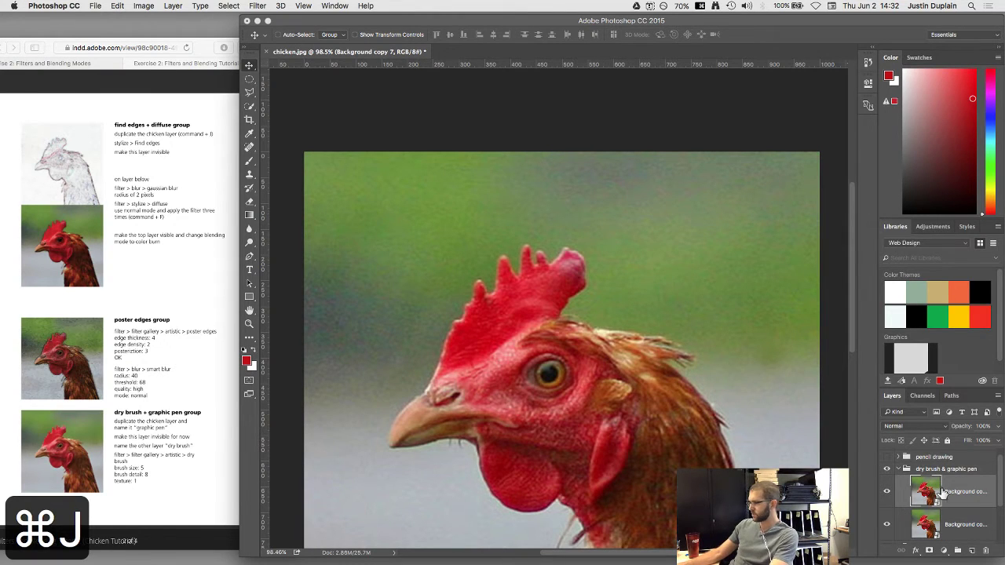
text(graphic pen)
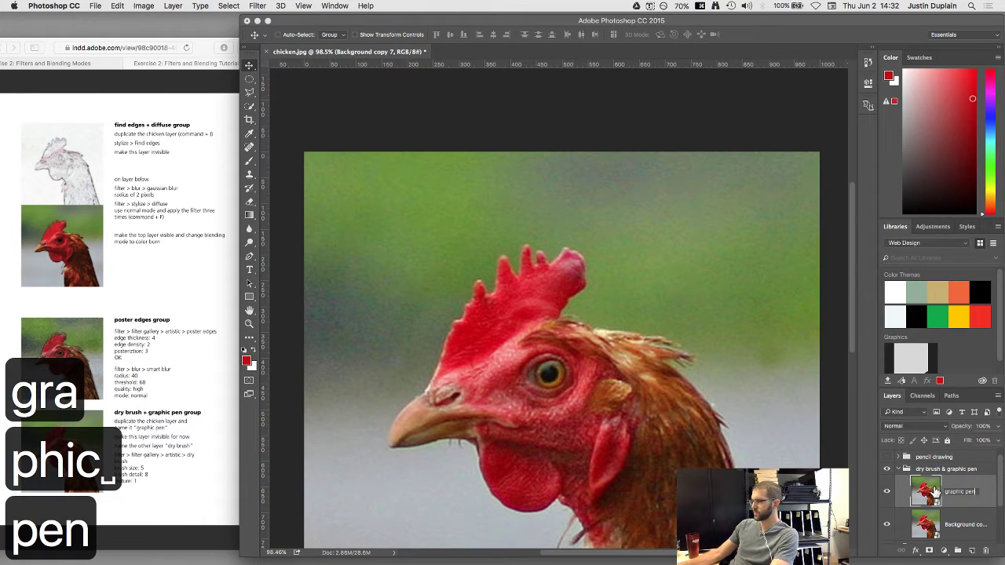
key(Return)
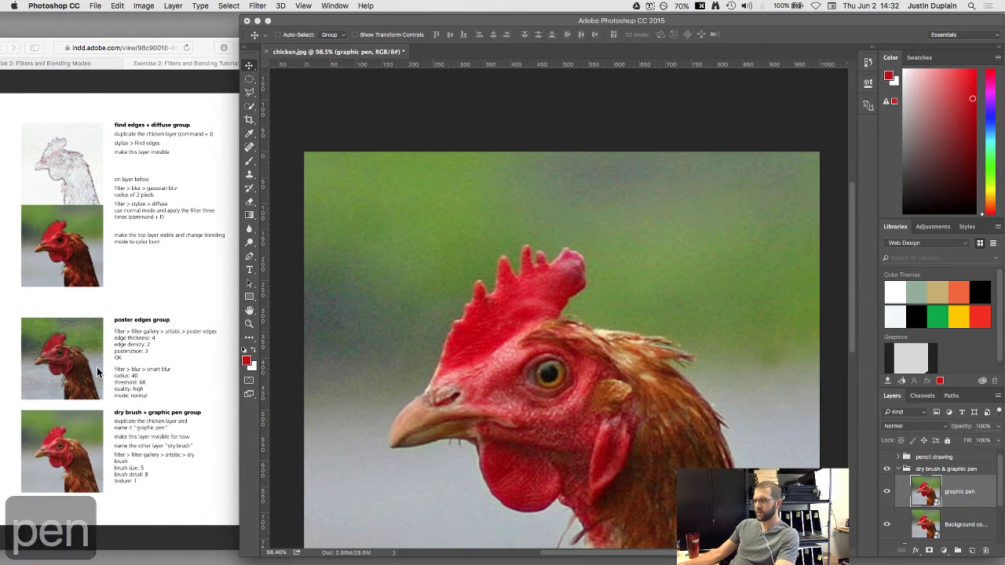
click(886, 492)
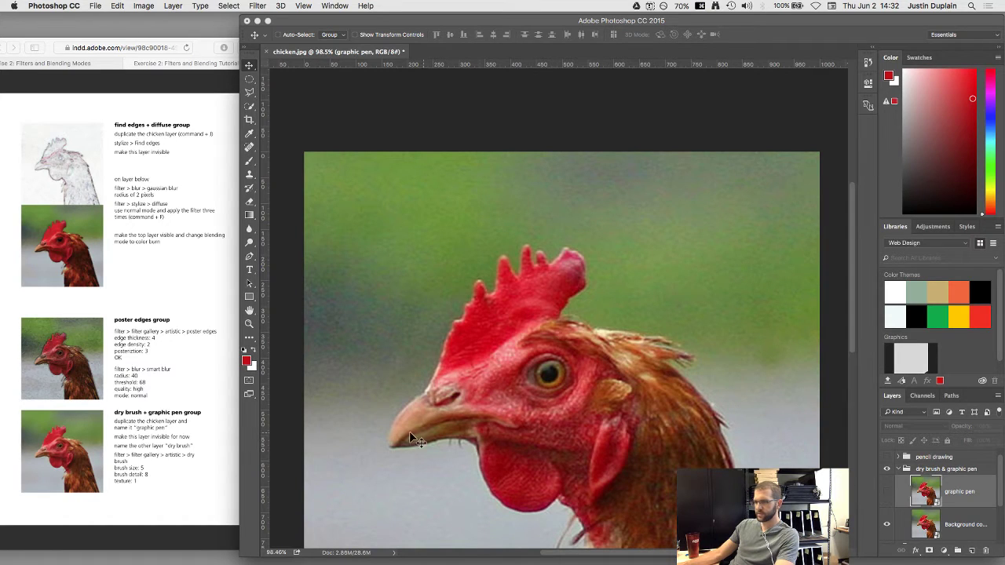
Rename the original chicken layer below the graphic pen layer as "dry brush"
double_click(965, 524)
text(dry brush)
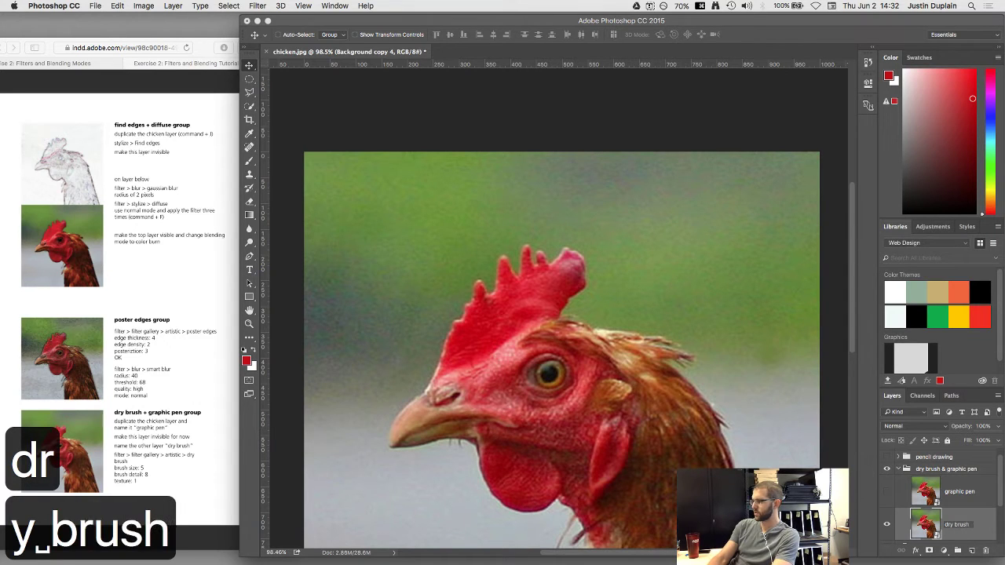
key(Return)
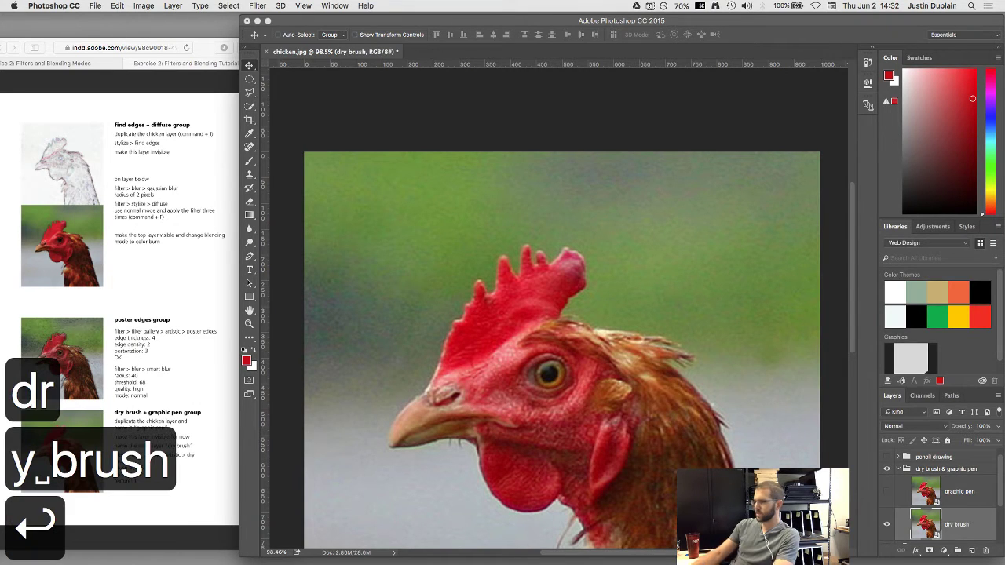
Open the Filter Gallery for the dry brush layer and choose the artistic Dry Brush filter
click(189, 438)
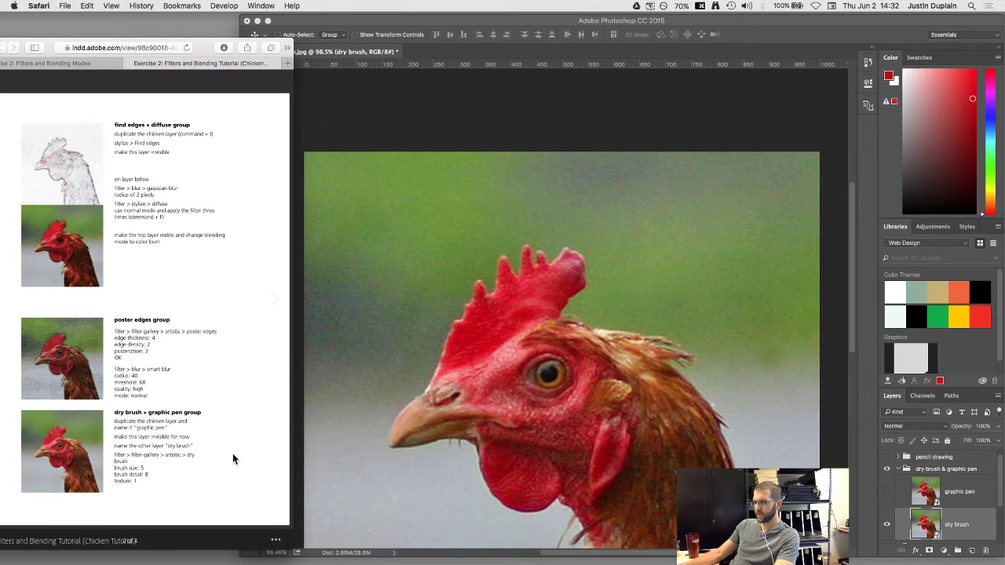
click(923, 525)
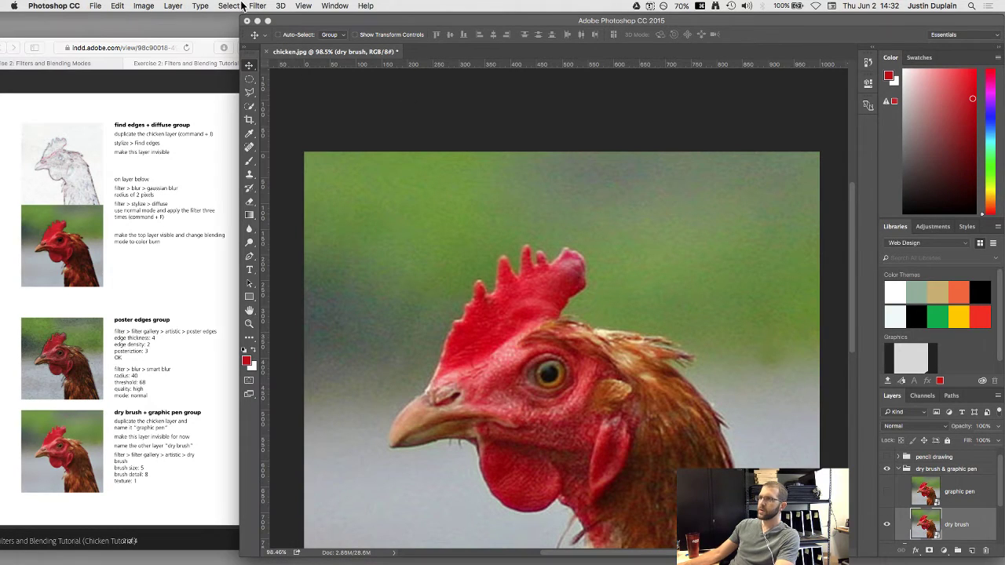
click(251, 7)
click(276, 51)
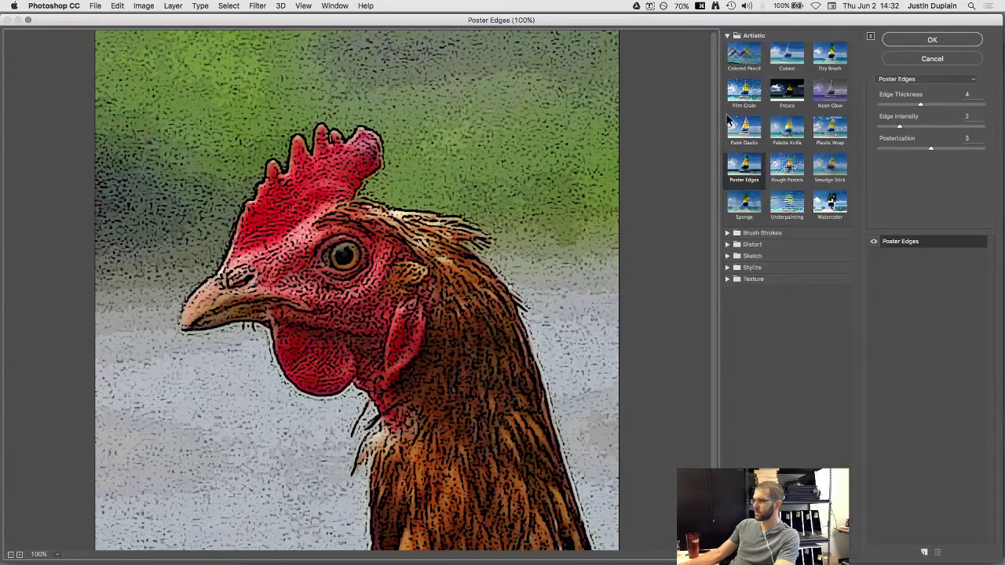
click(820, 61)
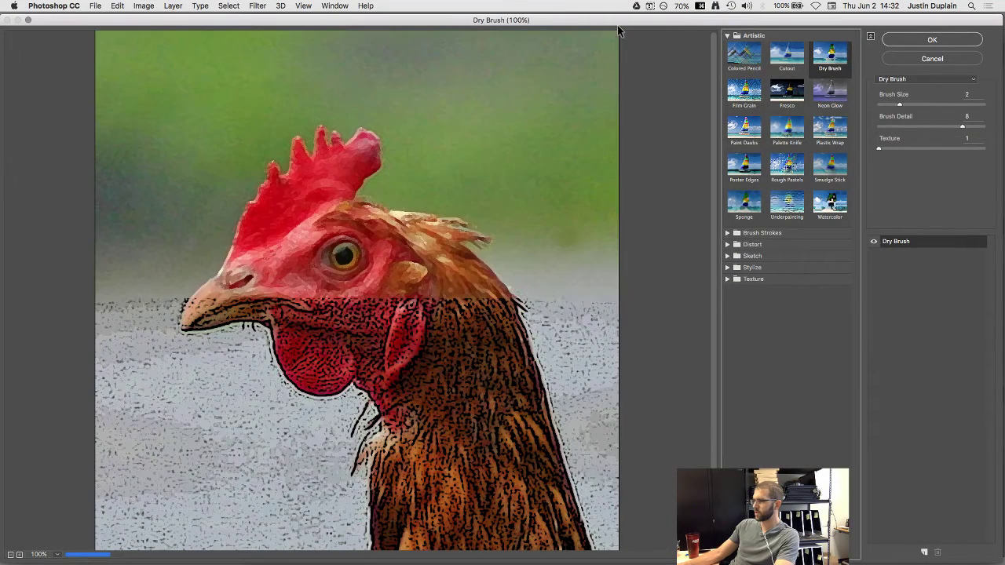
Check the tutorial's values and set Dry Brush to brush size 5, brush detail 8 and texture 1
drag(595, 23, 996, 134)
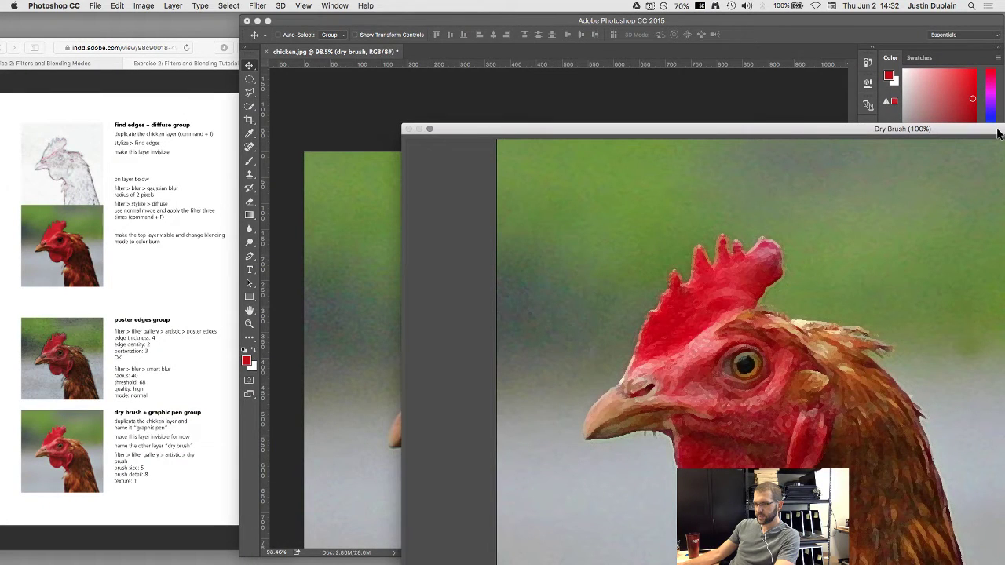
mouse_move(997, 133)
mouse_down()
mouse_move(809, 80)
mouse_move(592, 81)
mouse_move(854, 82)
mouse_move(655, 45)
mouse_move(599, 5)
mouse_up()
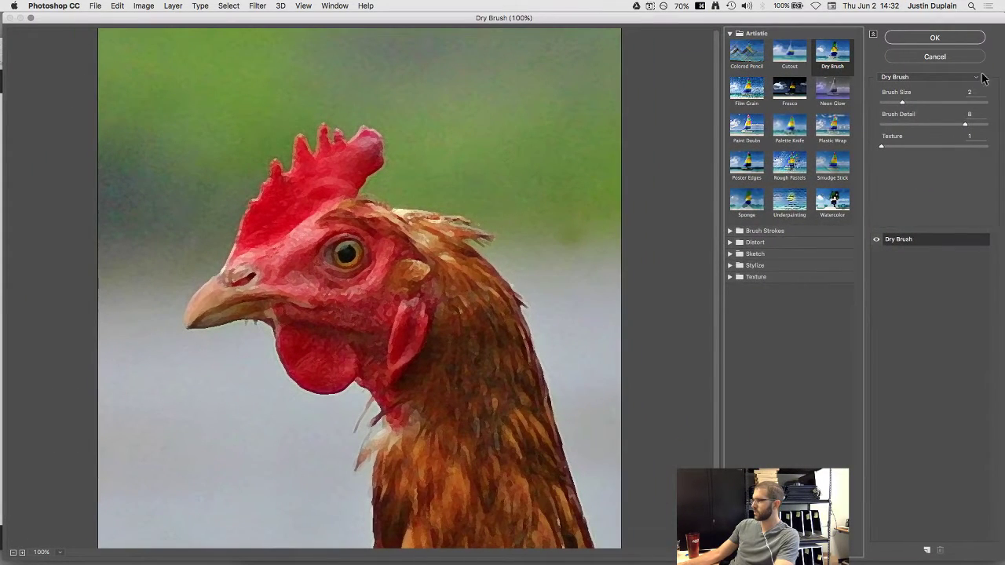
click(969, 92)
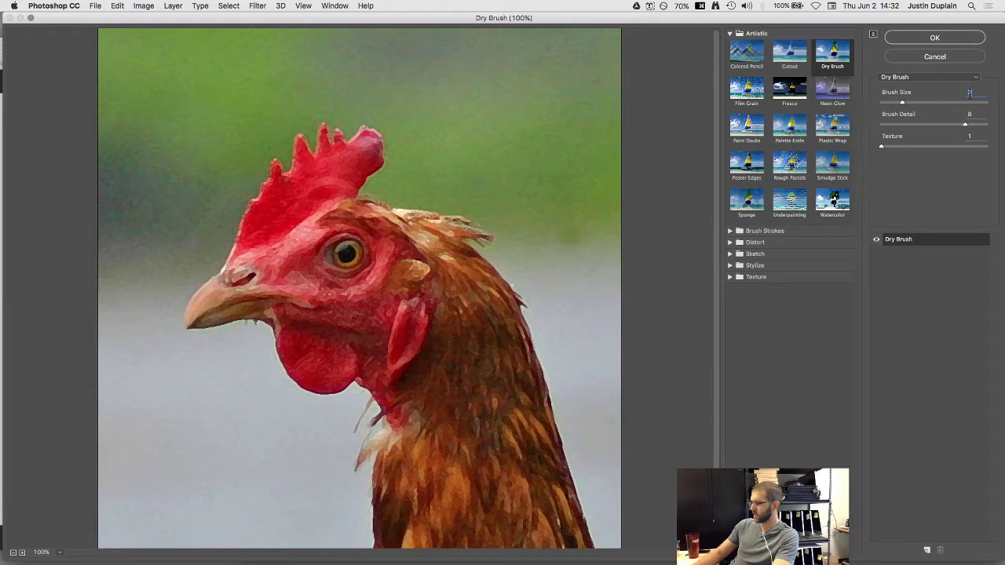
text(5)
click(969, 115)
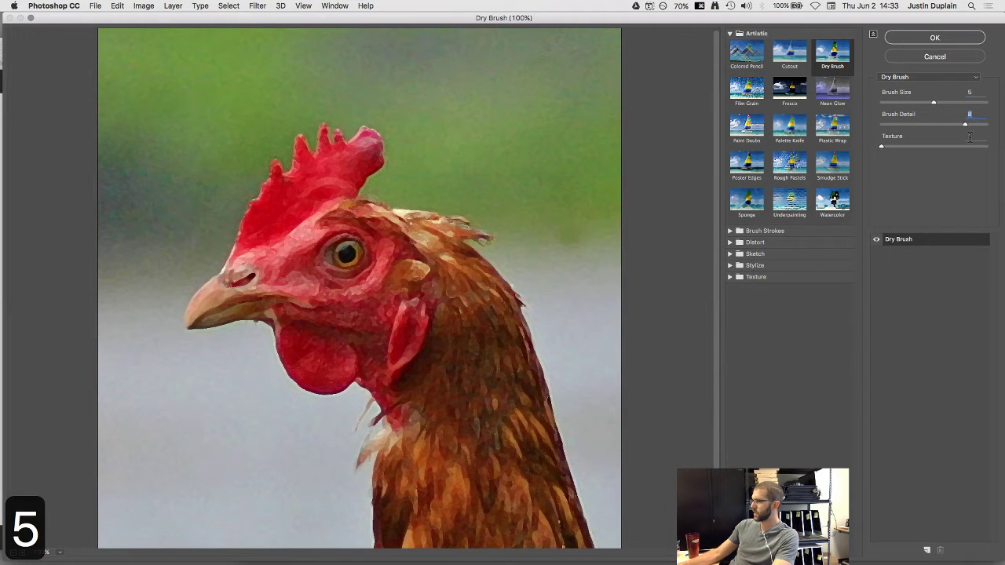
click(921, 74)
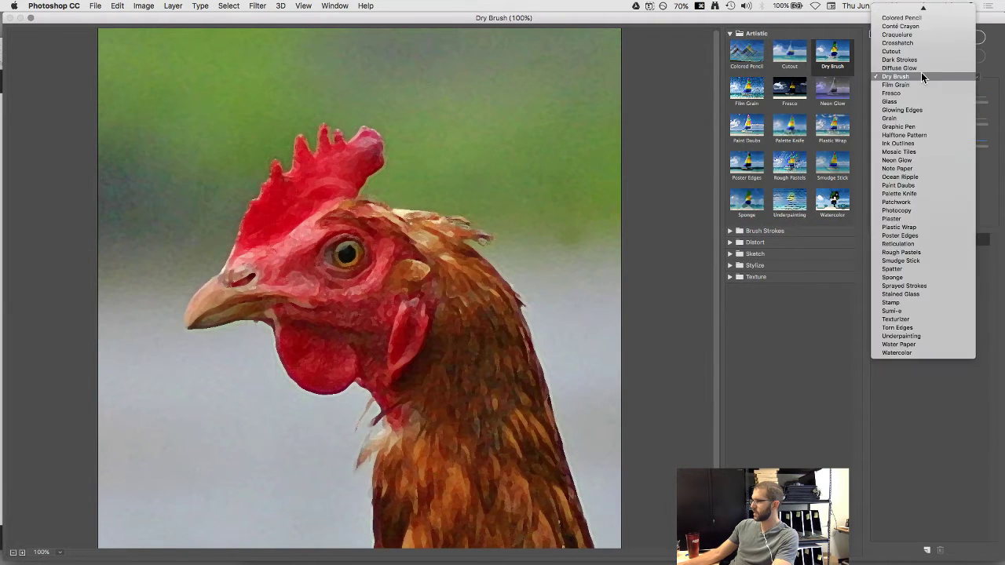
click(910, 222)
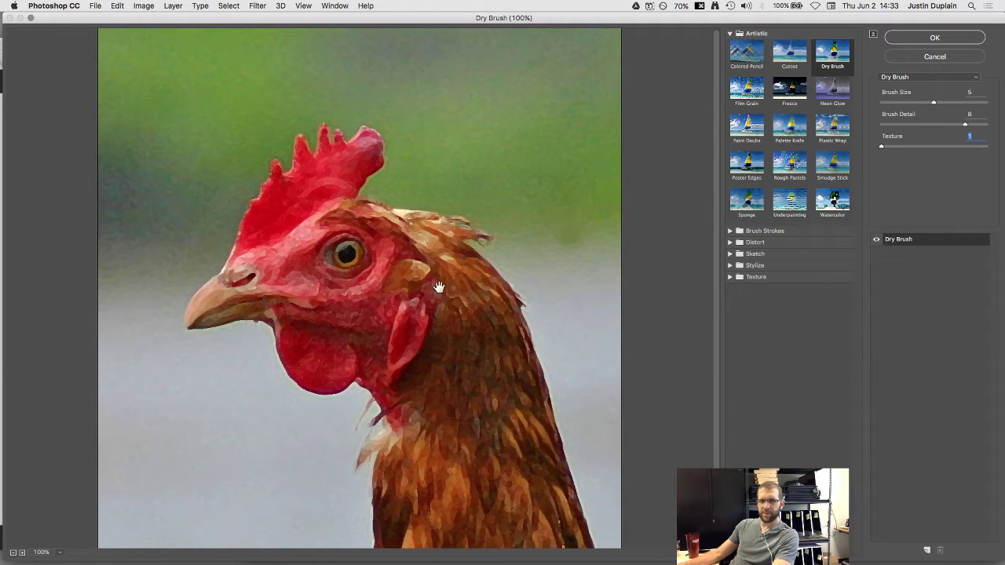
Inspect the Dry Brush preview at 300%, apply the filter, and compare the image with the dry brush layer hidden and shown
click(22, 554)
click(22, 553)
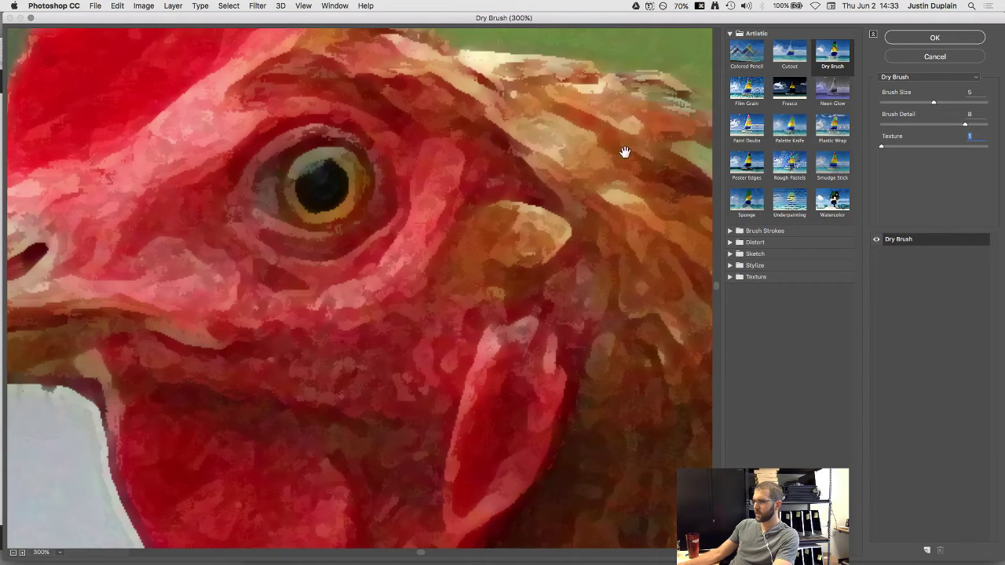
click(921, 41)
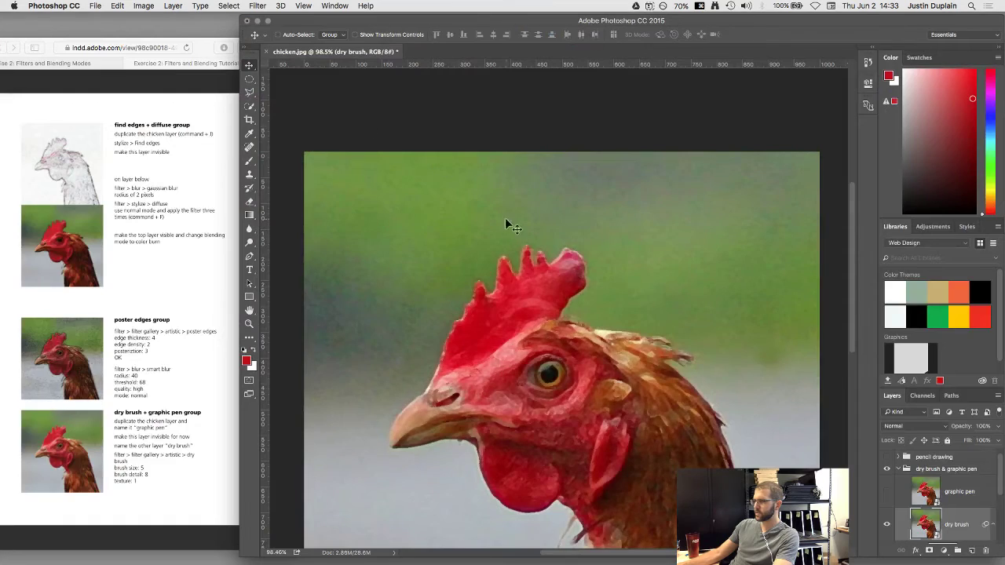
click(887, 524)
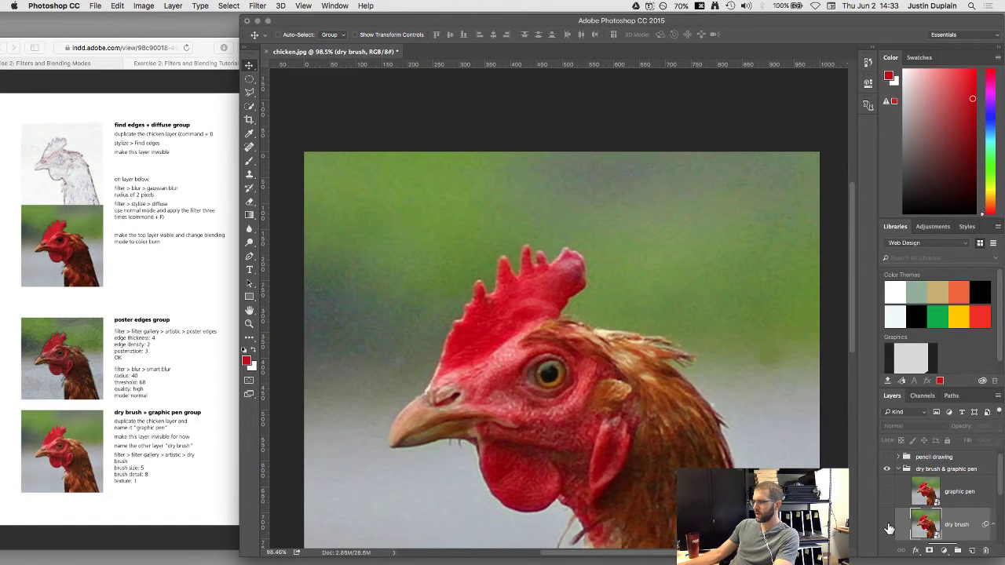
click(887, 524)
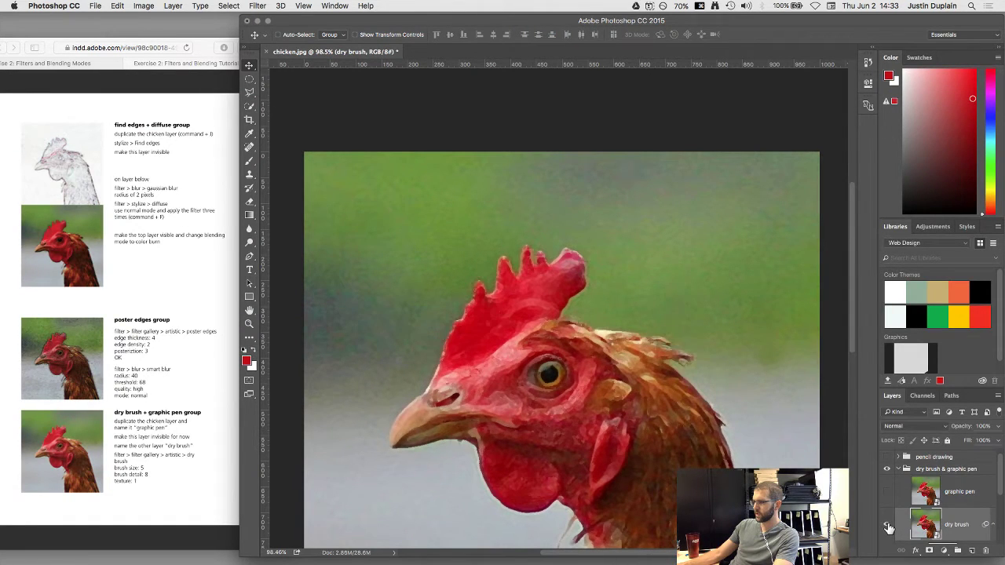
Turn the tutorial to the page with the graphic pen instructions and make the graphic pen layer visible
click(887, 524)
scroll(887, 528, down, 1)
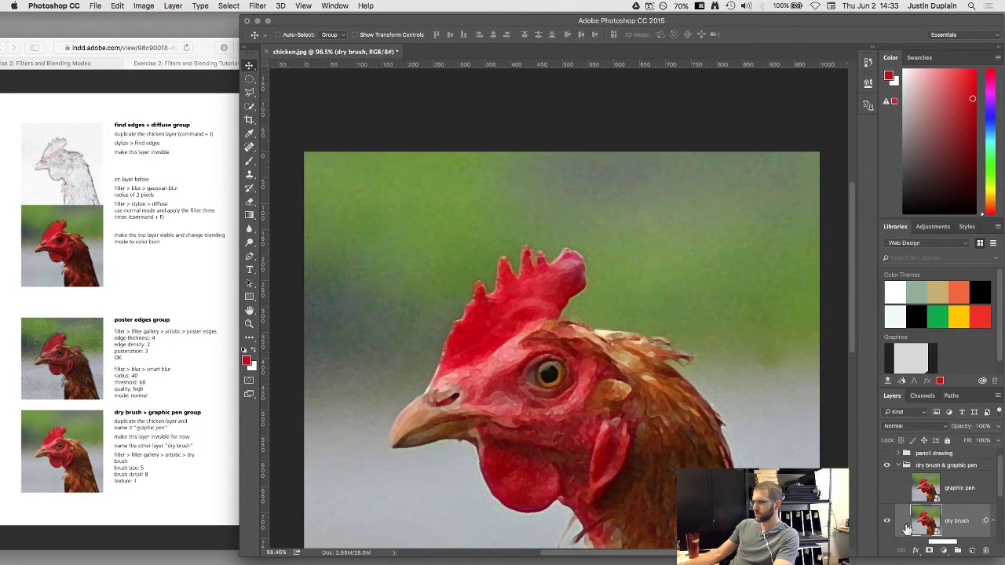
click(929, 479)
click(178, 409)
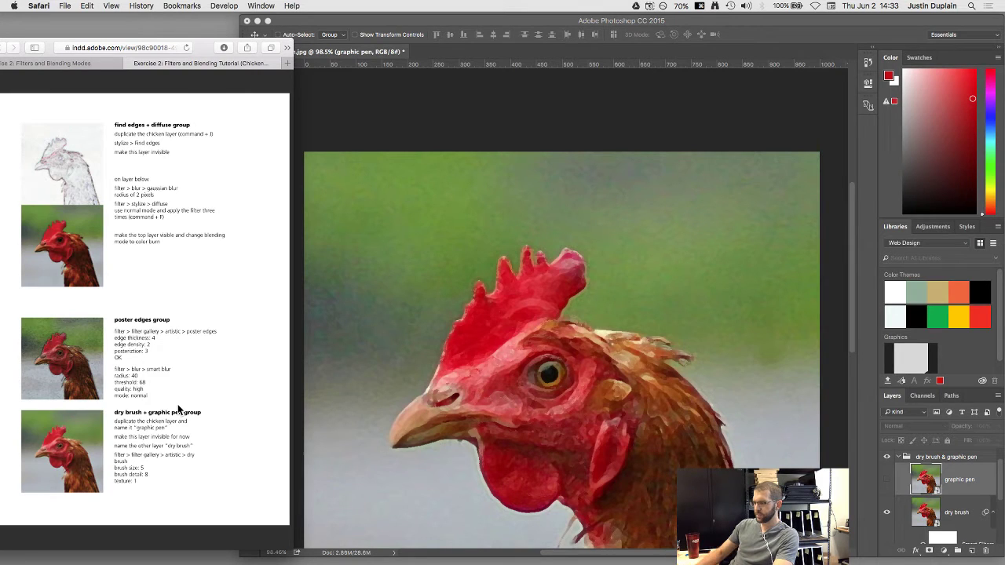
key(Right)
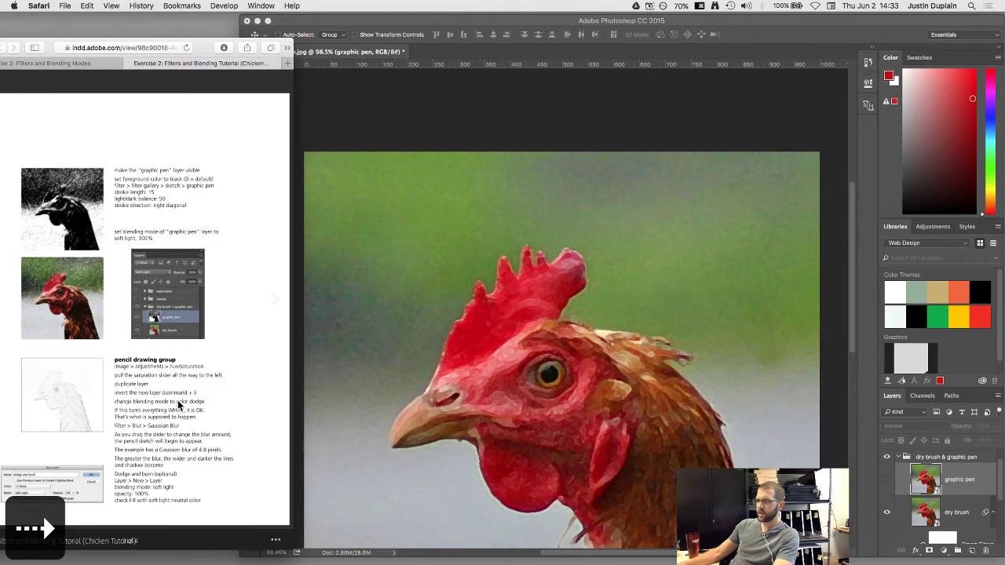
click(928, 484)
click(887, 479)
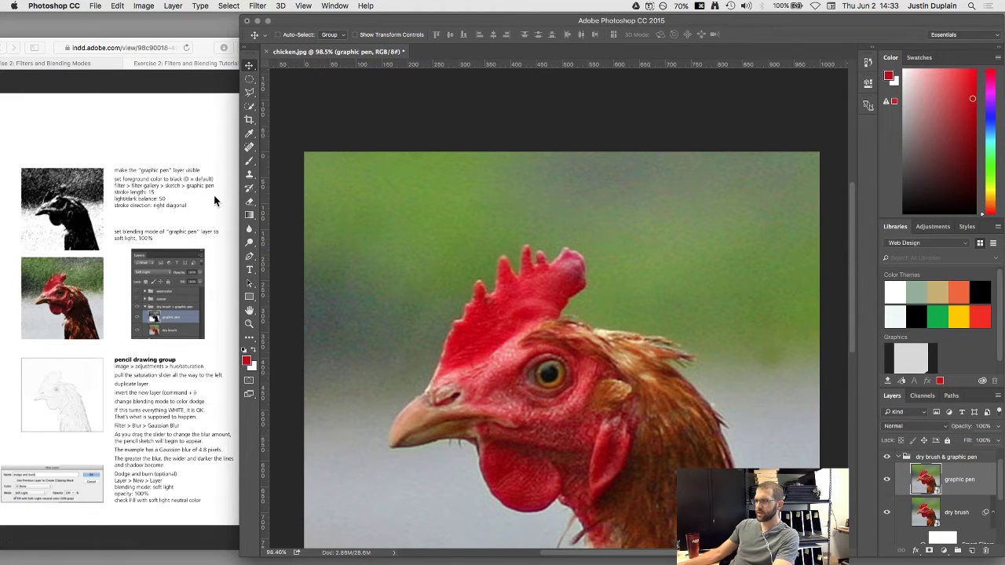
Reset the swatches to the default colours, undo the last edit, and pick red #b73434 as the foreground colour
click(244, 351)
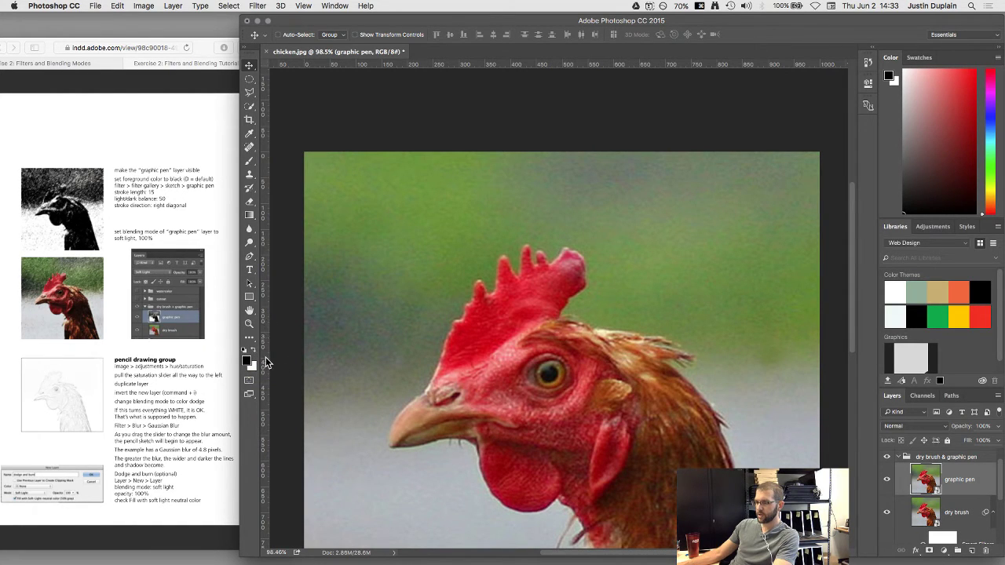
key(super+z)
click(247, 360)
mouse_move(450, 193)
mouse_down()
mouse_move(482, 128)
mouse_move(532, 105)
mouse_up()
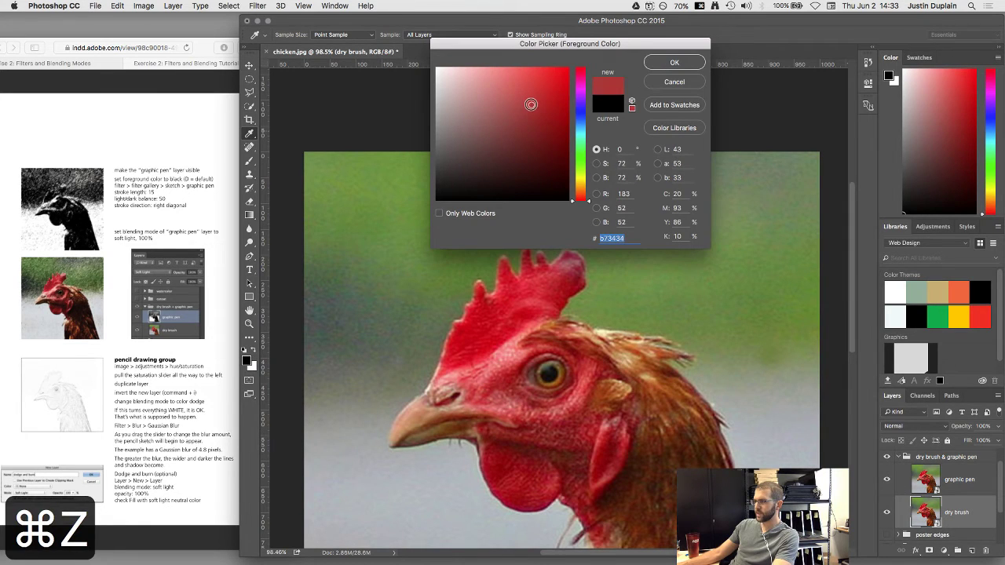
click(661, 67)
Step back and forth through the edit history to try to recover the dry brush layer's filter
scroll(940, 515, down, 2)
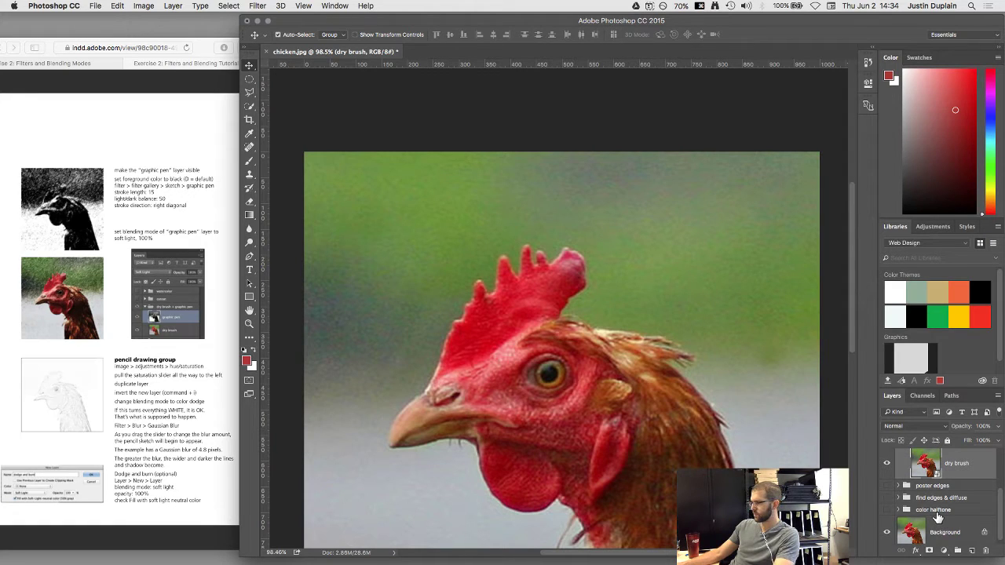
key(shift+super+z)
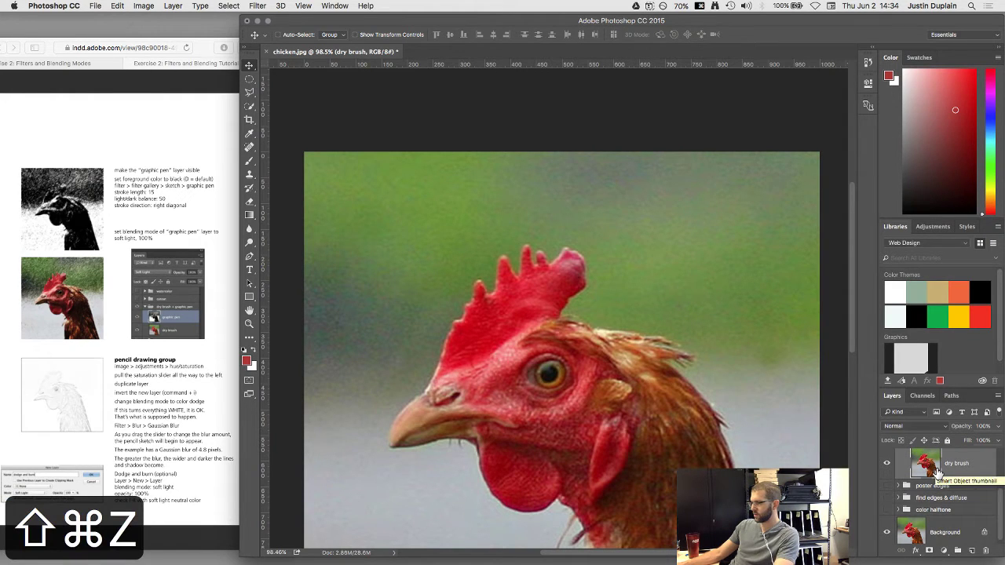
key(alt+super+z)
key(alt+super+z)
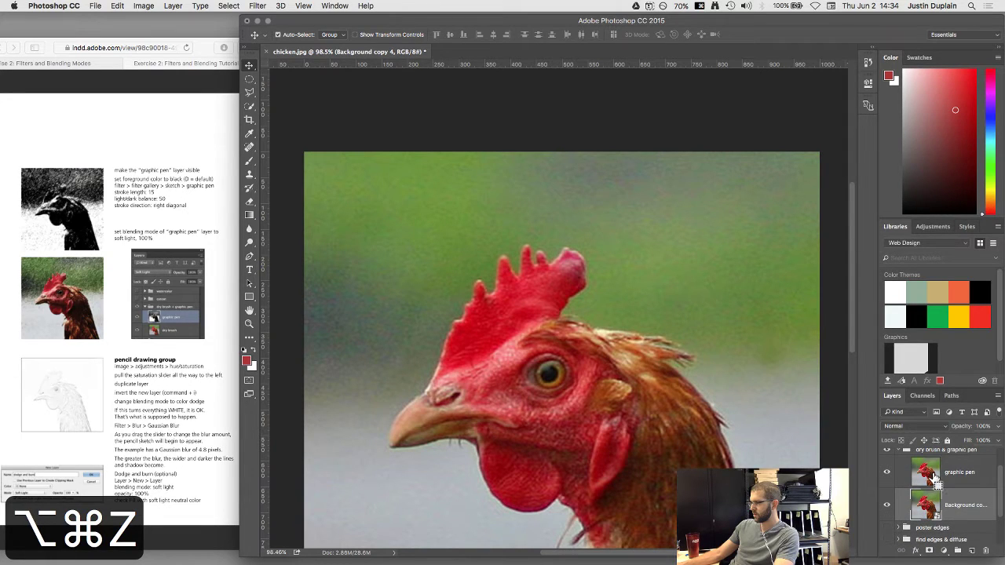
key(super+z)
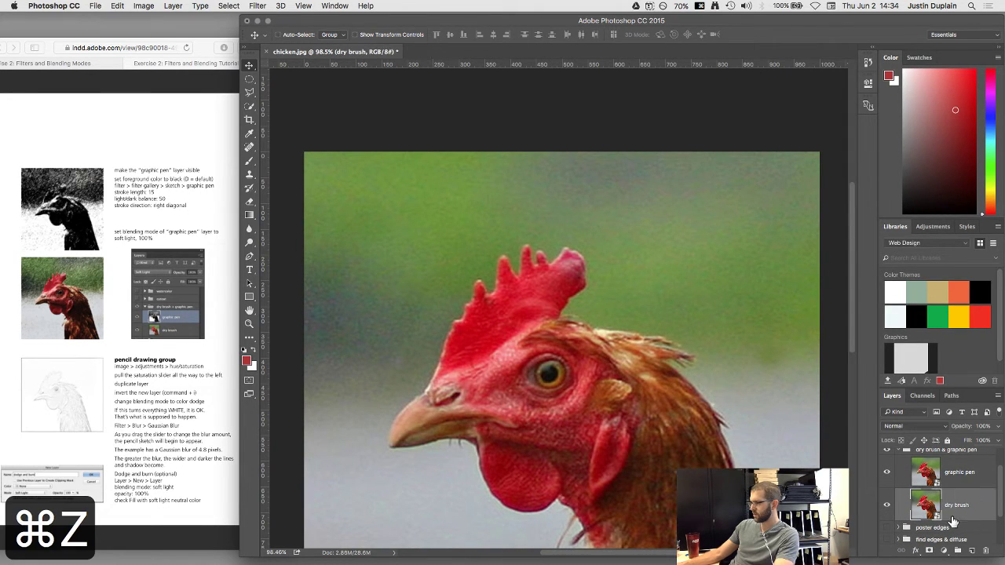
key(super+z)
Reapply the Filter Gallery's Dry Brush to the dry brush layer with brush size 5, brush detail 8 and texture 1
click(929, 508)
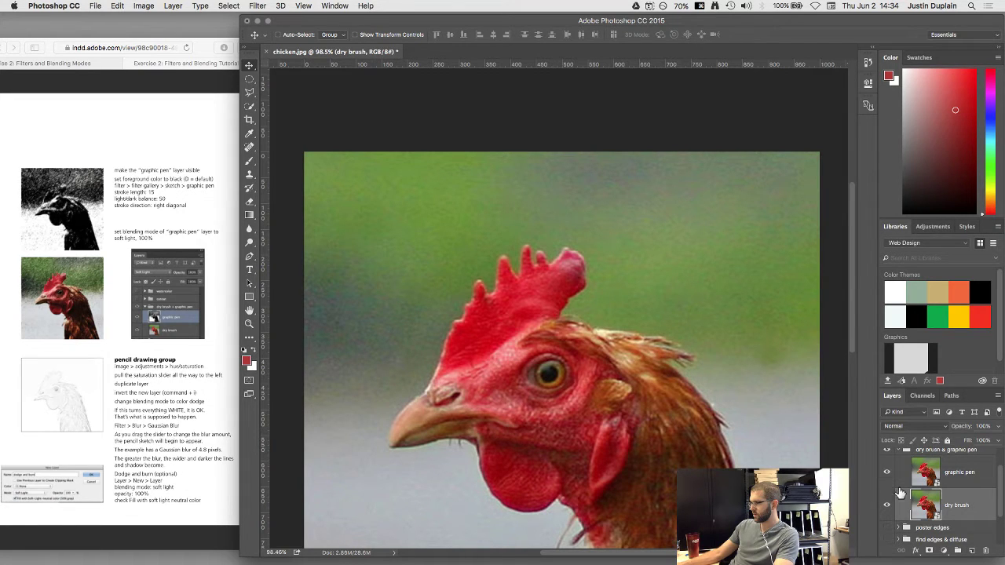
click(255, 8)
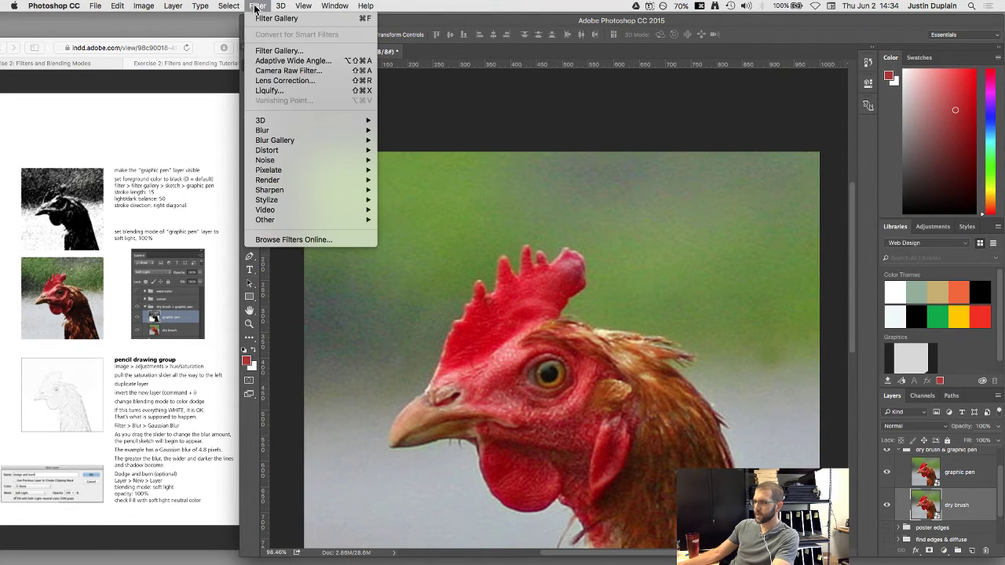
click(276, 51)
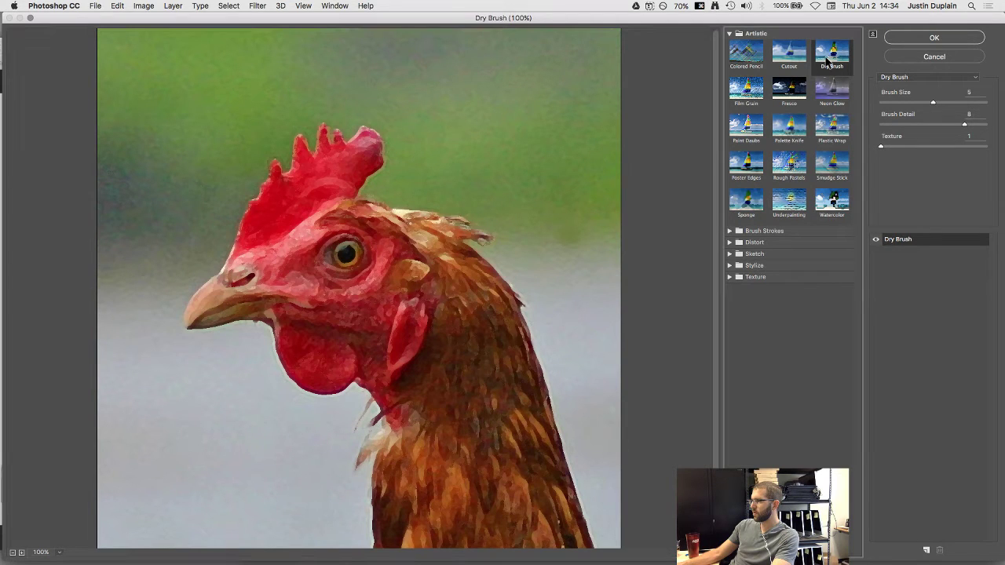
click(931, 37)
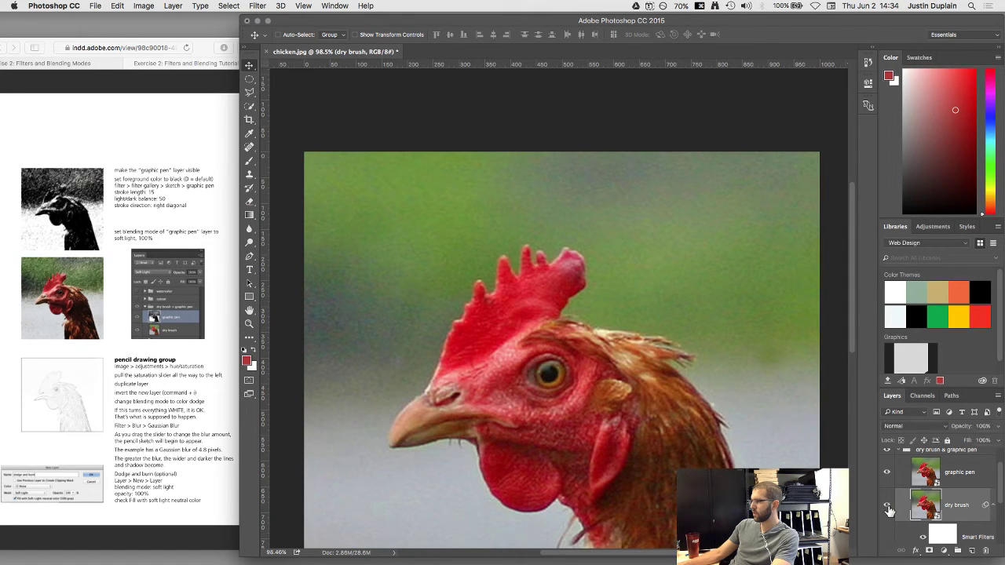
Select the graphic pen layer and reset the foreground and background colours to the default black and white
click(926, 474)
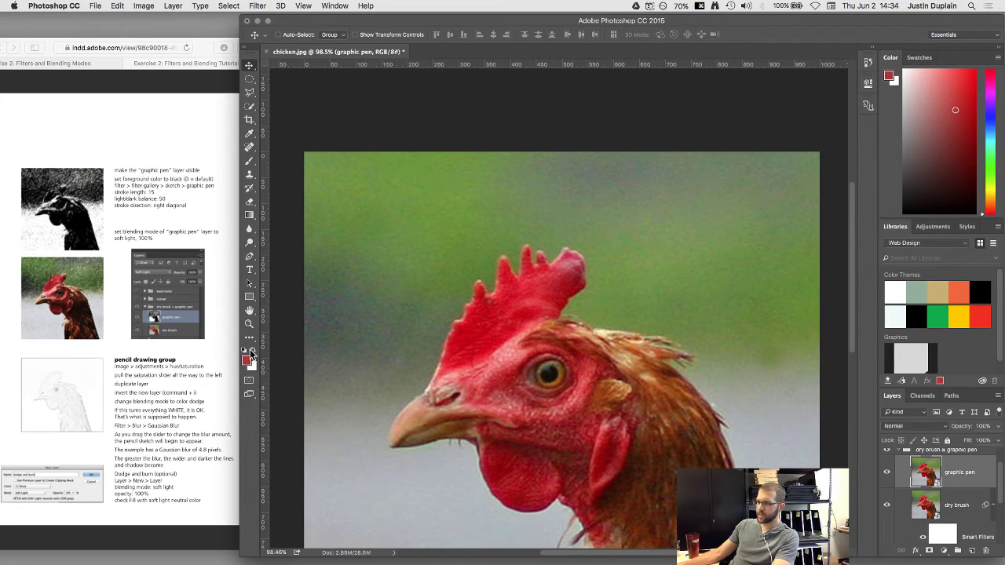
key(d)
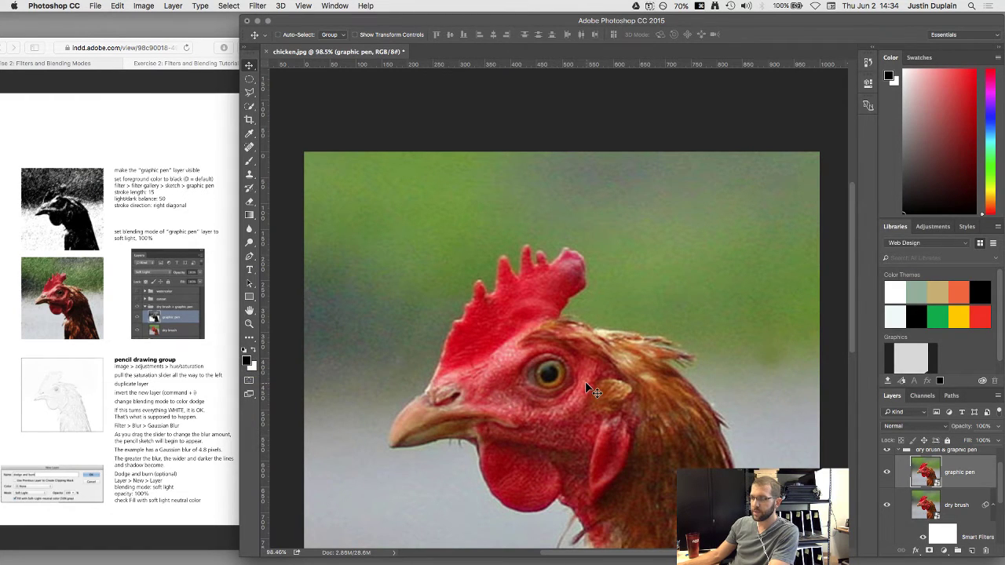
scroll(592, 390, down, 5)
scroll(593, 390, down, 1)
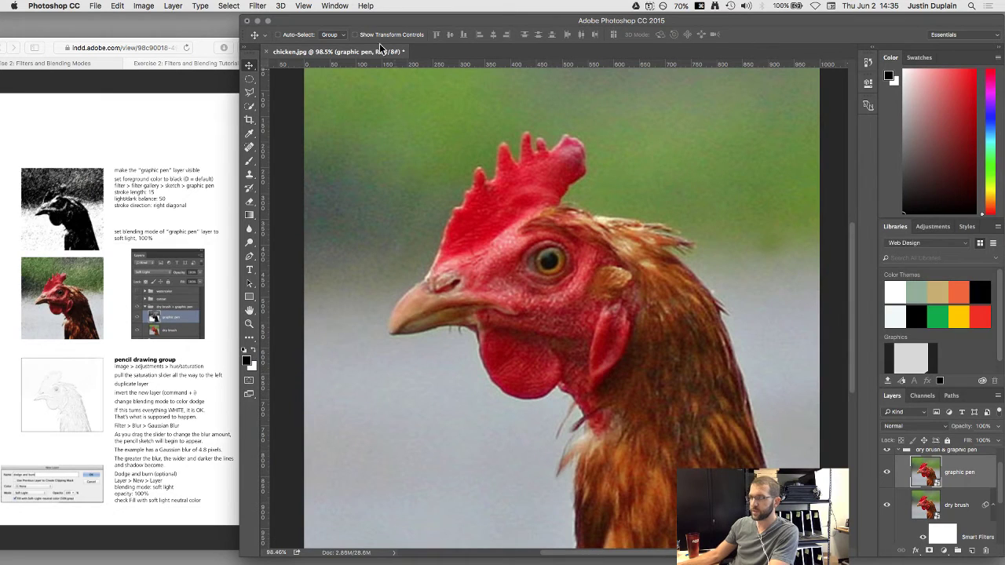
Open the Filter Gallery for the graphic pen layer and choose the sketch Graphic Pen filter
click(264, 8)
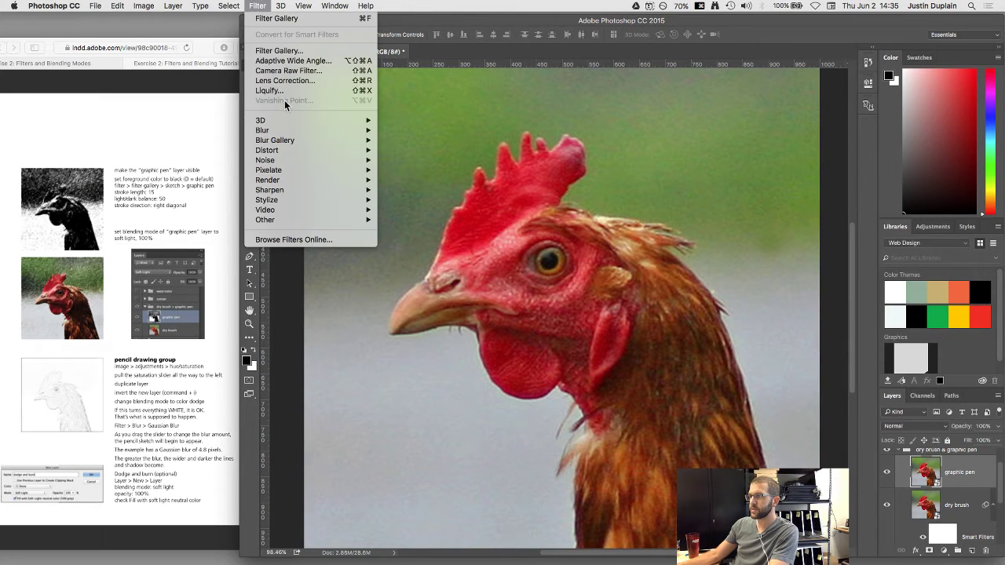
mouse_move(282, 144)
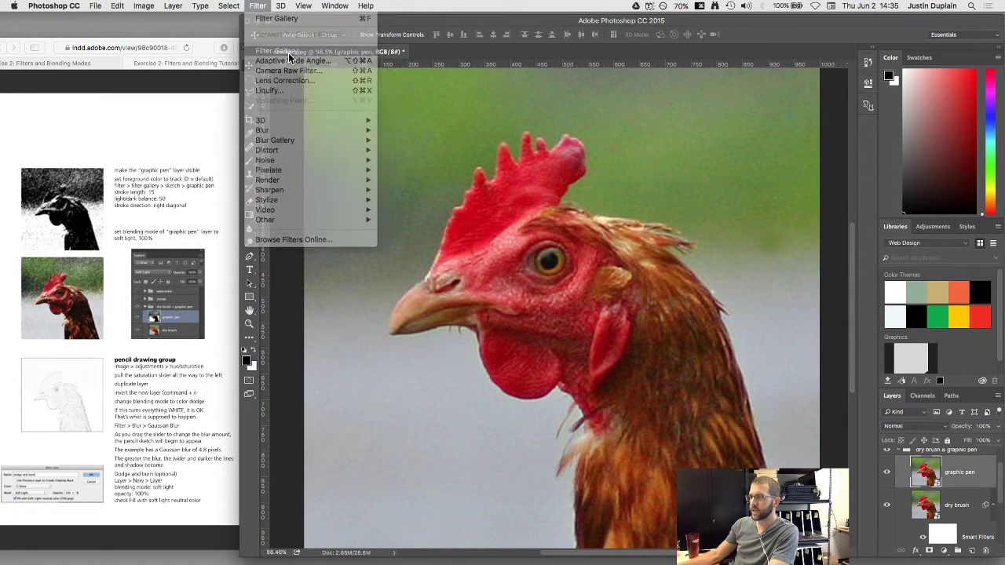
click(278, 50)
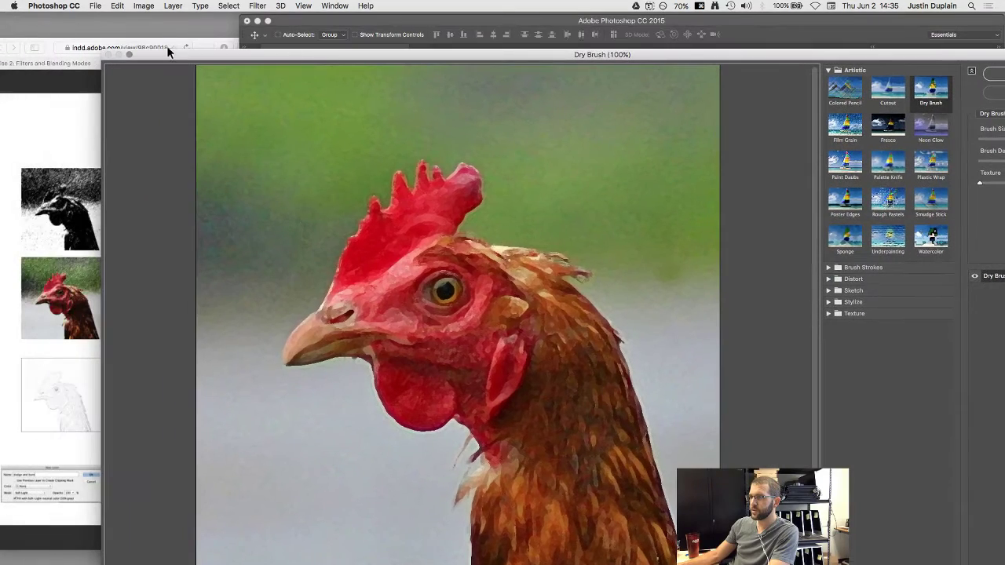
mouse_move(111, 53)
mouse_down()
mouse_move(384, 198)
mouse_move(389, 162)
mouse_move(326, 33)
mouse_up()
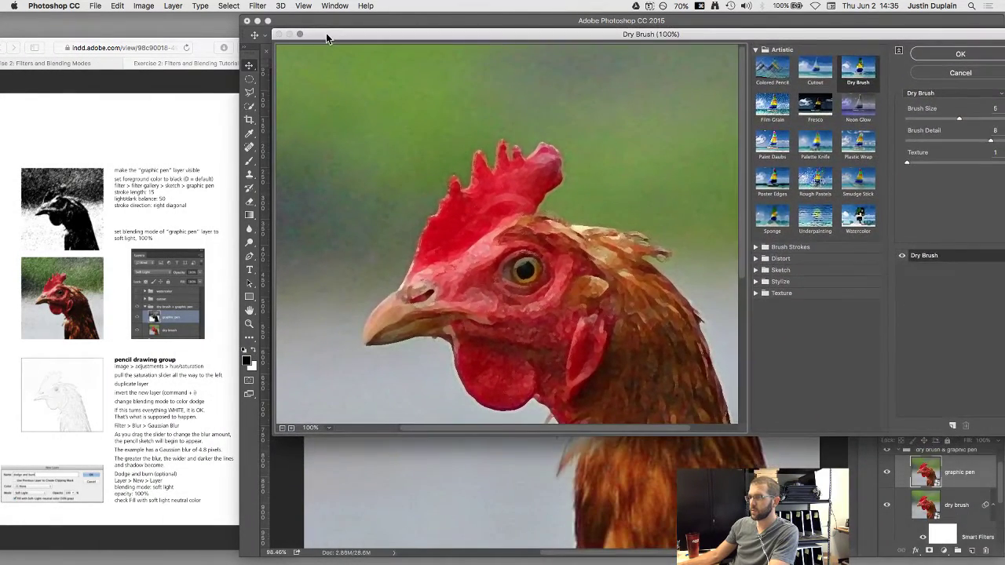
click(754, 50)
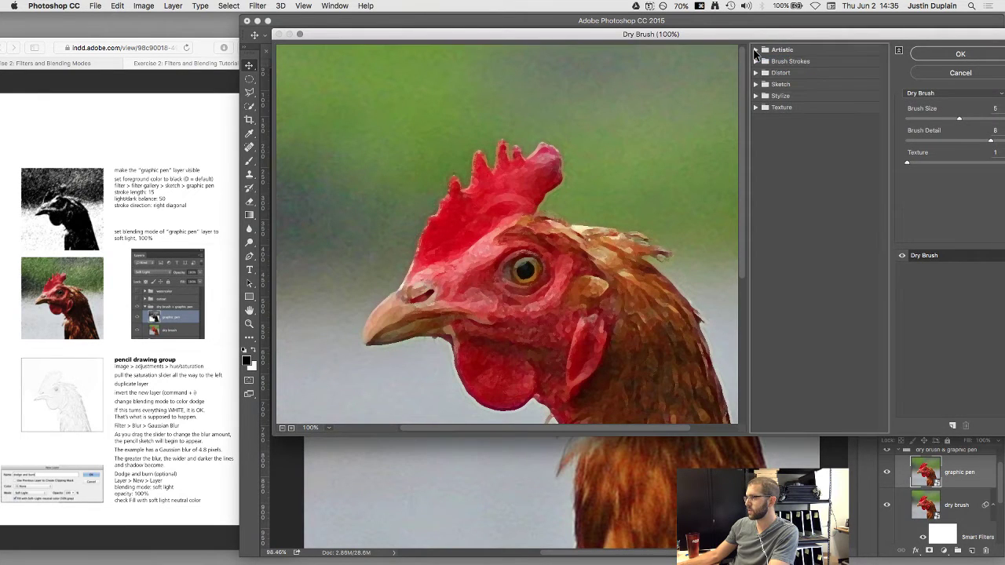
click(755, 85)
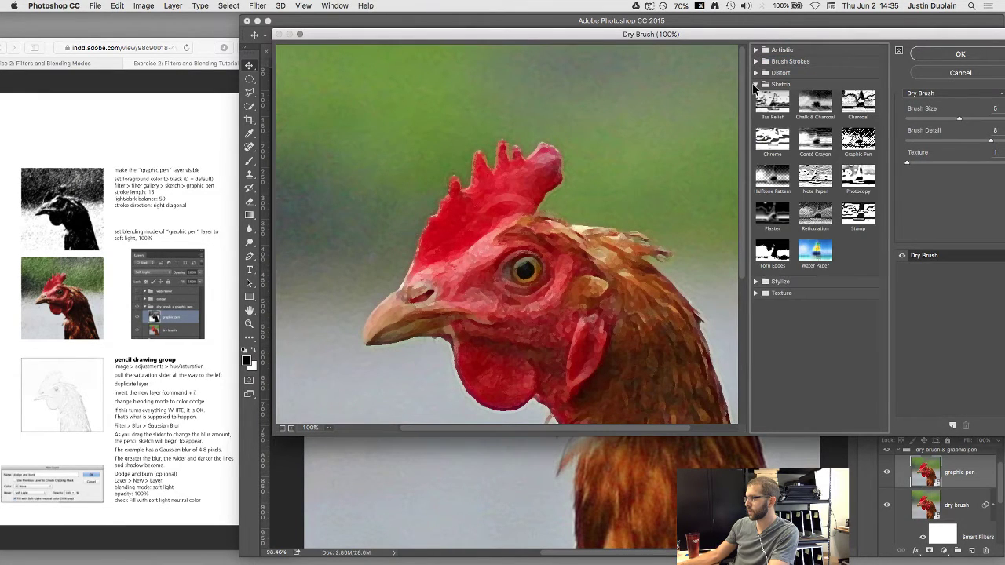
click(858, 149)
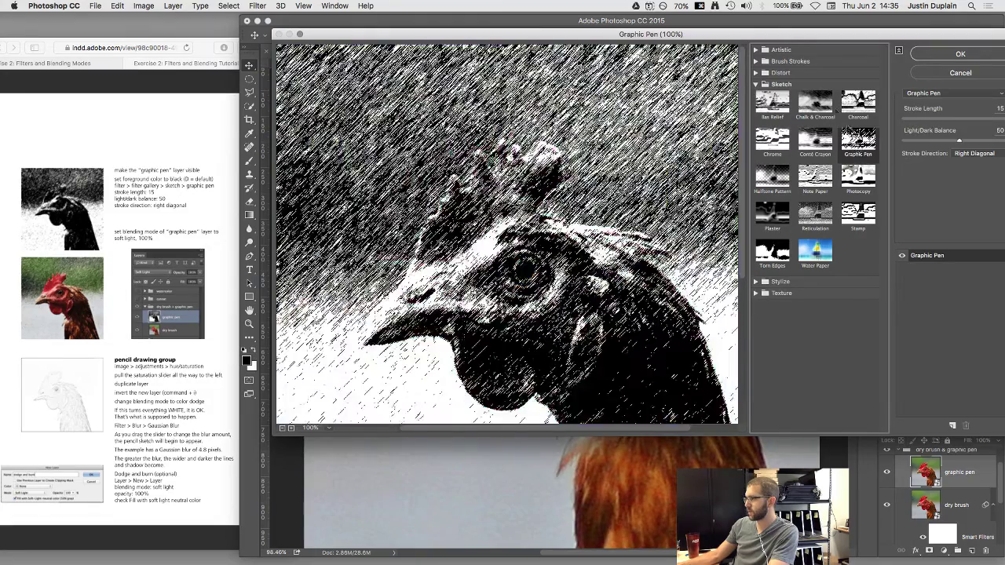
Review the preview at 50% and apply Graphic Pen with stroke length 15, light/dark balance 50 and right diagonal strokes
drag(763, 39, 730, 44)
drag(531, 417, 531, 276)
drag(520, 224, 521, 374)
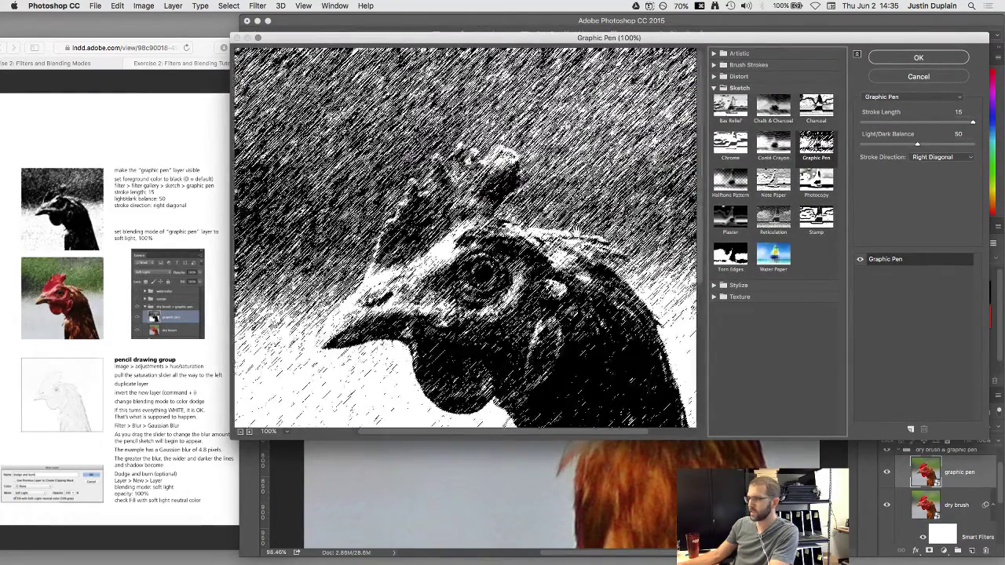
click(240, 432)
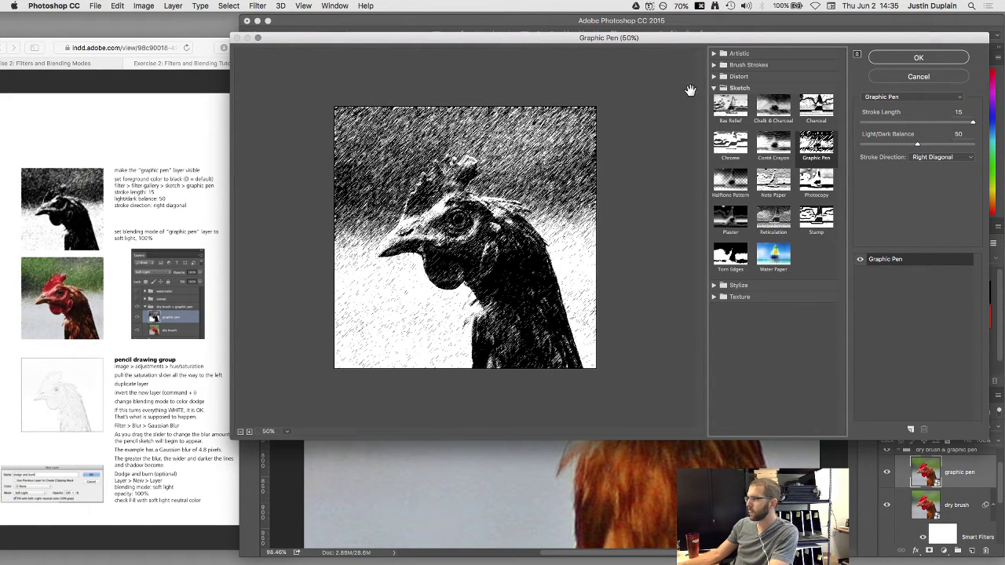
click(901, 58)
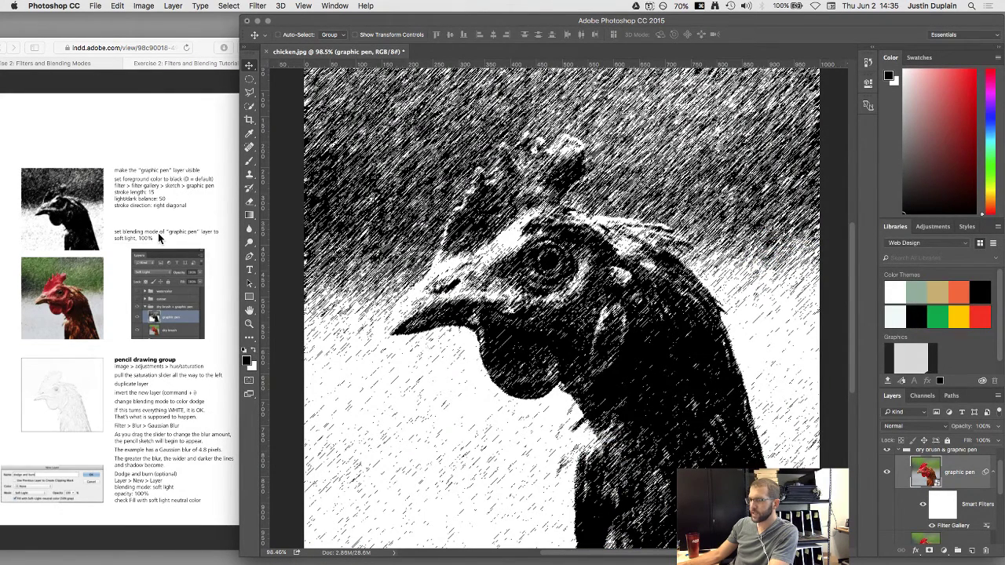
Set the graphic pen layer's blending mode to Soft Light
click(944, 427)
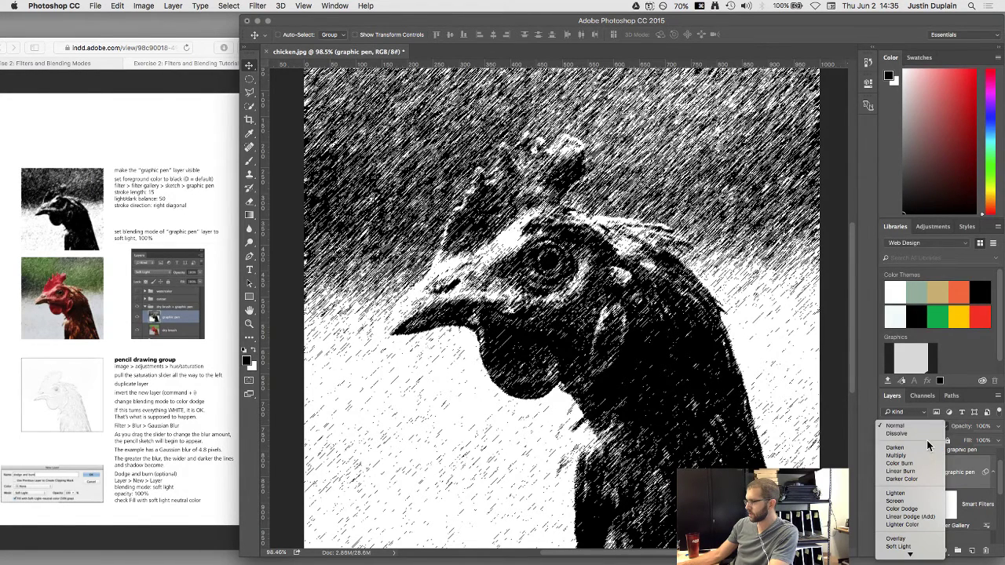
scroll(926, 482, down, 2)
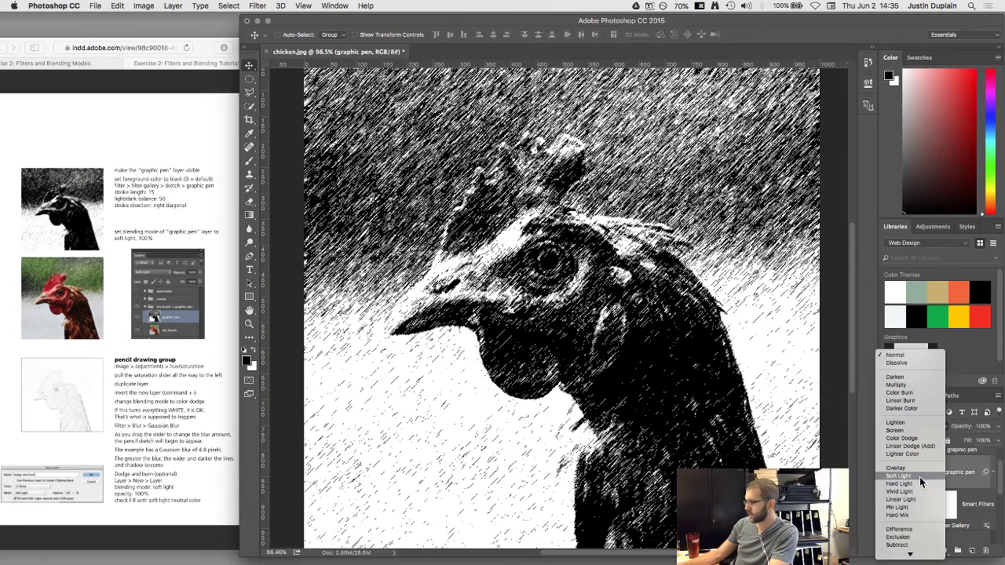
click(919, 476)
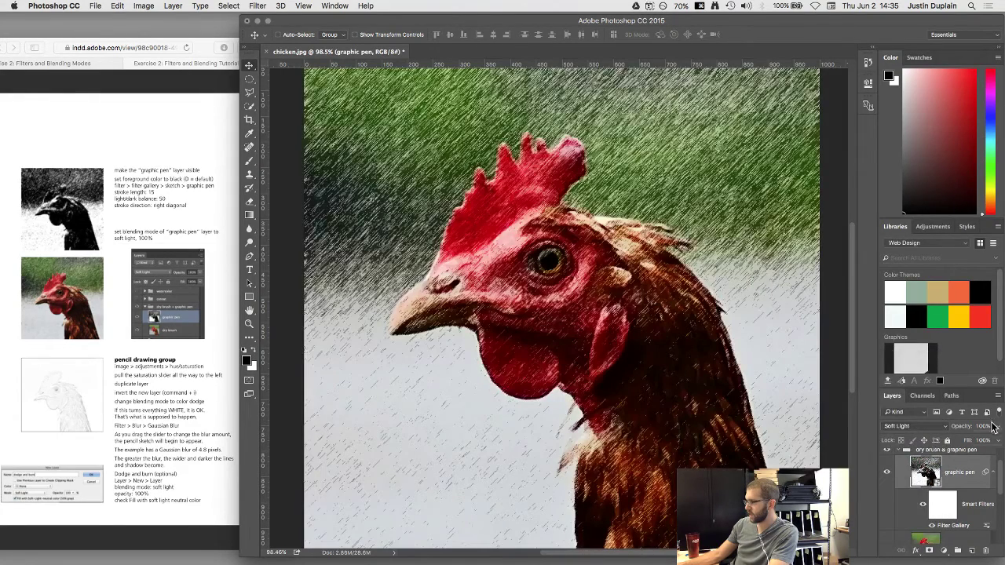
Compare the blended image with the graphic pen and dry brush layers hidden and shown, and view the whole picture
scroll(942, 459, down, 1)
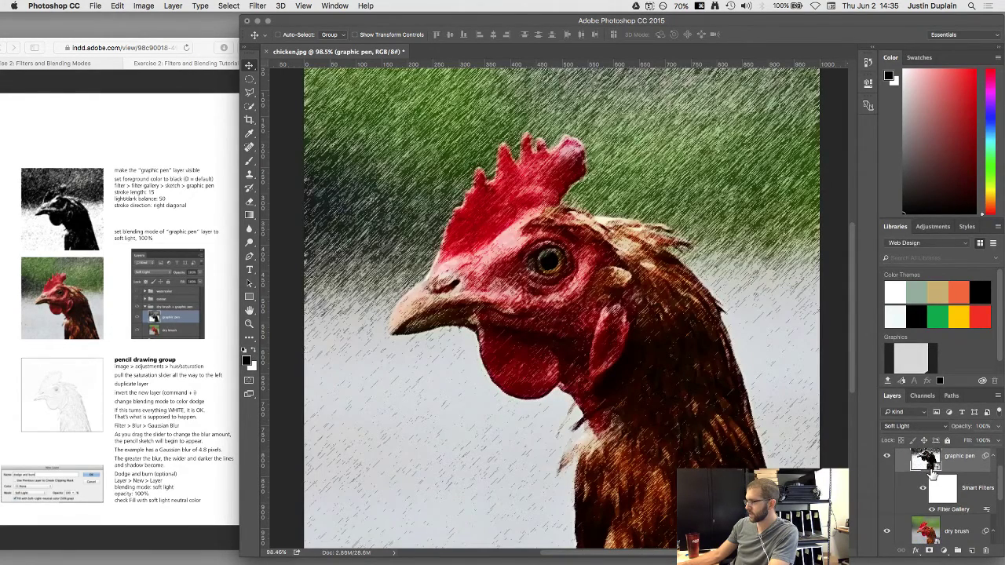
click(888, 457)
click(888, 456)
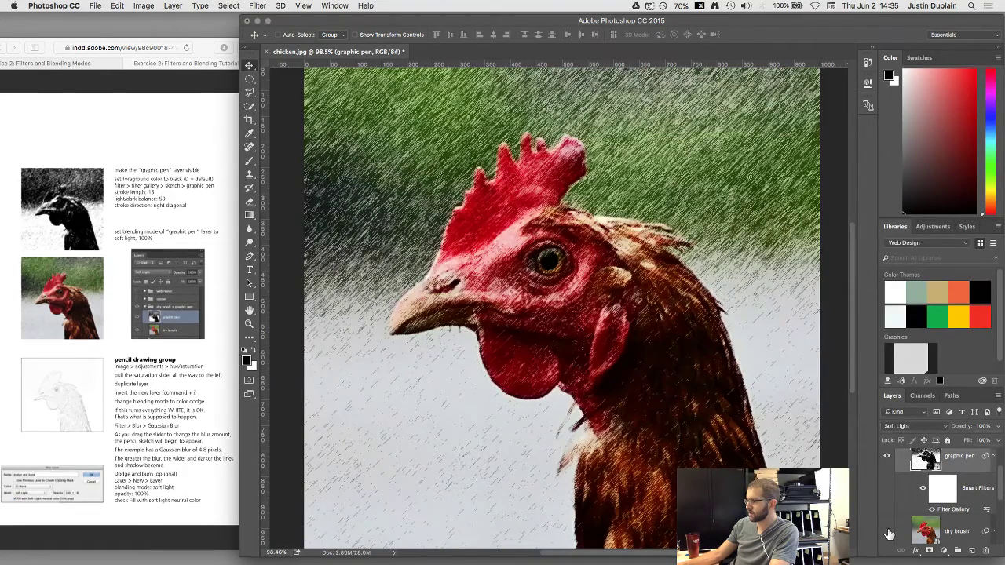
click(888, 458)
click(888, 460)
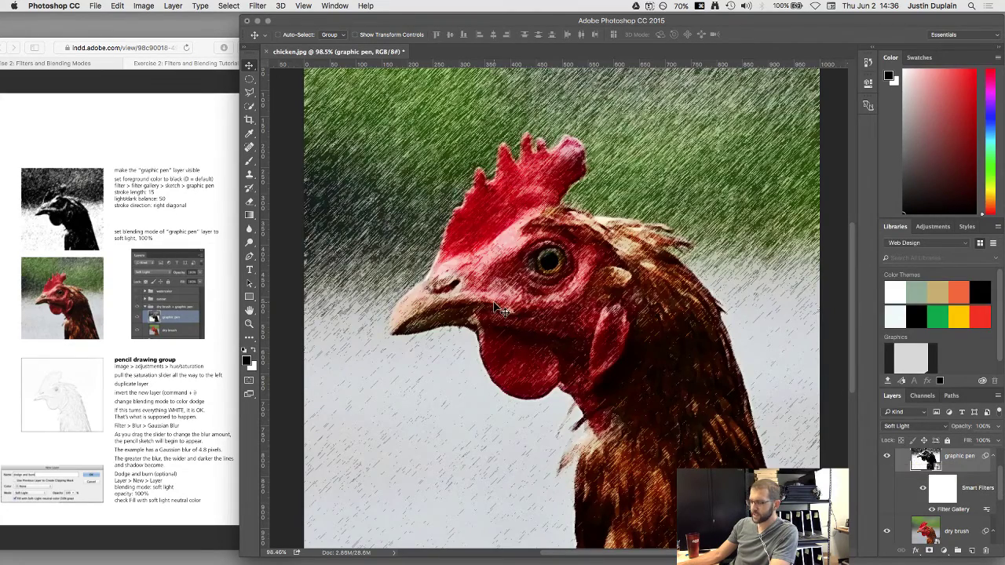
scroll(495, 304, down, 2)
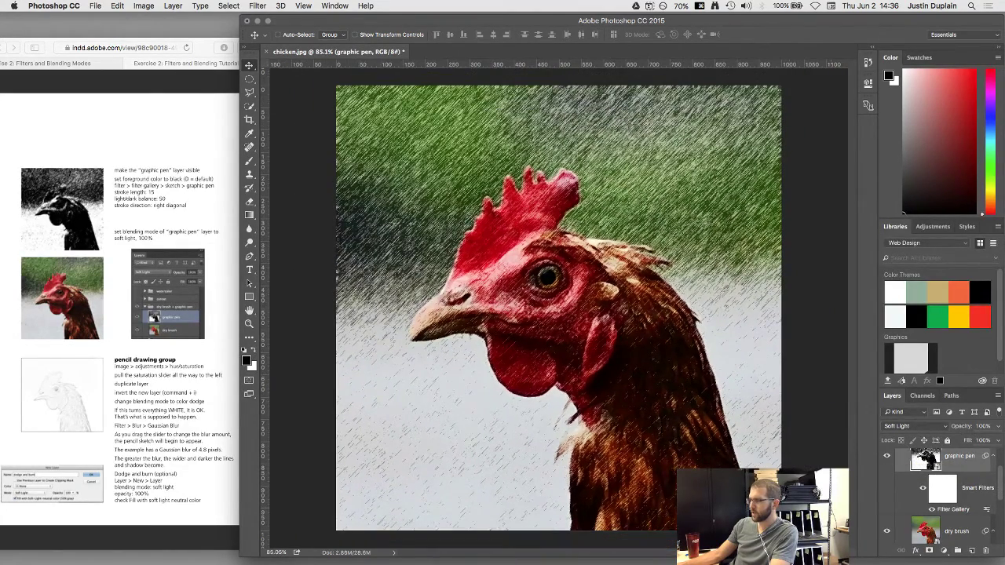
Compare the dry brush result with the graphic pen layer hidden and shown, and reselect the graphic pen layer
click(918, 531)
scroll(910, 483, down, 2)
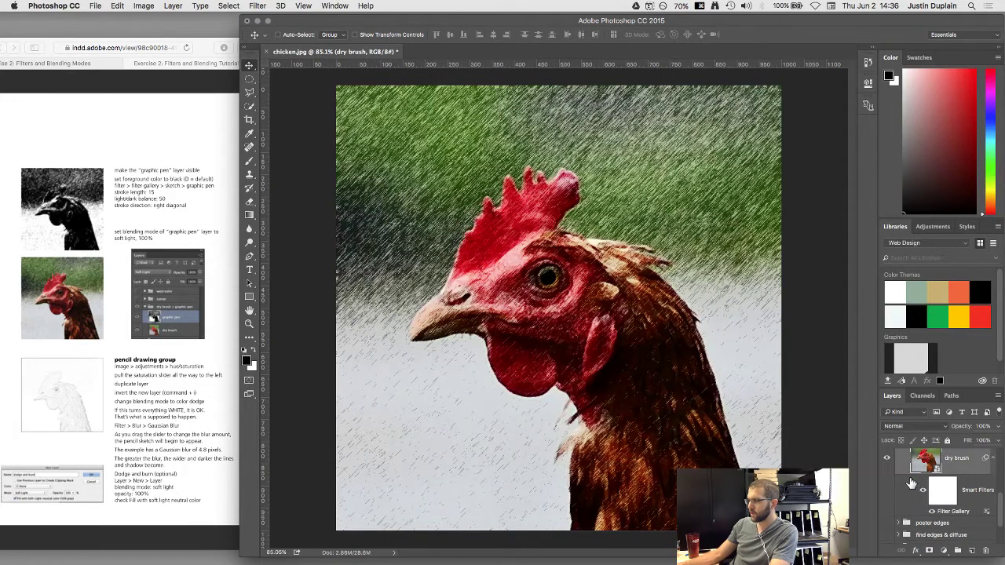
scroll(915, 485, up, 5)
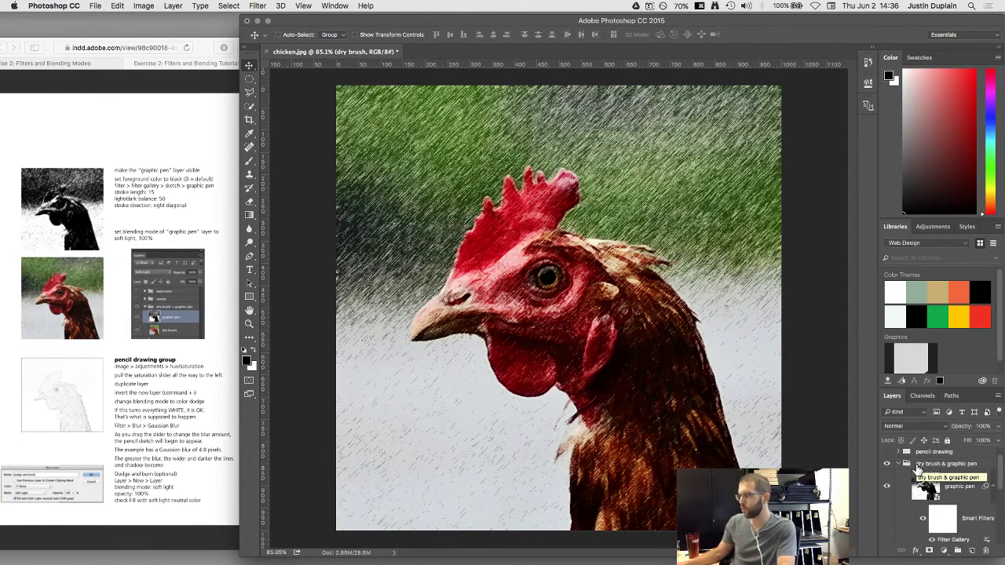
click(886, 487)
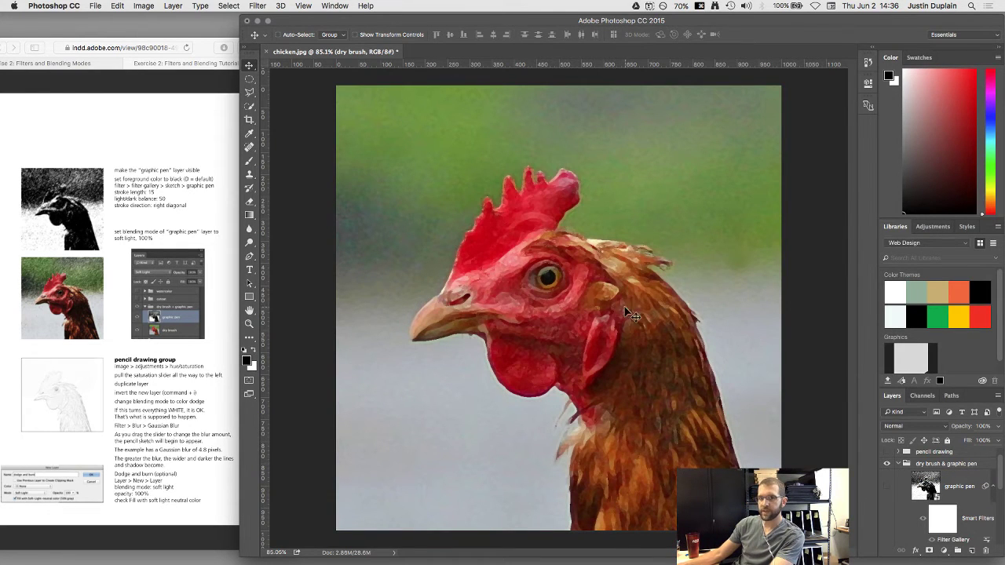
click(886, 487)
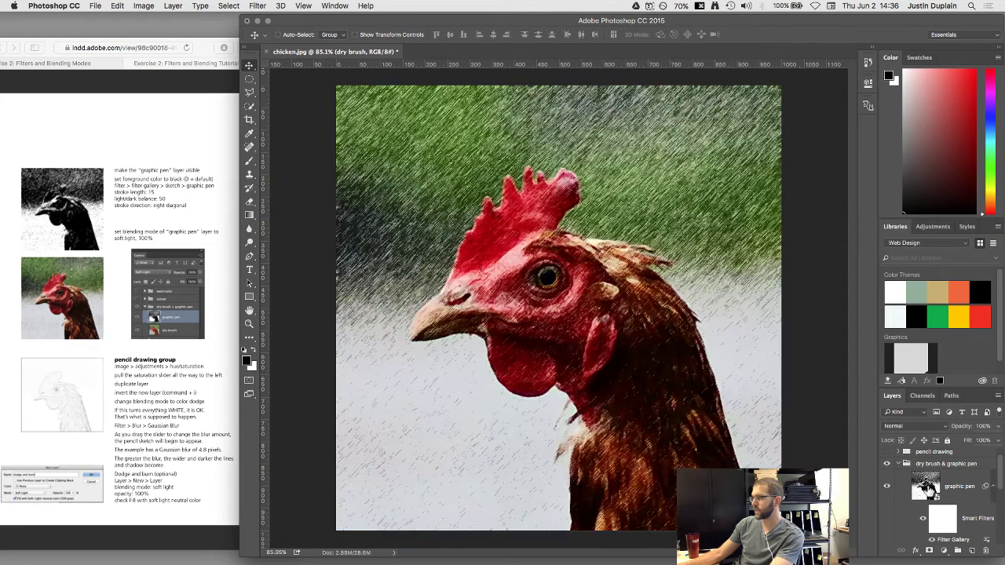
click(920, 489)
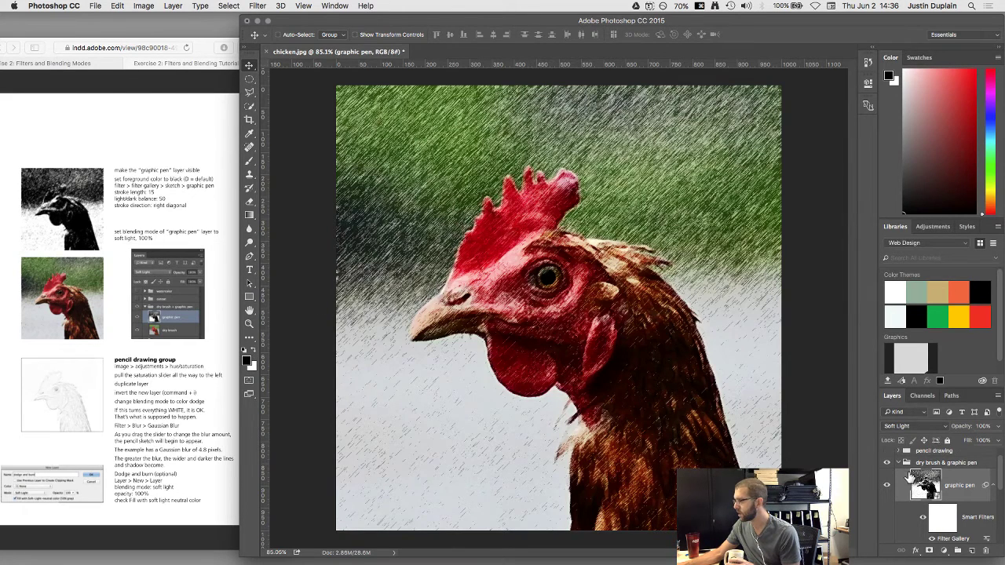
Collapse and hide the dry brush & graphic pen group, and show and expand the pencil drawing group
click(906, 463)
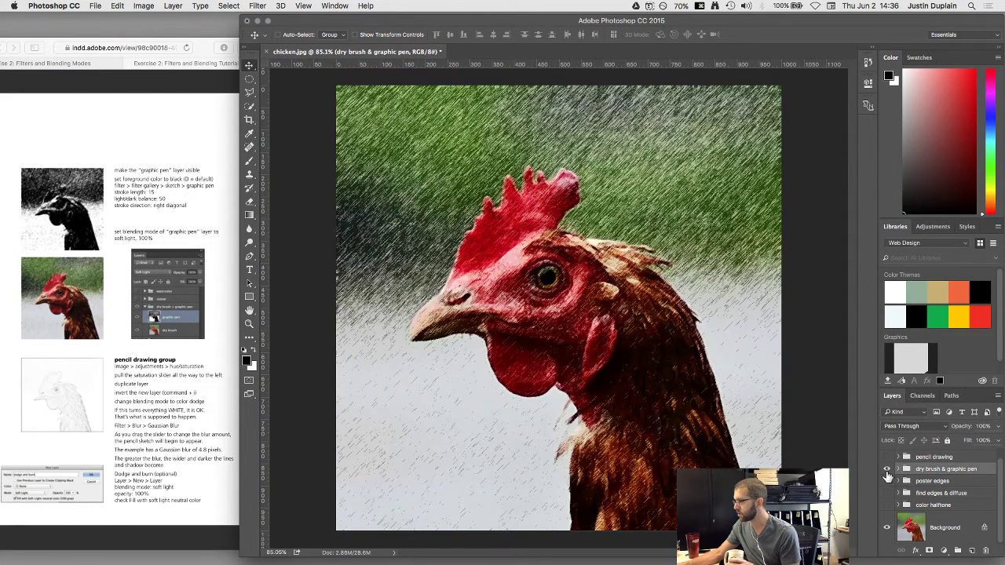
click(887, 469)
scroll(915, 470, up, 1)
click(887, 466)
click(898, 466)
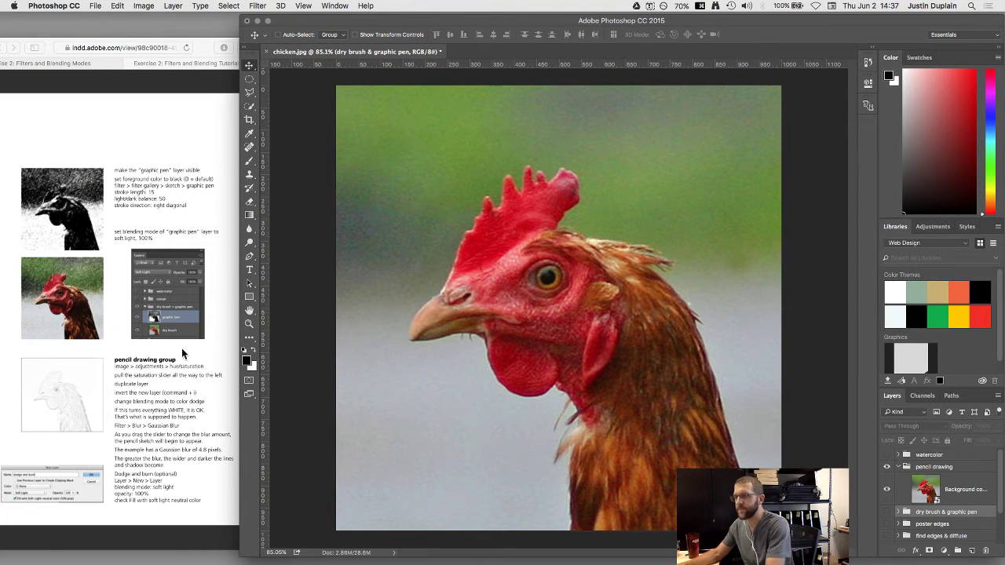
Desaturate the background copy layer in the pencil drawing group using Hue/Saturation with saturation -100
click(935, 470)
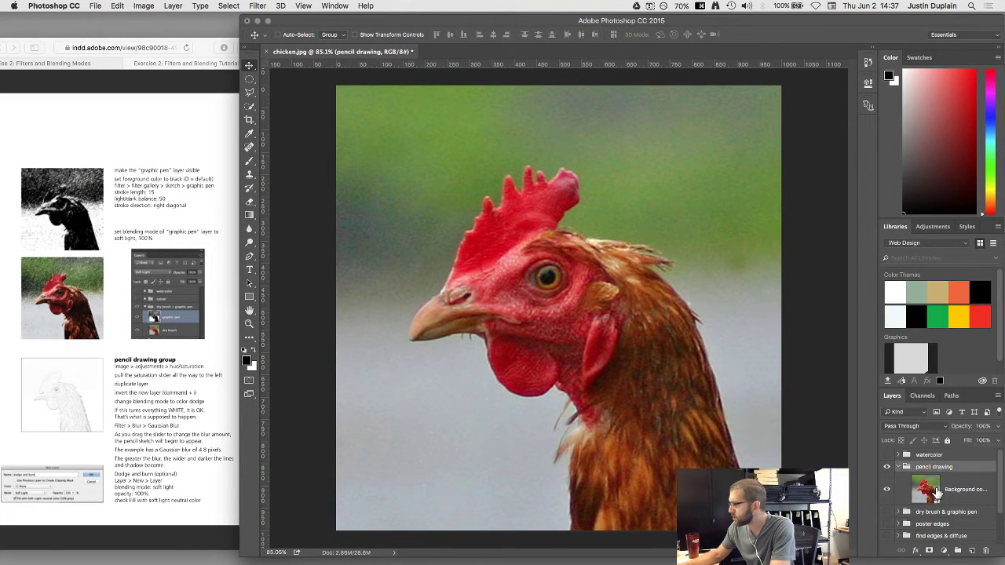
click(941, 492)
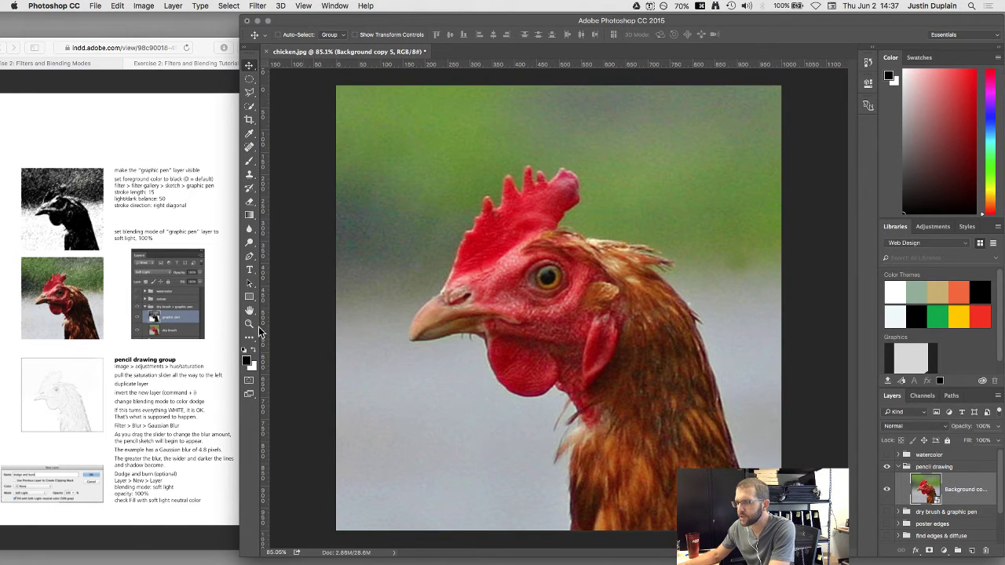
click(144, 6)
mouse_move(157, 36)
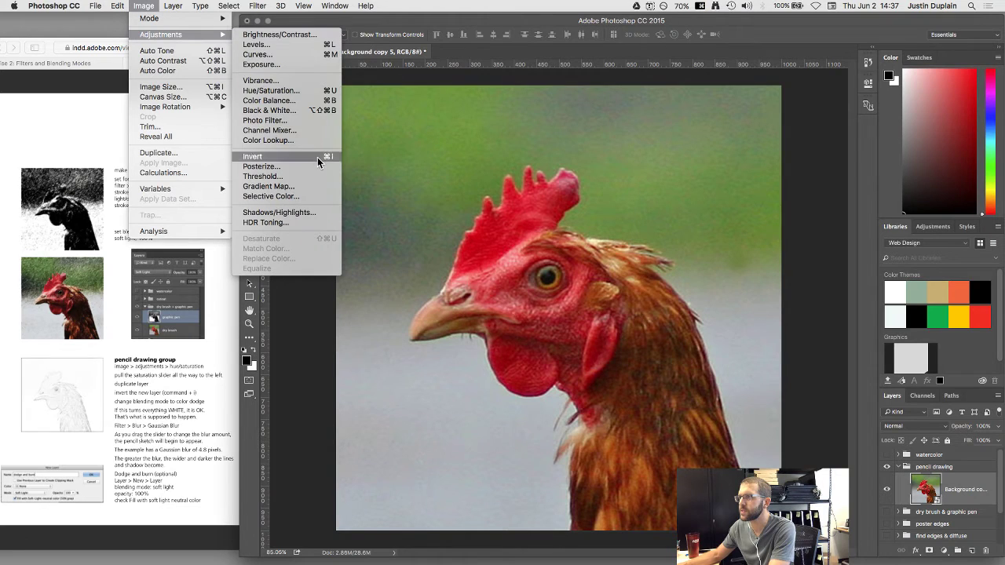
click(270, 90)
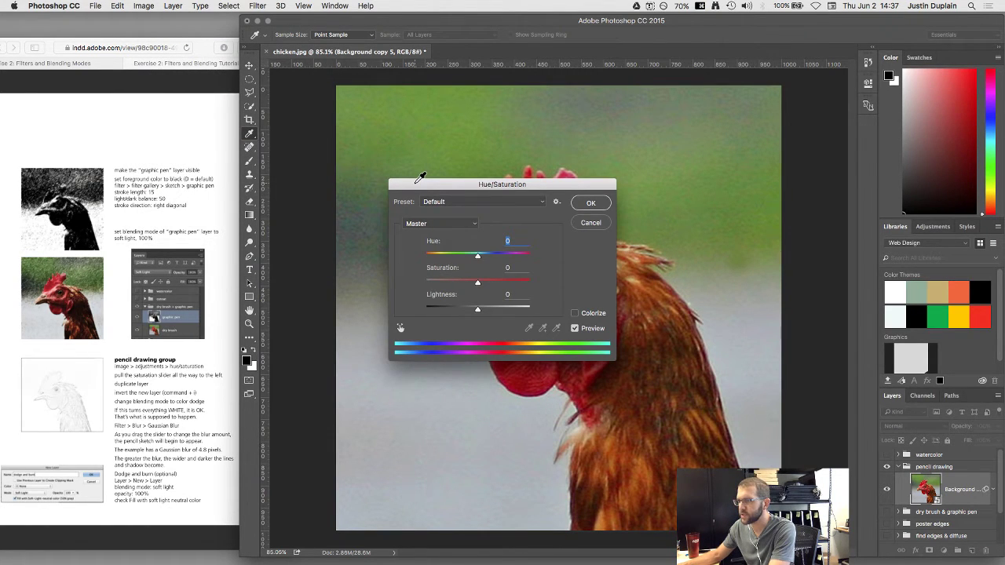
drag(477, 283, 393, 289)
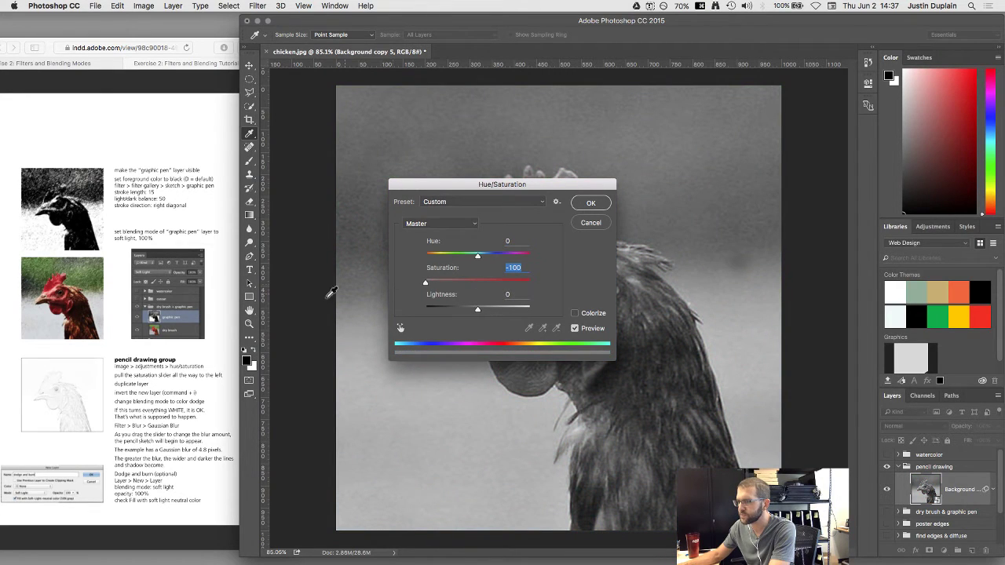
click(585, 206)
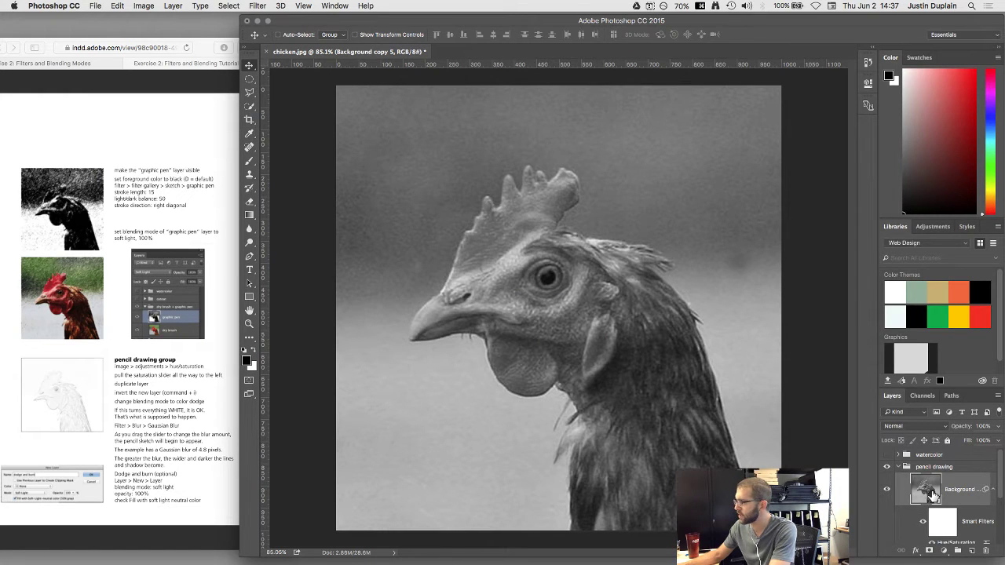
Duplicate the desaturated layer in the pencil drawing group and invert the duplicate
key(super+j)
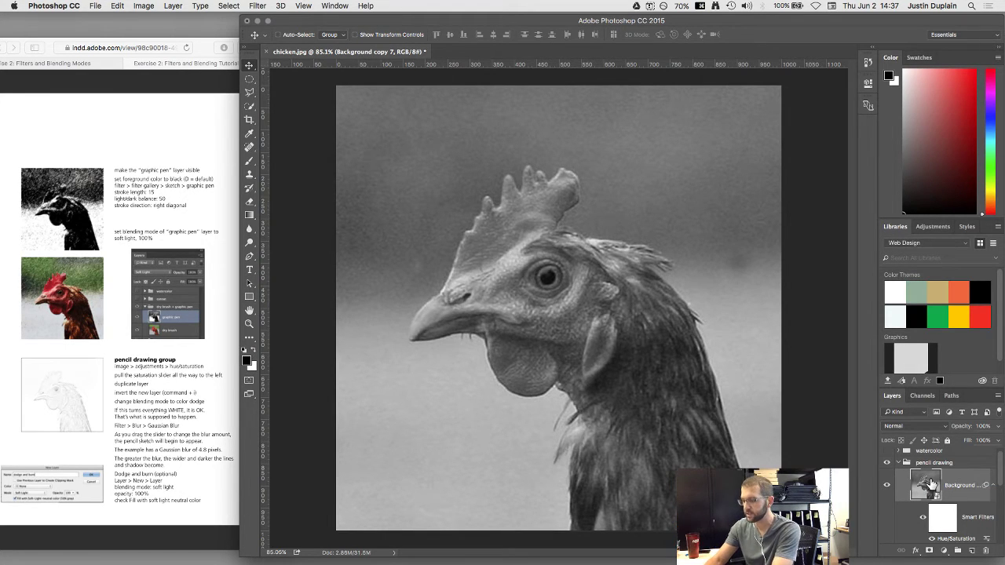
key(super+i)
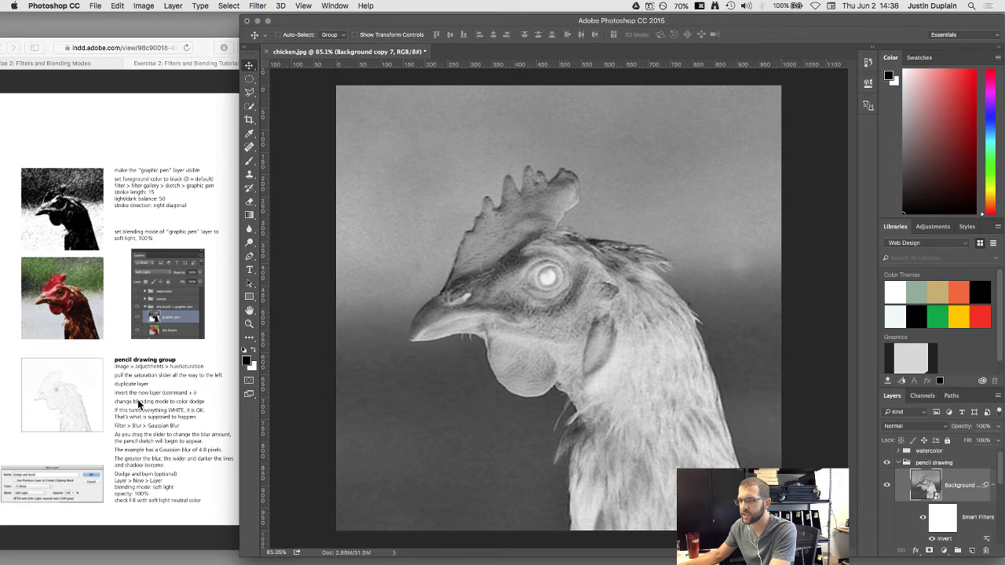
Set the inverted layer's blending mode to Color Dodge
click(945, 428)
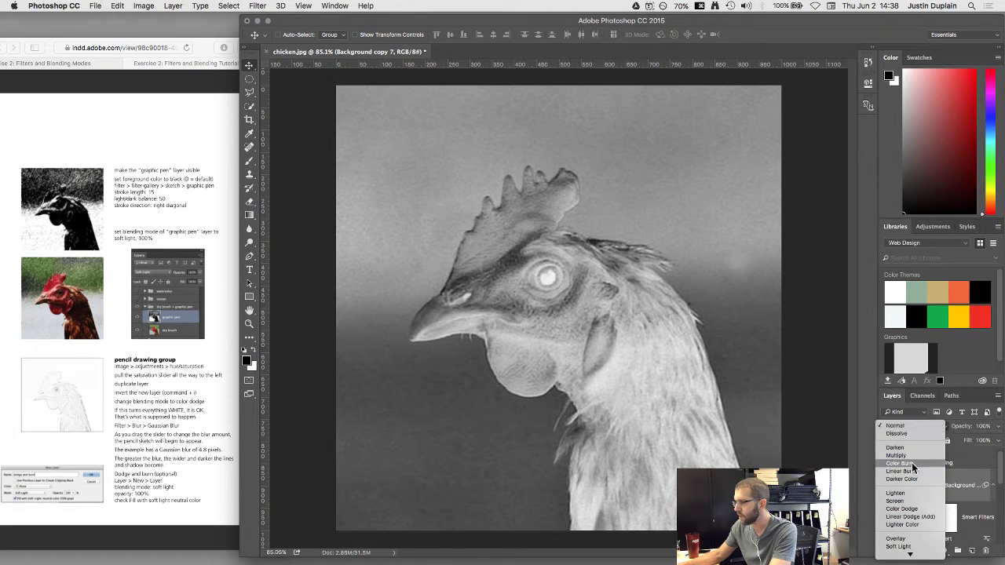
scroll(908, 481, down, 2)
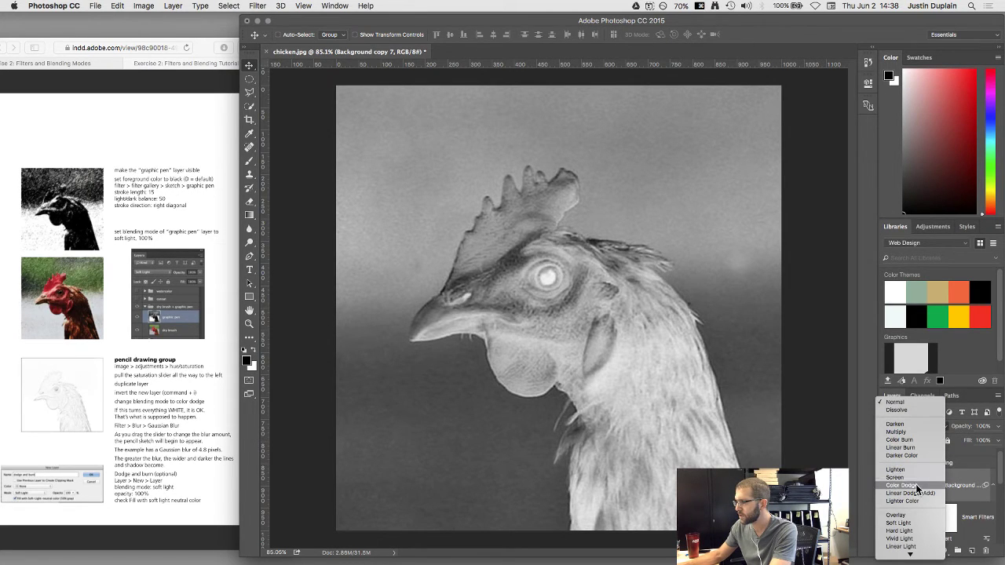
click(911, 485)
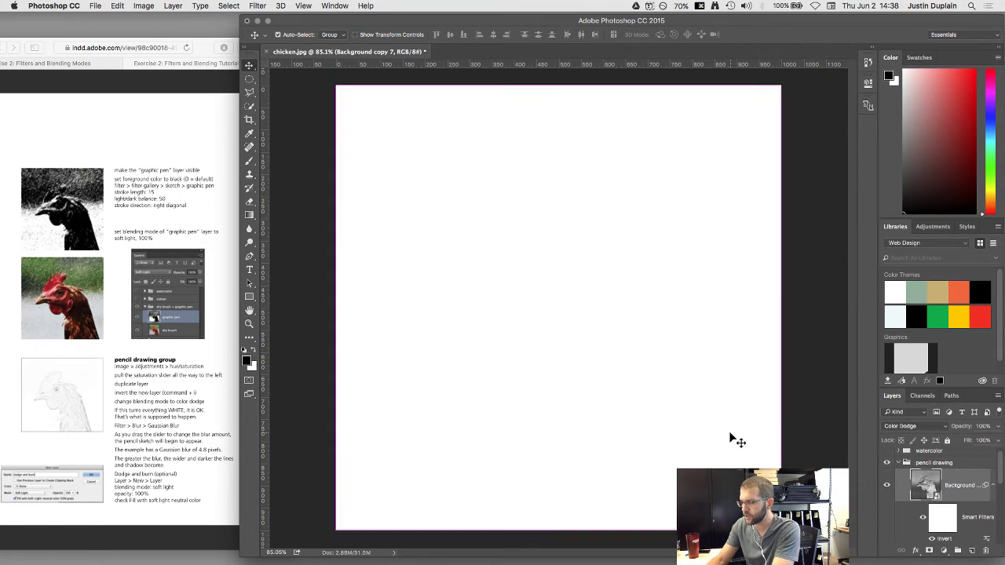
Review the whole canvas and the smart filters on the two layers in the pencil drawing group
key(super+minus)
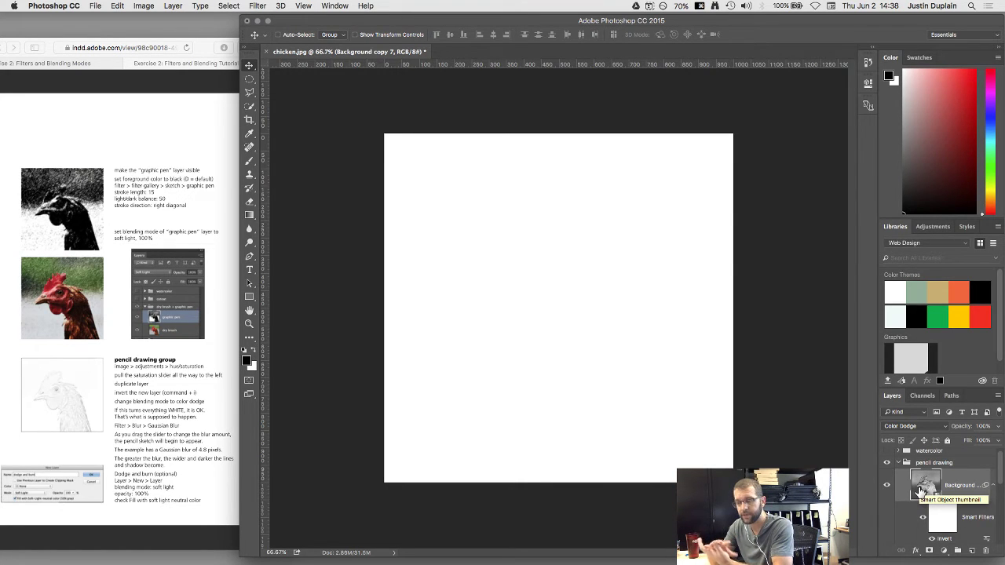
scroll(920, 493, down, 3)
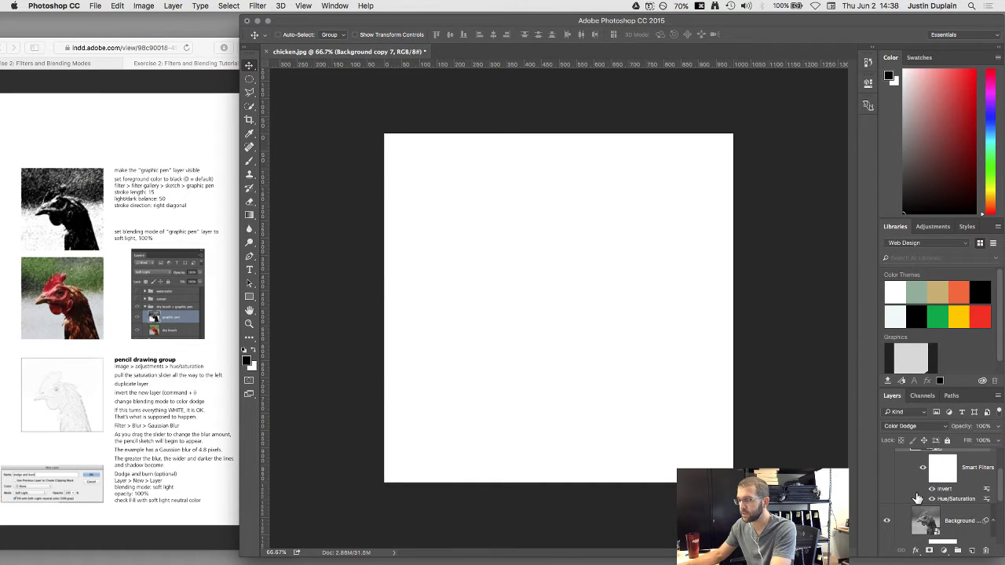
scroll(917, 499, up, 3)
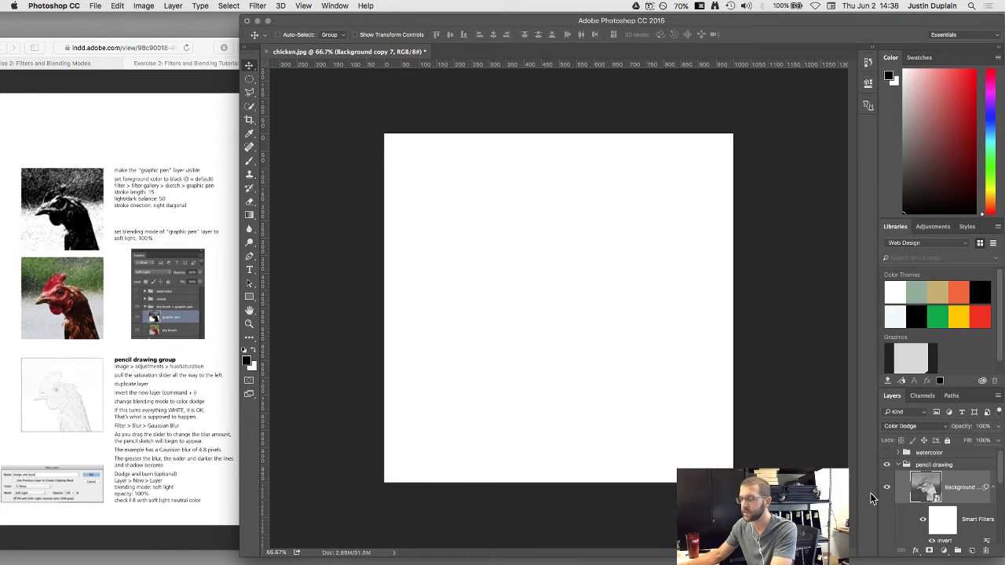
scroll(930, 491, down, 2)
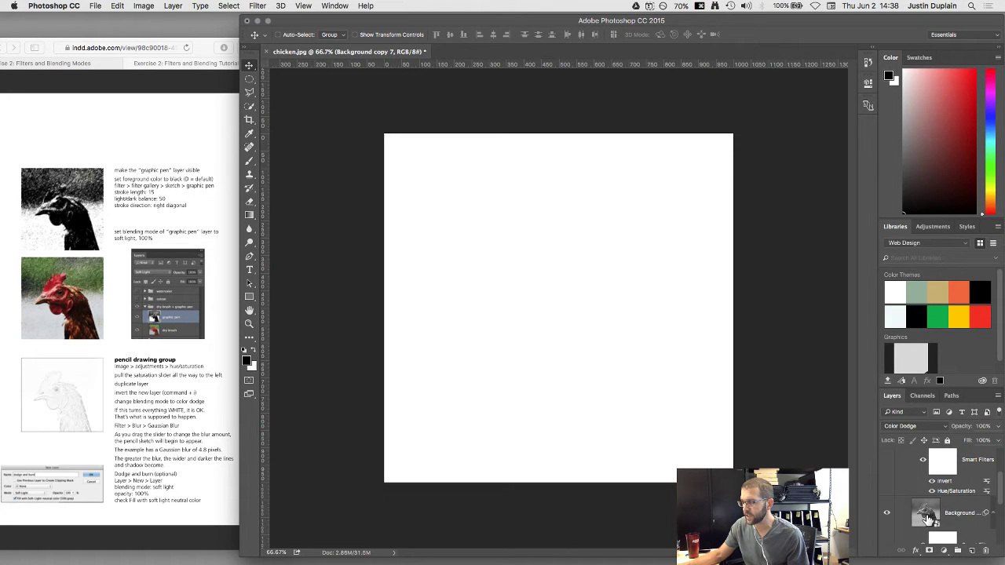
scroll(928, 518, up, 1)
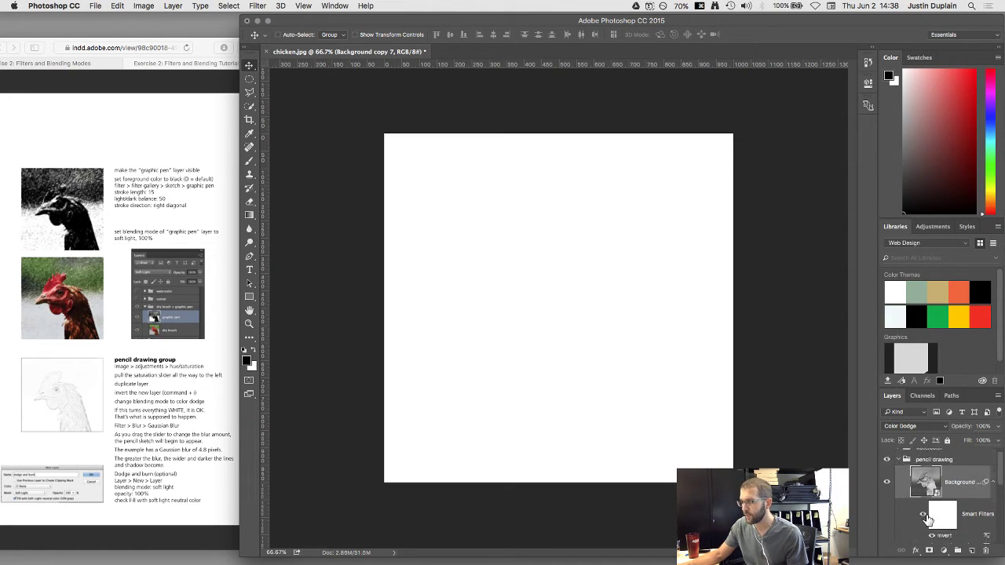
drag(928, 520, 926, 459)
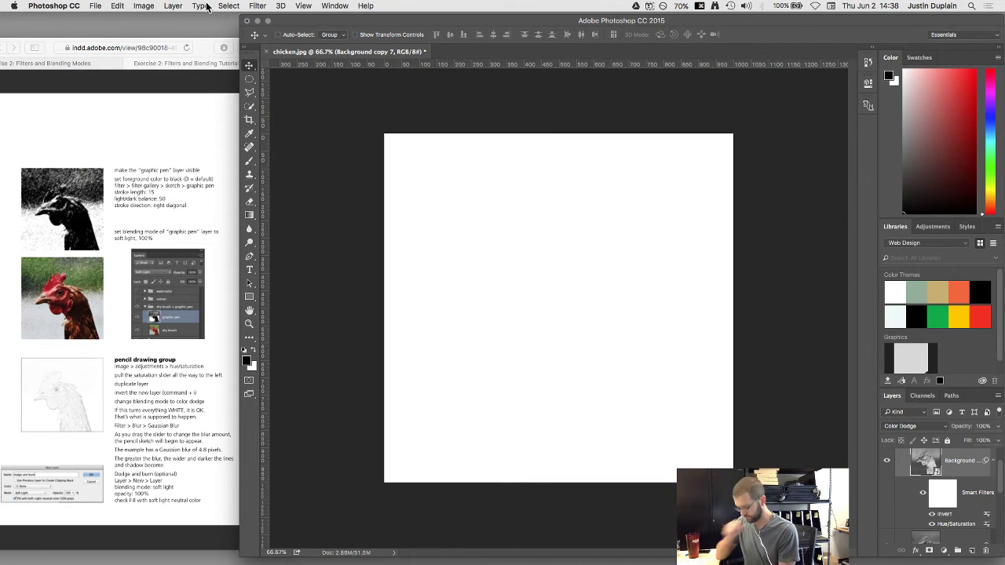
click(250, 6)
mouse_move(267, 130)
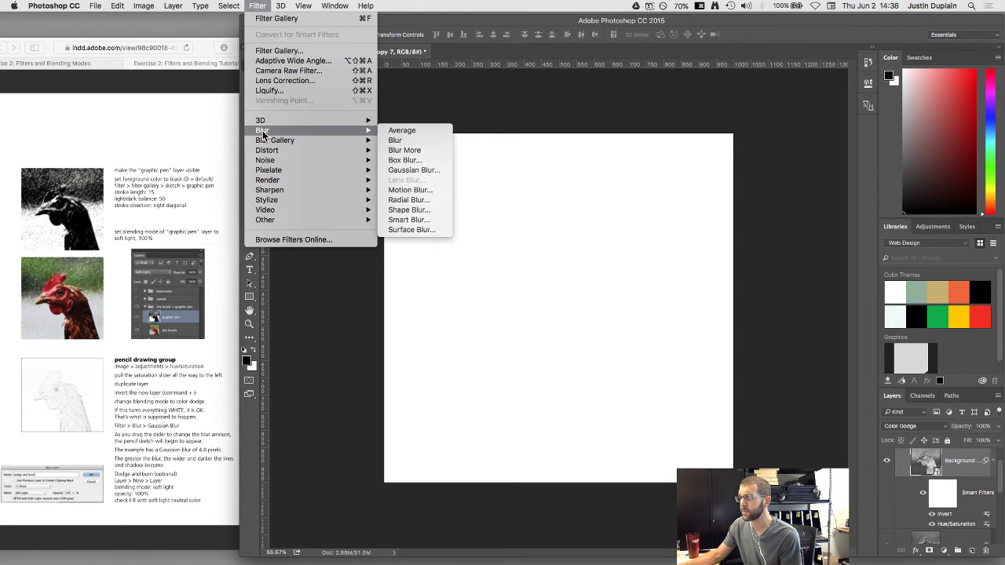
click(425, 169)
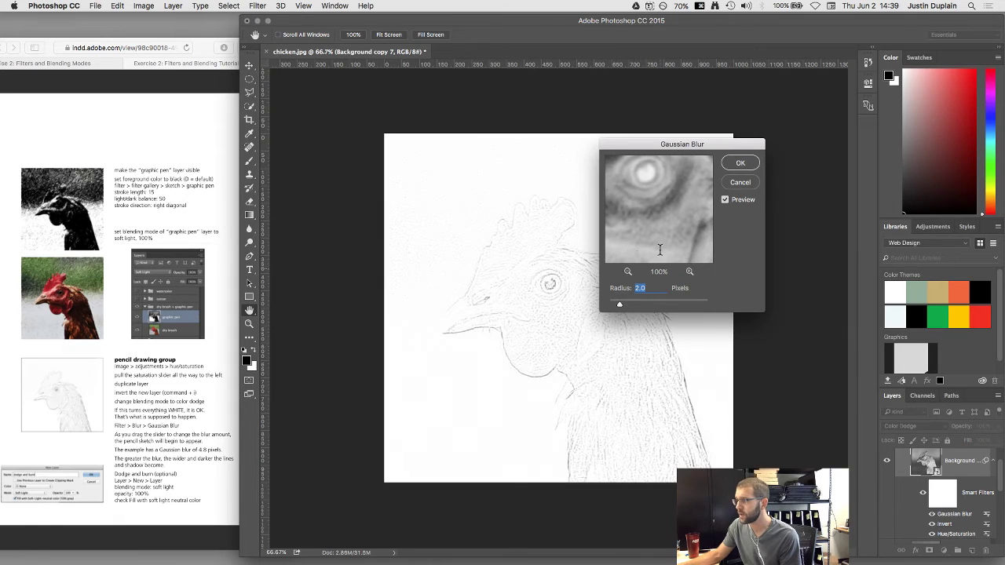
drag(664, 141, 719, 245)
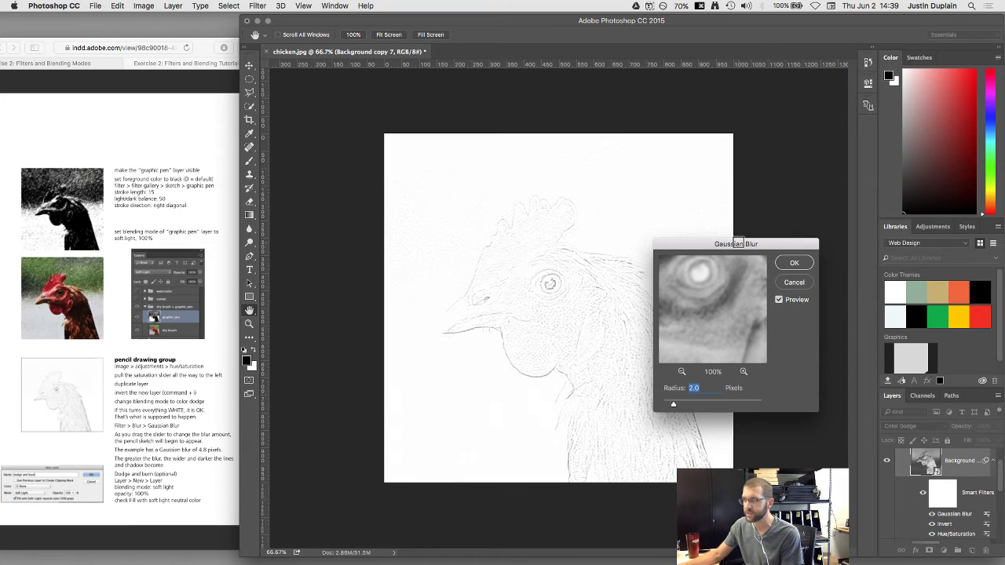
drag(735, 244, 721, 226)
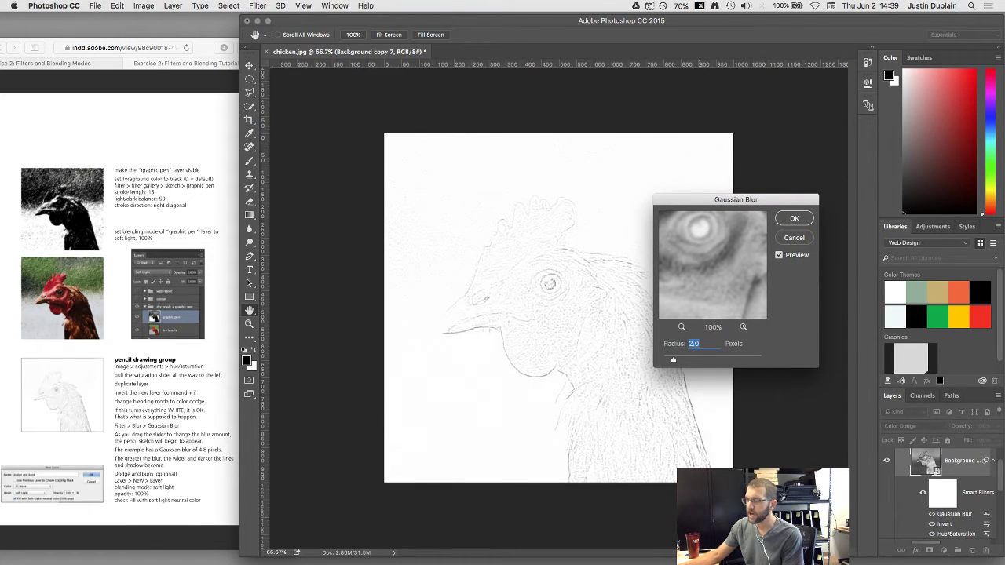
click(794, 237)
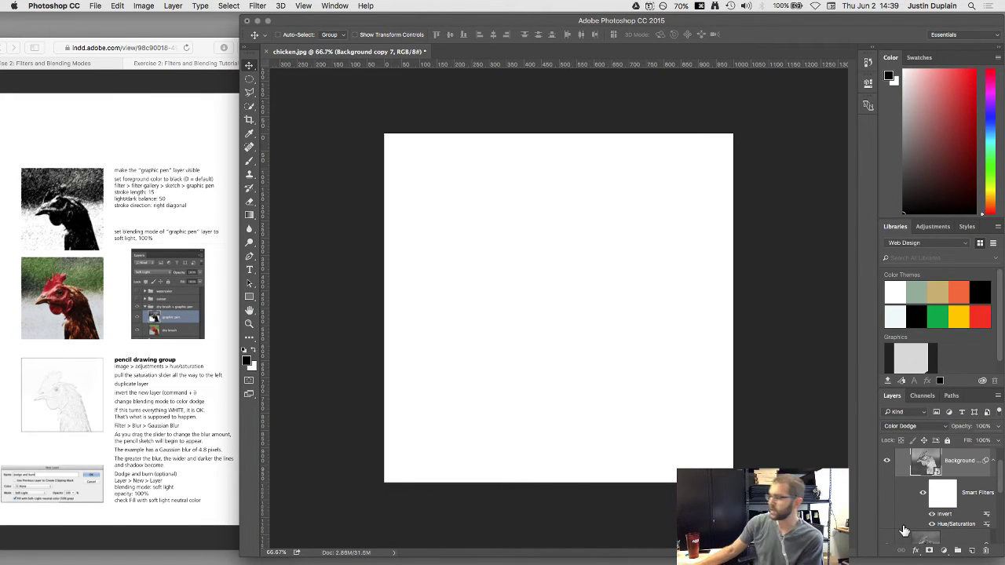
Hide the desaturated layer and the Background layer to view the inverted Color Dodge layer on its own
scroll(902, 510, down, 2)
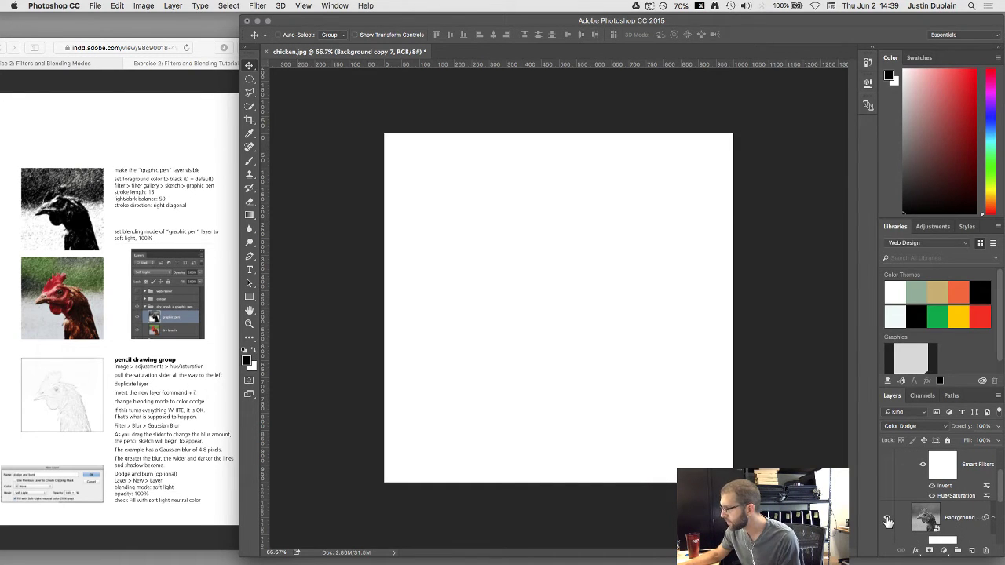
click(887, 519)
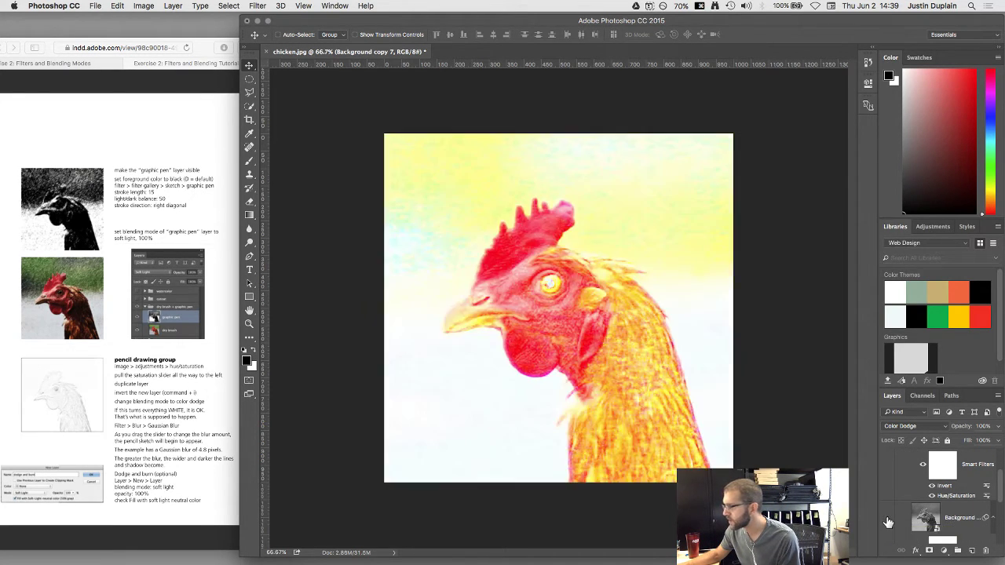
scroll(910, 510, down, 2)
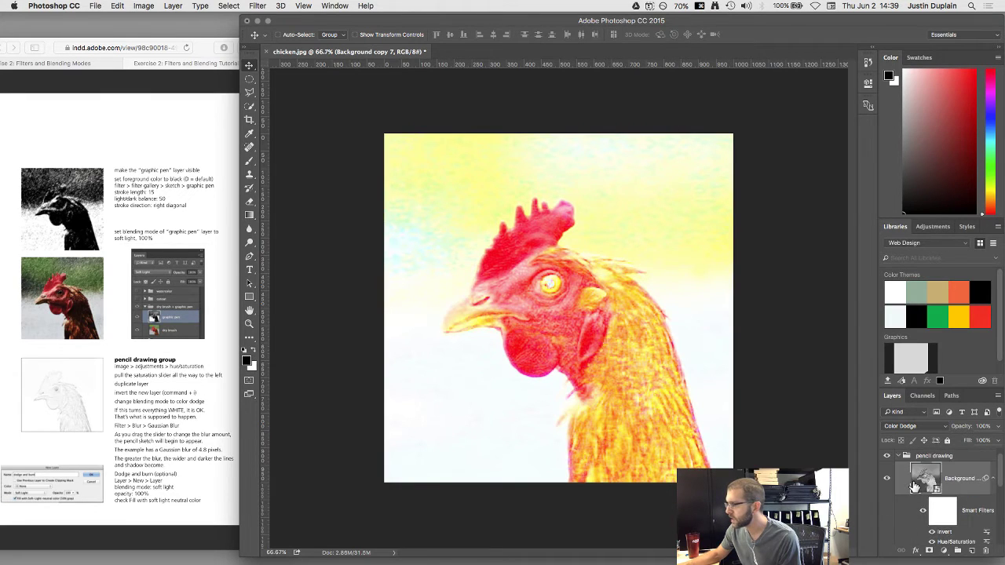
scroll(914, 486, down, 3)
click(888, 529)
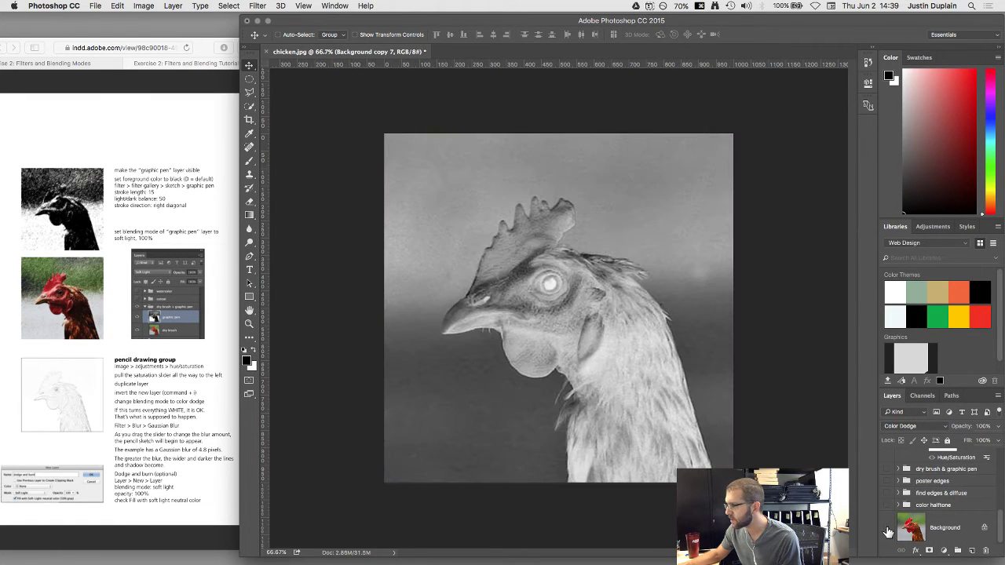
scroll(938, 495, up, 4)
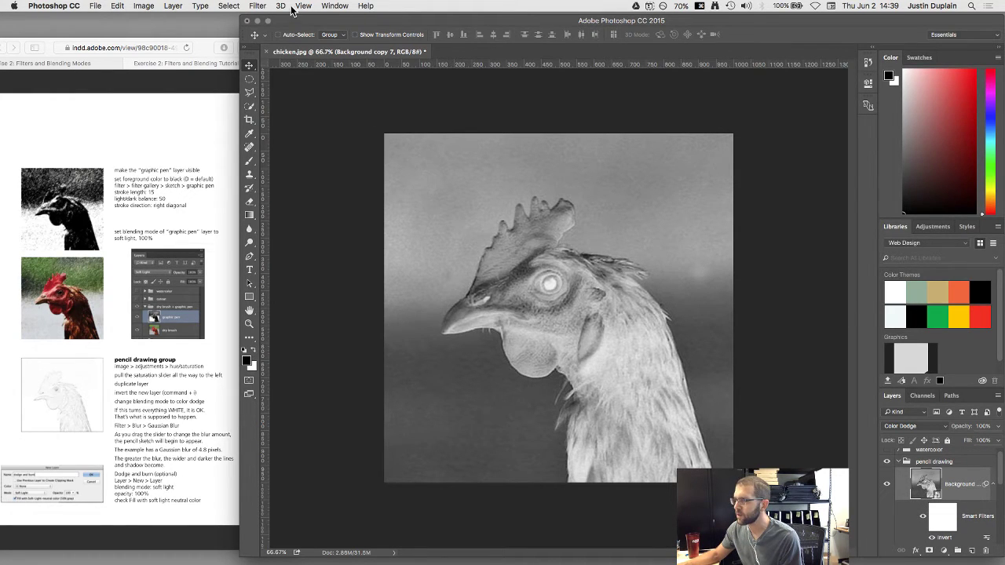
scroll(918, 482, down, 3)
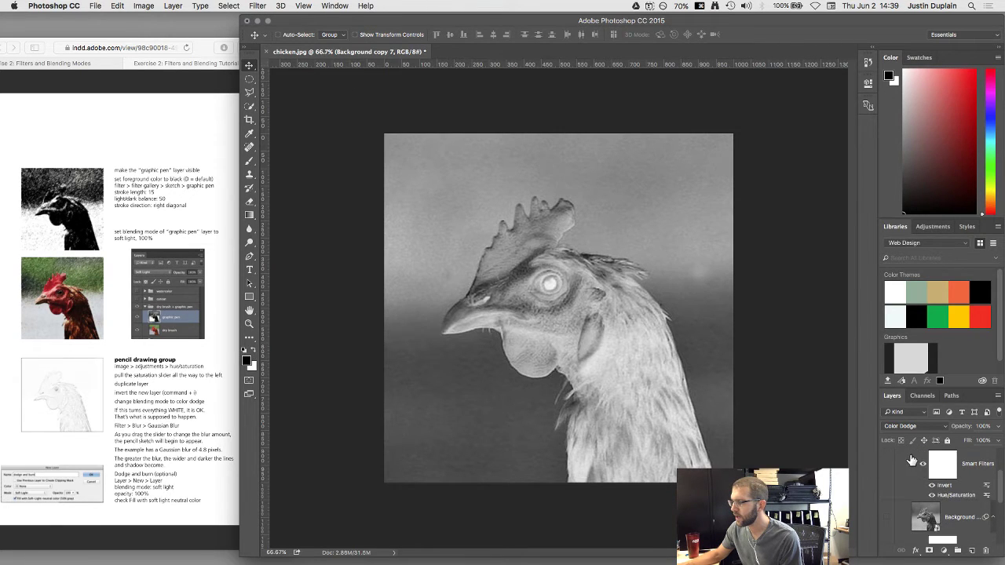
Make the desaturated layer below the inverted Color Dodge layer visible again
scroll(916, 480, down, 2)
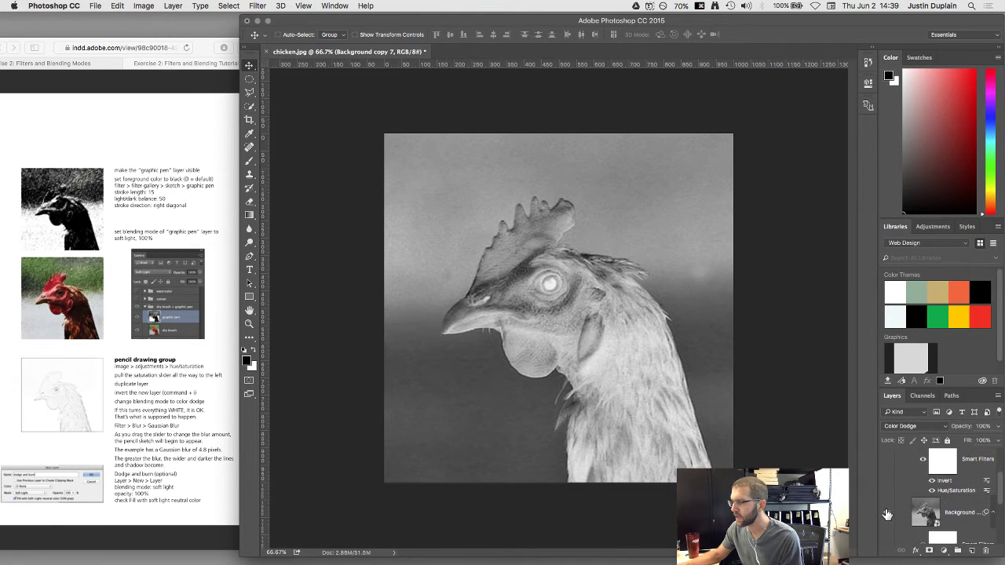
click(888, 512)
scroll(911, 502, up, 2)
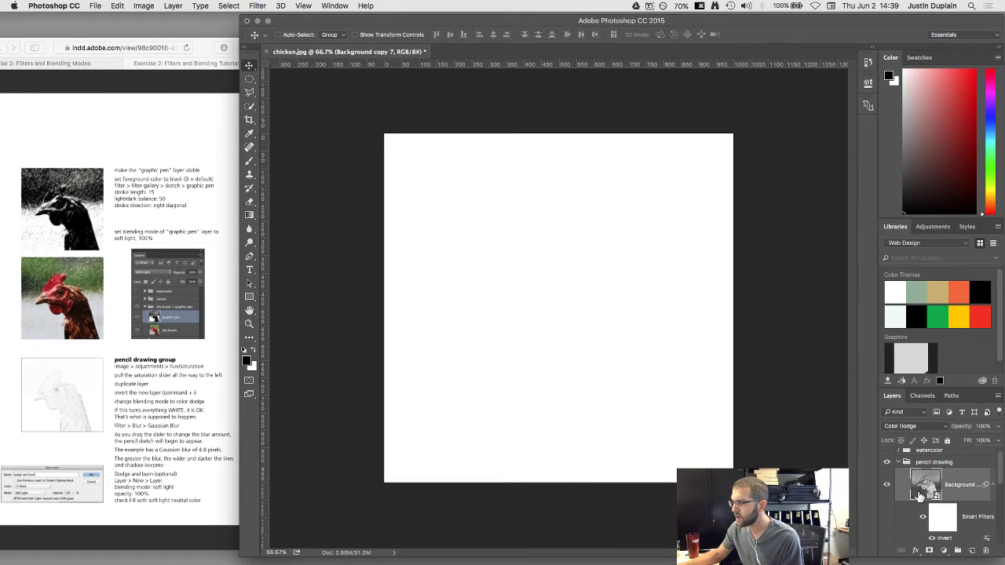
Apply a Gaussian Blur with a radius of 4.8 pixels to the inverted Color Dodge layer in the pencil drawing group
scroll(920, 509, down, 1)
scroll(921, 513, down, 1)
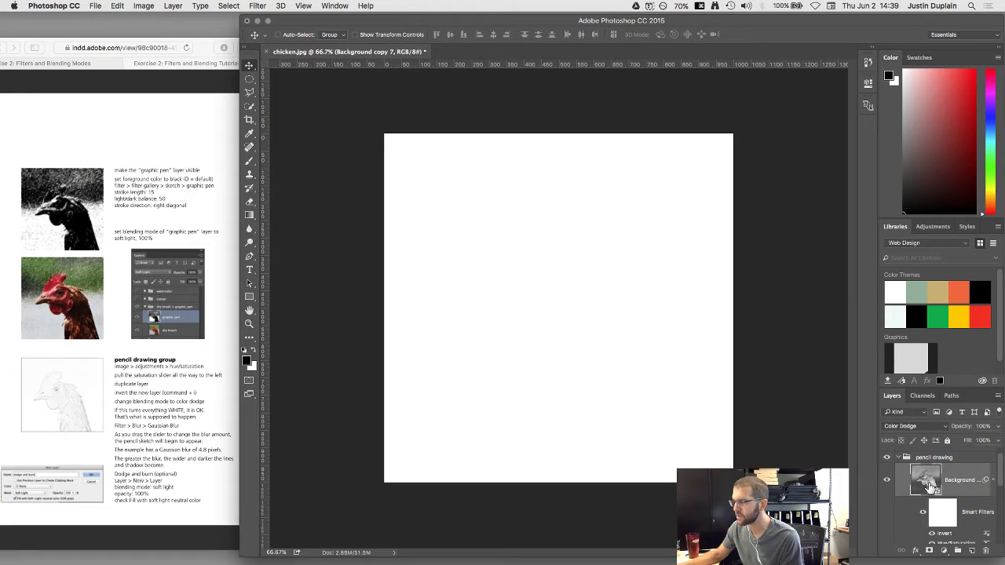
click(257, 5)
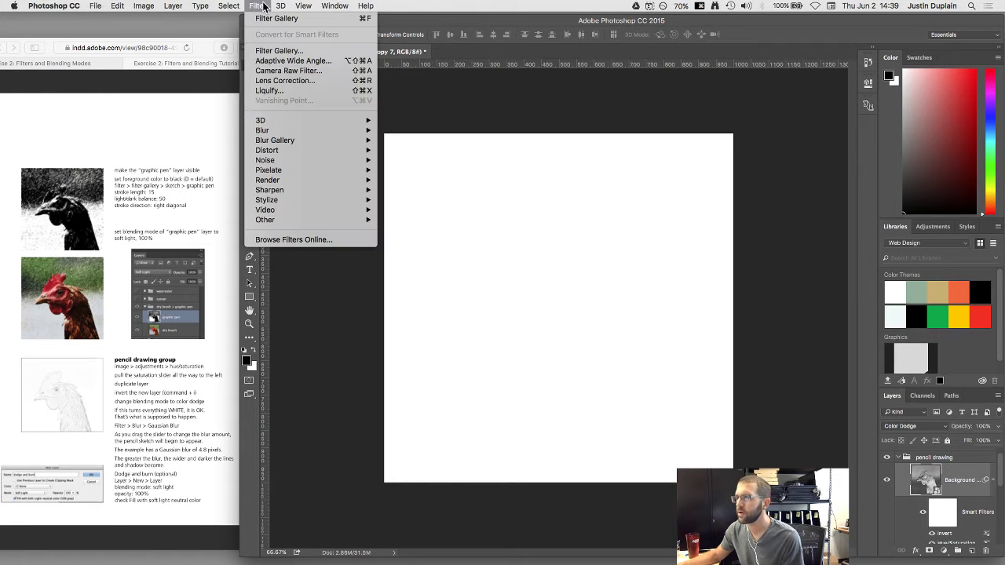
mouse_move(284, 130)
click(428, 169)
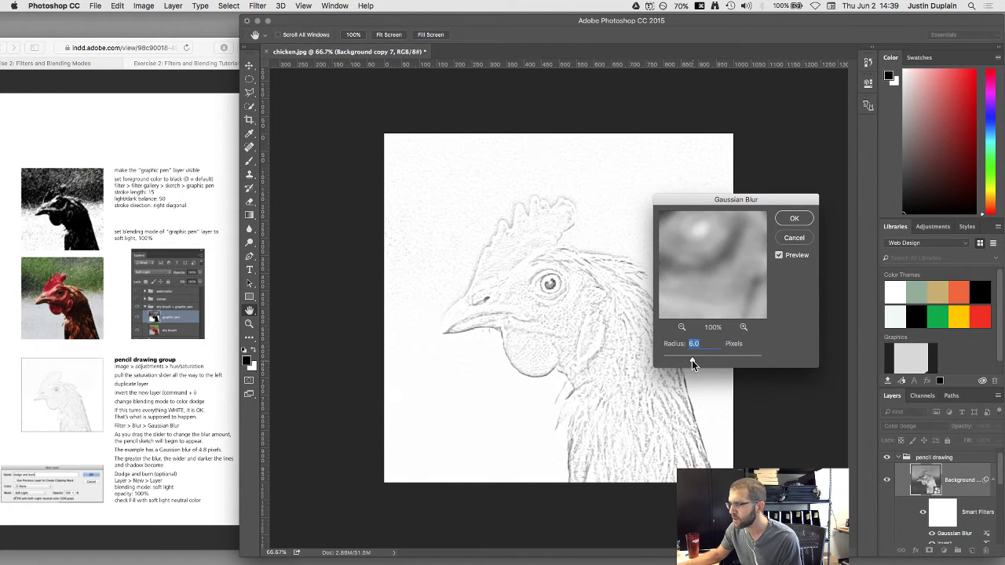
drag(692, 360, 796, 354)
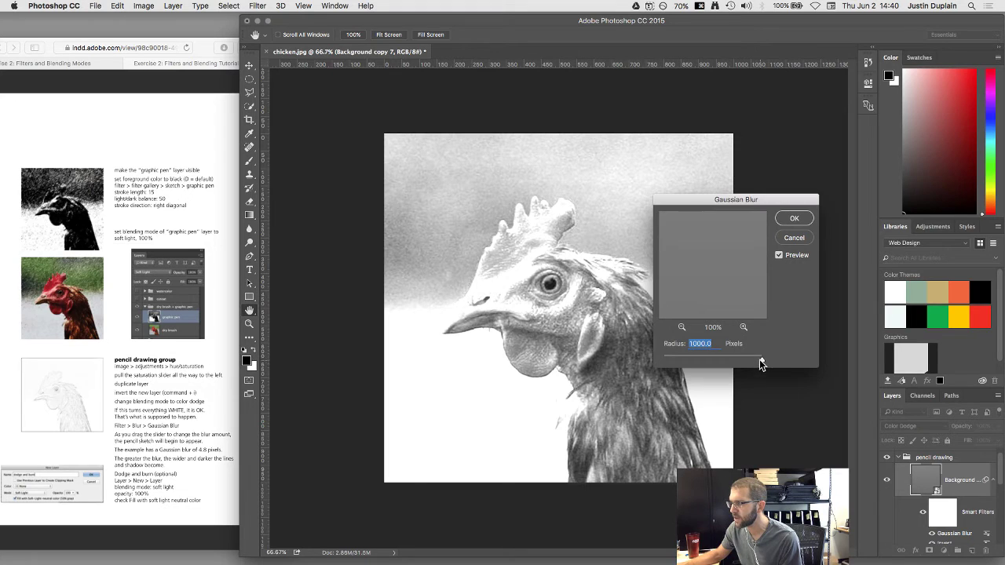
mouse_move(761, 360)
mouse_down()
mouse_move(659, 362)
mouse_move(705, 359)
mouse_move(683, 358)
mouse_up()
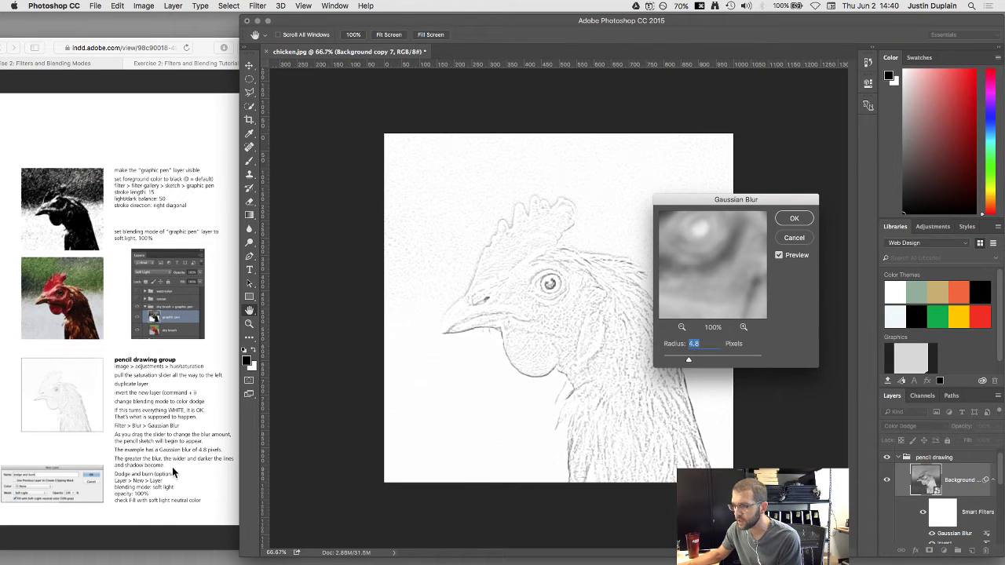
click(792, 220)
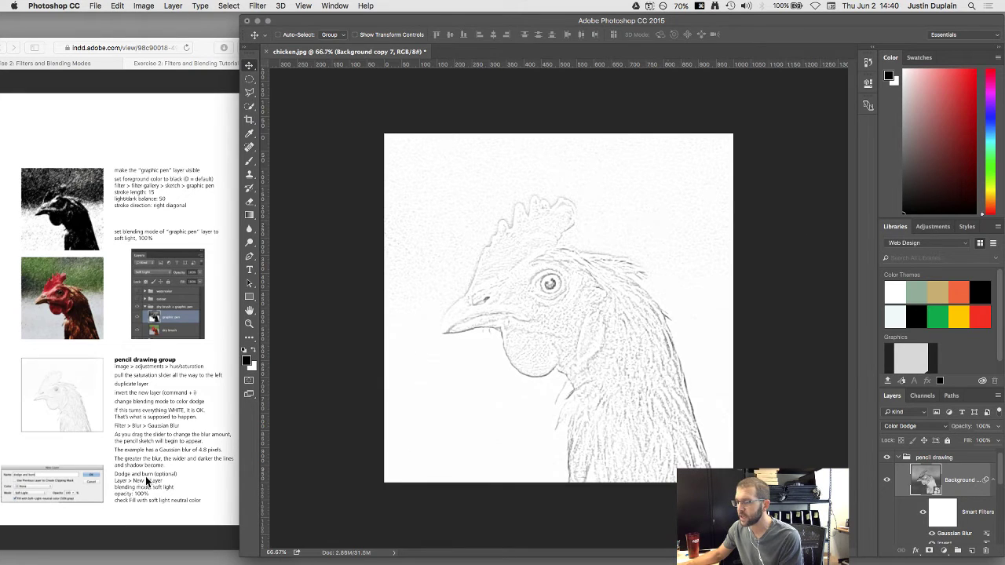
click(971, 552)
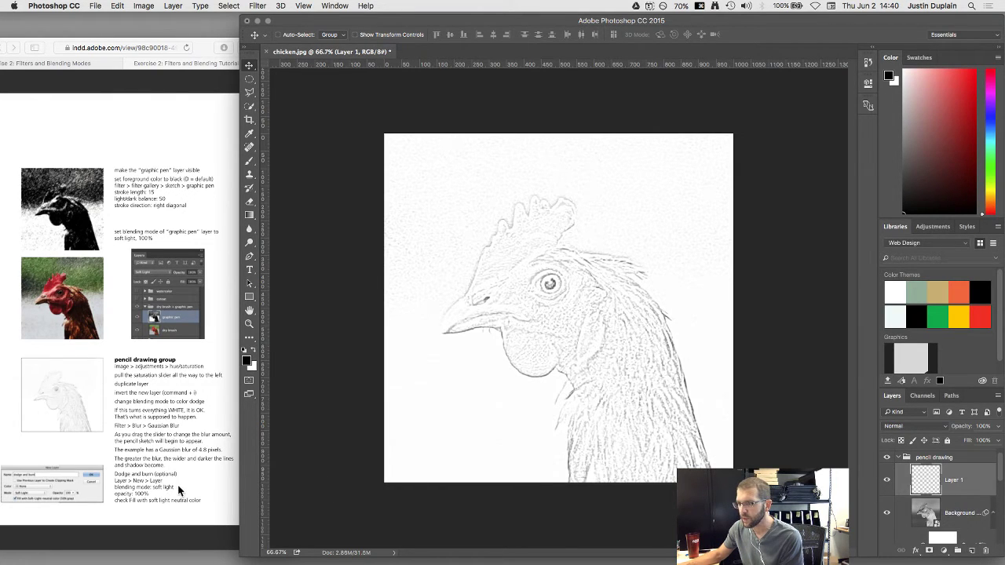
click(945, 427)
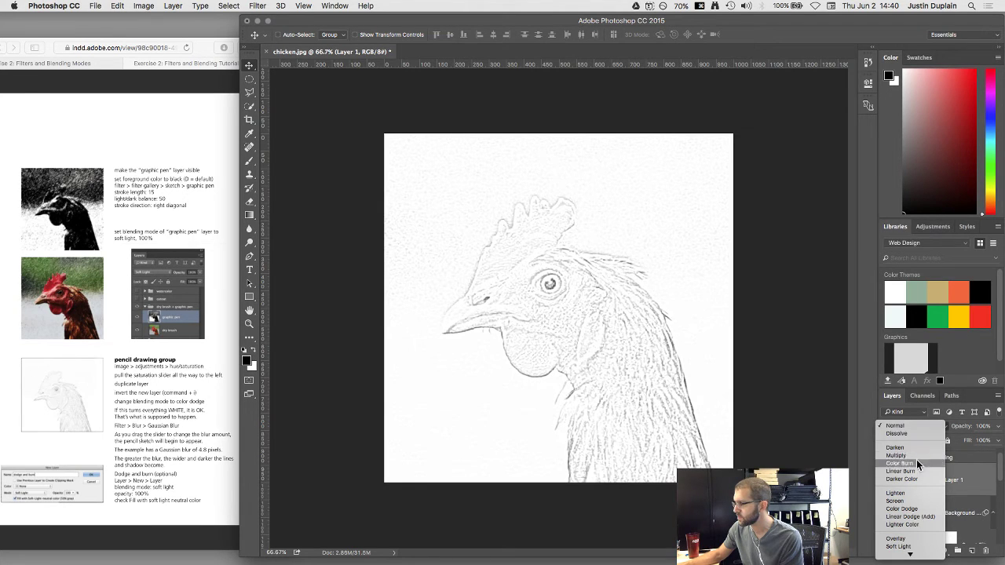
scroll(912, 489, down, 5)
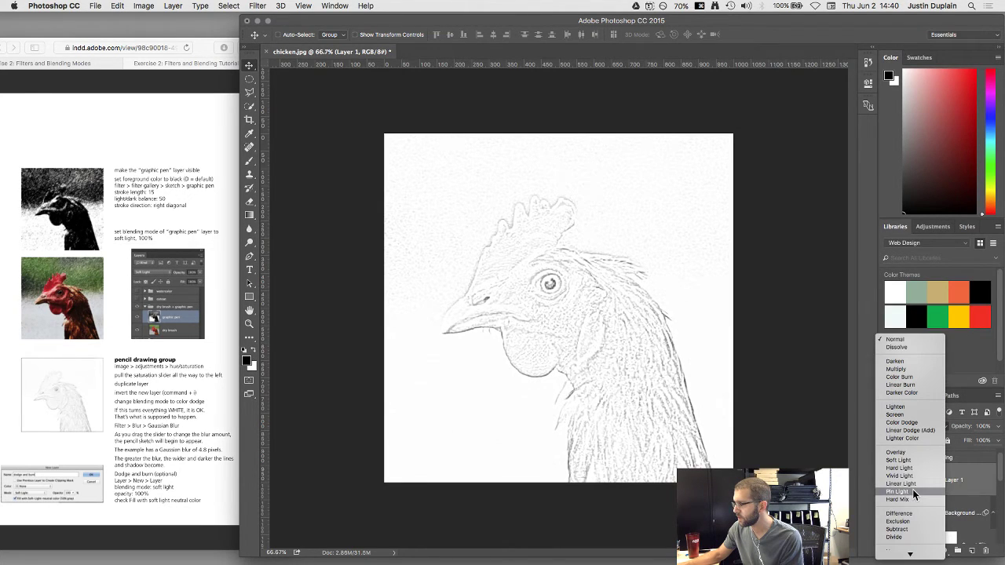
click(910, 461)
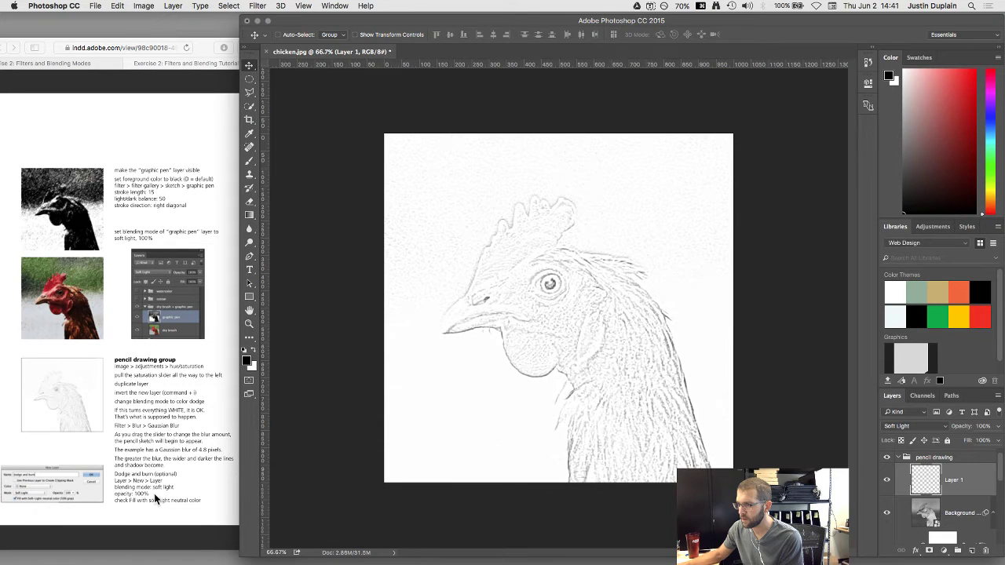
key(BackSpace)
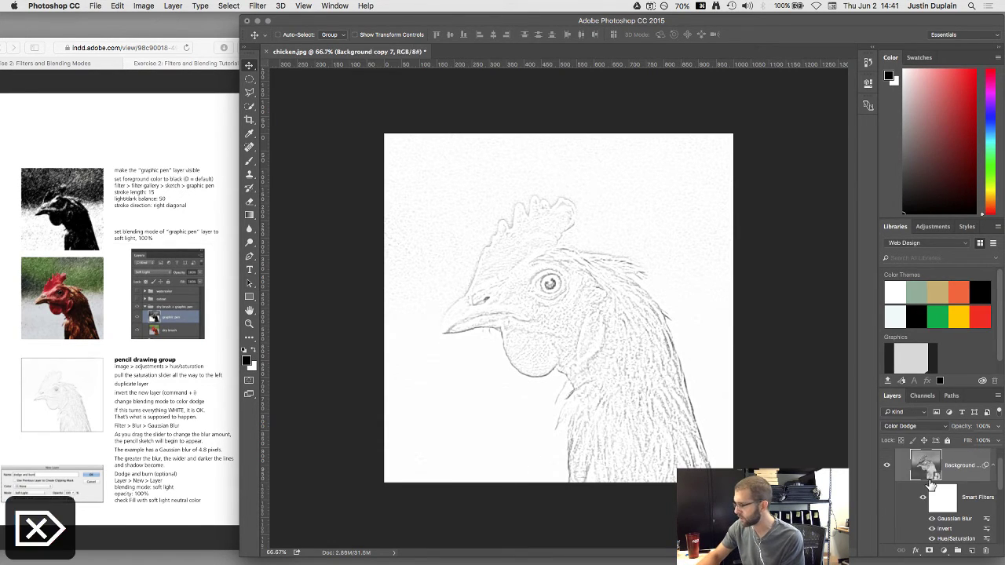
Start a new layer above the blurred layer, naming it "dodge and burn" and setting its mode to Soft Light
scroll(926, 485, up, 1)
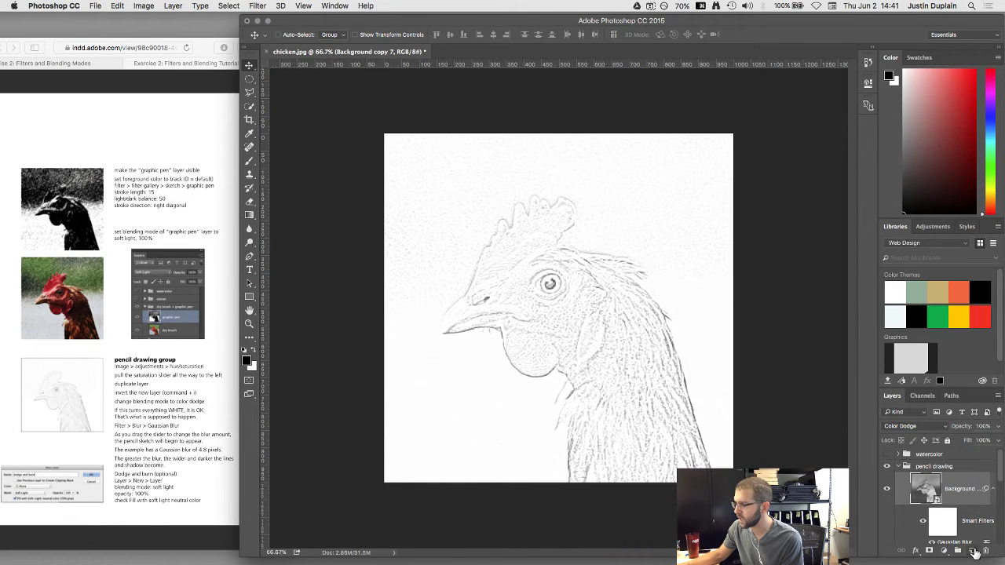
click(173, 6)
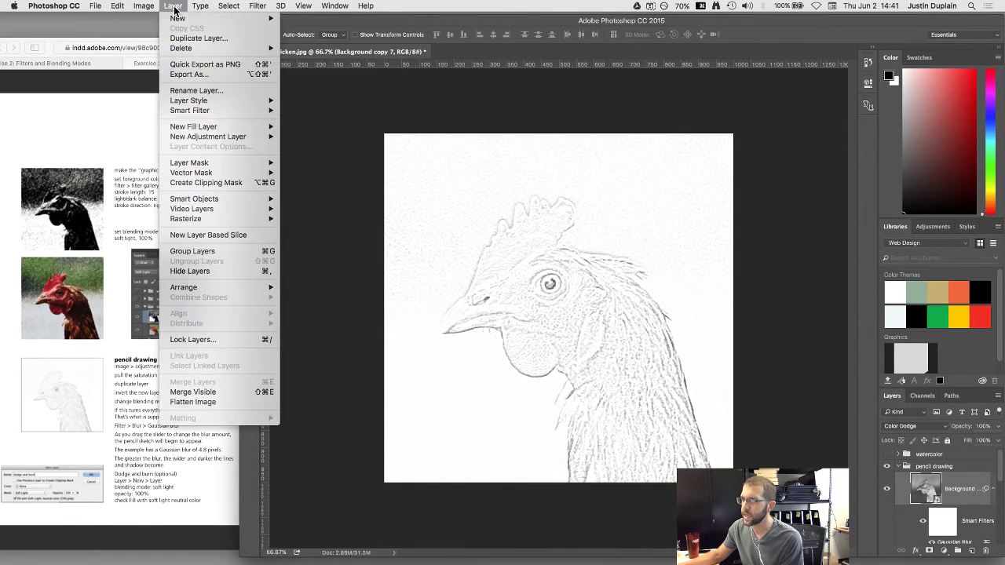
mouse_move(185, 18)
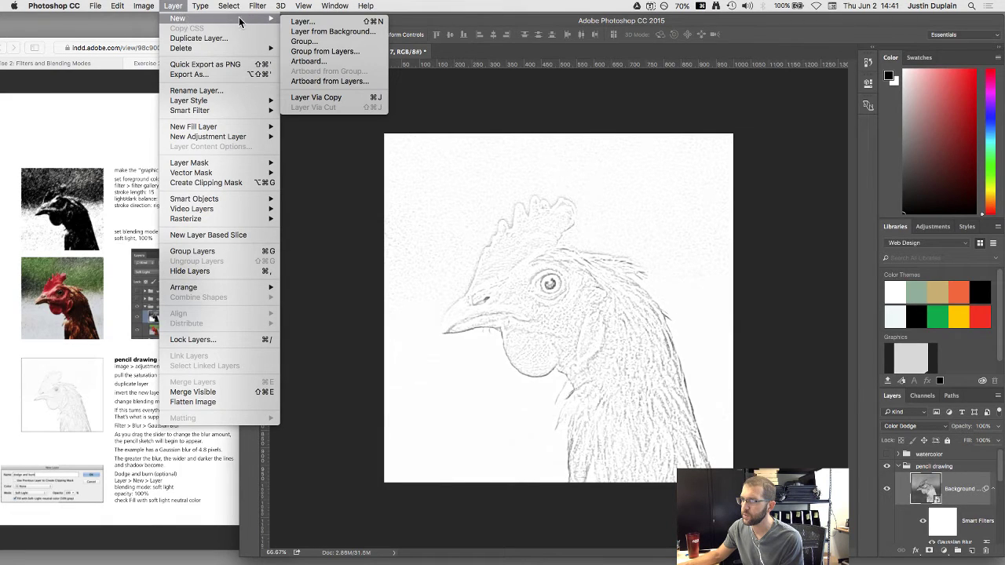
click(322, 22)
drag(484, 237, 405, 191)
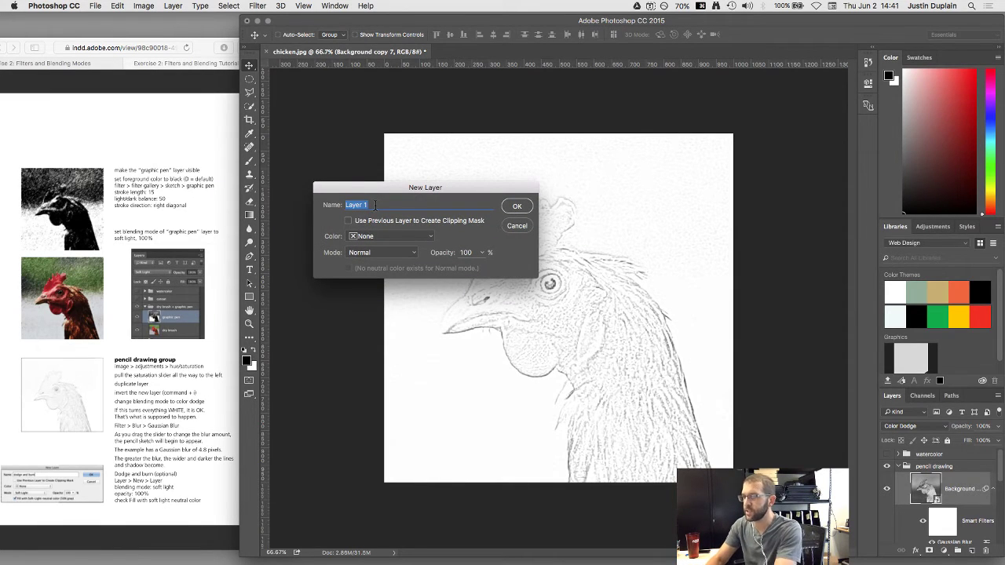
text(dodge and burn)
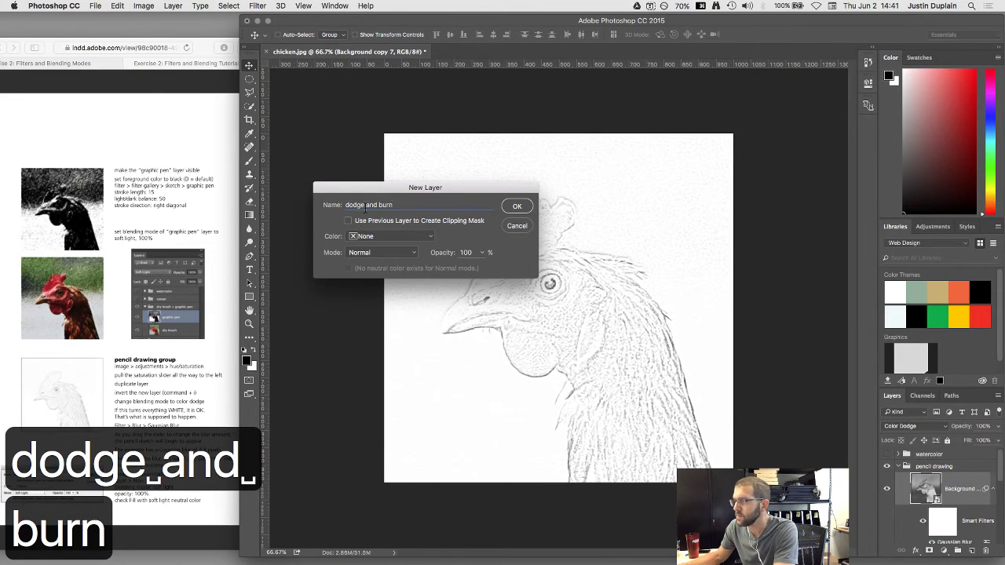
click(399, 252)
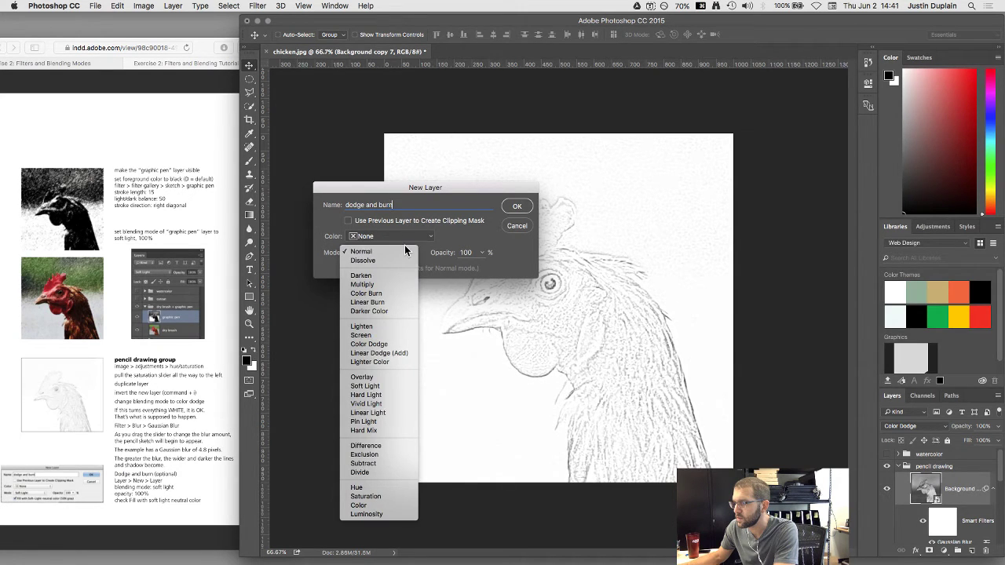
click(390, 387)
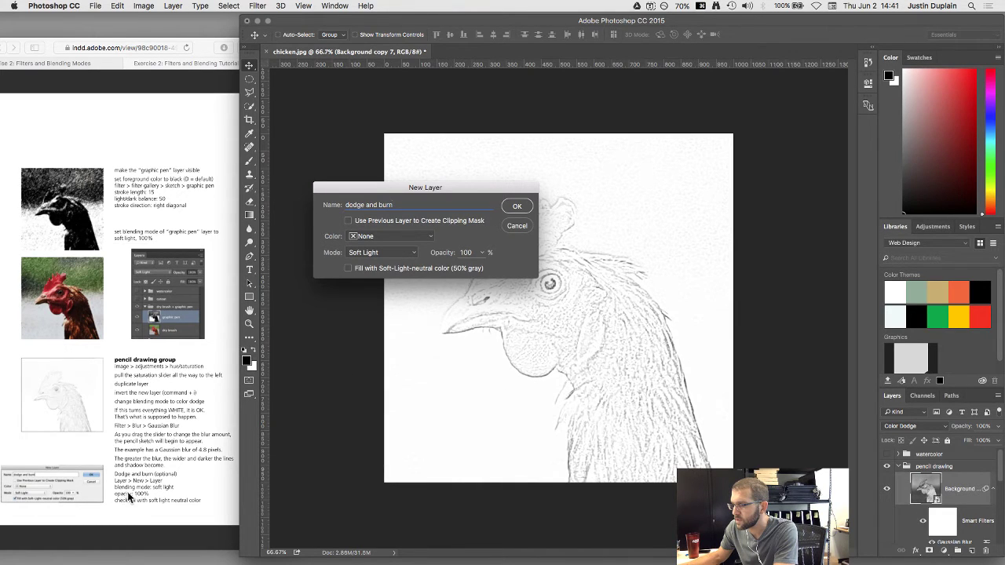
Give the new layer a Gray color label, fill it with the Soft-Light-neutral 50% gray and create it
click(431, 235)
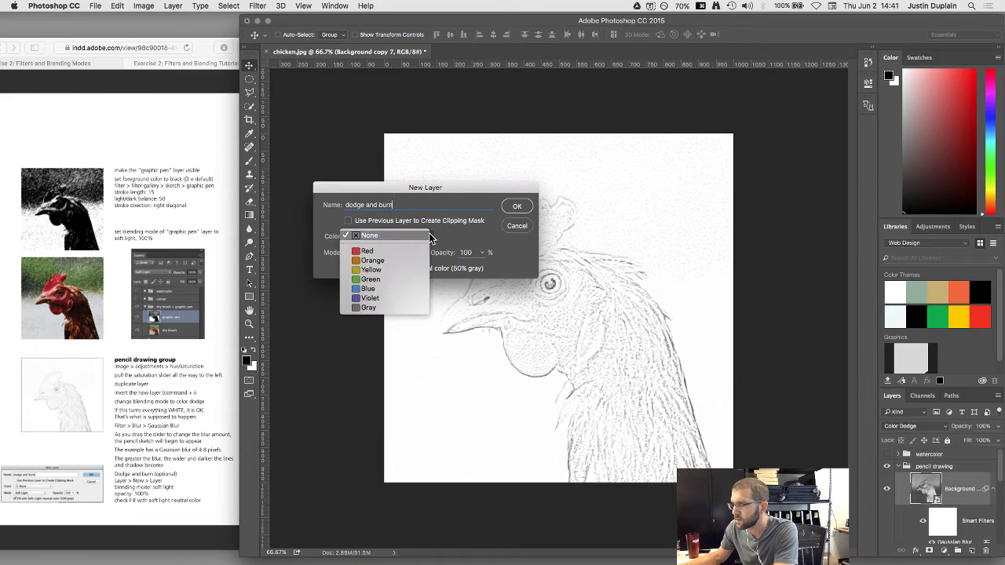
click(370, 308)
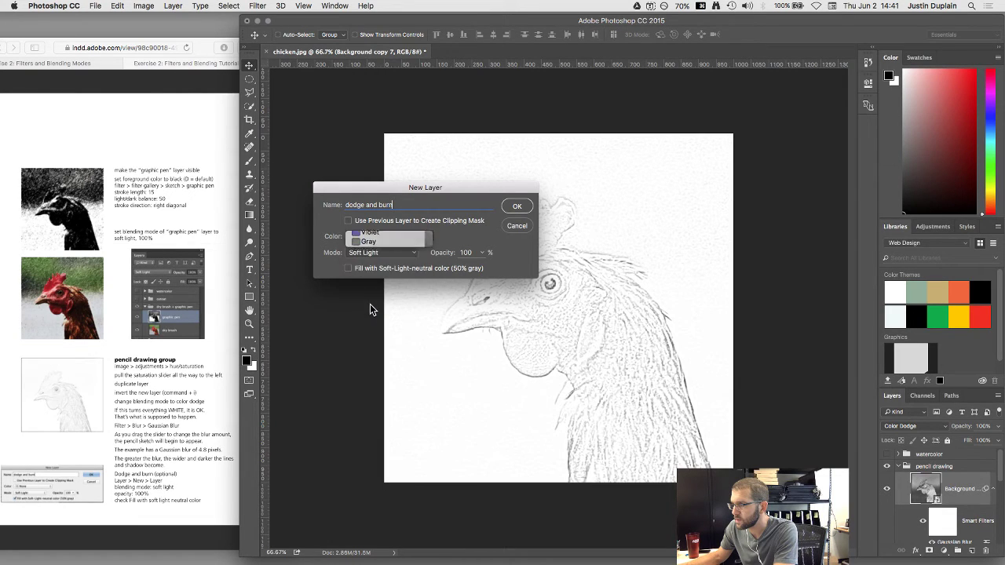
click(348, 268)
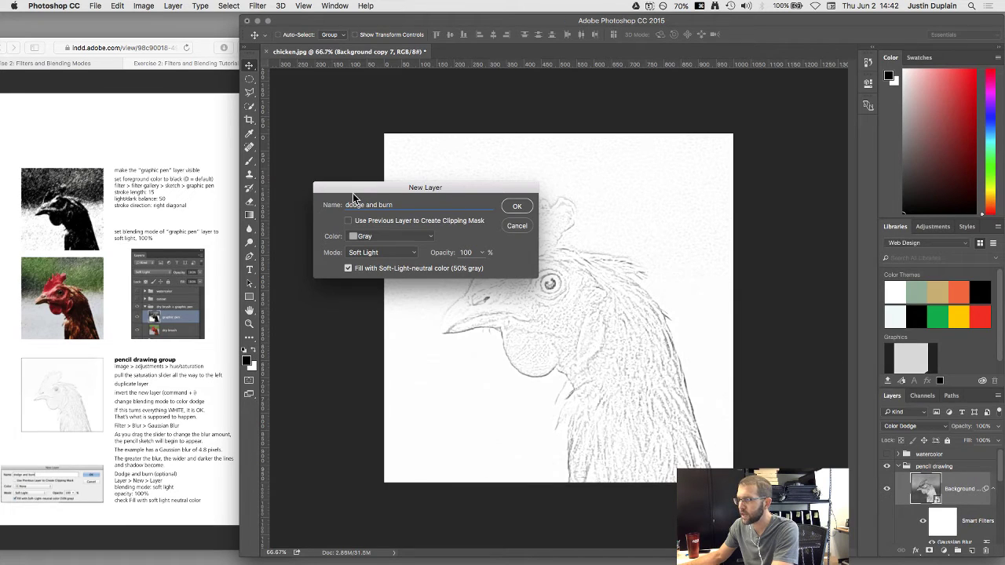
drag(351, 183, 344, 188)
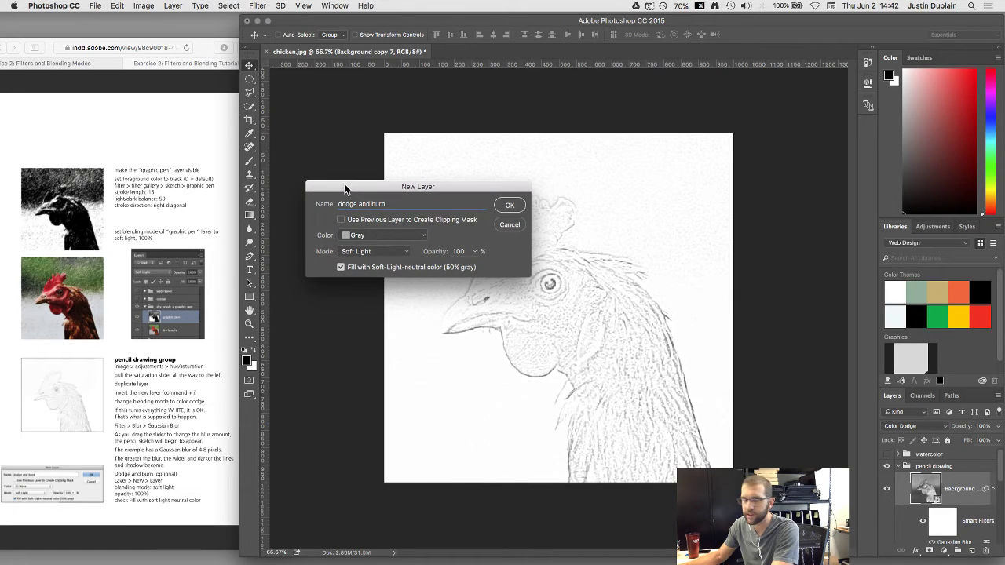
click(511, 206)
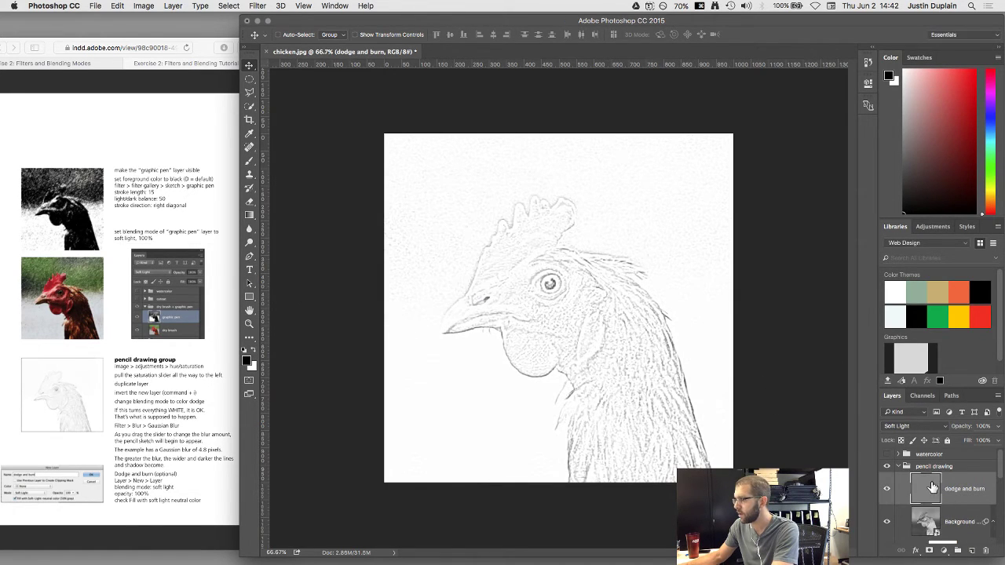
click(887, 489)
click(887, 490)
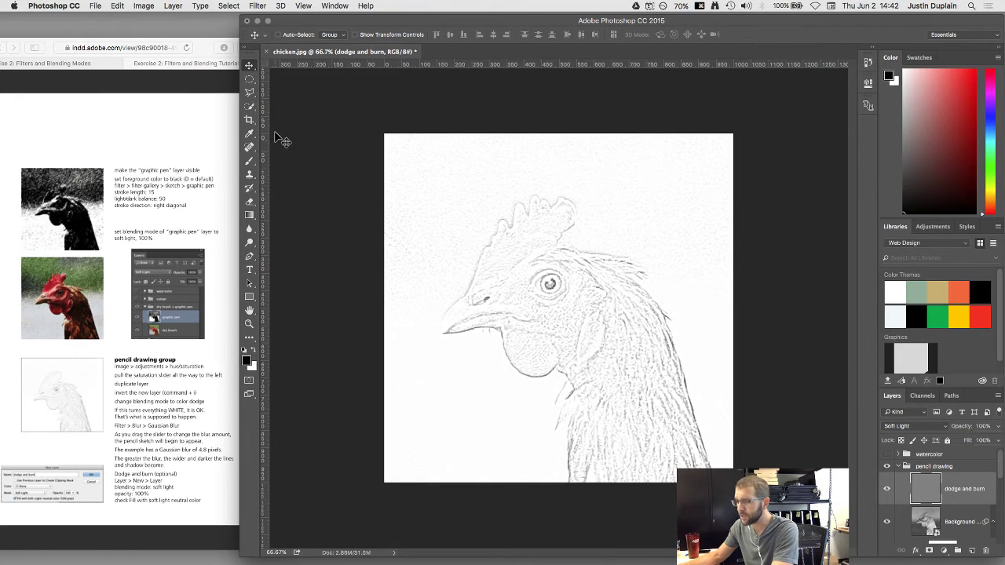
Darken the comb's front edge and the beak's underside on the dodge and burn layer with a black brush of size 30
key(b)
key(bracketleft)
key(bracketleft)
key(bracketleft)
key(bracketleft)
key(bracketleft)
key(bracketleft)
key(bracketleft)
key(bracketleft)
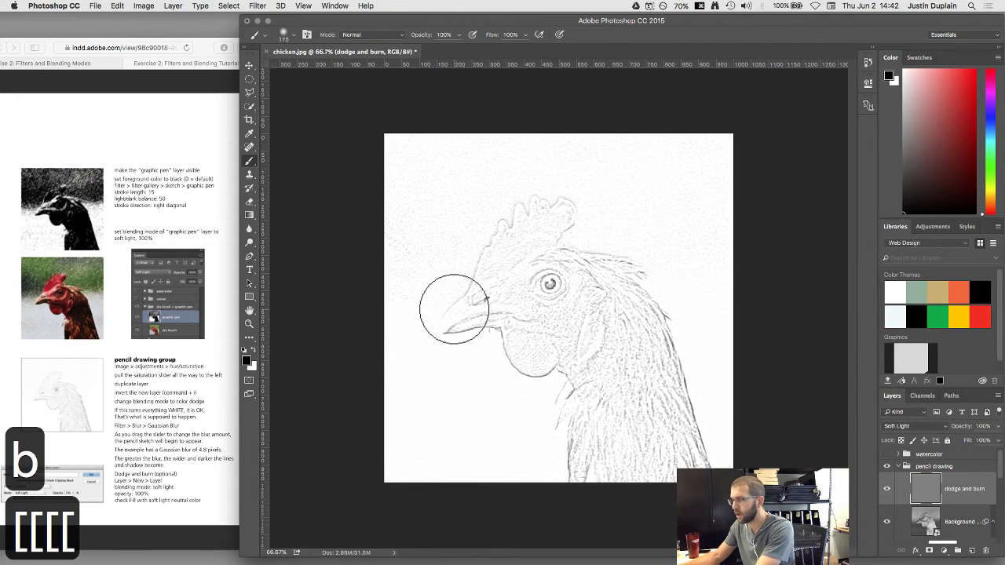
key(bracketleft)
key(bracketleft)
key(bracketleft)
key(bracketleft)
key(bracketleft)
key(bracketleft)
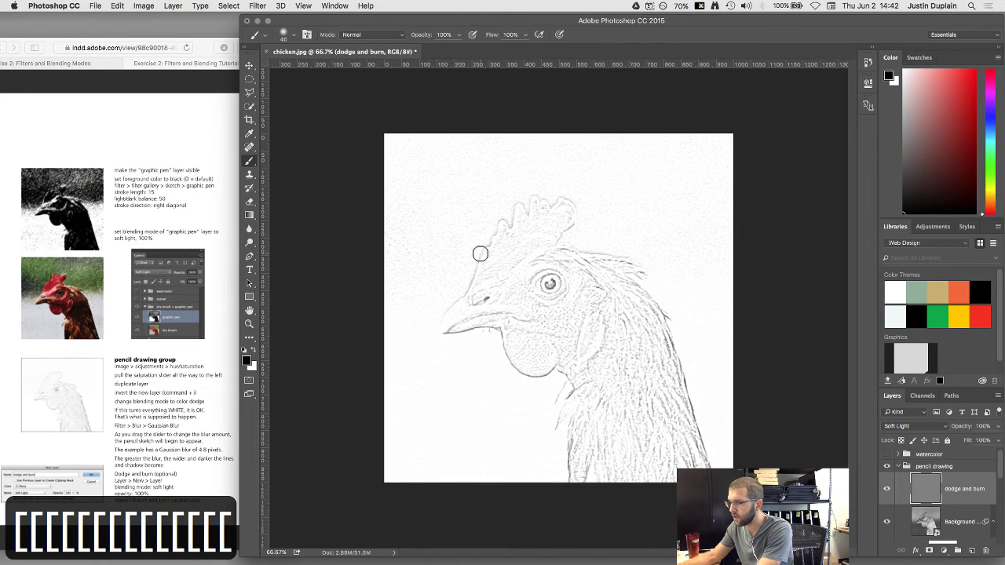
mouse_move(480, 259)
mouse_down()
mouse_move(474, 279)
mouse_move(483, 257)
mouse_move(478, 271)
mouse_up()
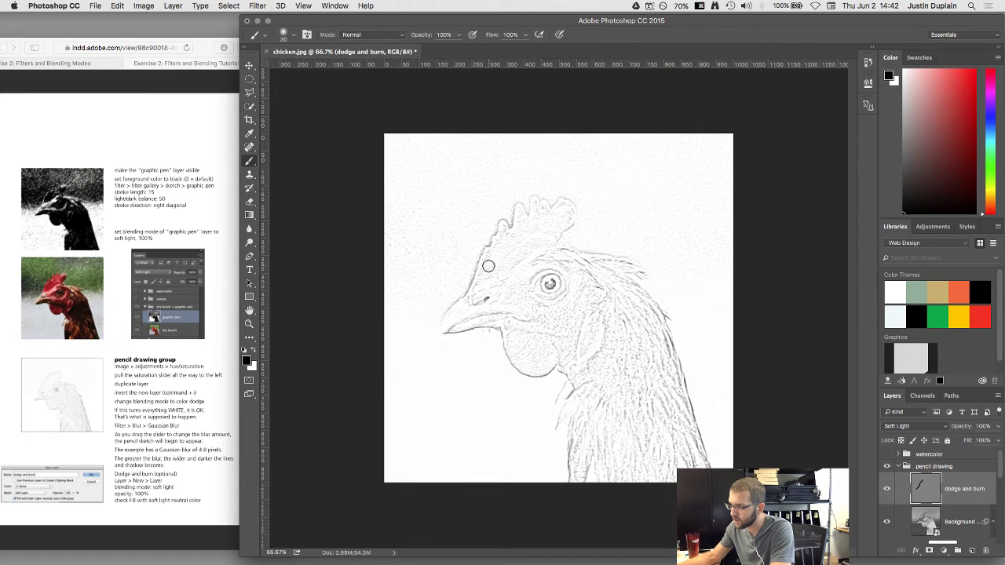
drag(443, 335, 478, 331)
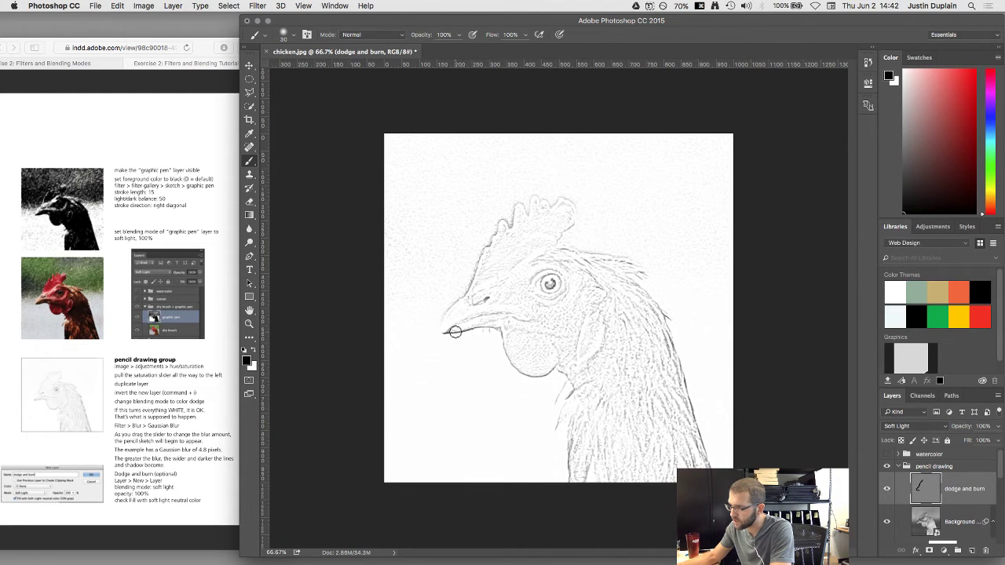
Brush black over the wattle's outline and inner lines, the eye and the nostril to darken their pencil lines
key(super+plus)
scroll(465, 333, up, 6)
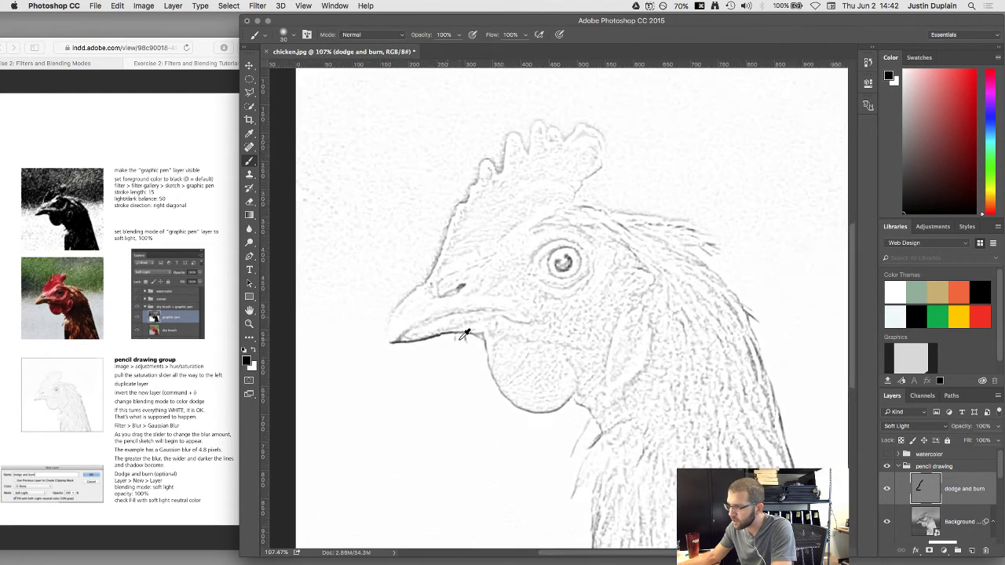
mouse_move(482, 332)
mouse_down()
mouse_move(556, 446)
mouse_move(551, 430)
mouse_move(601, 480)
mouse_up()
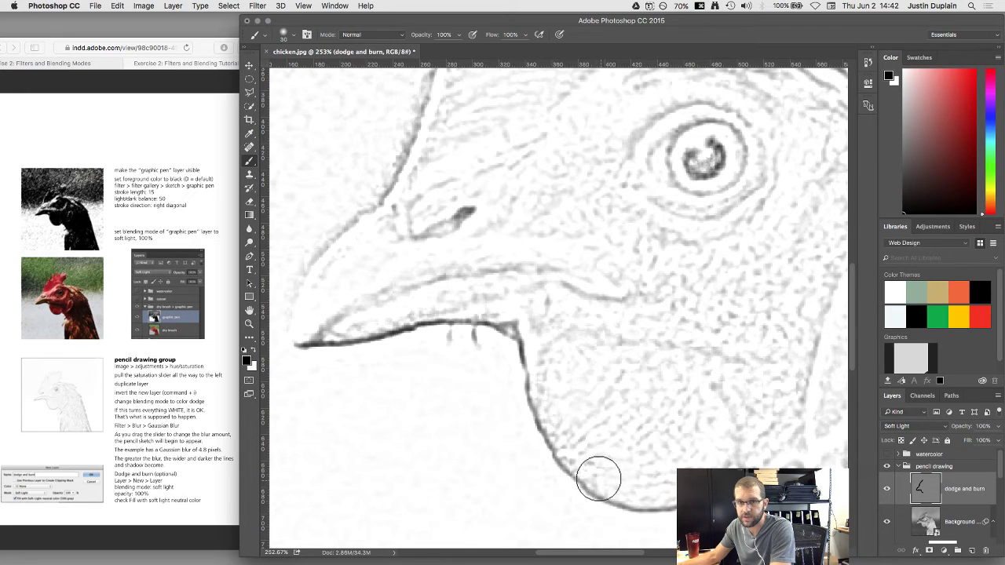
mouse_move(563, 348)
mouse_down()
mouse_move(662, 355)
mouse_move(624, 342)
mouse_move(736, 354)
mouse_move(687, 349)
mouse_move(704, 359)
mouse_move(722, 401)
mouse_move(731, 460)
mouse_move(729, 363)
mouse_up()
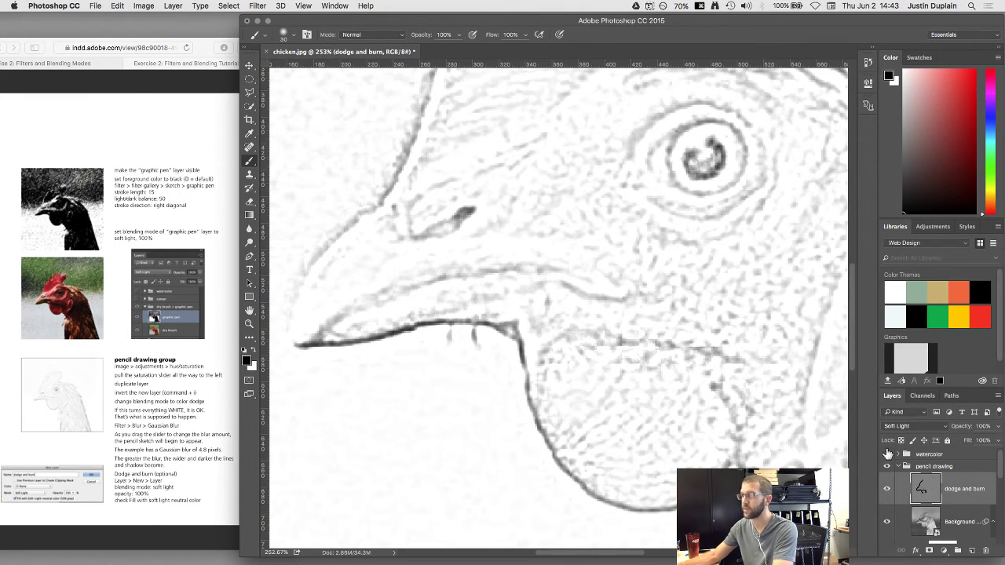
mouse_move(679, 153)
mouse_down()
mouse_move(701, 179)
mouse_move(700, 141)
mouse_up()
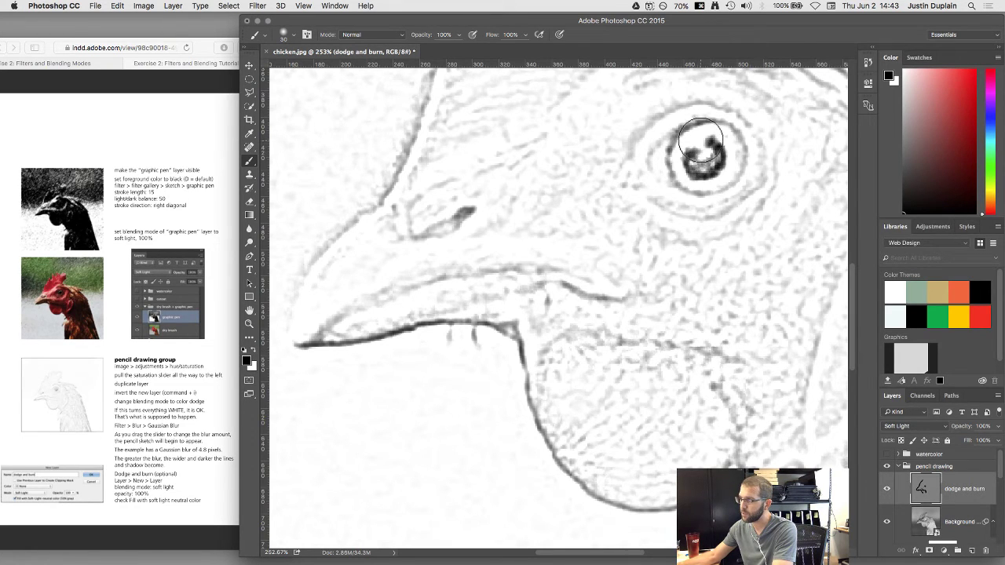
mouse_move(478, 209)
mouse_down()
mouse_move(422, 241)
mouse_move(452, 218)
mouse_move(431, 229)
mouse_move(409, 218)
mouse_move(413, 201)
mouse_move(437, 224)
mouse_move(460, 218)
mouse_move(413, 188)
mouse_move(374, 199)
mouse_move(305, 258)
mouse_move(301, 363)
mouse_move(397, 325)
mouse_move(502, 339)
mouse_up()
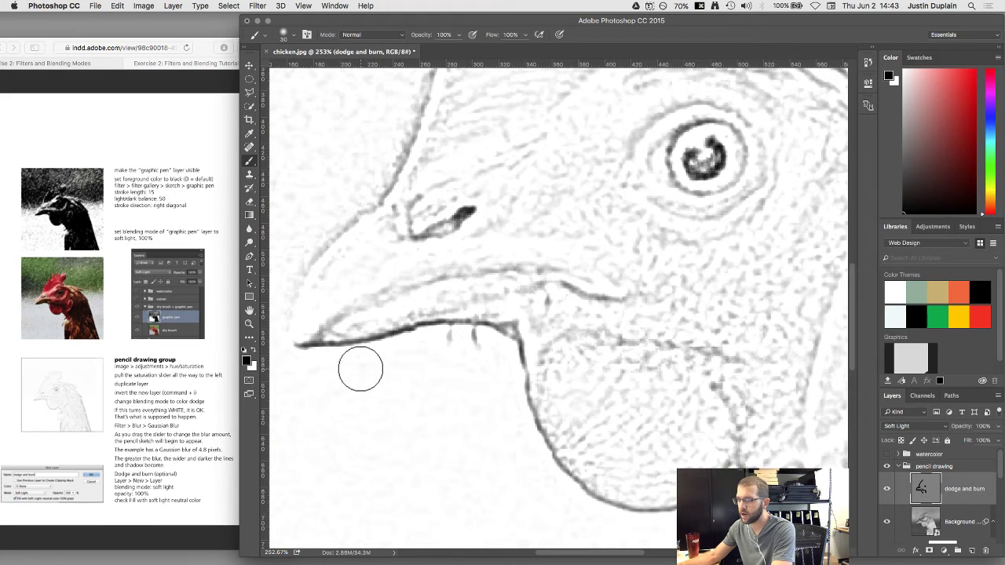
Swap the brush colour to white and lighten the line at the corner of the beak on the dodge and burn layer
key(x)
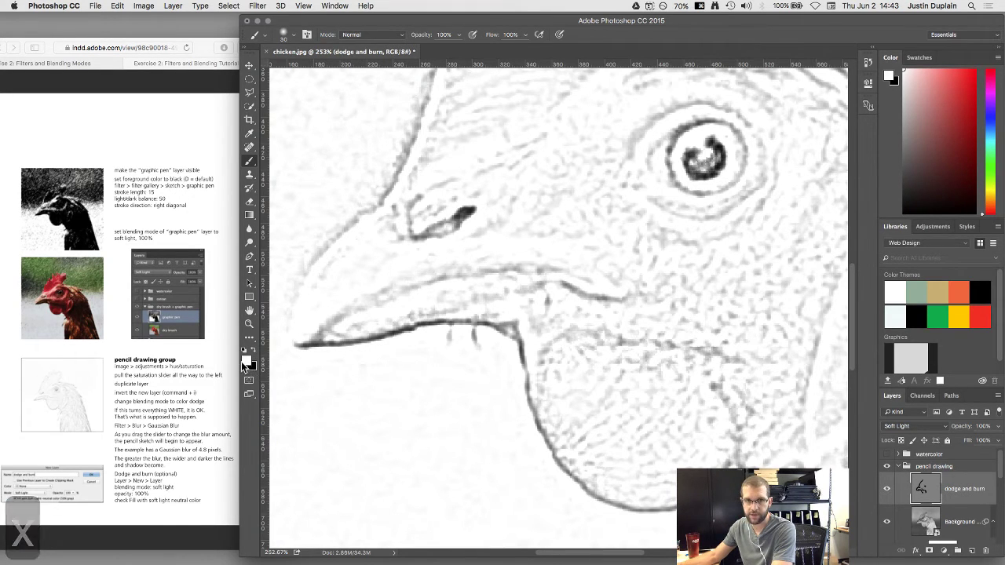
key(x)
key(x)
key(x)
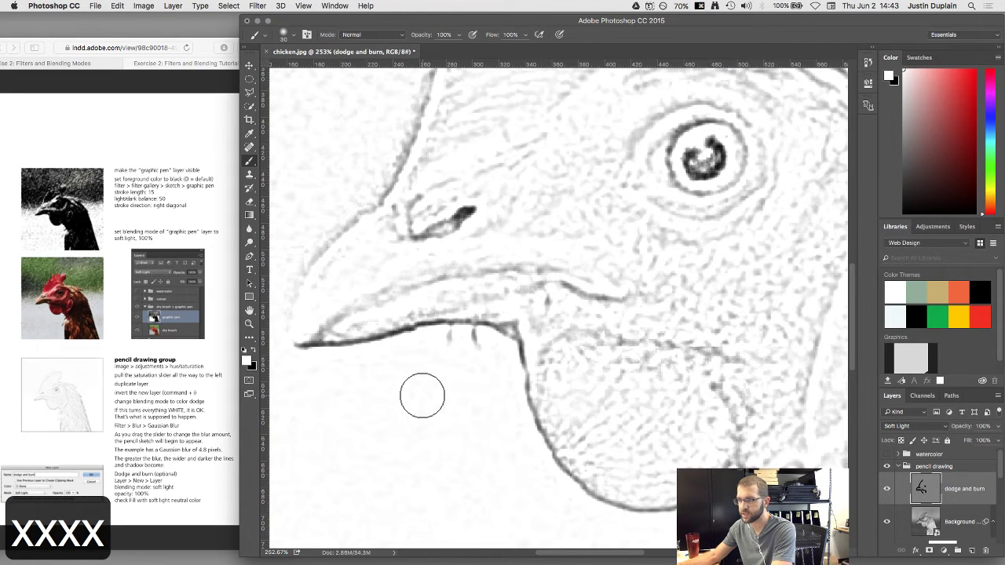
key(x)
key(x)
key(x)
key(x)
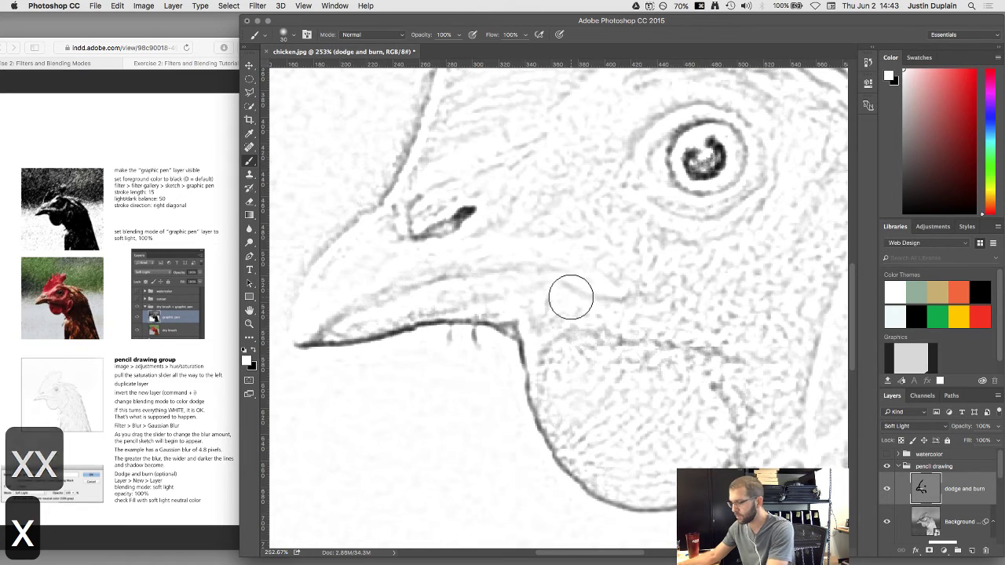
Enlarge the brush to size 45 and paint white over the eye, nostril, beak and wattle lines to lighten them
scroll(576, 290, down, 3)
scroll(576, 290, down, 2)
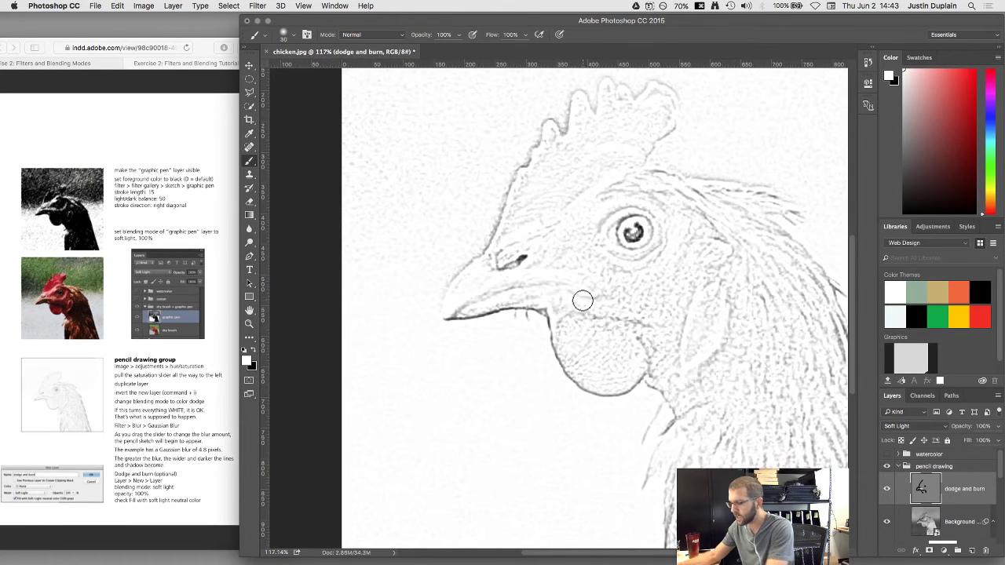
key(bracketright)
key(bracketright)
key(bracketright)
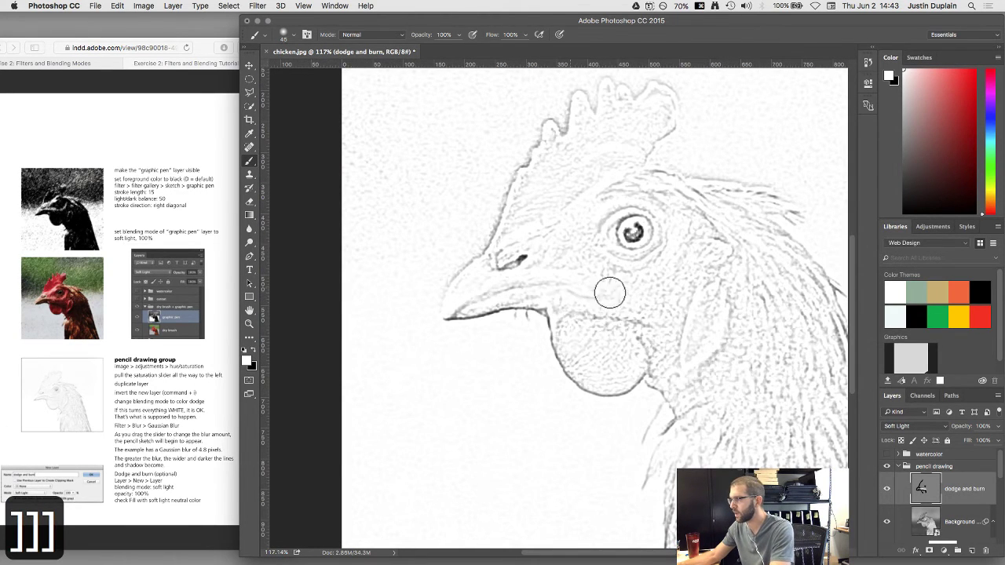
drag(634, 232, 626, 228)
mouse_move(568, 292)
mouse_down()
mouse_move(565, 372)
mouse_move(644, 368)
mouse_move(565, 371)
mouse_move(549, 311)
mouse_move(460, 309)
mouse_move(507, 307)
mouse_move(529, 253)
mouse_move(485, 282)
mouse_move(497, 265)
mouse_move(438, 320)
mouse_move(543, 304)
mouse_move(478, 315)
mouse_move(635, 320)
mouse_move(631, 211)
mouse_move(716, 252)
mouse_move(693, 224)
mouse_move(712, 203)
mouse_move(791, 214)
mouse_move(745, 194)
mouse_move(804, 255)
mouse_move(820, 301)
mouse_move(751, 317)
mouse_move(672, 400)
mouse_move(769, 384)
mouse_move(624, 319)
mouse_up()
scroll(624, 319, down, 5)
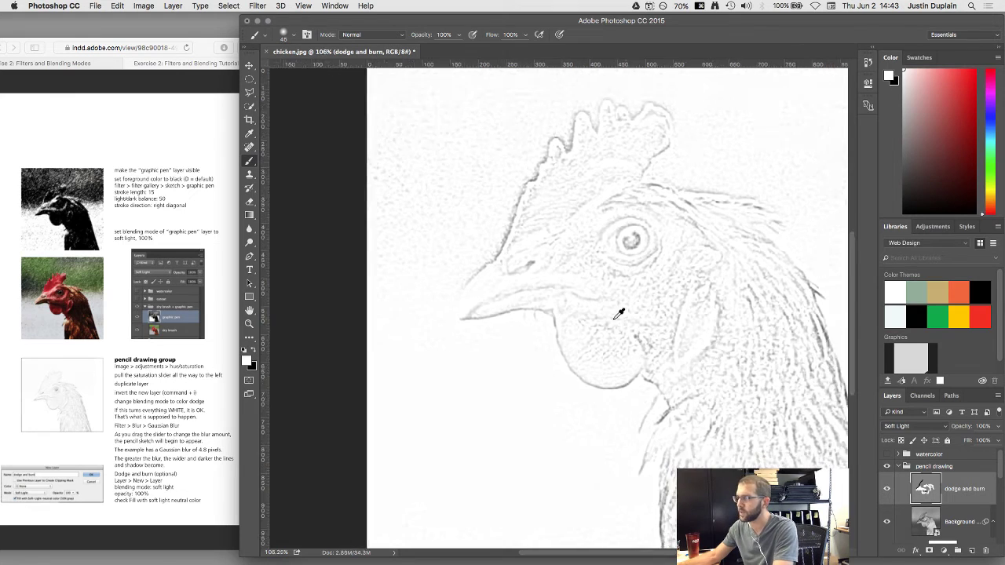
Collapse the pencil drawing group and advance the tutorial in Safari to the watercolor group instructions
click(151, 377)
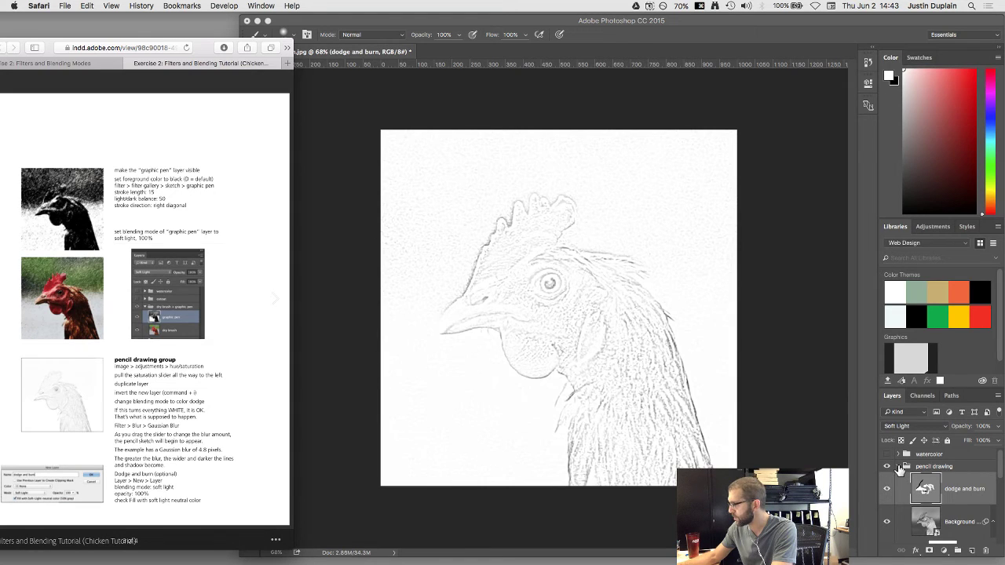
click(901, 469)
click(899, 467)
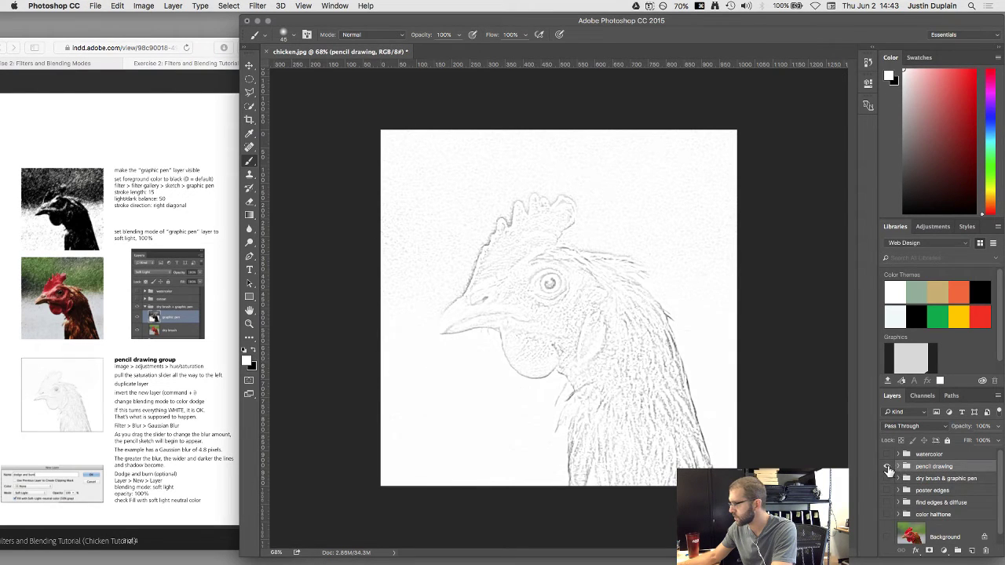
click(887, 467)
click(135, 388)
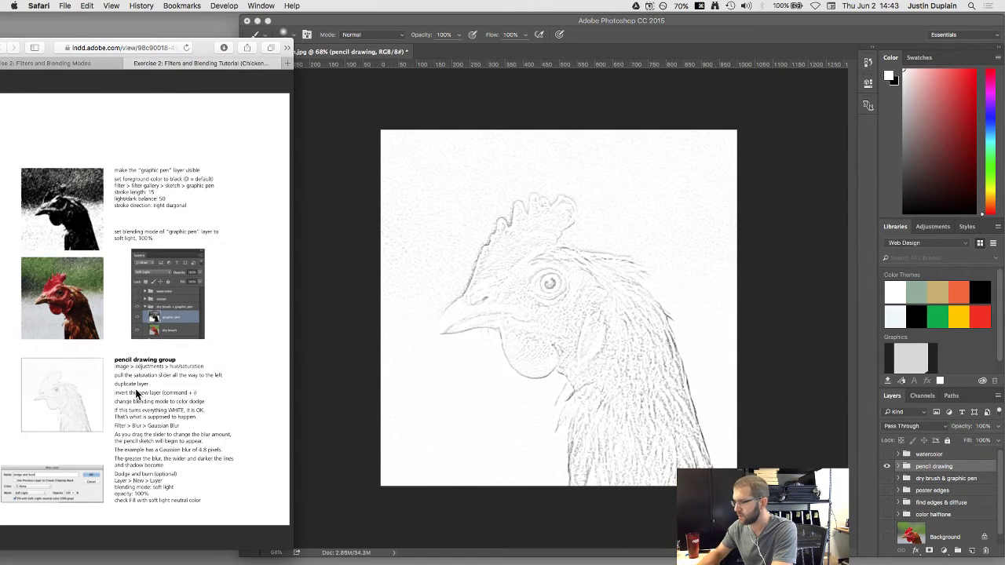
scroll(135, 389, down, 10)
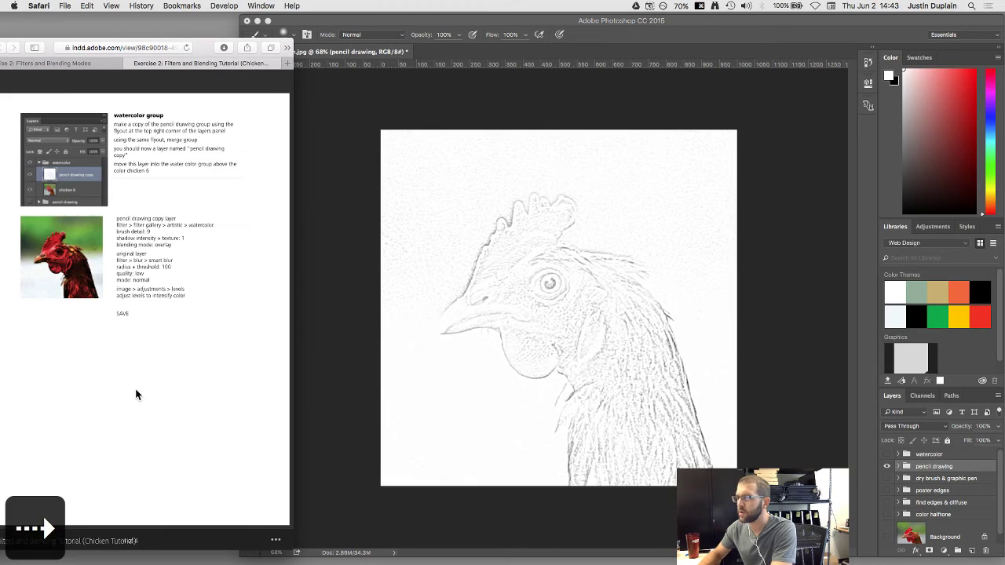
Hide the pencil drawing group, show and expand the watercolor group, and select the chicken photo layer inside it
click(881, 468)
click(886, 467)
click(895, 457)
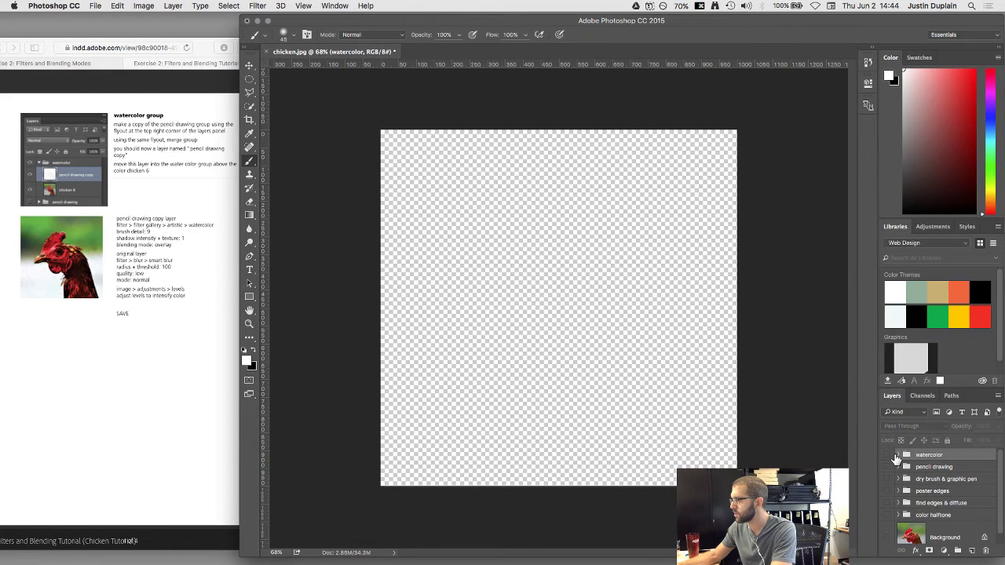
click(887, 455)
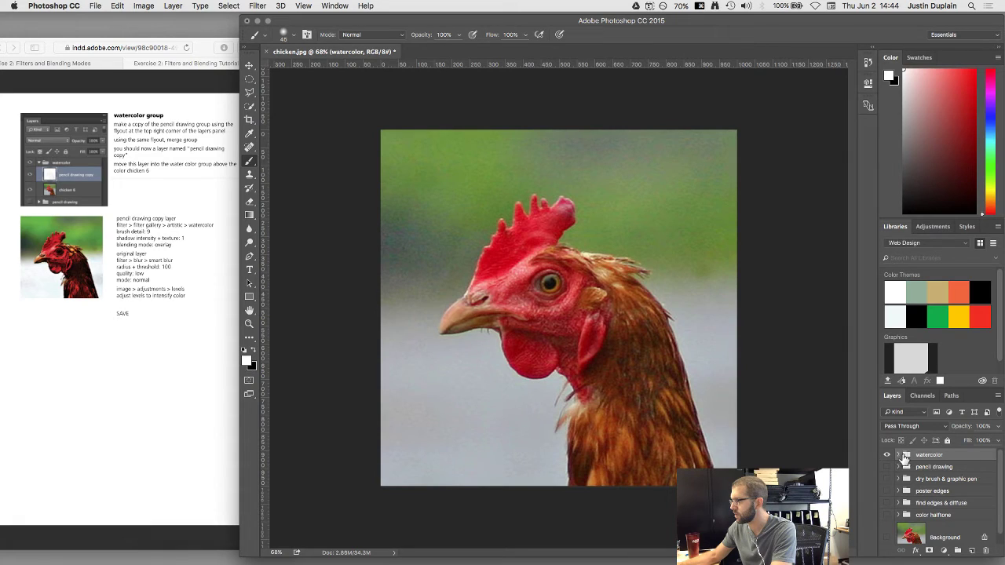
click(899, 455)
click(943, 468)
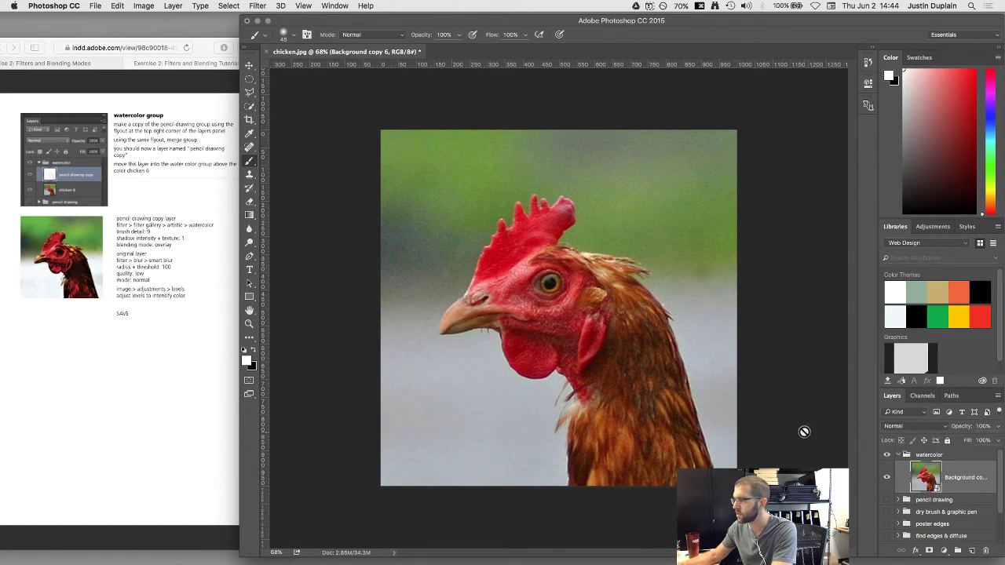
Rename the Color Dodge layer inside the pencil drawing group "pencil drawing"
click(899, 500)
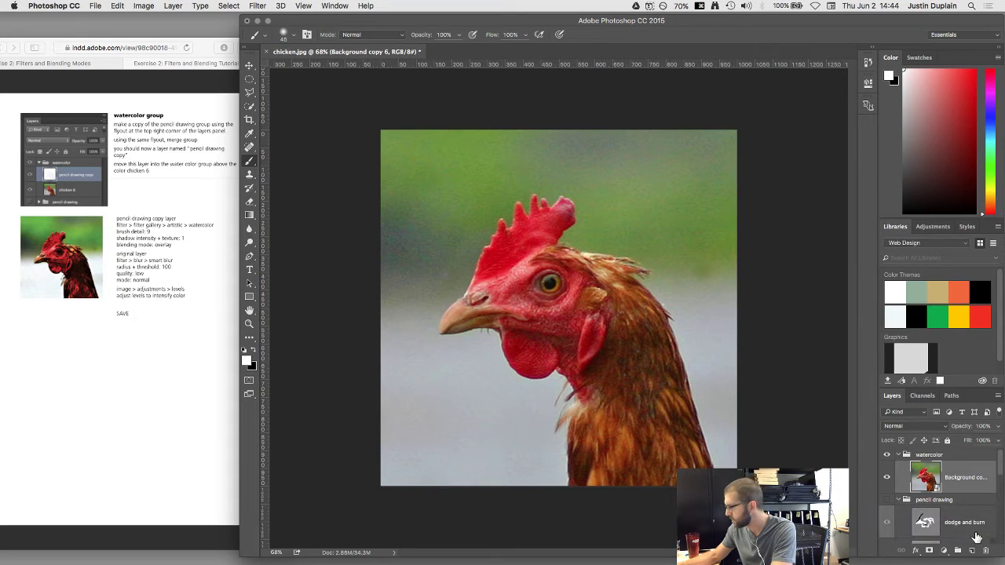
scroll(977, 536, down, 2)
click(964, 515)
scroll(964, 518, down, 2)
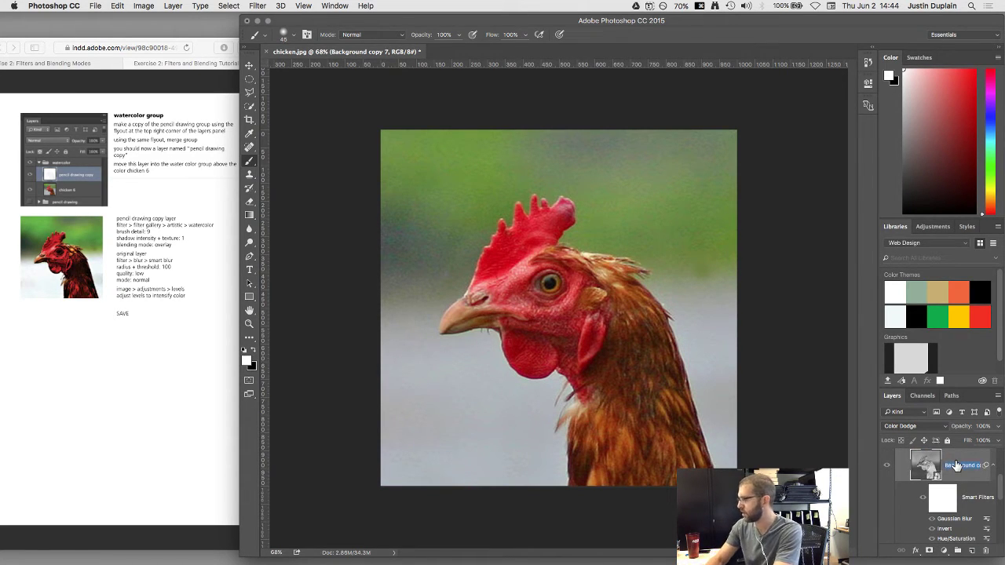
text(pencil dr)
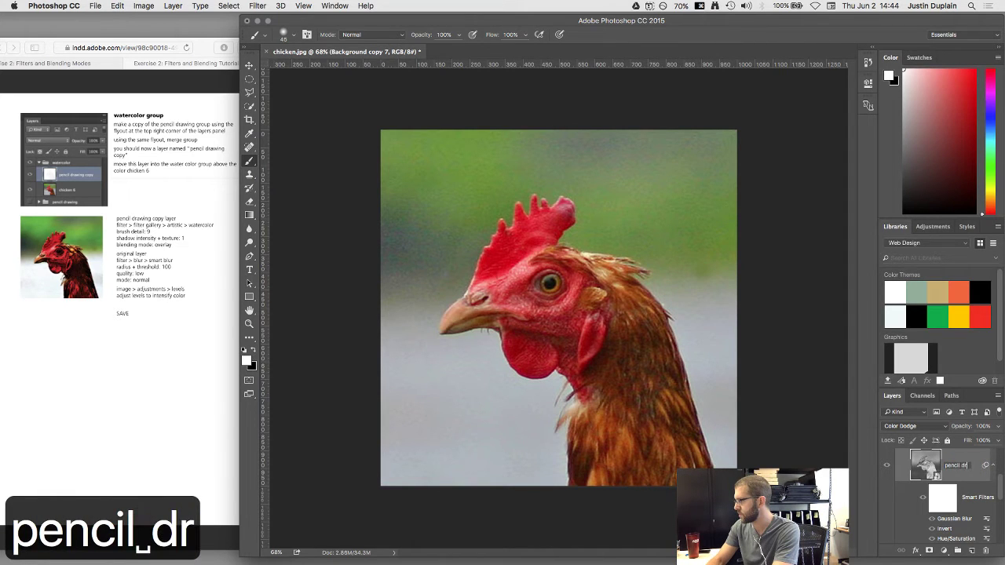
text(awing)
key(Return)
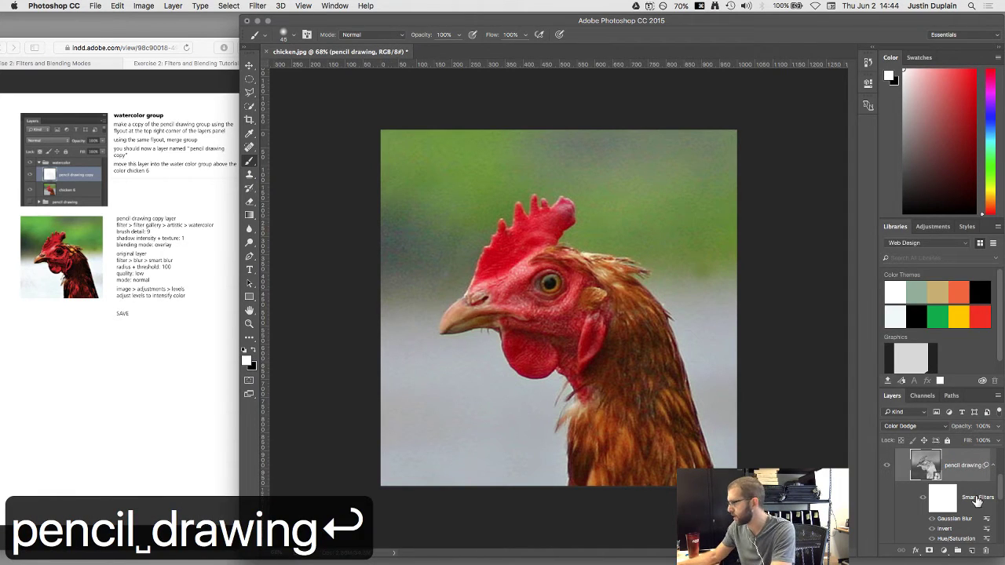
Collapse the pencil drawing group and rename the photo layer in the watercolor group "watercolor"
scroll(974, 498, up, 2)
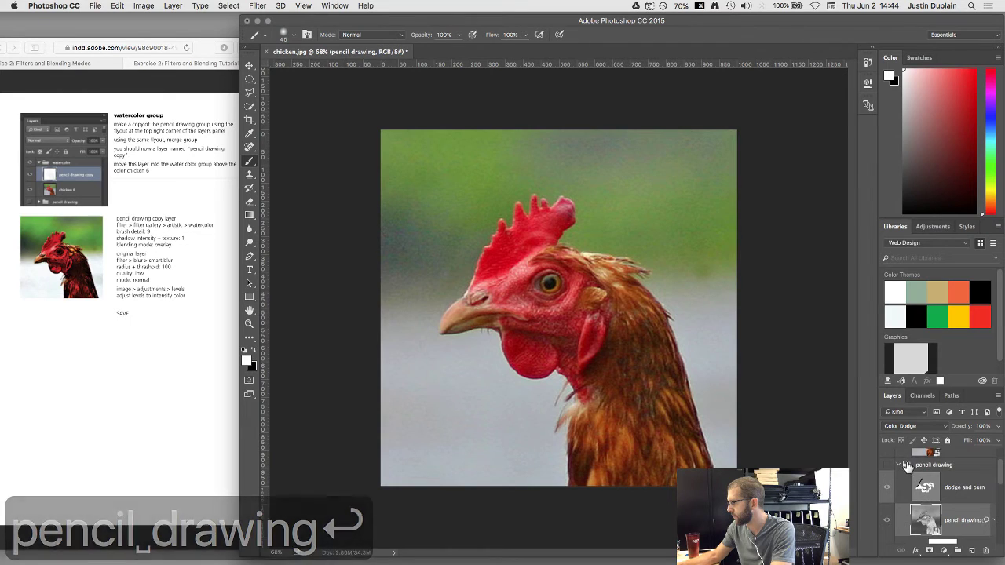
click(899, 466)
scroll(953, 462, up, 1)
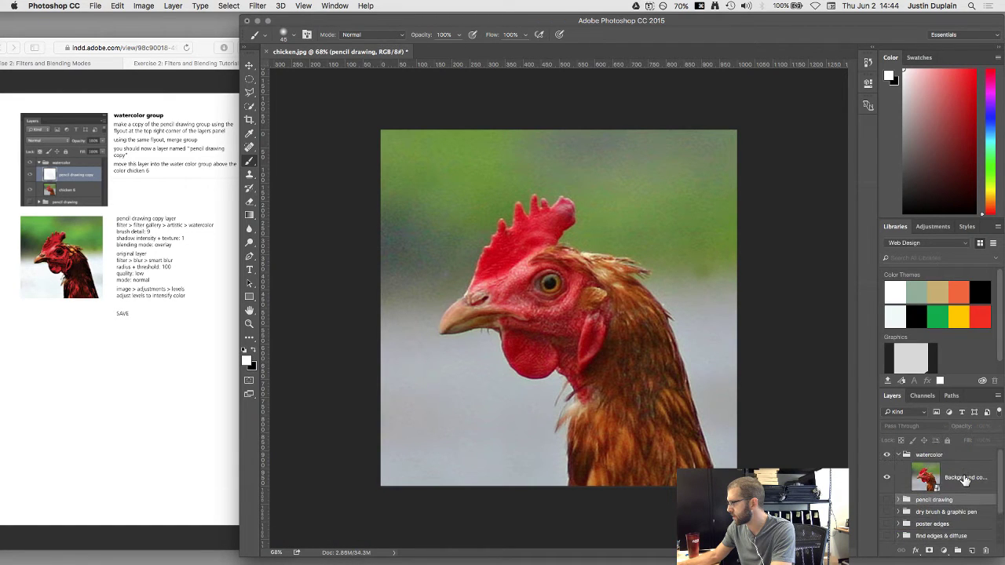
double_click(965, 479)
text(watercolor)
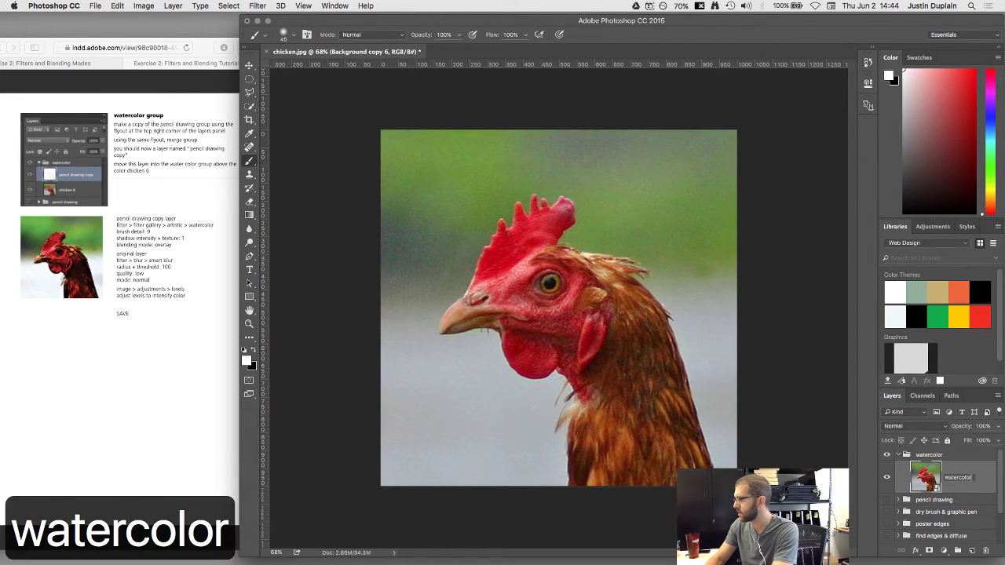
key(Return)
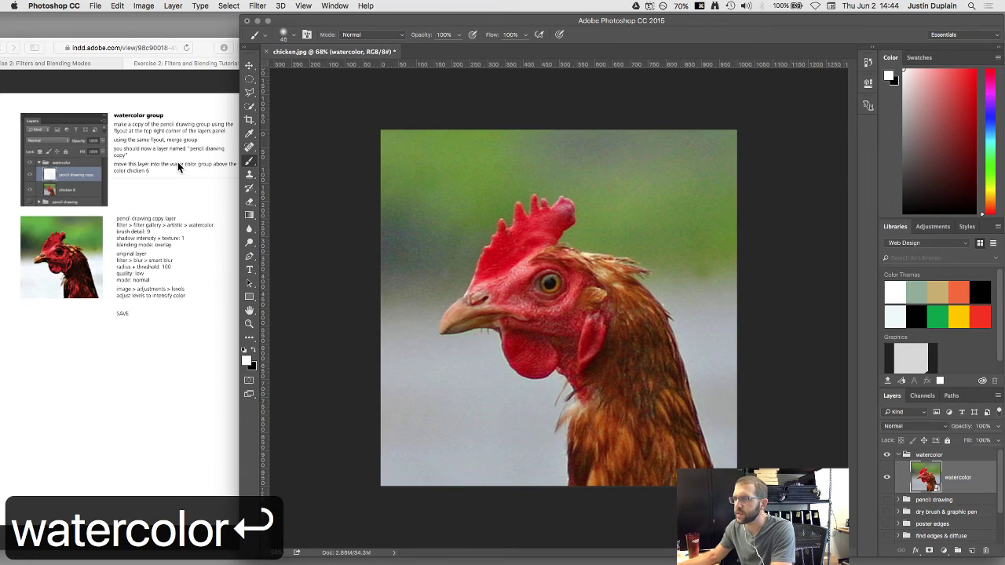
Select the pencil drawing group and make it visible again, following the tutorial's watercolor instructions
click(138, 131)
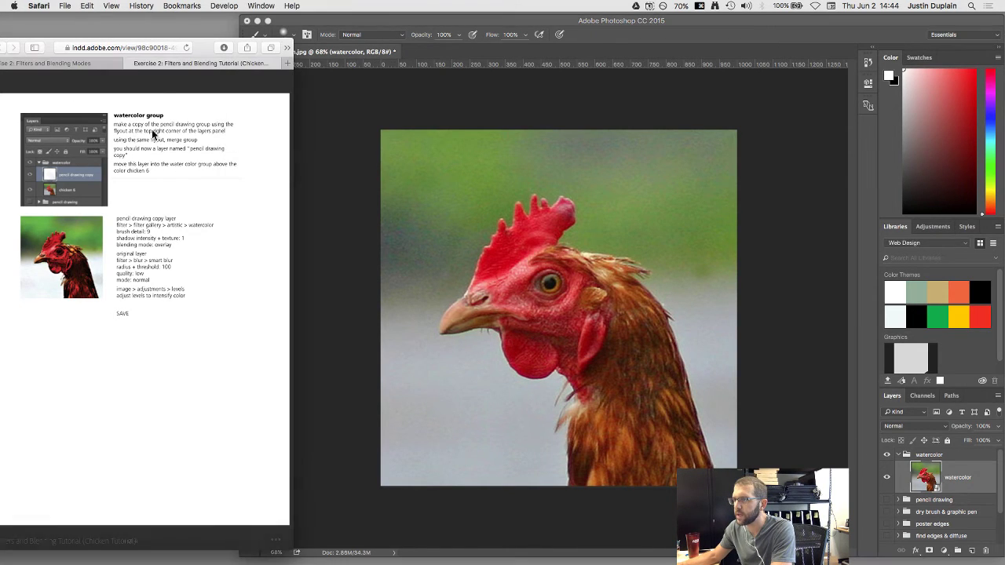
click(908, 500)
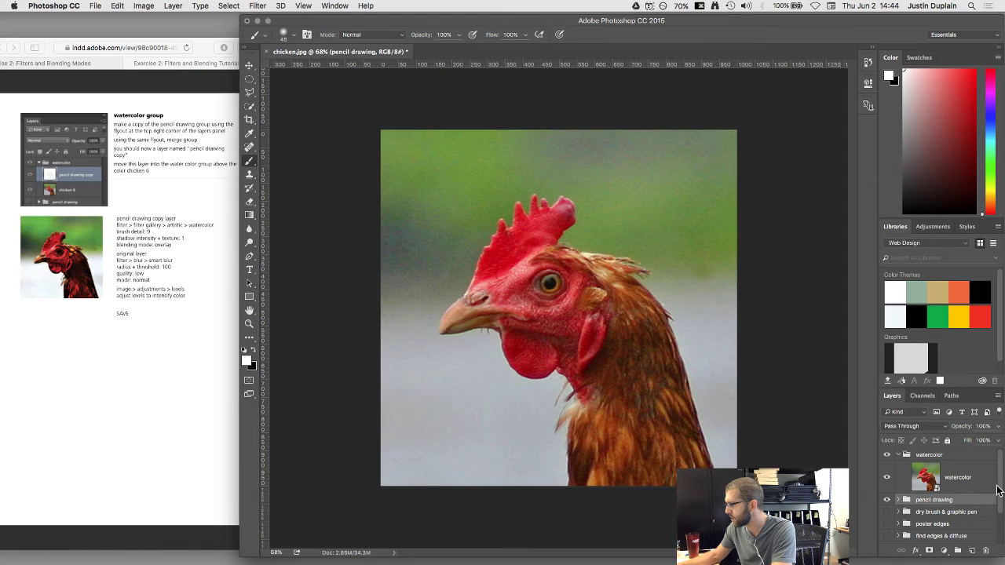
click(996, 398)
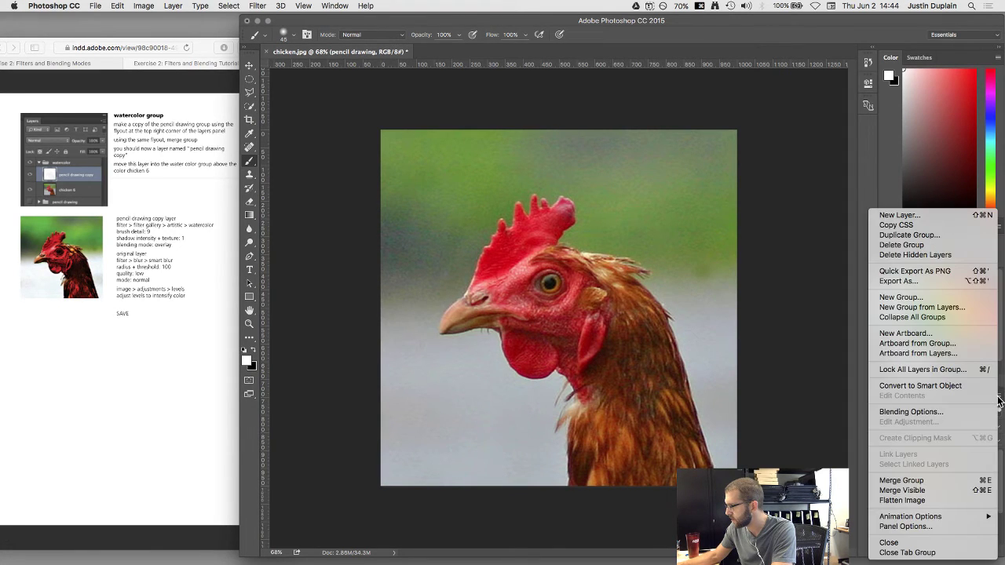
click(934, 236)
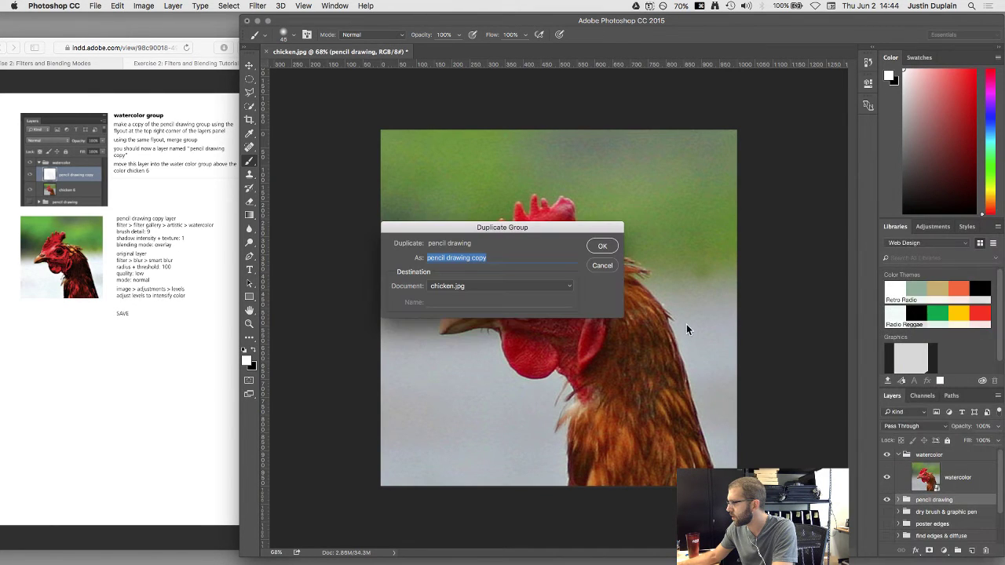
click(614, 266)
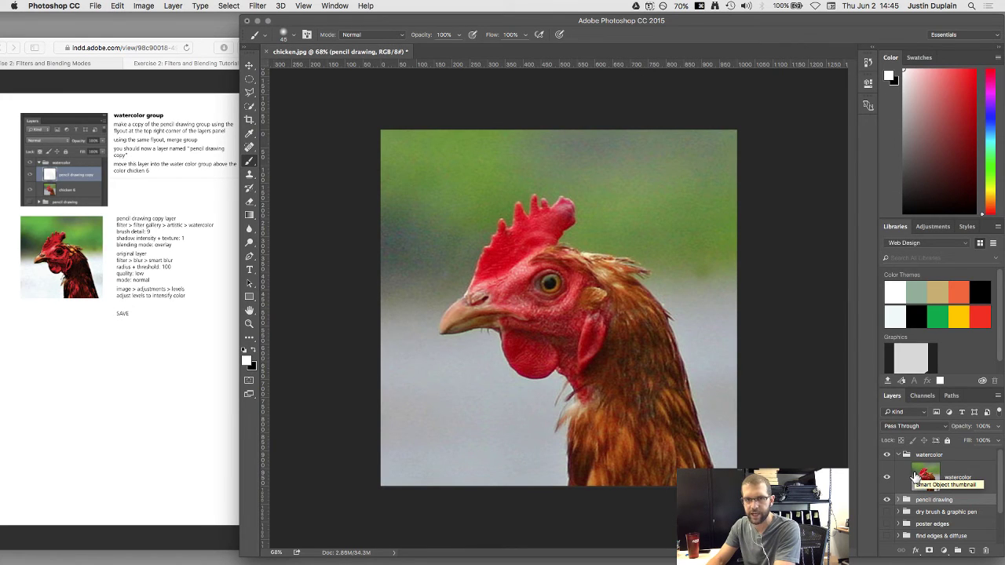
Duplicate the pencil drawing group within the same document
key(super+j)
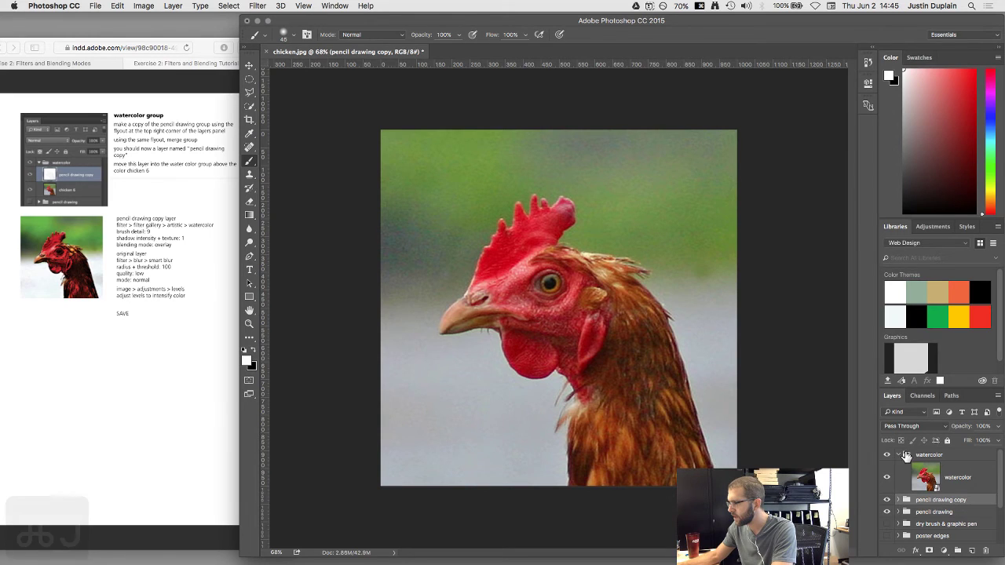
shift+click(942, 455)
click(998, 398)
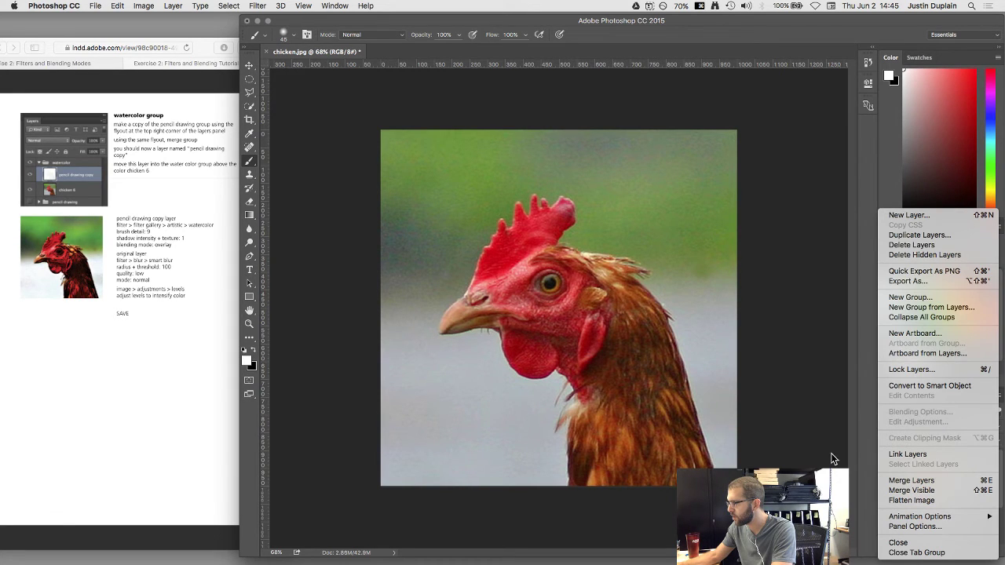
click(911, 479)
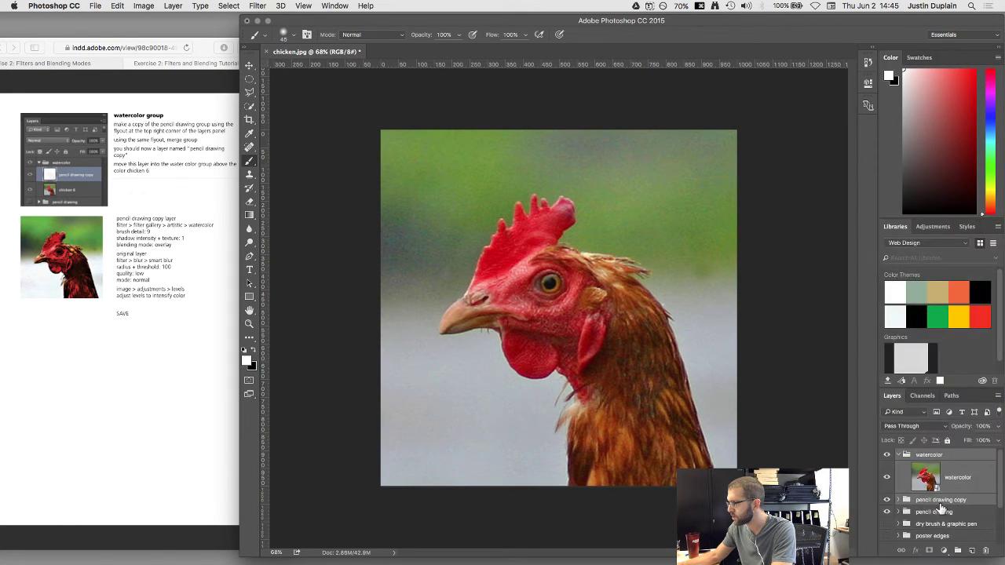
Try merging the pencil drawing copy group into a single layer
click(942, 500)
click(996, 399)
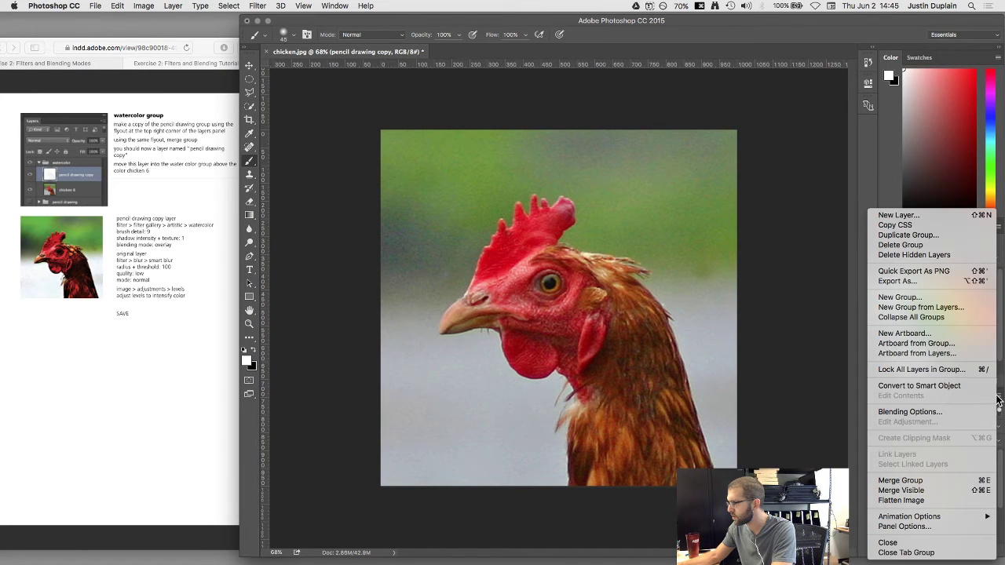
click(899, 480)
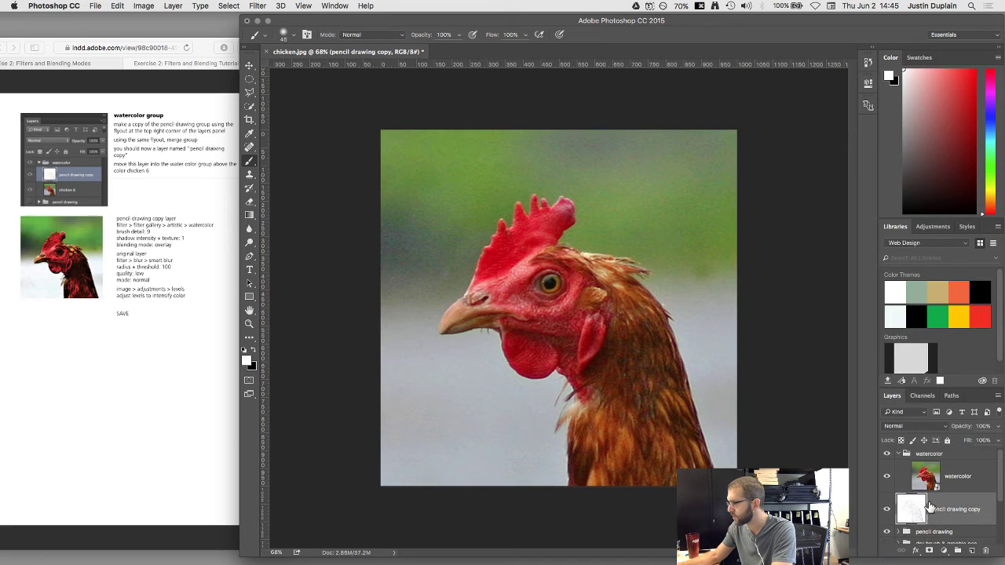
Undo the group merge and expand the pencil drawing copy group to check the layers inside it
key(super+z)
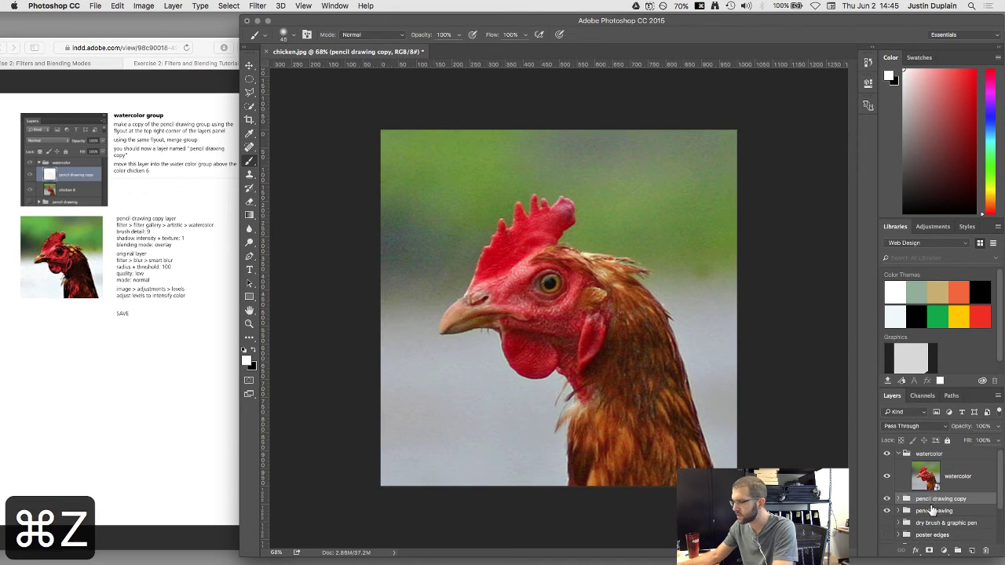
key(super+z)
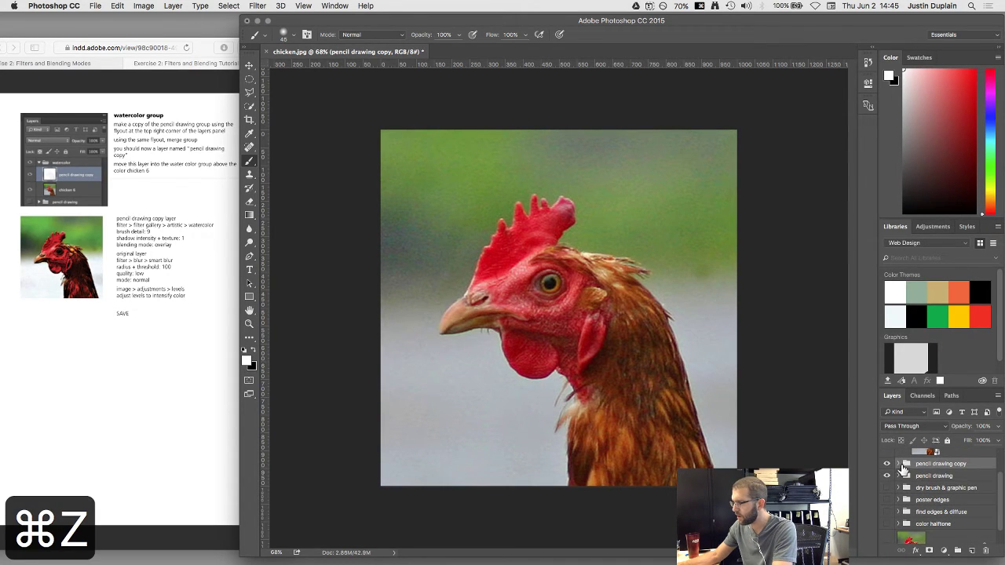
key(super+z)
key(super+z)
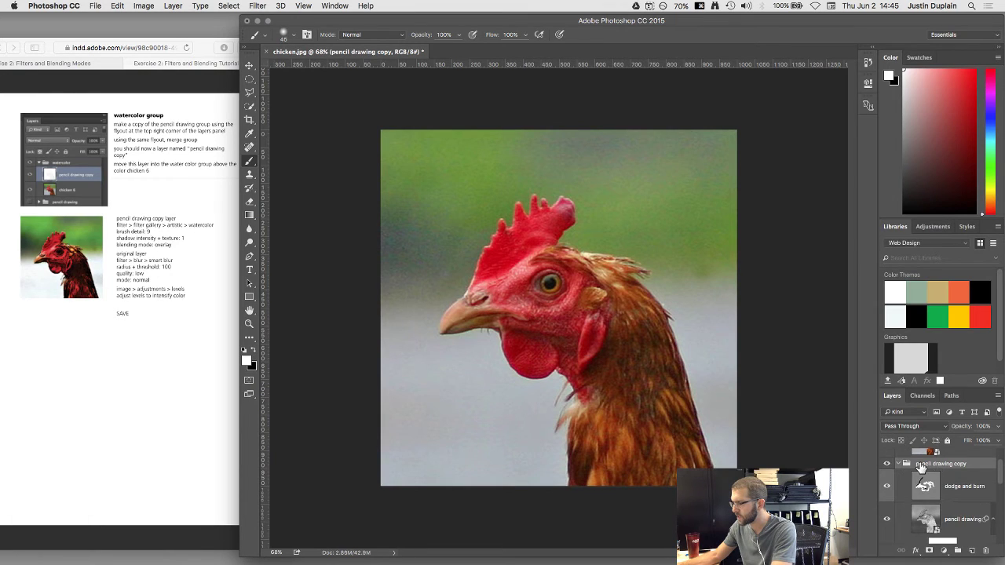
key(super+shift+z)
key(super+shift+z)
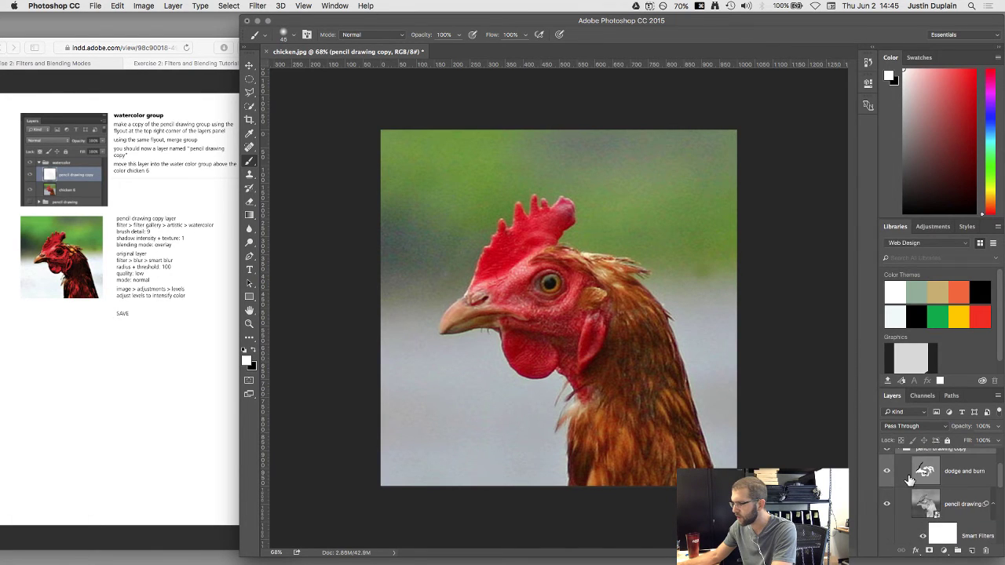
Collapse the pencil drawing copy group and merge it into a single layer
scroll(917, 474, up, 1)
click(899, 472)
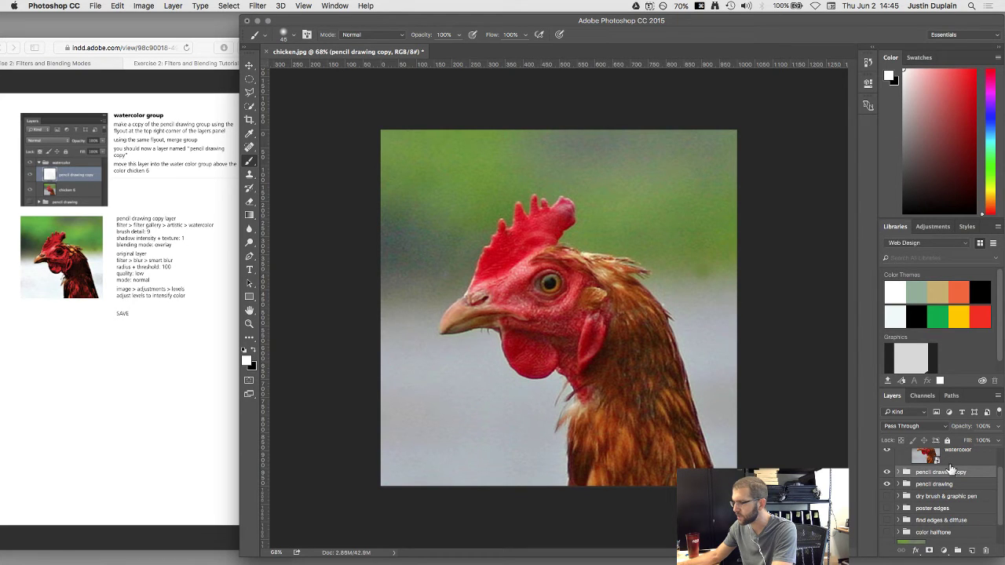
click(997, 399)
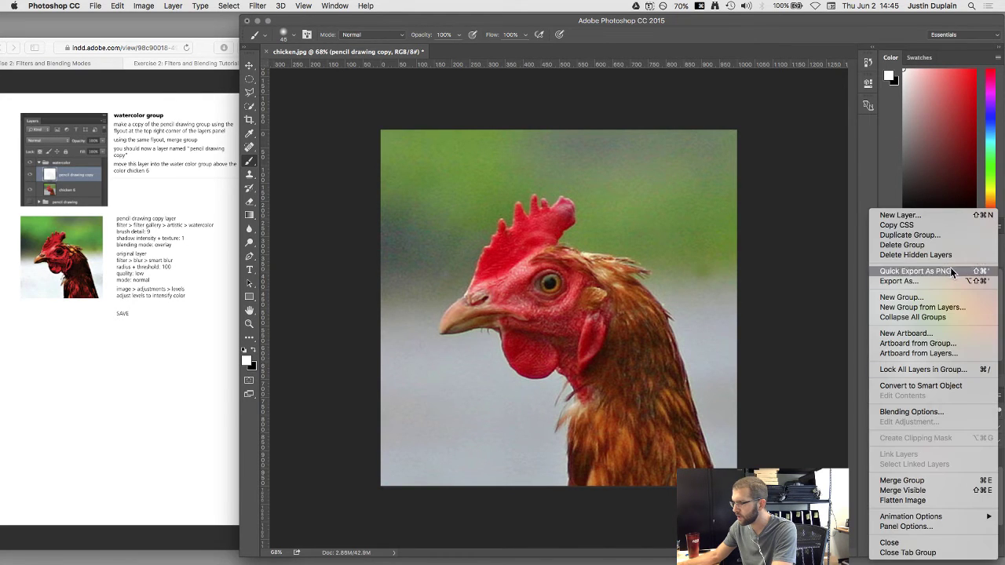
click(930, 481)
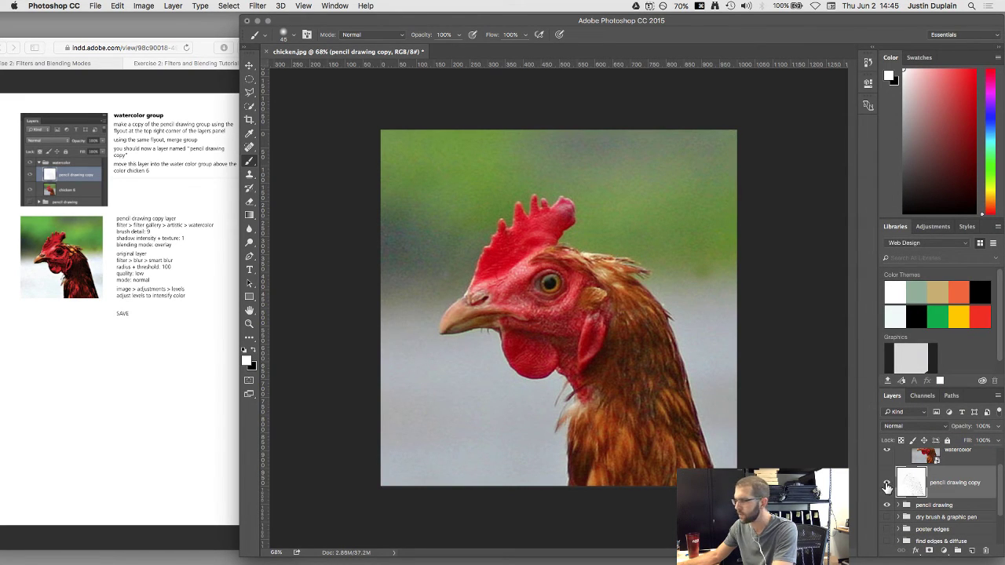
Move the merged pencil drawing copy layer into the watercolor group, above the watercolor layer
click(887, 484)
drag(915, 489, 948, 522)
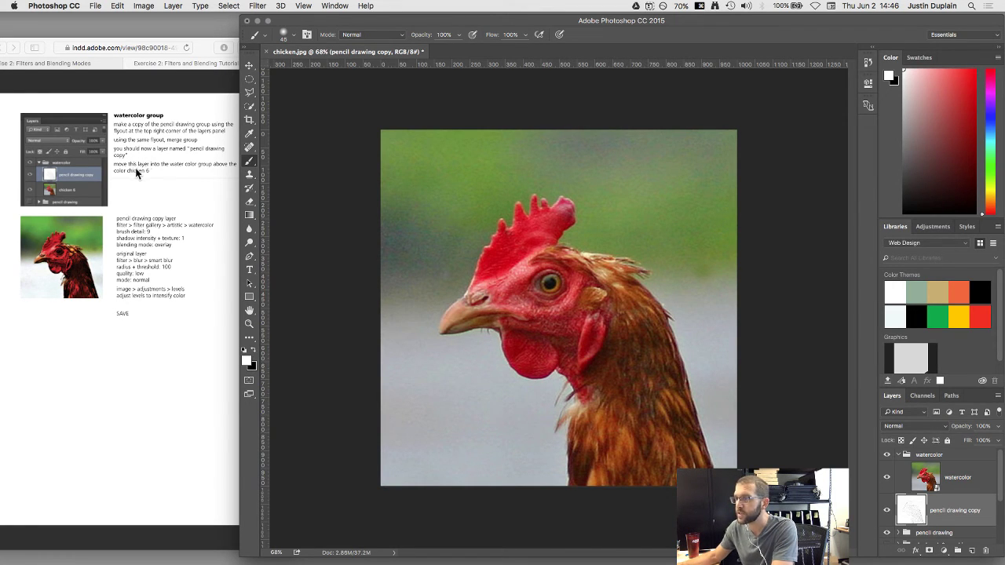
drag(902, 511, 942, 471)
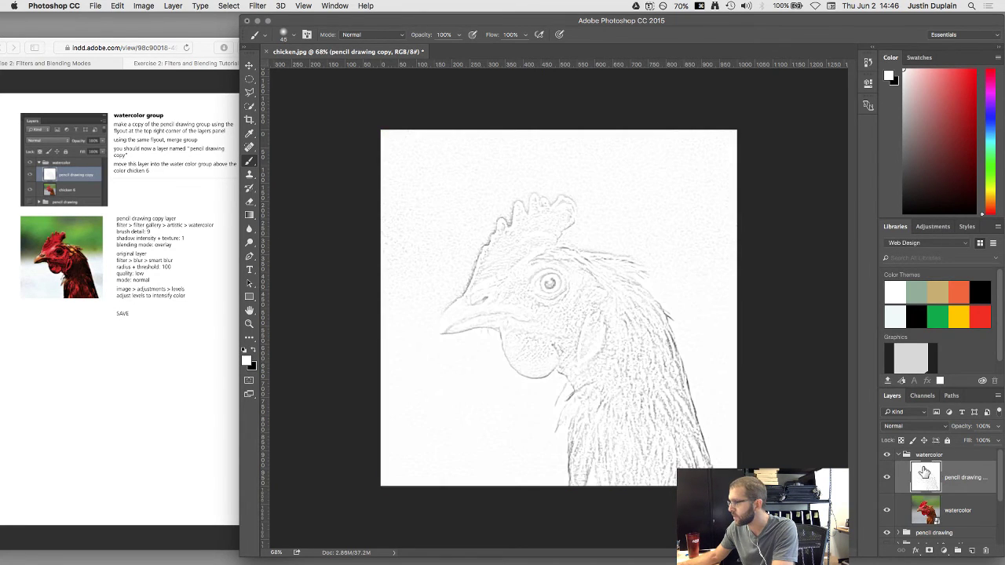
Try the Artistic Watercolor filter with brush detail 9, shadow intensity 1 and texture 1, plus Overlay blending, on the watercolor layer
click(126, 212)
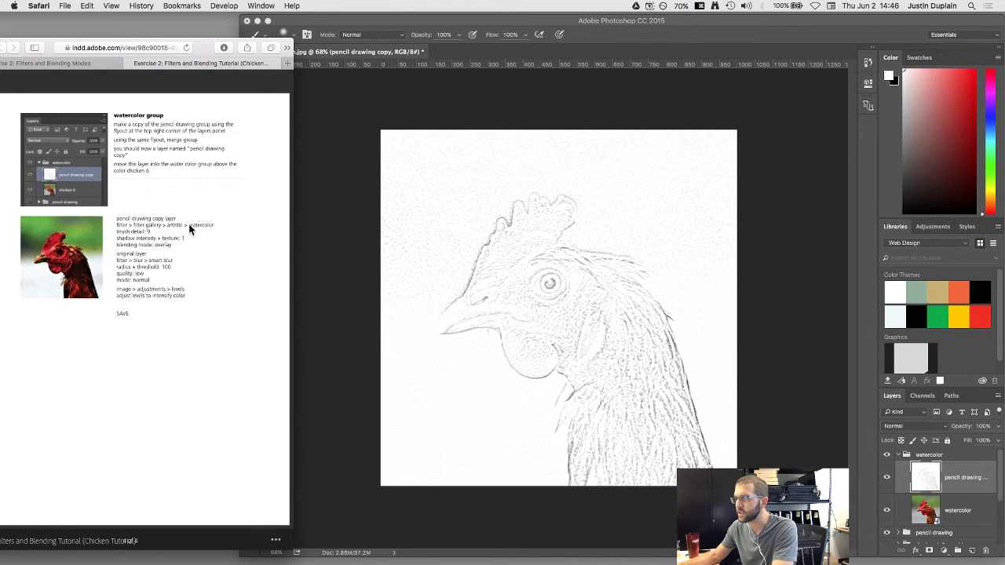
click(928, 511)
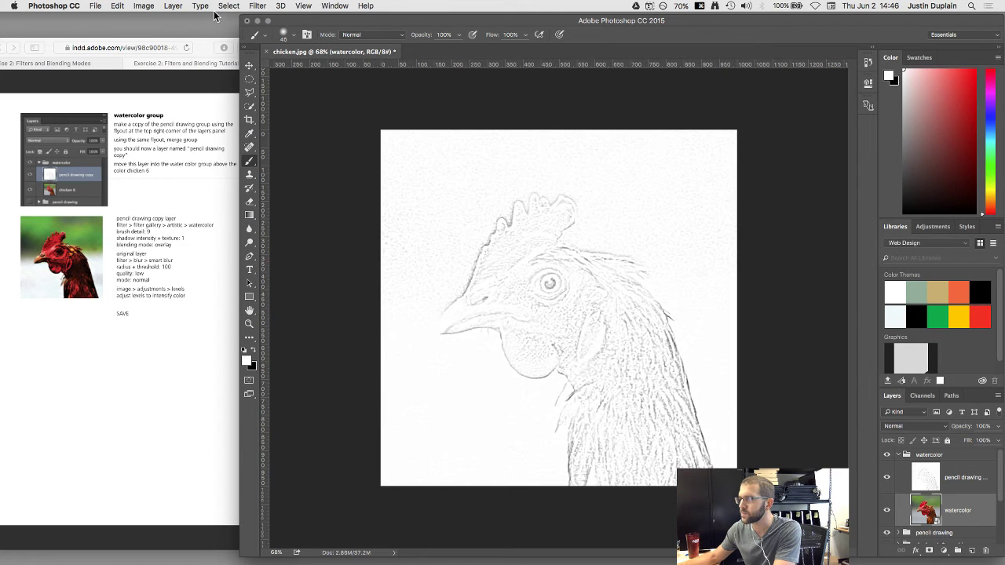
click(263, 9)
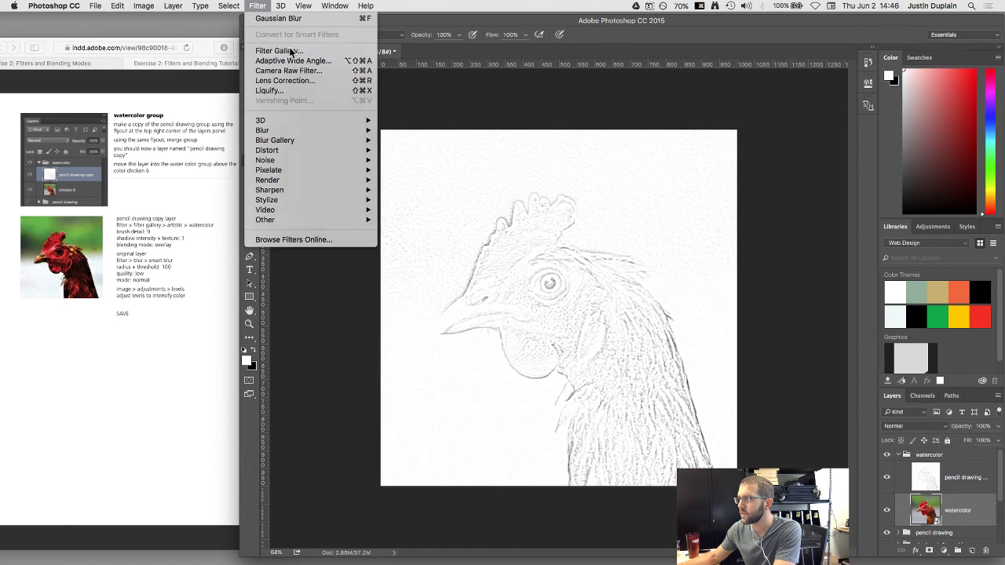
click(292, 51)
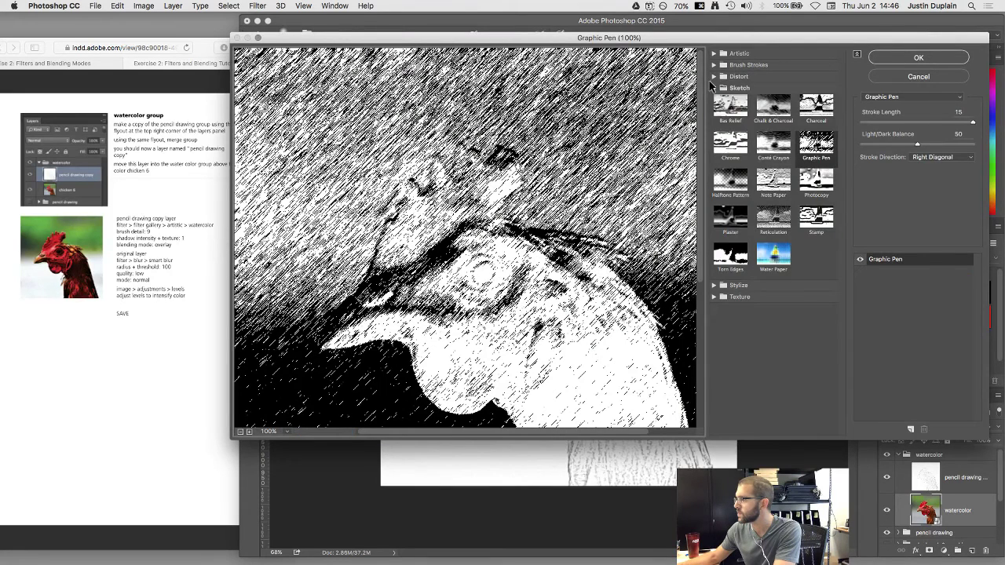
click(712, 86)
click(716, 54)
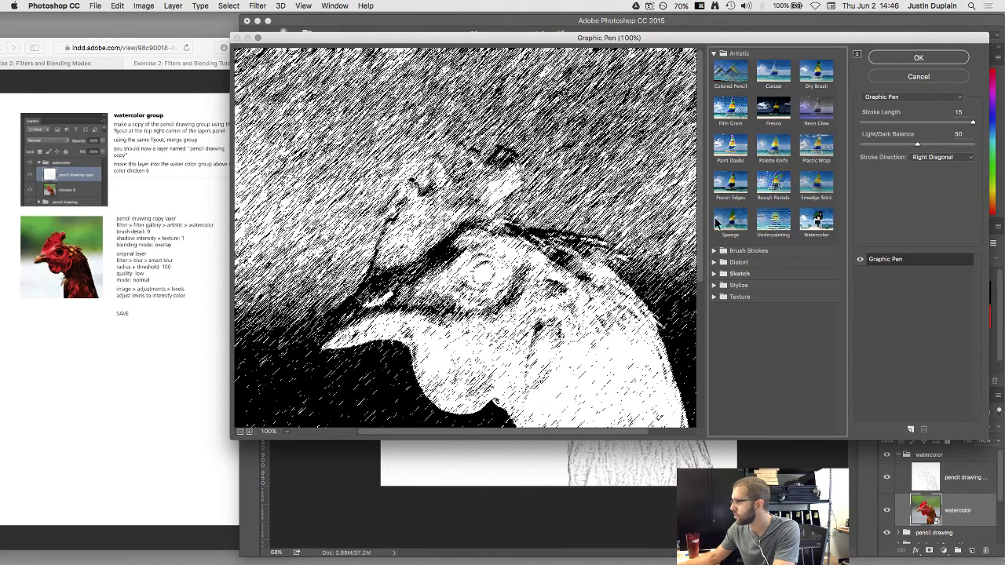
click(816, 221)
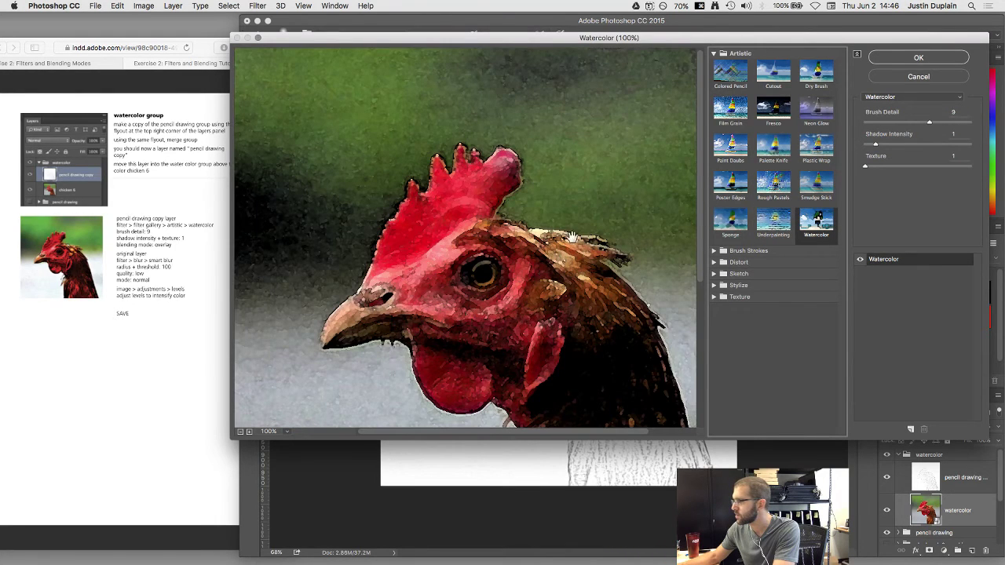
scroll(561, 251, down, 3)
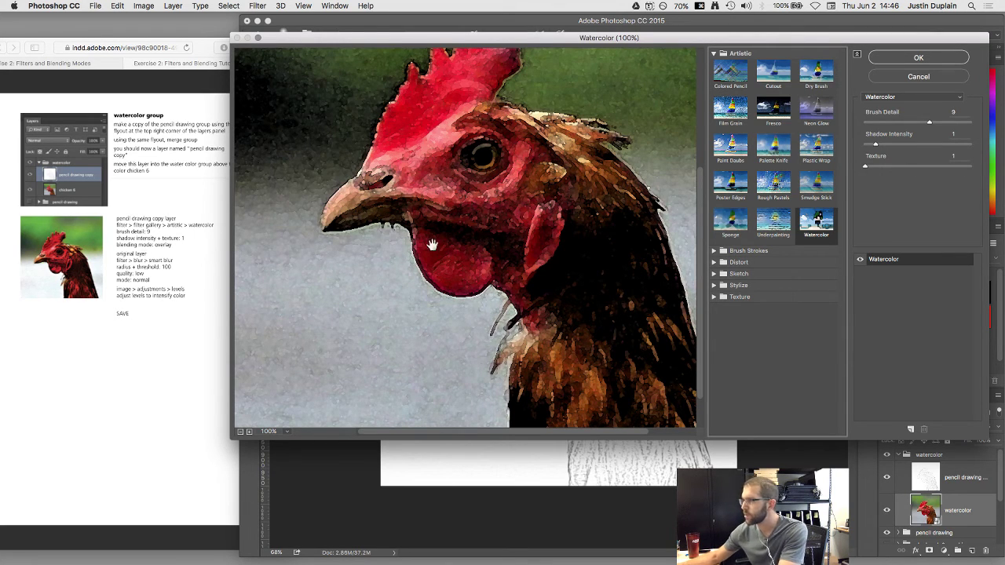
click(908, 58)
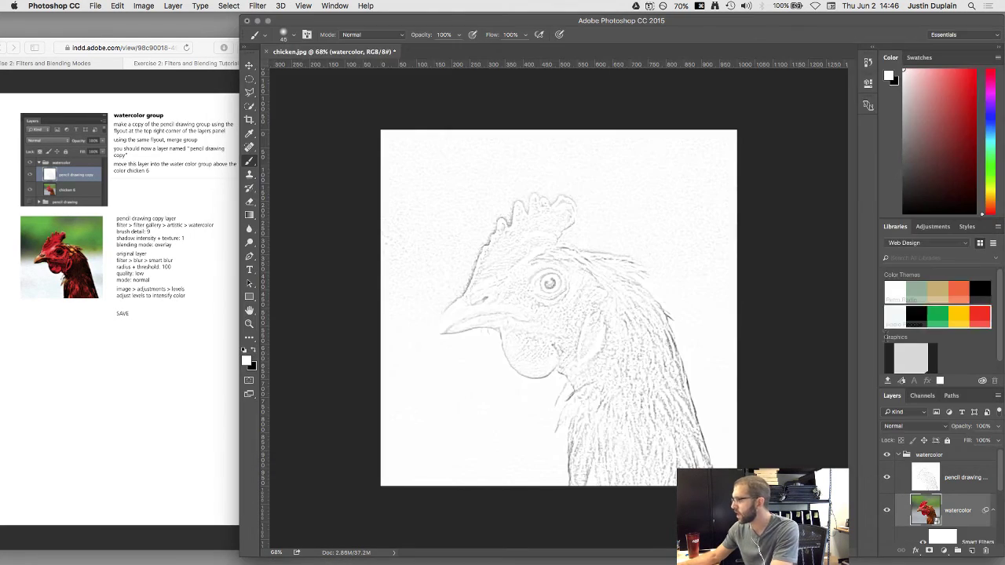
click(944, 427)
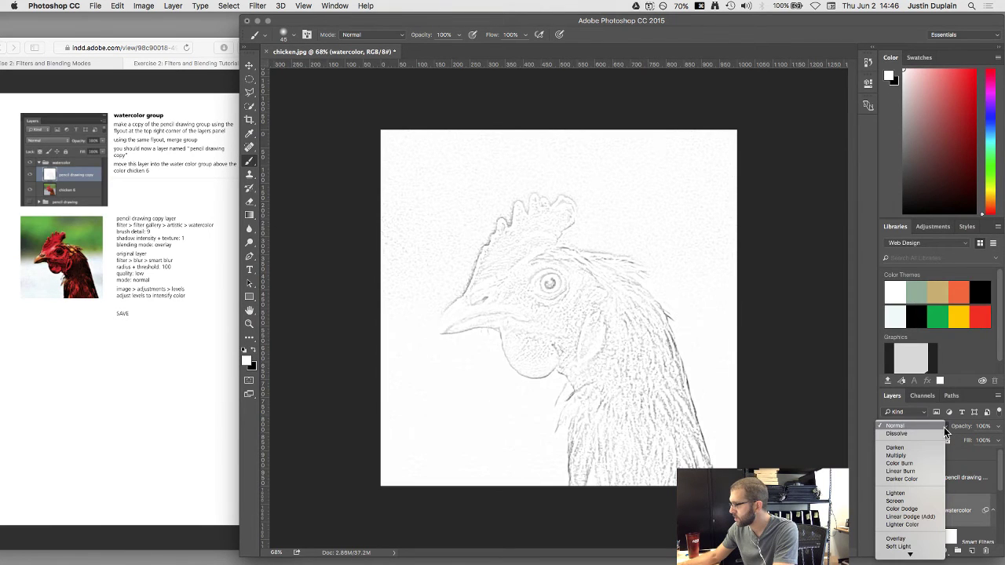
click(894, 539)
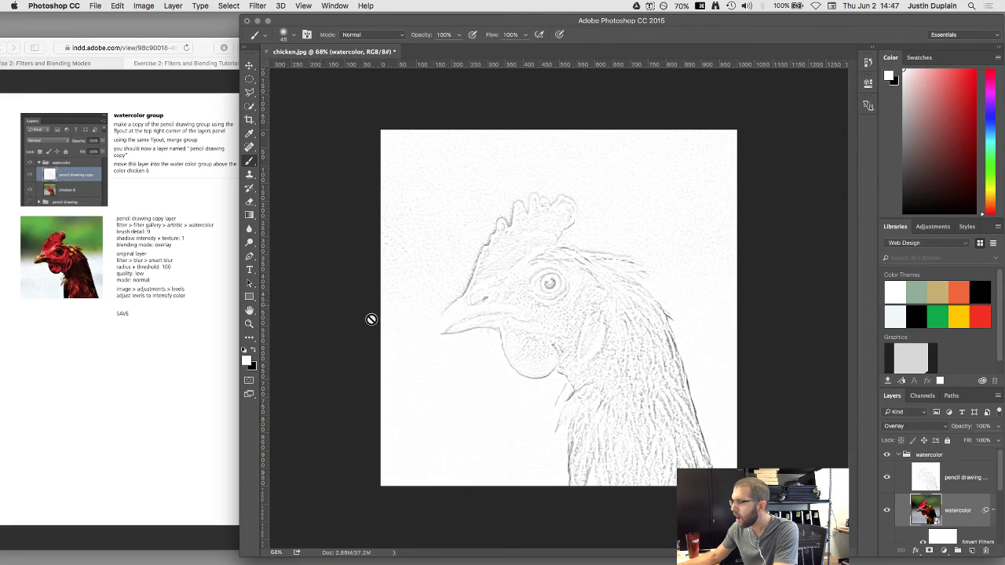
Undo the Overlay blending and the Watercolor filter on the watercolor layer
key(cmd+z)
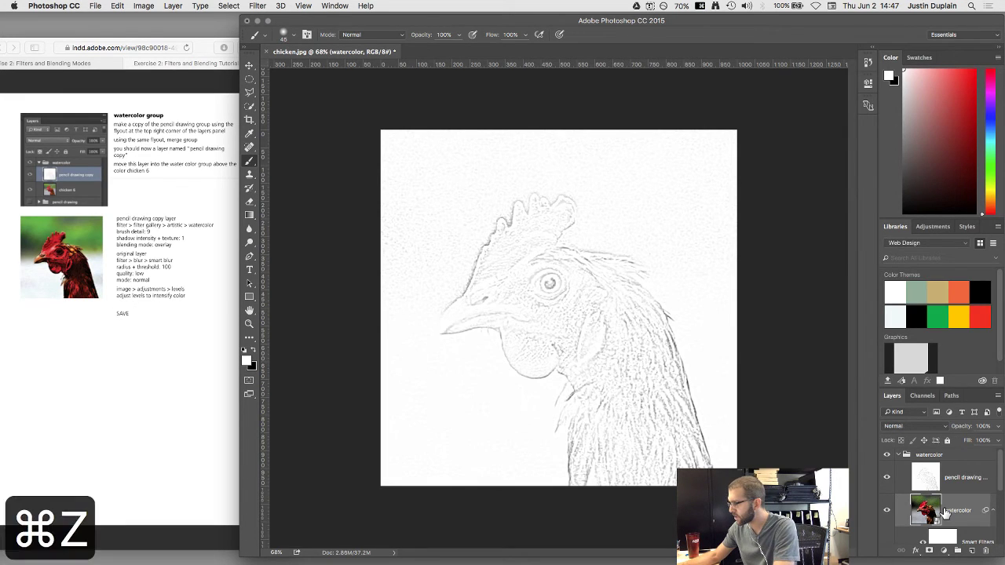
scroll(919, 512, down, 2)
scroll(919, 512, down, 1)
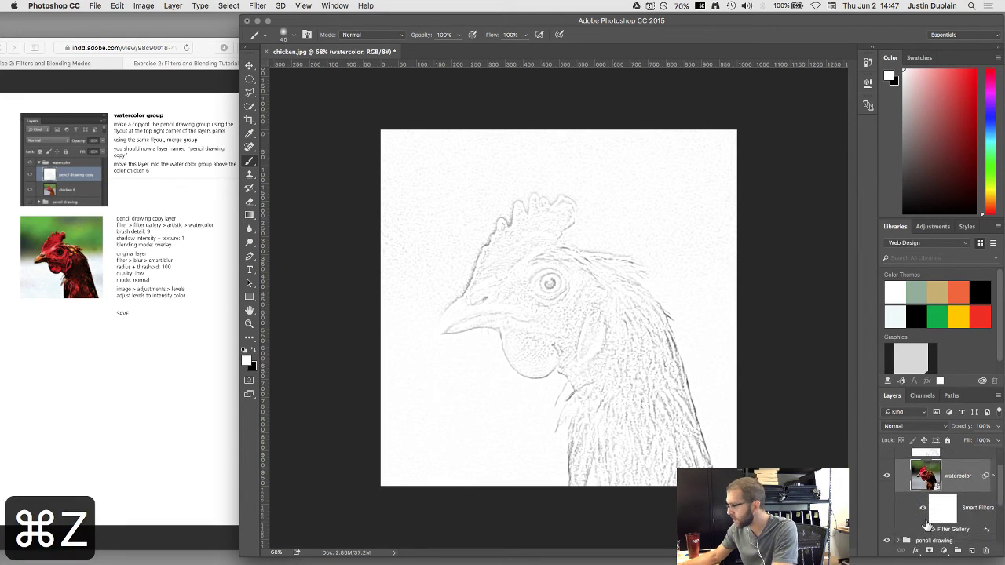
key(alt+super+z)
key(alt+super+z)
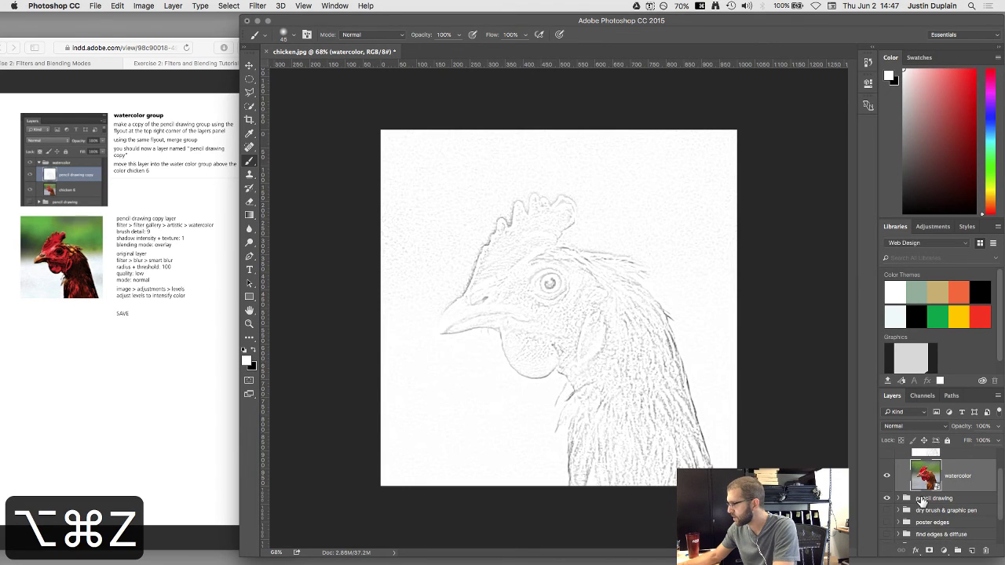
Apply the Watercolor filter to the pencil drawing copy layer with brush detail 9, shadow intensity 1 and texture 1, and set its blending mode to Overlay
click(928, 481)
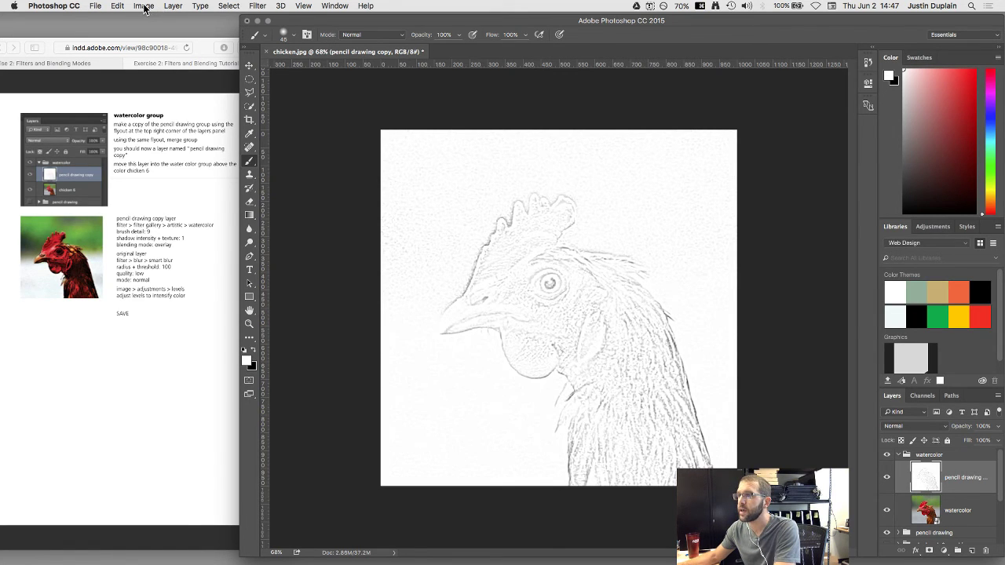
click(258, 6)
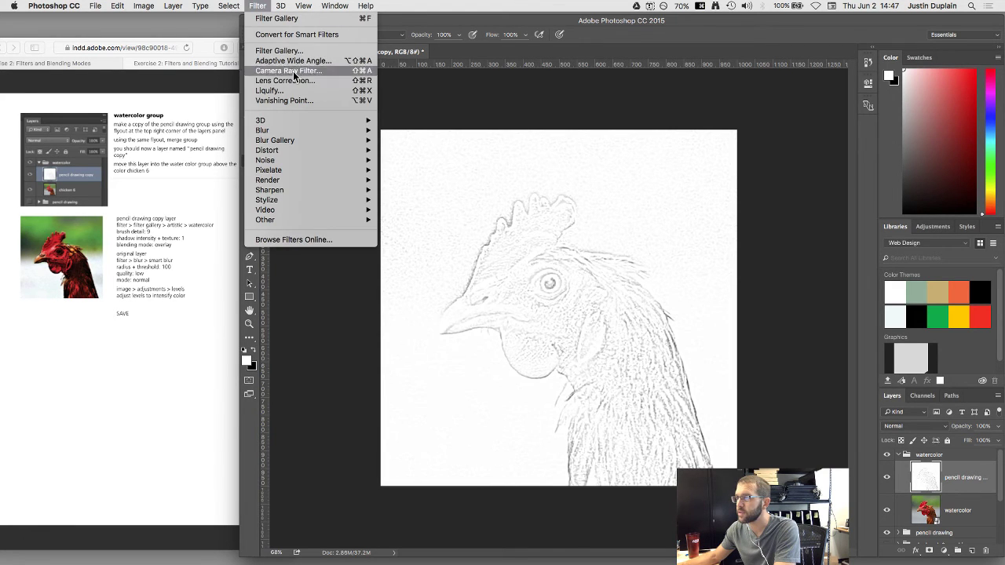
click(278, 51)
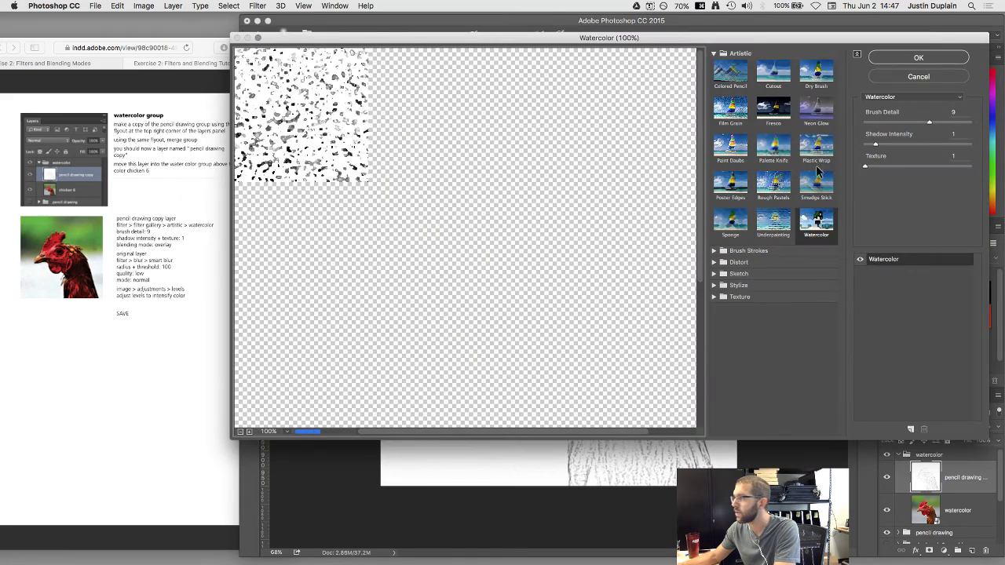
click(813, 219)
scroll(455, 227, down, 5)
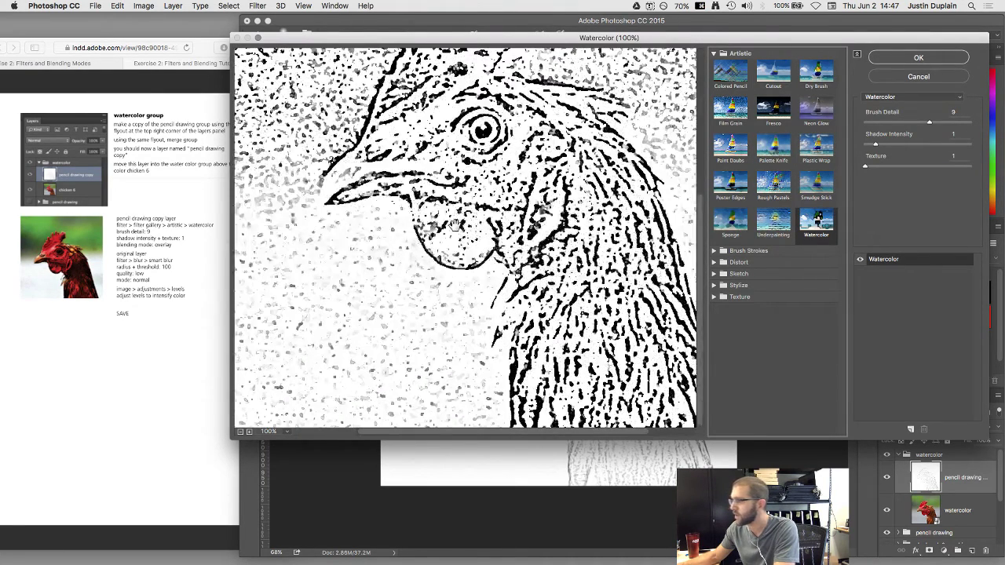
scroll(550, 221, up, 5)
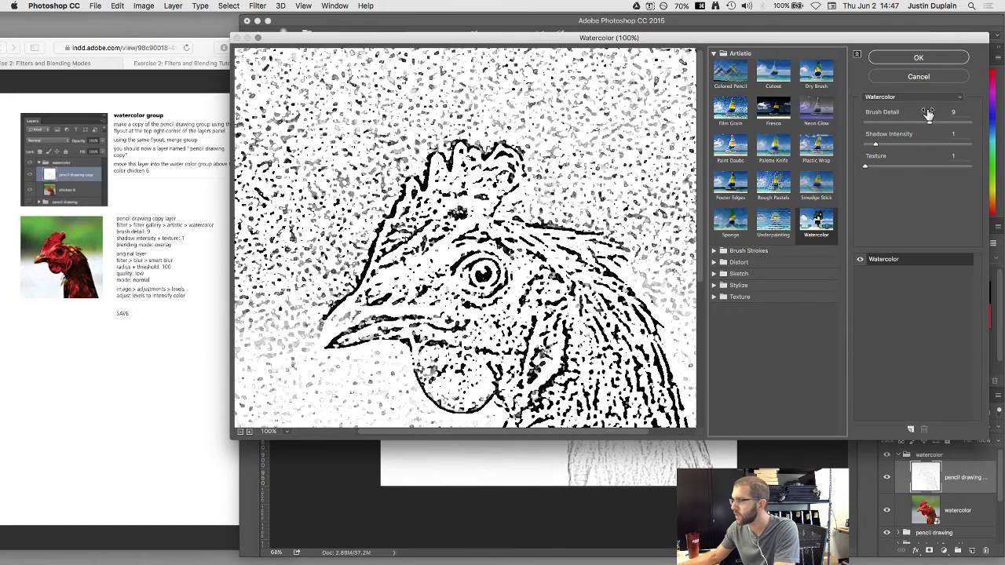
click(910, 59)
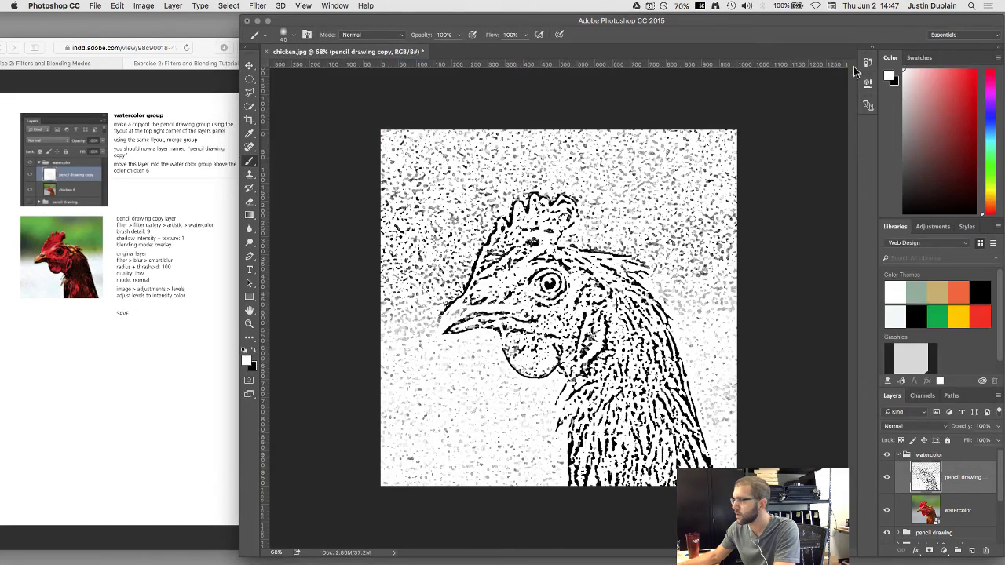
click(939, 425)
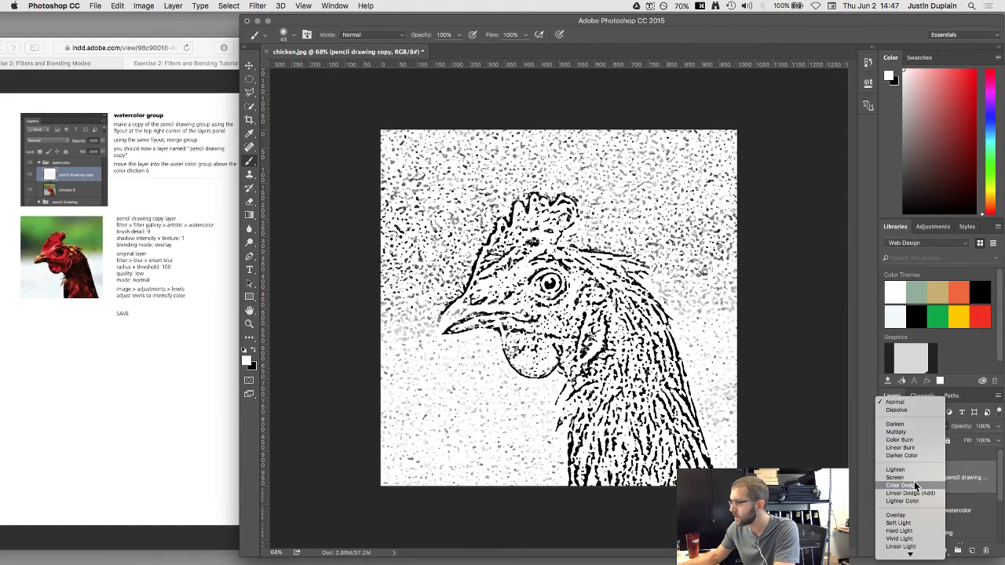
click(911, 515)
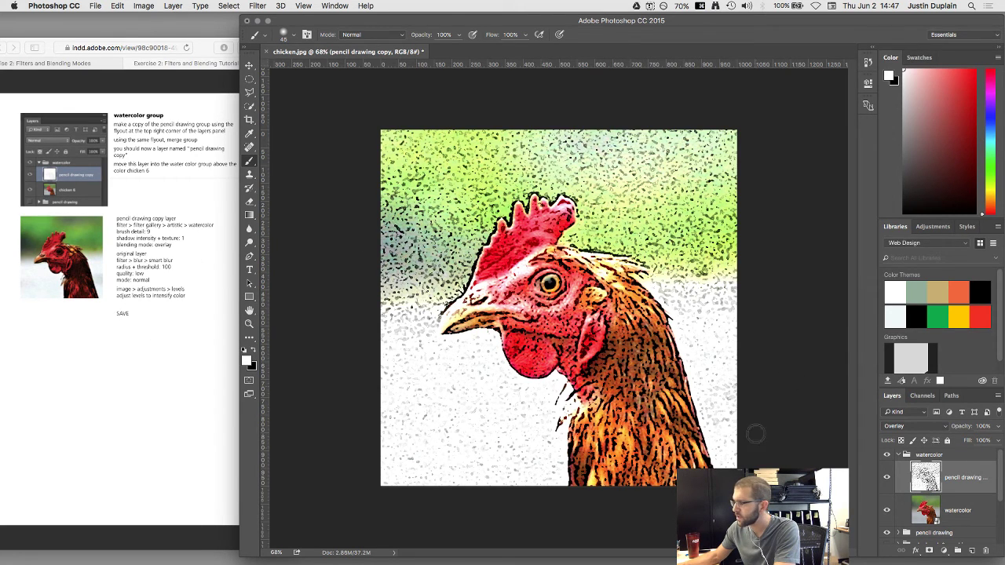
Apply a Smart Blur to the watercolor layer with radius 100, threshold 100, Low quality and Normal mode
click(917, 513)
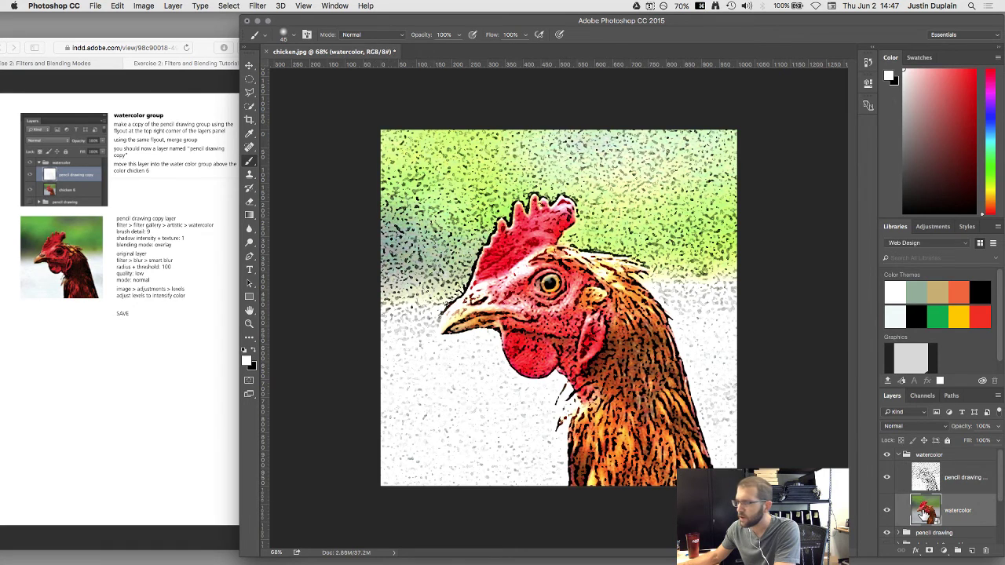
click(264, 6)
mouse_move(274, 131)
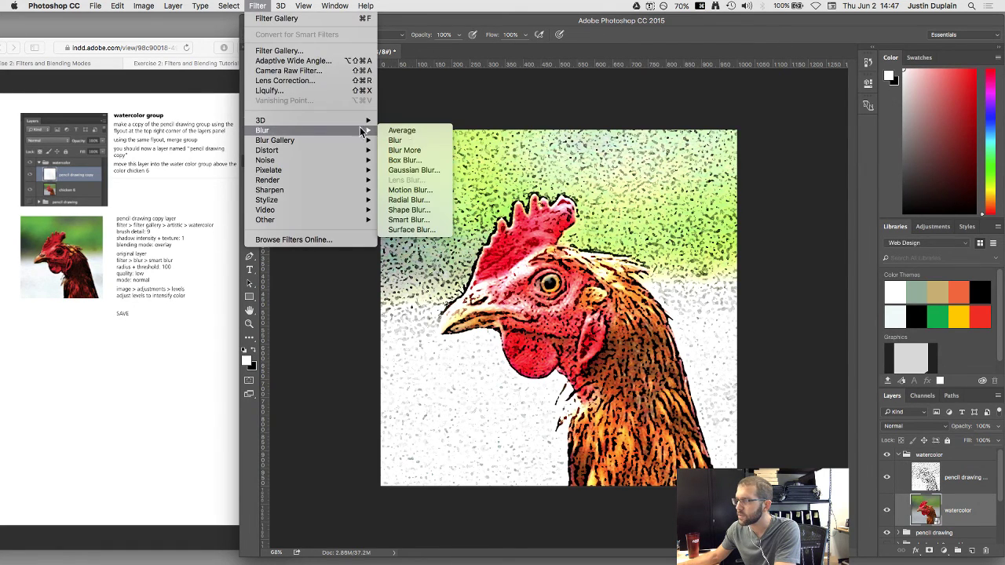
click(433, 220)
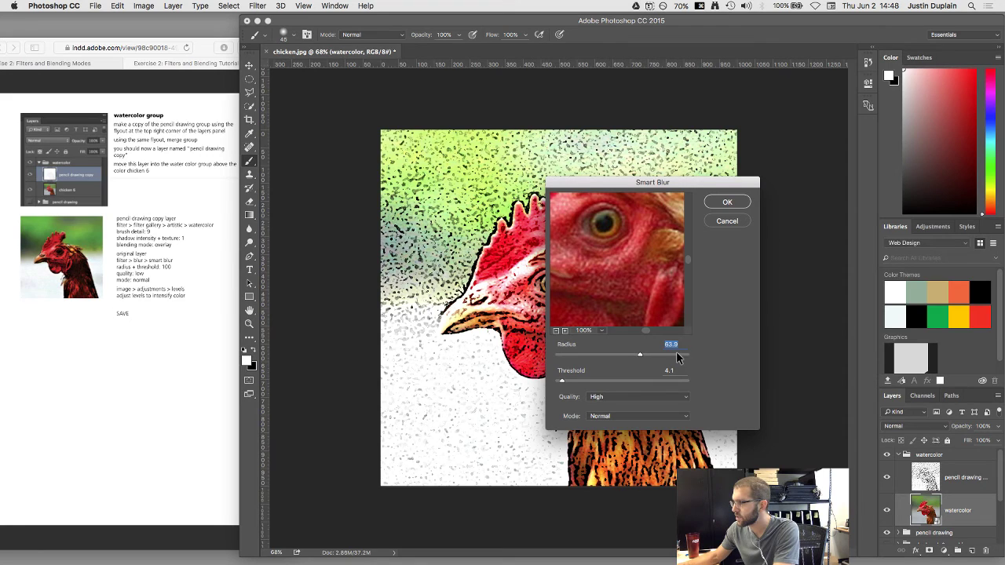
text(100)
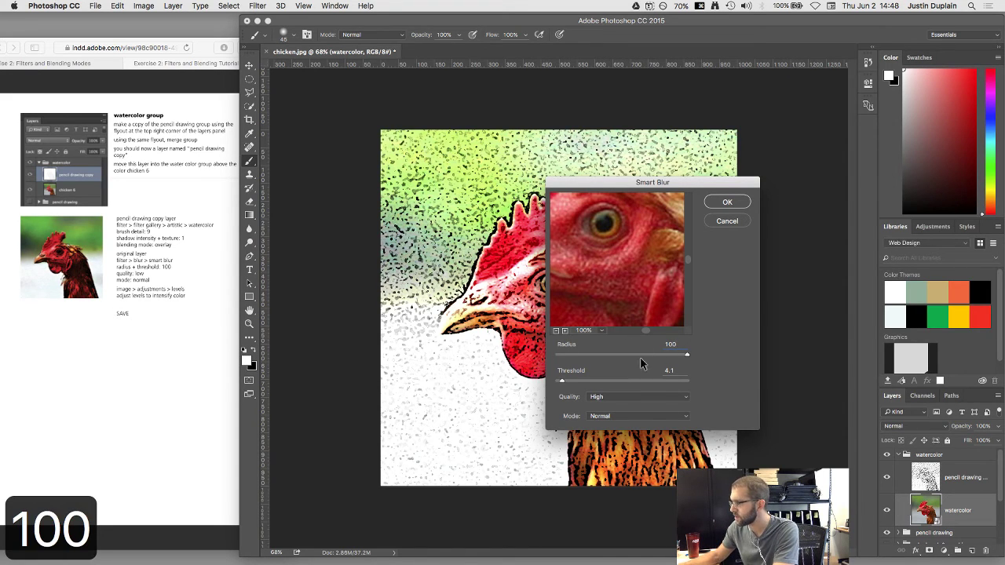
text(100)
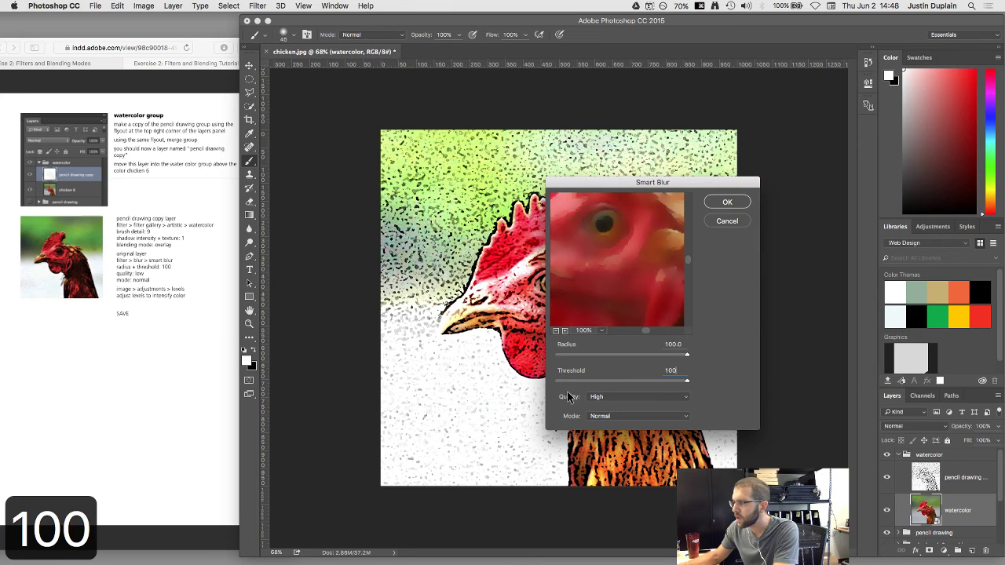
click(618, 397)
click(613, 380)
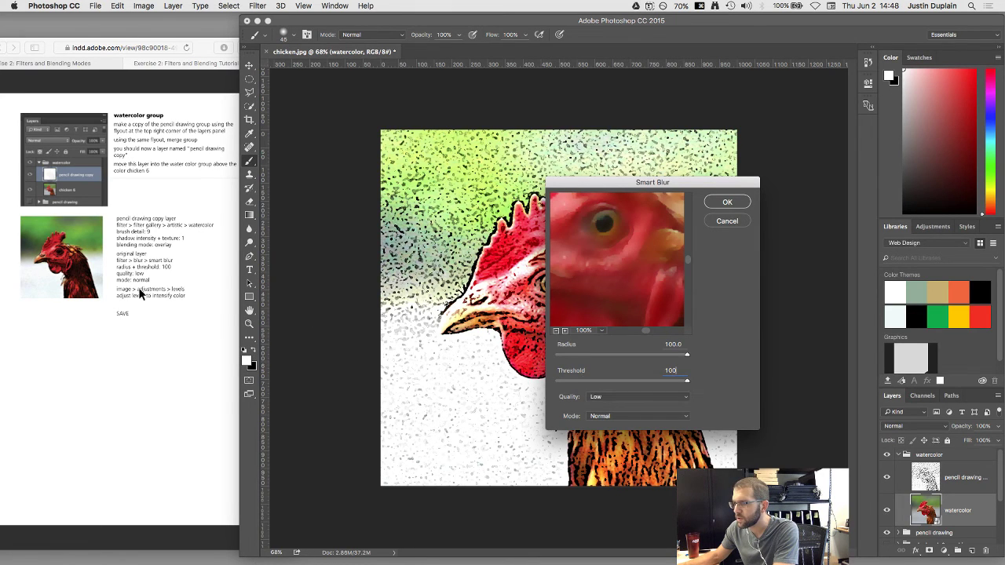
click(720, 202)
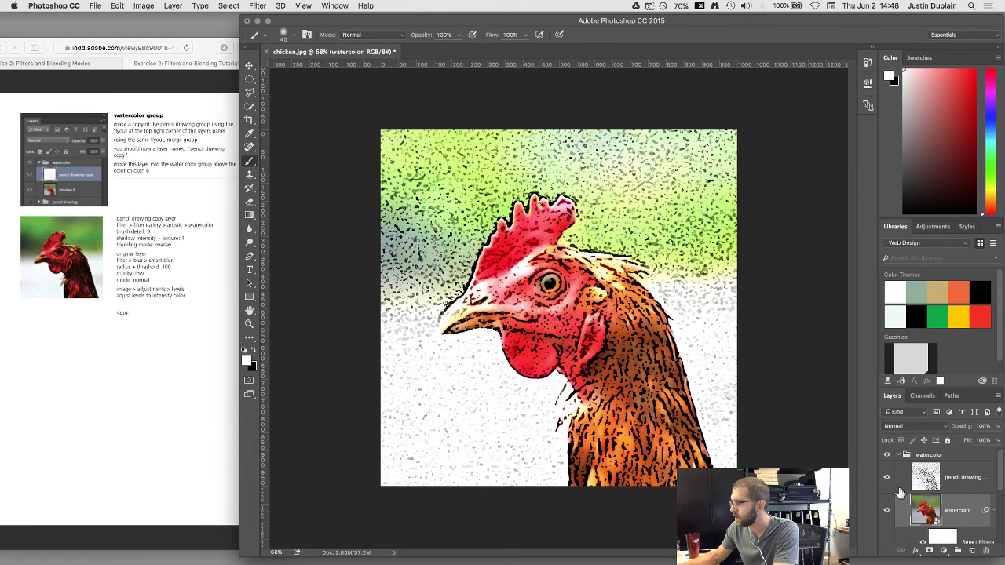
Start a Levels adjustment on the watercolor layer with the input midtone at 0.85 and the white point at 199
scroll(930, 509, down, 3)
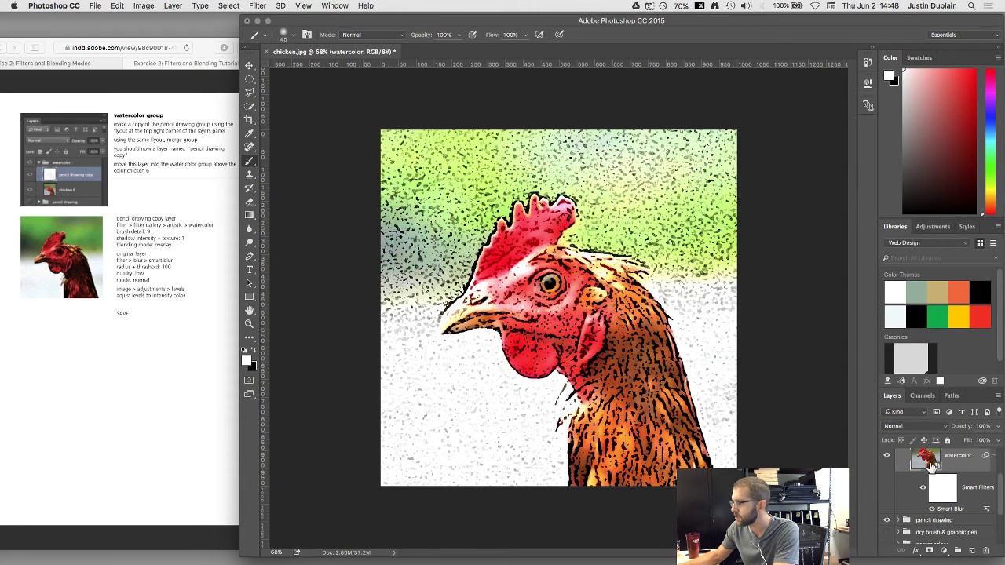
click(148, 6)
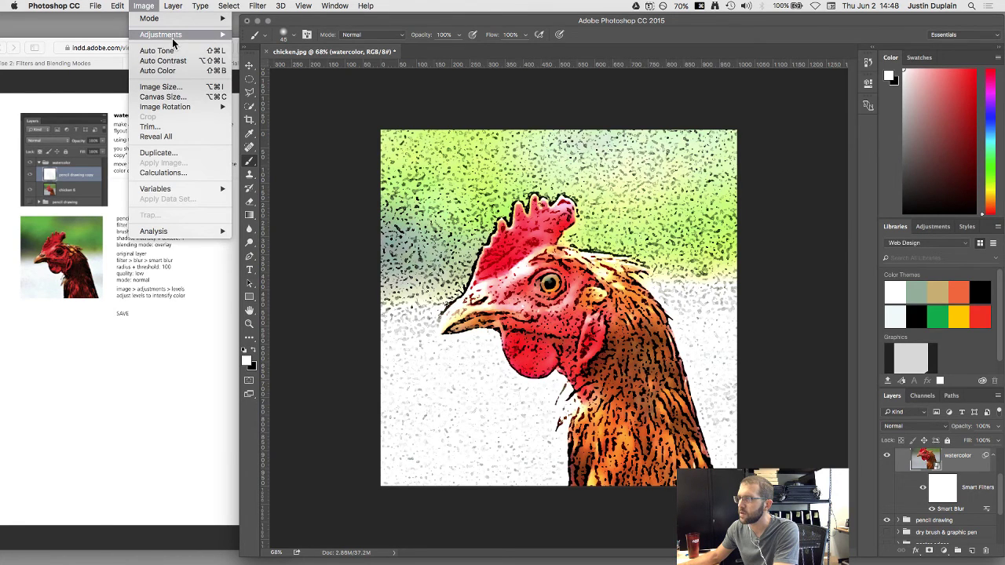
mouse_move(194, 37)
click(271, 45)
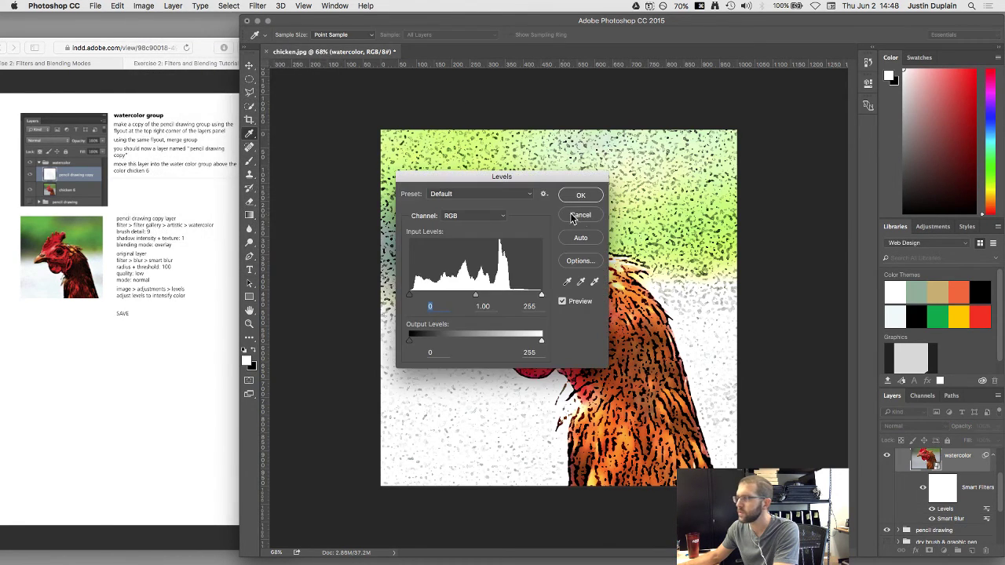
drag(533, 180, 322, 130)
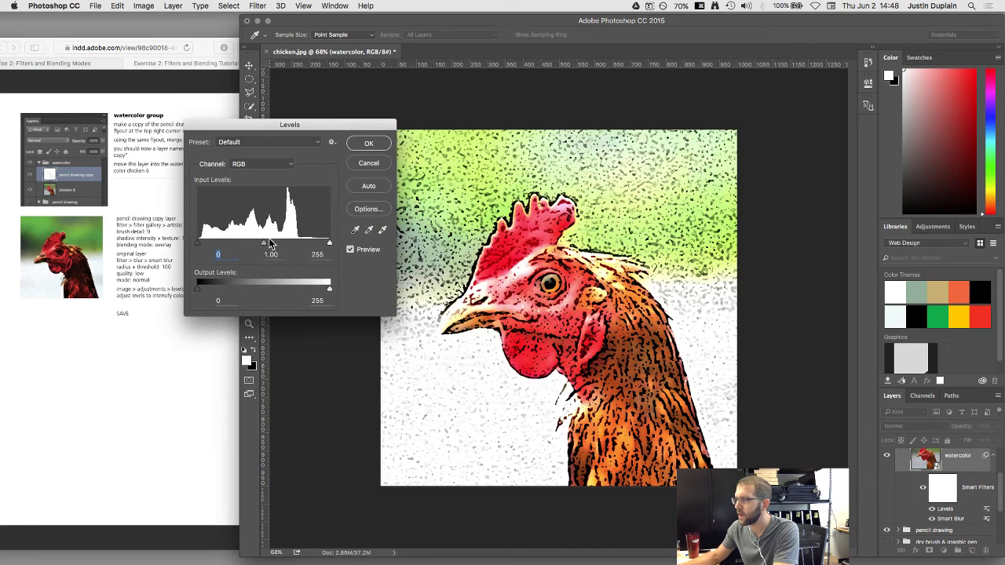
mouse_move(265, 245)
mouse_down()
mouse_move(300, 243)
mouse_move(253, 244)
mouse_up()
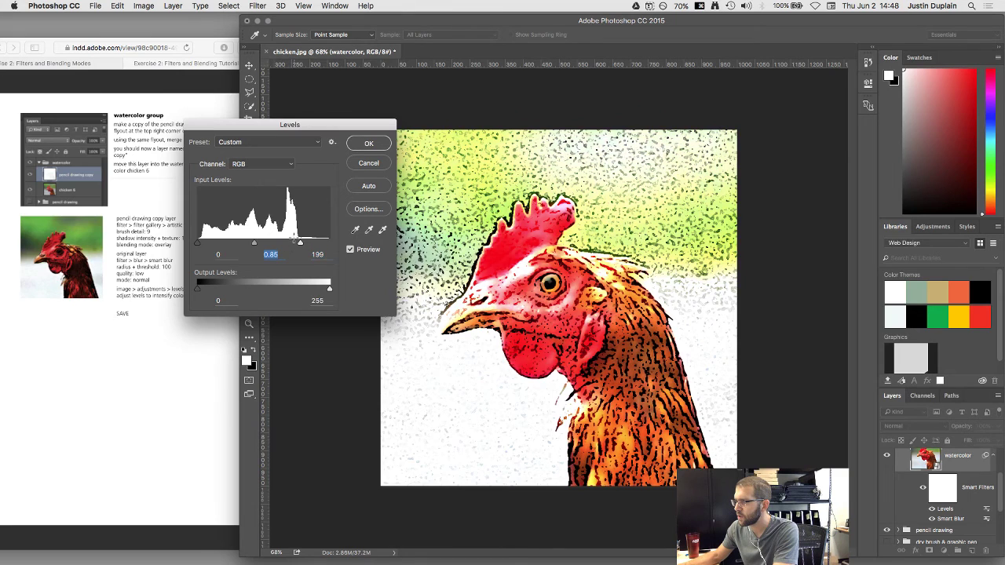
drag(293, 126, 310, 128)
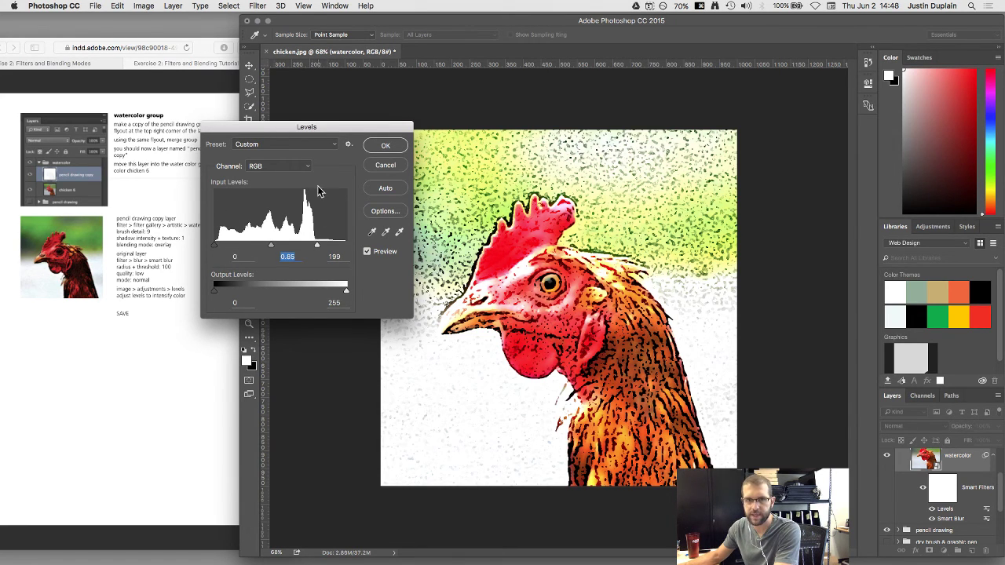
Set the Levels input white point to 198 and midtone to 0.40, apply it, and compare with the watercolor layer hidden
drag(316, 246, 351, 250)
key(Tab)
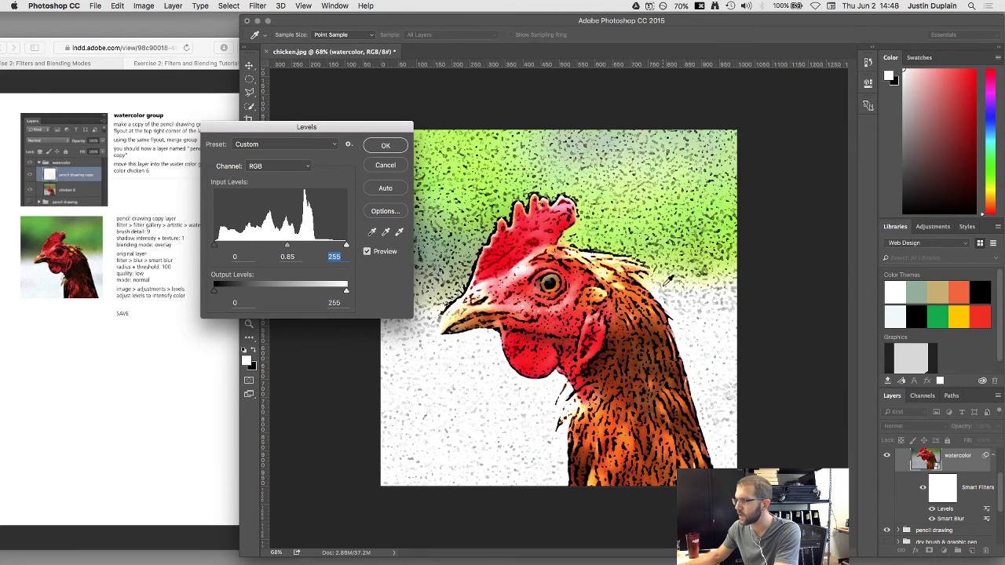
scroll(922, 464, up, 2)
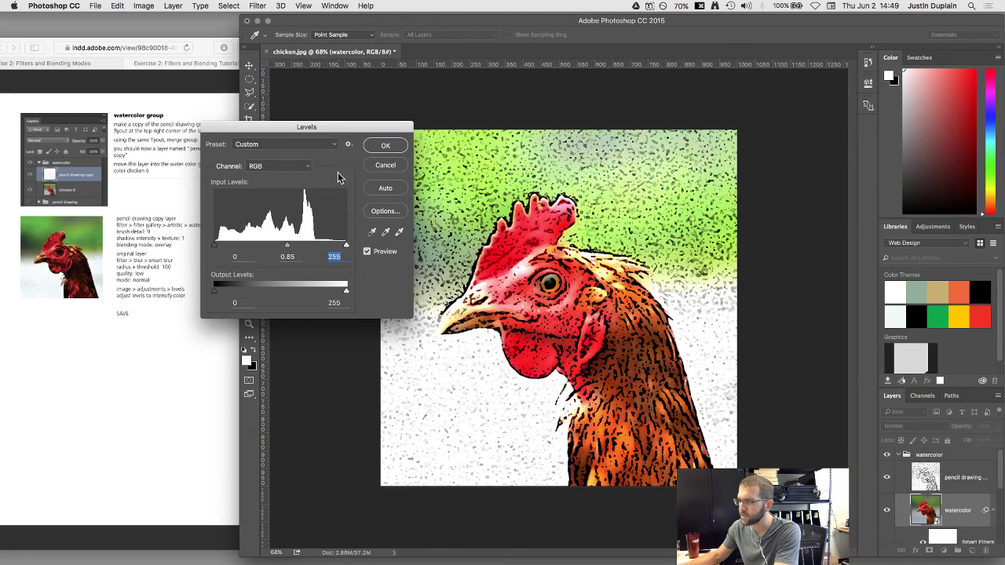
drag(345, 249, 317, 248)
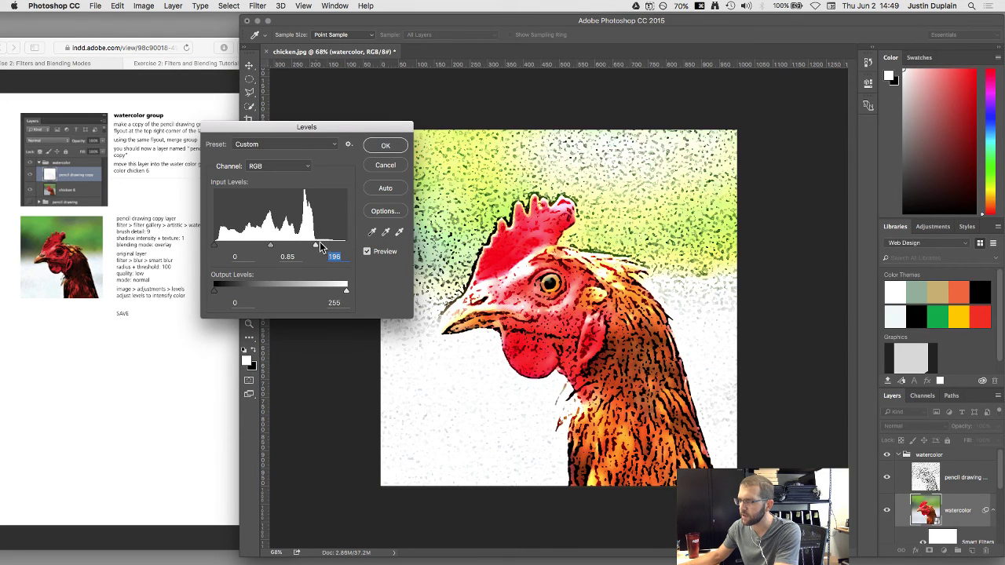
mouse_move(316, 248)
mouse_down()
mouse_move(353, 248)
mouse_move(317, 248)
mouse_up()
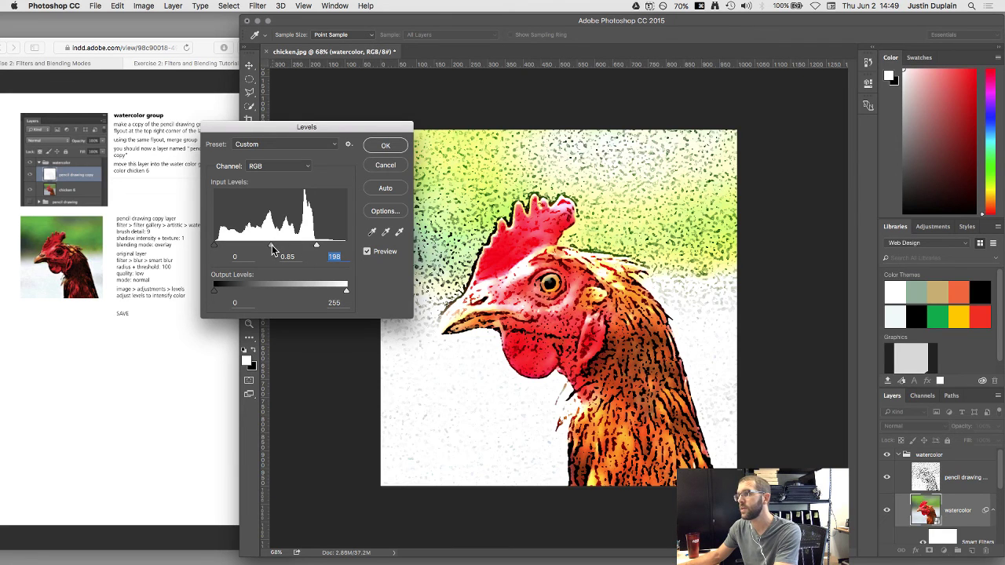
drag(271, 249, 292, 250)
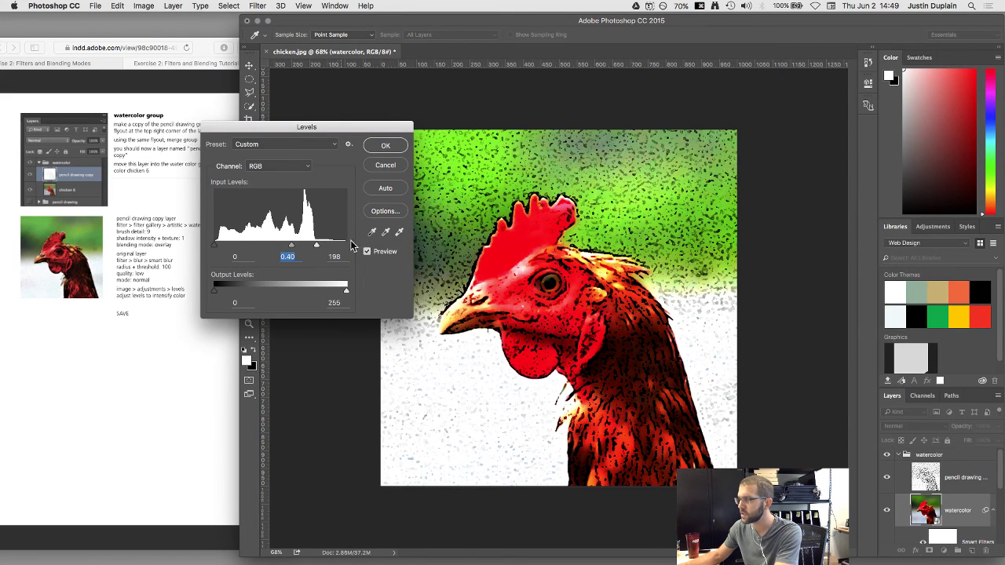
click(386, 146)
click(887, 510)
click(888, 511)
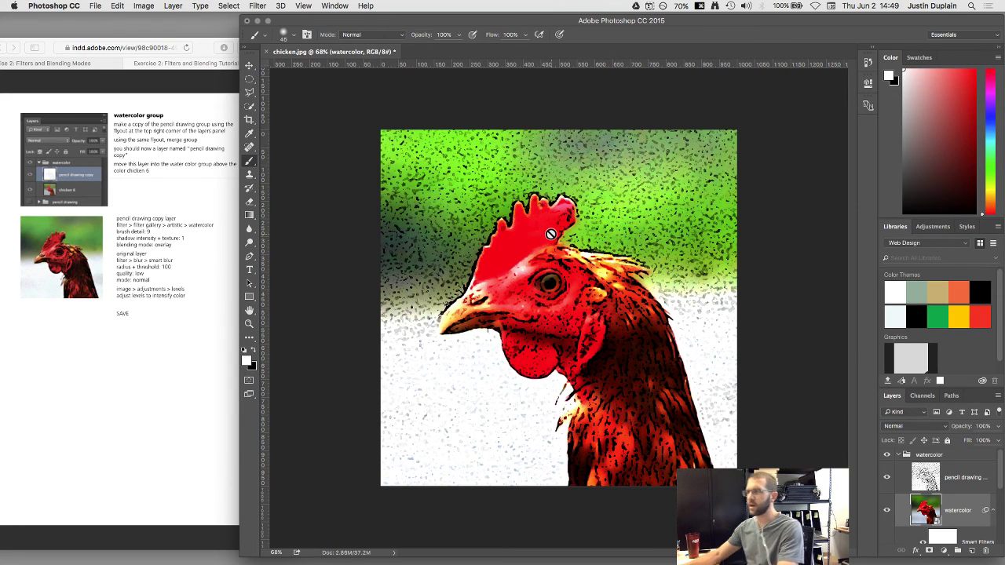
Collapse the watercolor group and hide the pencil drawing group, leaving only the watercolor group visible
click(924, 477)
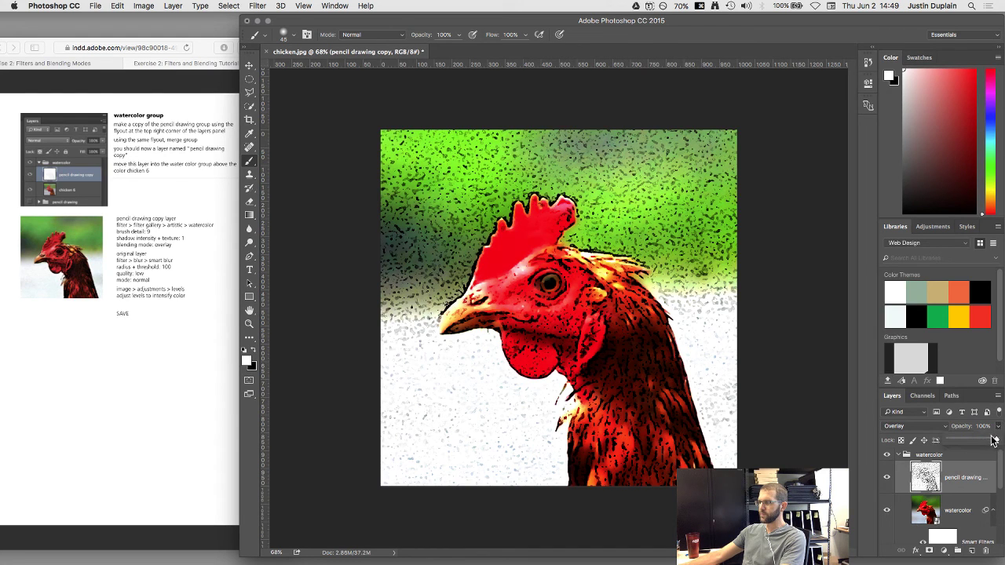
mouse_move(991, 442)
mouse_down()
mouse_move(970, 441)
mouse_move(990, 442)
mouse_up()
click(901, 458)
click(902, 458)
click(887, 466)
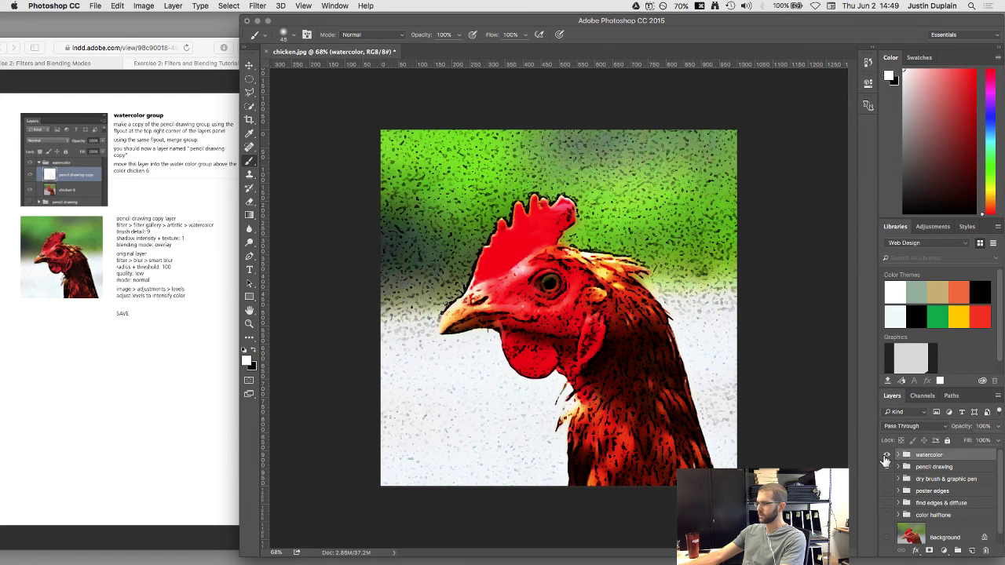
click(887, 456)
click(887, 455)
Save the document to the Desktop in Photoshop format, named with the author's first name plus "-chicken", with layers and maximized compatibility
key(super+s)
click(124, 355)
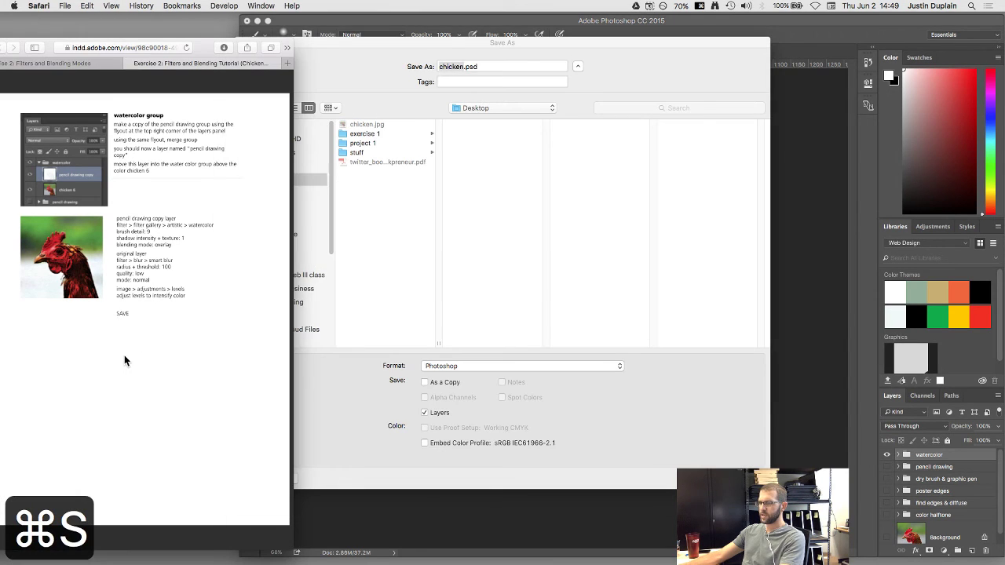
click(390, 48)
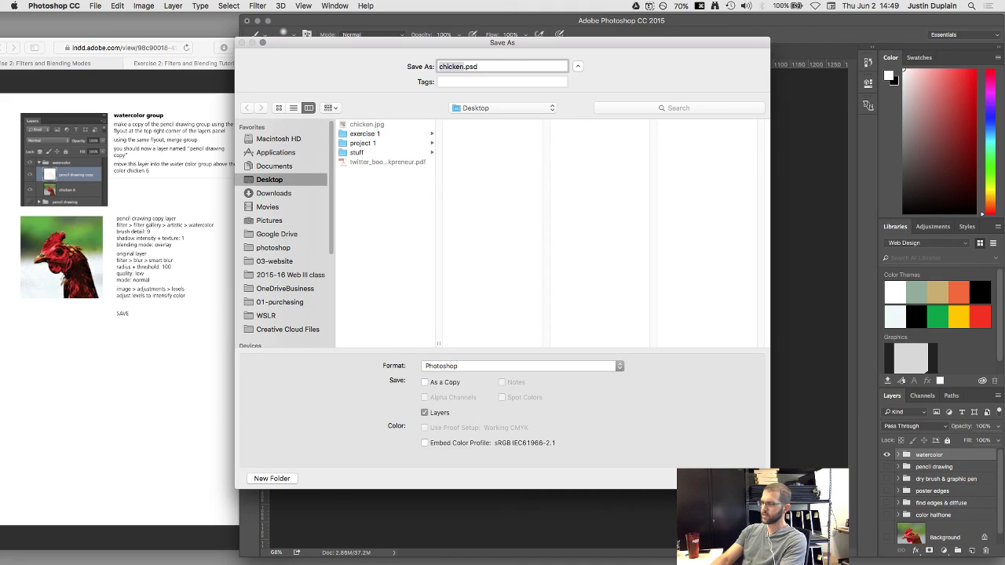
text(justin)
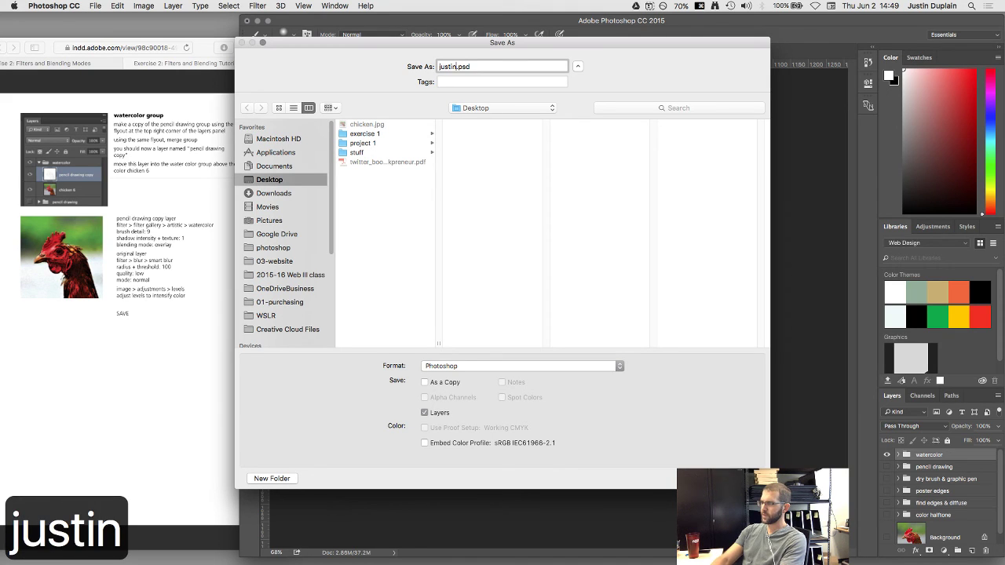
text(-chicken)
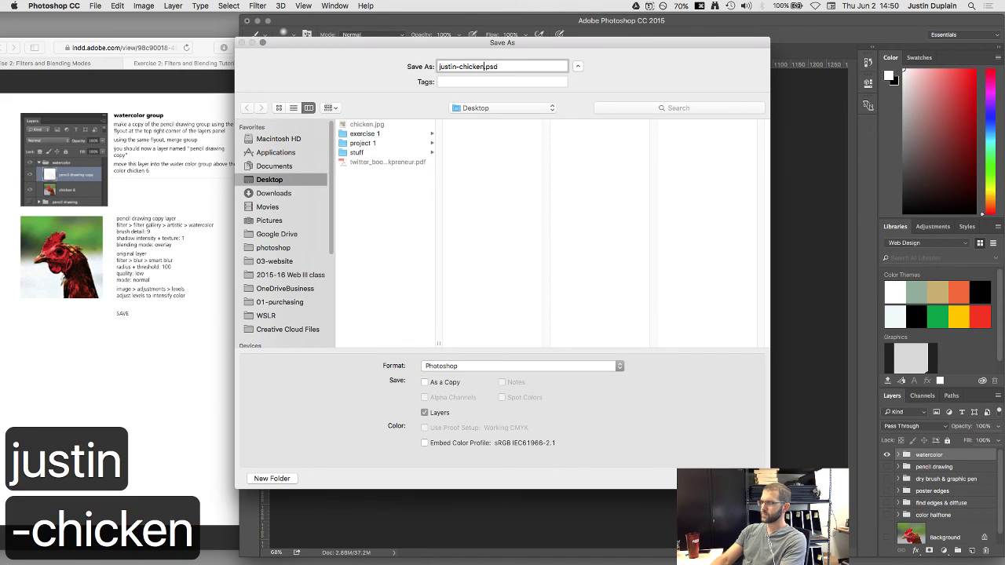
key(Return)
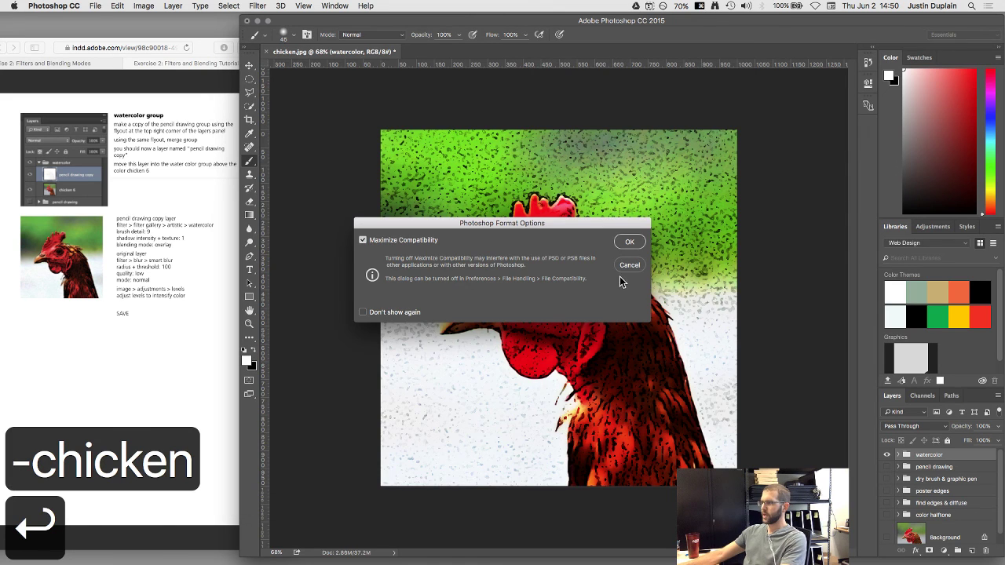
click(630, 243)
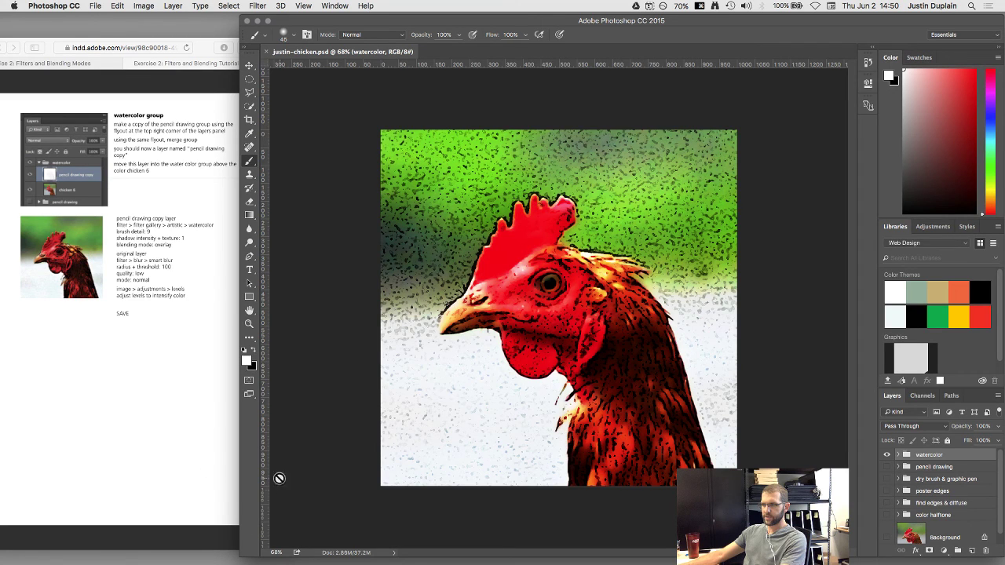
Hide the watercolor group and preview each of the other effect groups on its own, from pencil drawing down to color halftone
scroll(907, 509, down, 1)
scroll(907, 508, up, 1)
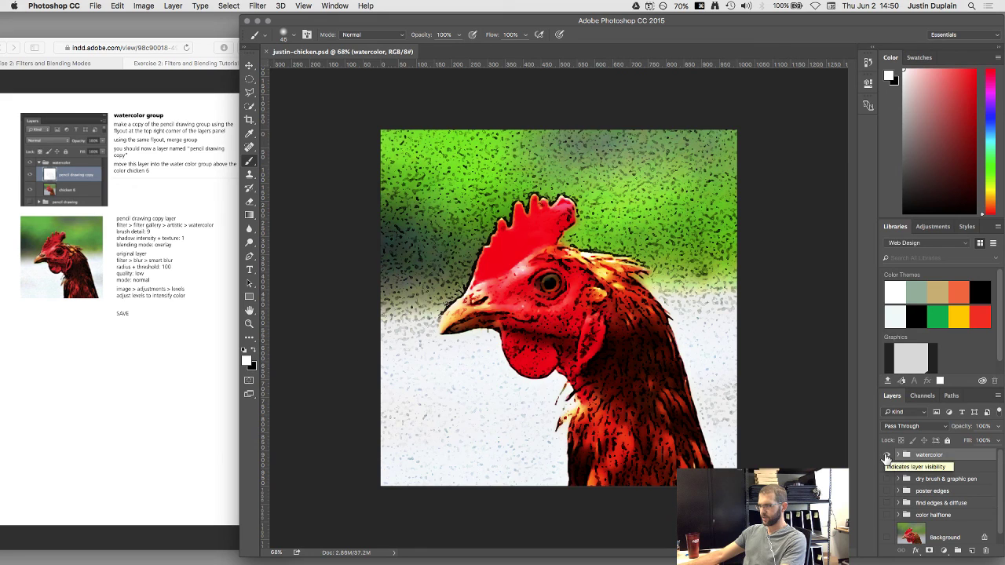
click(886, 455)
click(887, 467)
click(887, 467)
click(887, 479)
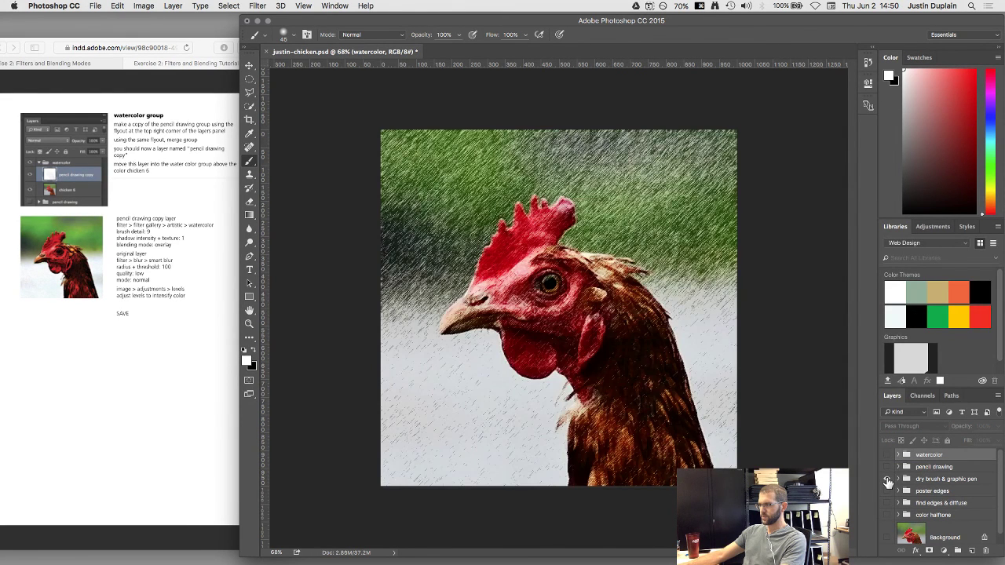
click(887, 479)
click(887, 492)
click(887, 491)
click(887, 503)
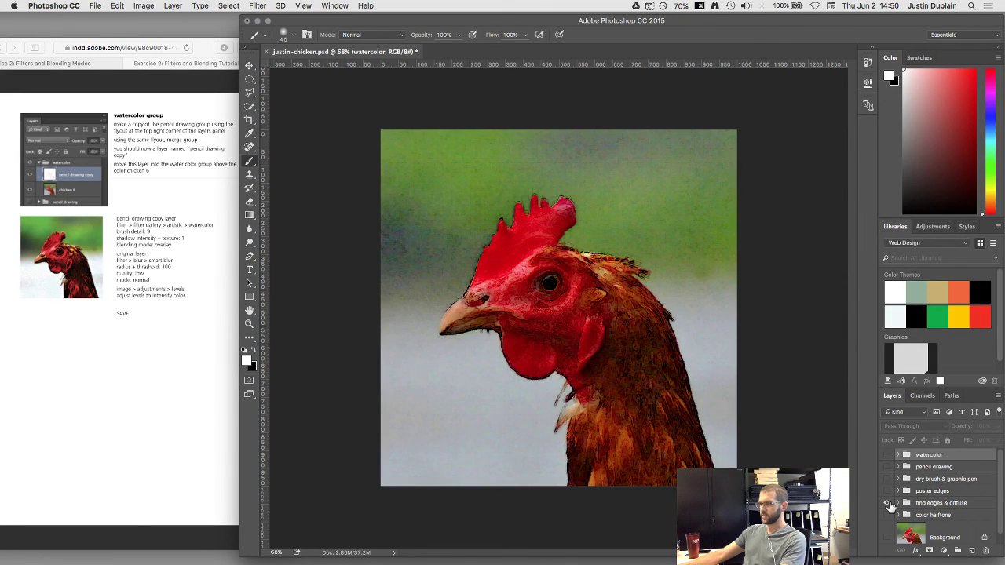
click(888, 503)
click(888, 515)
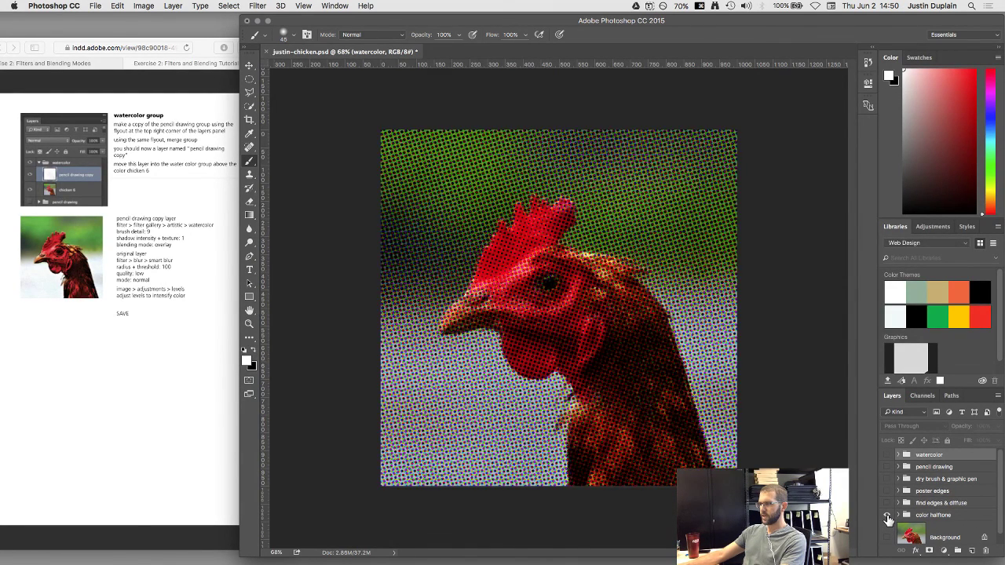
click(888, 515)
scroll(901, 480, down, 1)
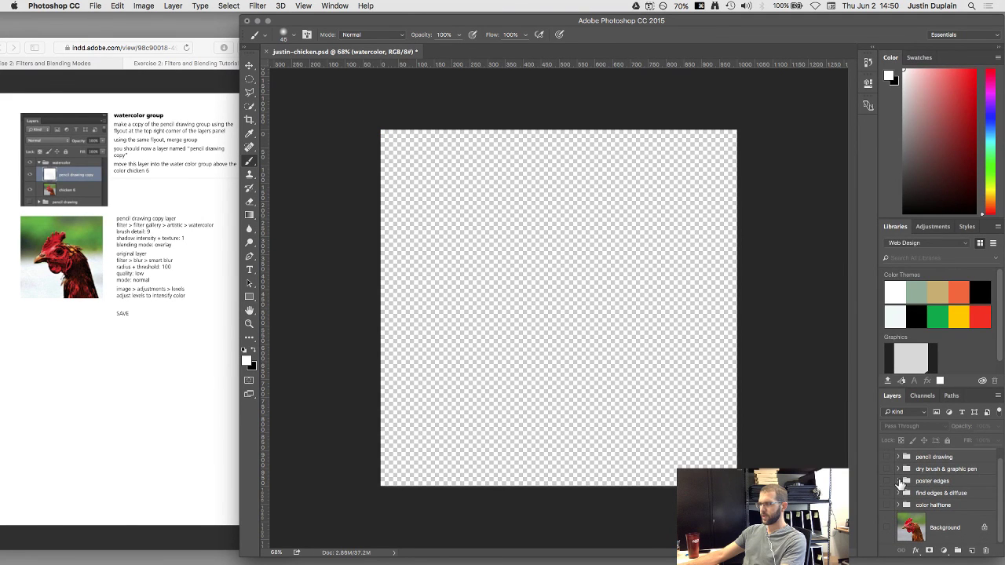
scroll(901, 484, up, 1)
Expand and show the watercolor group, and compare its watercolor layer with the smart filters on and off
click(897, 455)
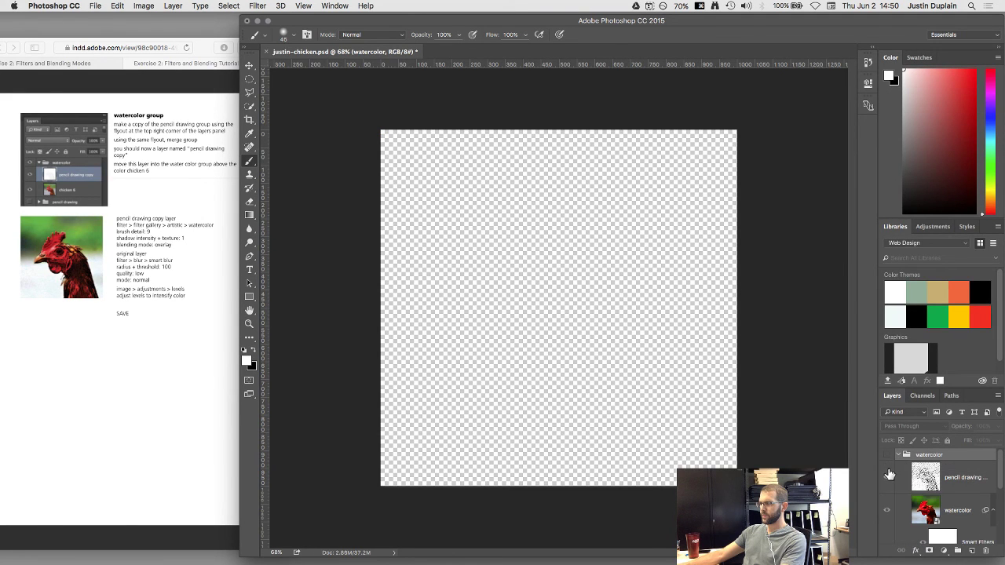
click(887, 454)
scroll(946, 509, down, 2)
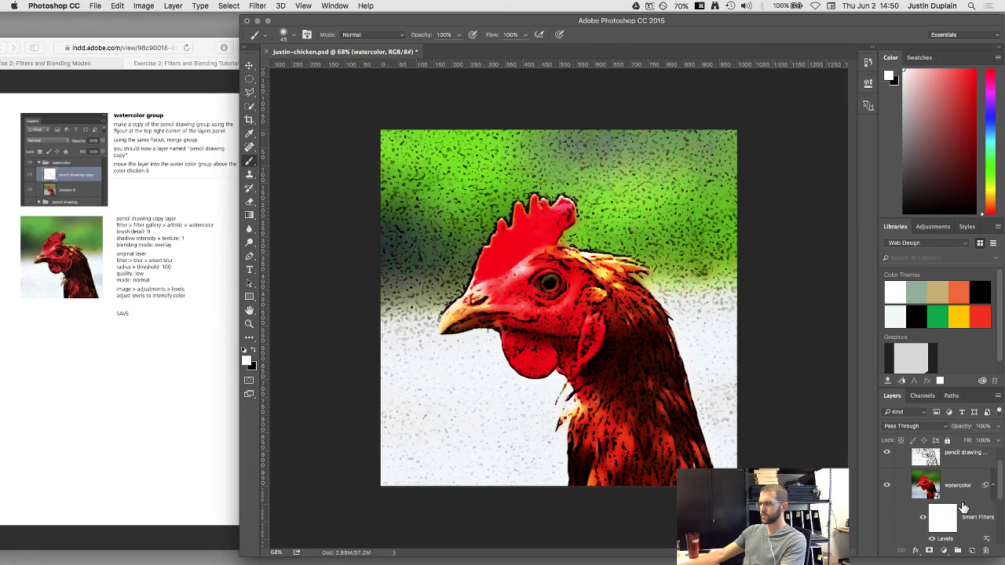
click(924, 511)
click(923, 511)
click(924, 511)
click(924, 511)
click(923, 511)
click(924, 511)
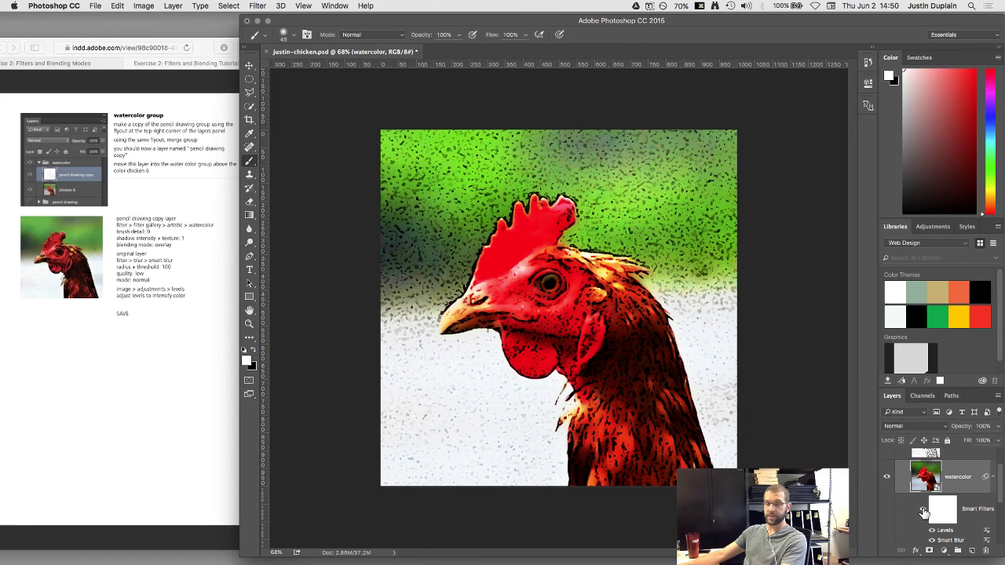
scroll(914, 490, up, 2)
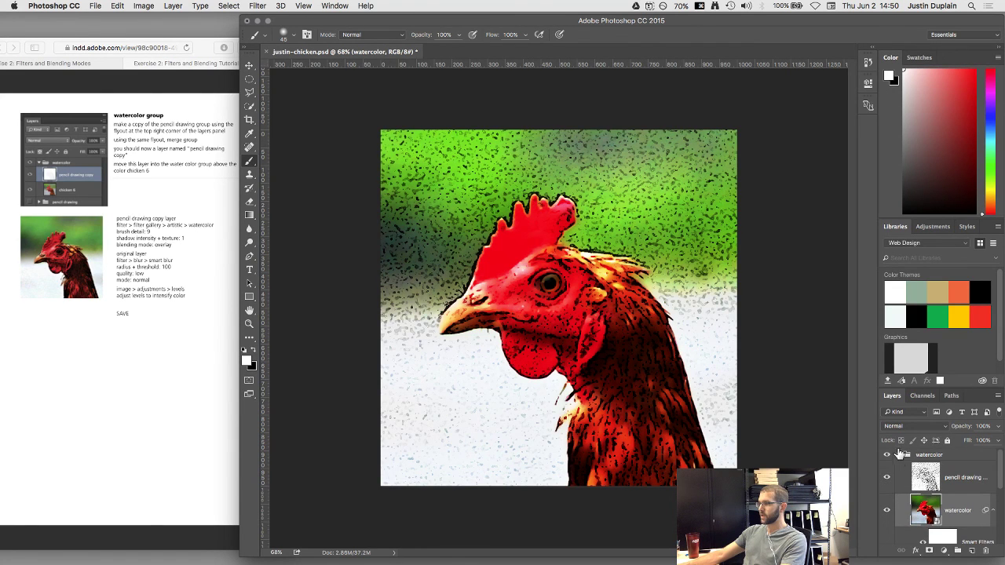
Collapse and hide the watercolor group so that all effect groups are hidden
click(899, 454)
click(888, 458)
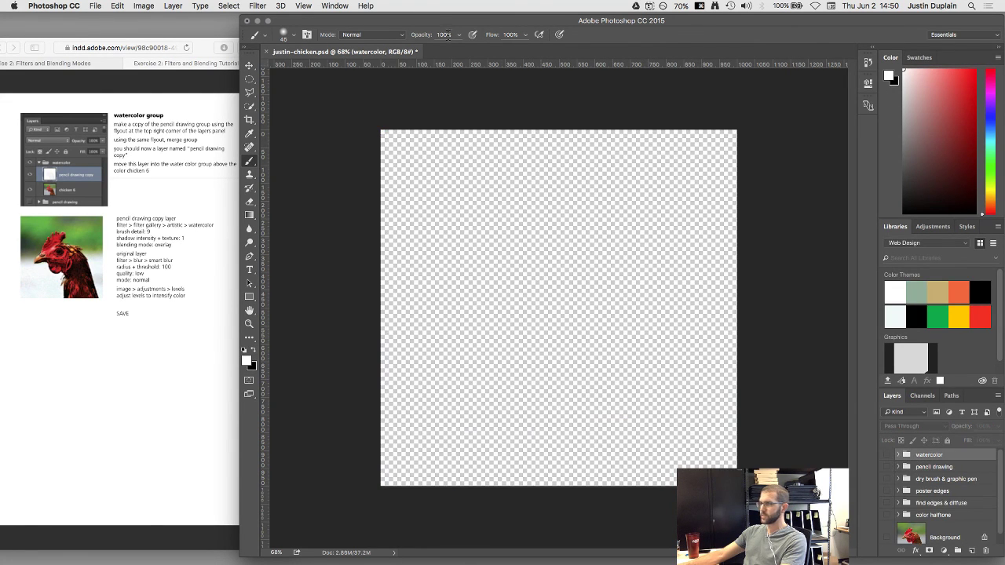
drag(421, 22, 418, 22)
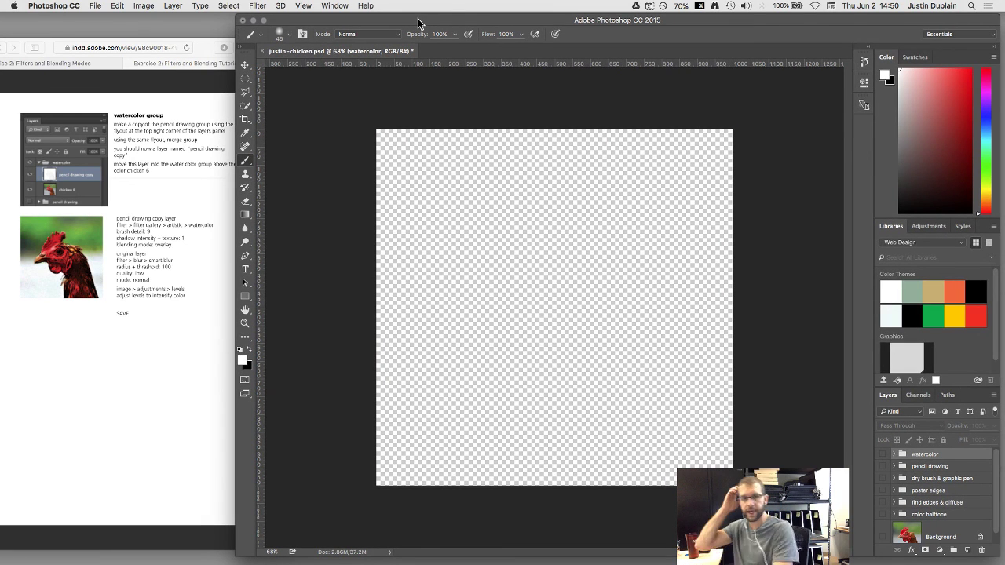